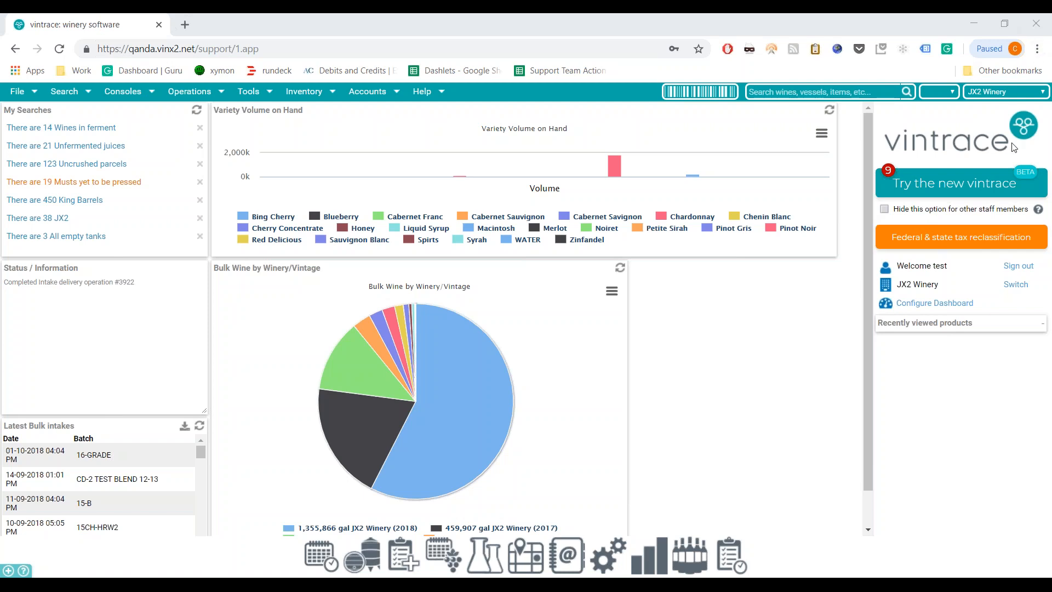
# - Open extra vintrace tabs and the tank map, then close them all again
pyautogui.click(734, 333)
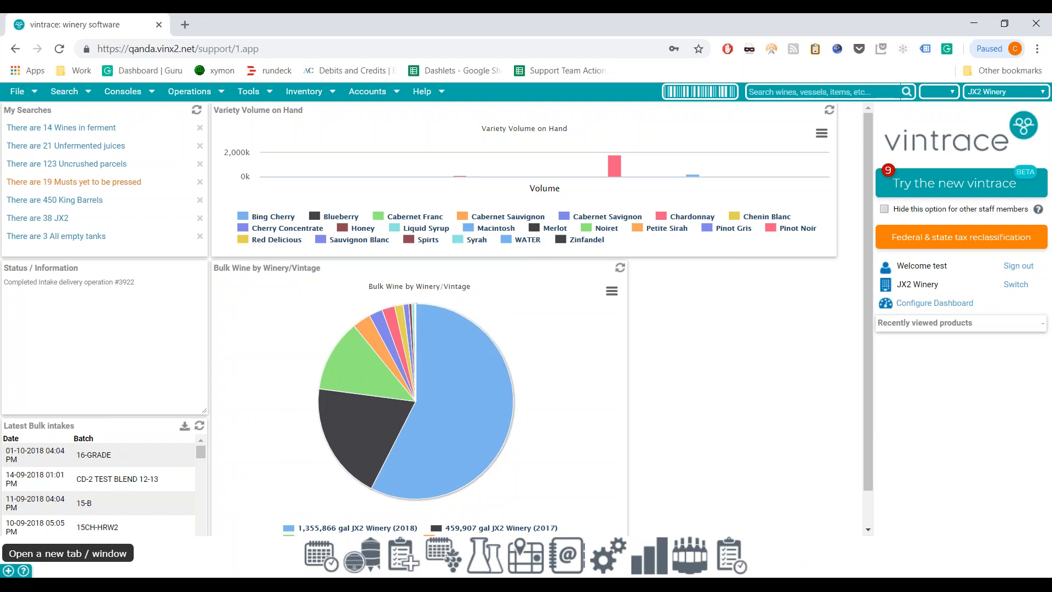
pyautogui.click(7, 572)
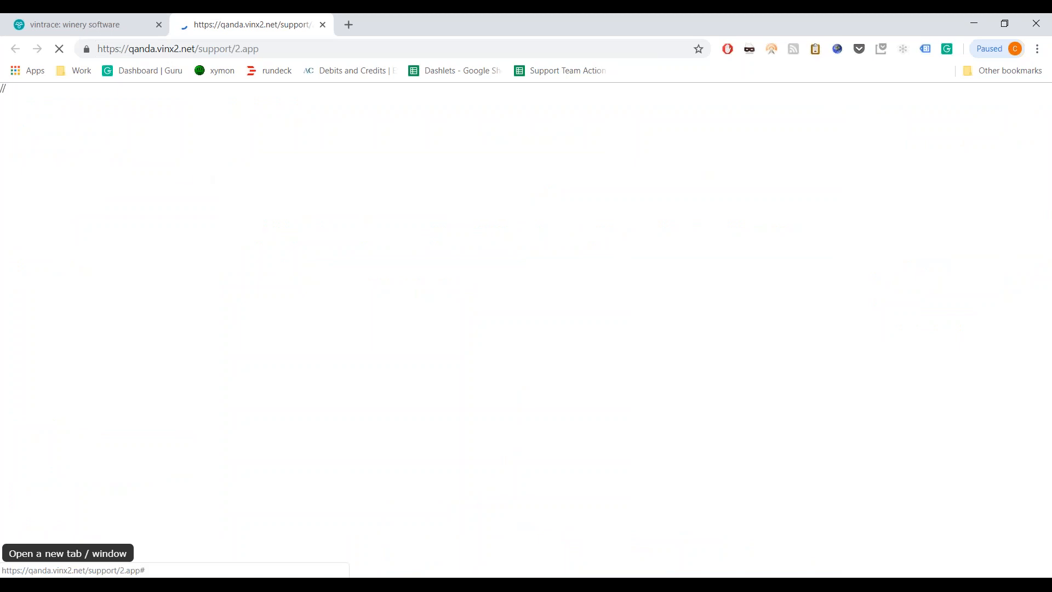
pyautogui.click(81, 29)
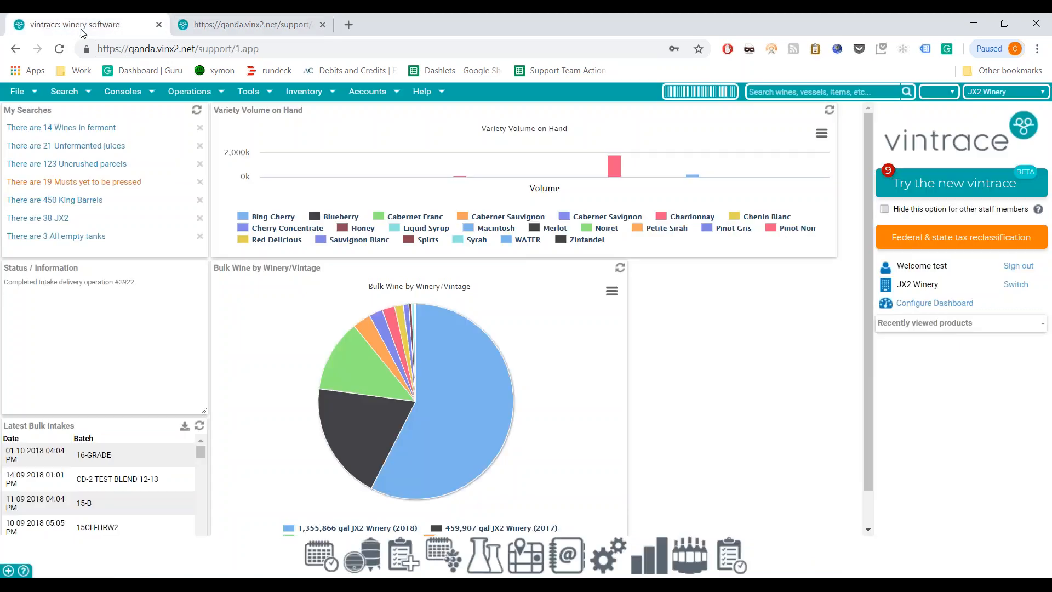
pyautogui.click(525, 556)
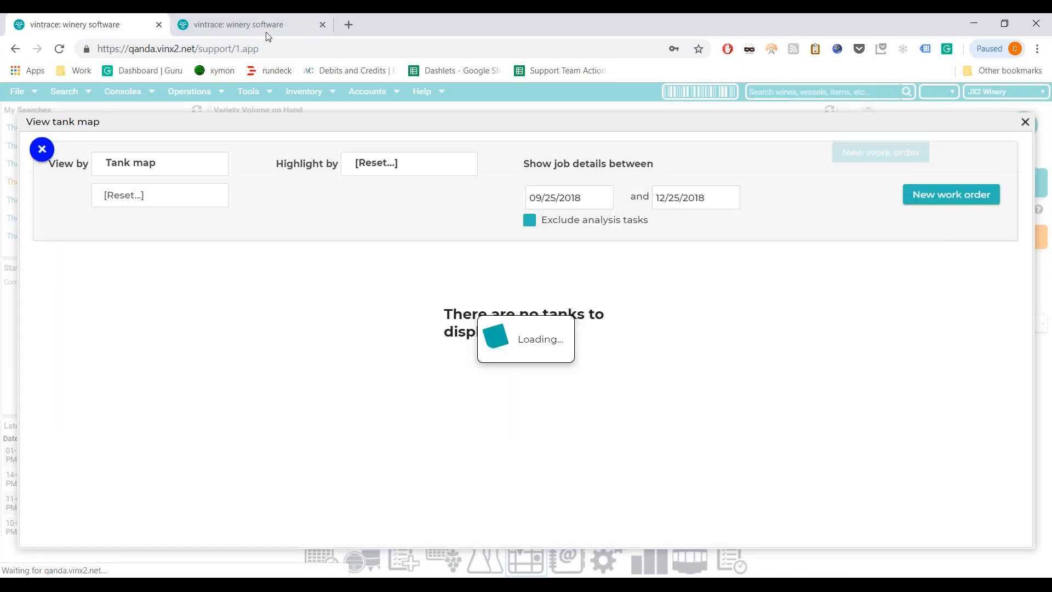
pyautogui.click(267, 34)
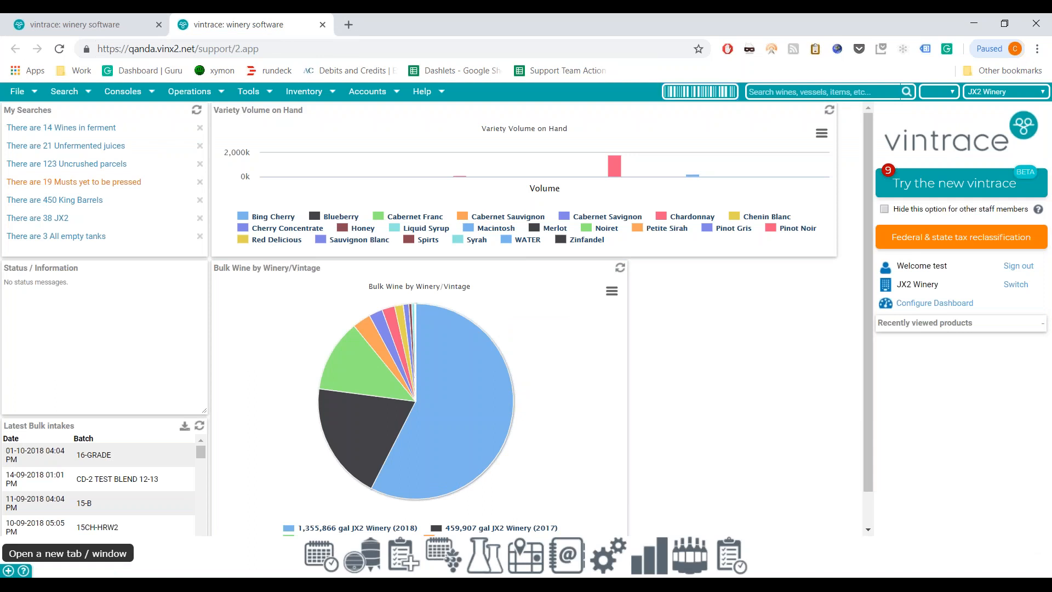
pyautogui.click(8, 570)
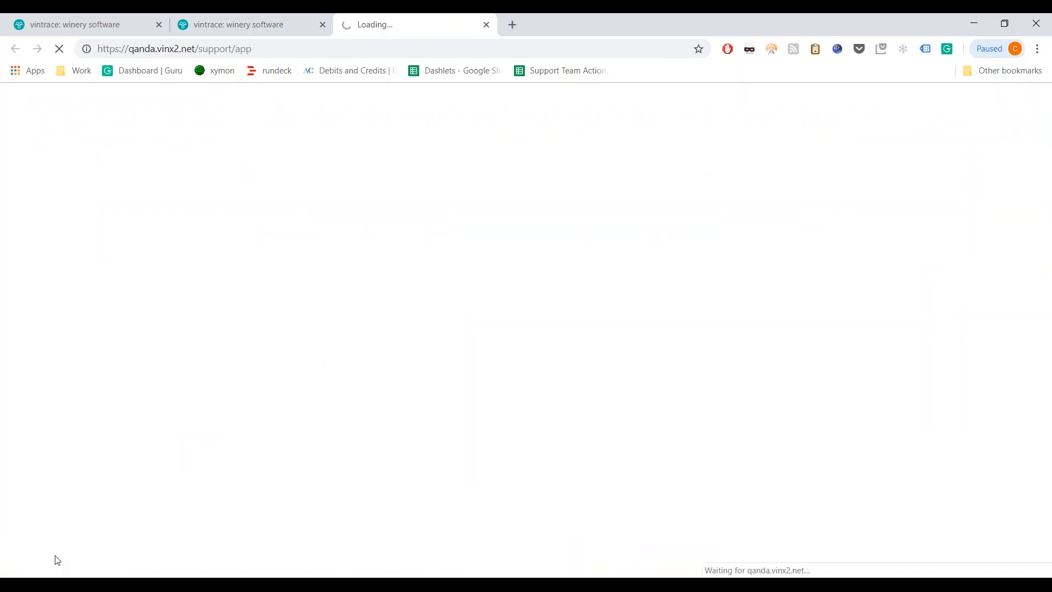
pyautogui.click(487, 25)
pyautogui.click(487, 25)
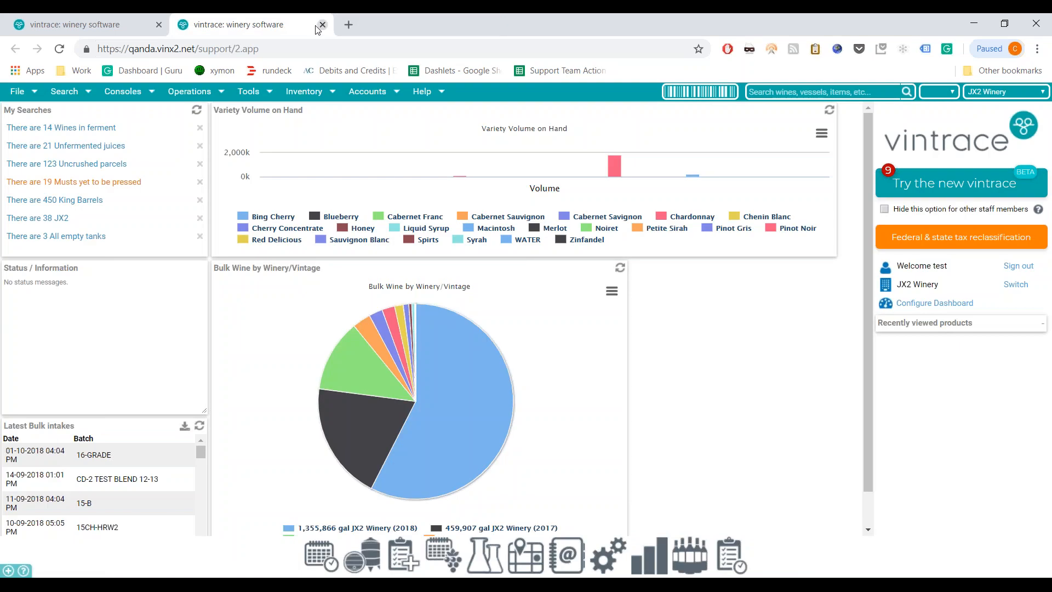
pyautogui.click(323, 25)
pyautogui.click(1026, 121)
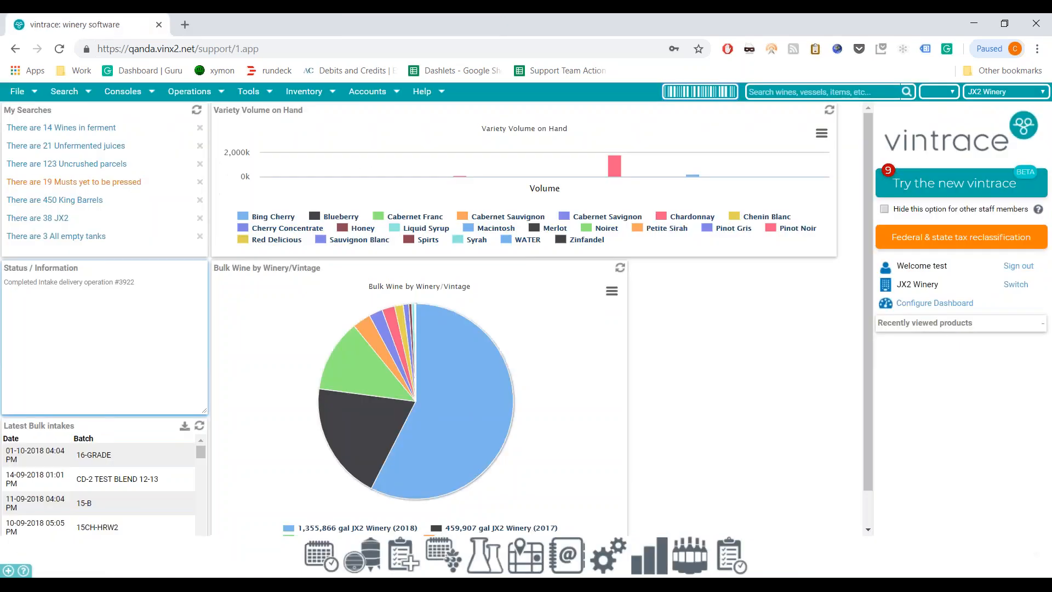
# - Run a help search for 'topping'
pyautogui.click(23, 571)
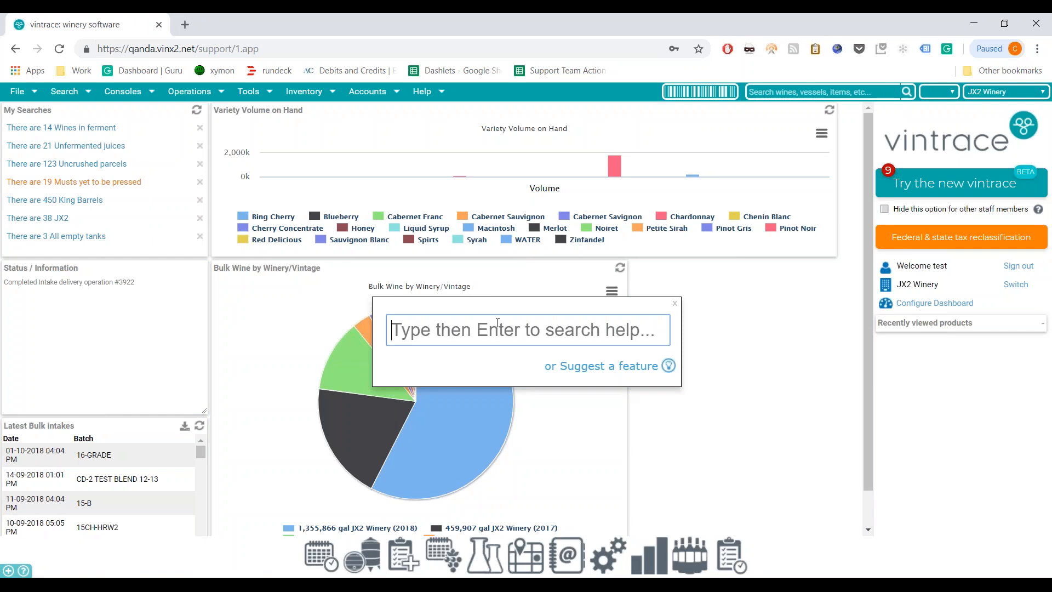
pyautogui.write('topping')
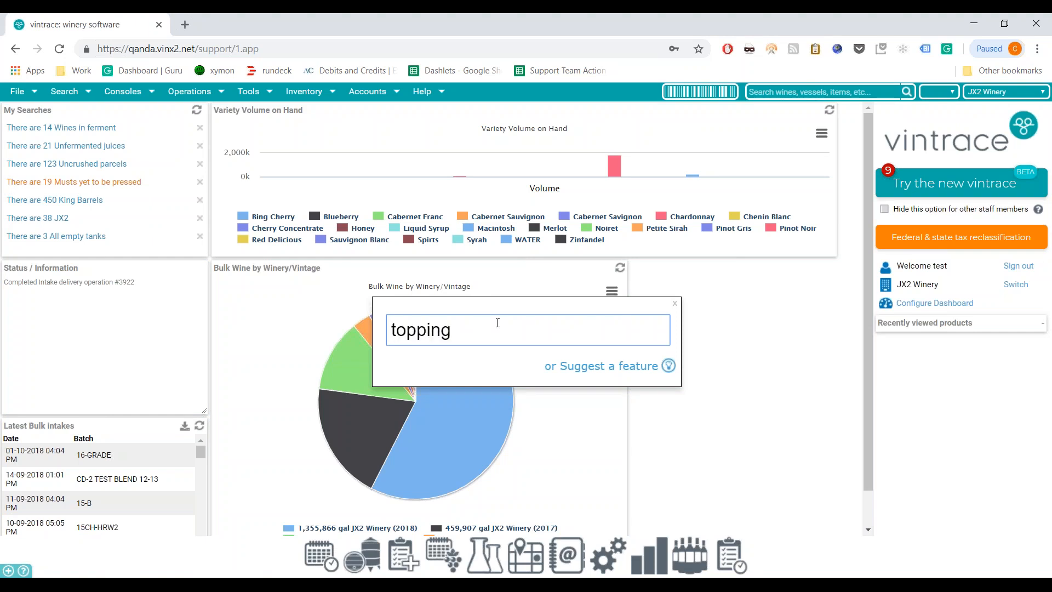
pyautogui.press('Return')
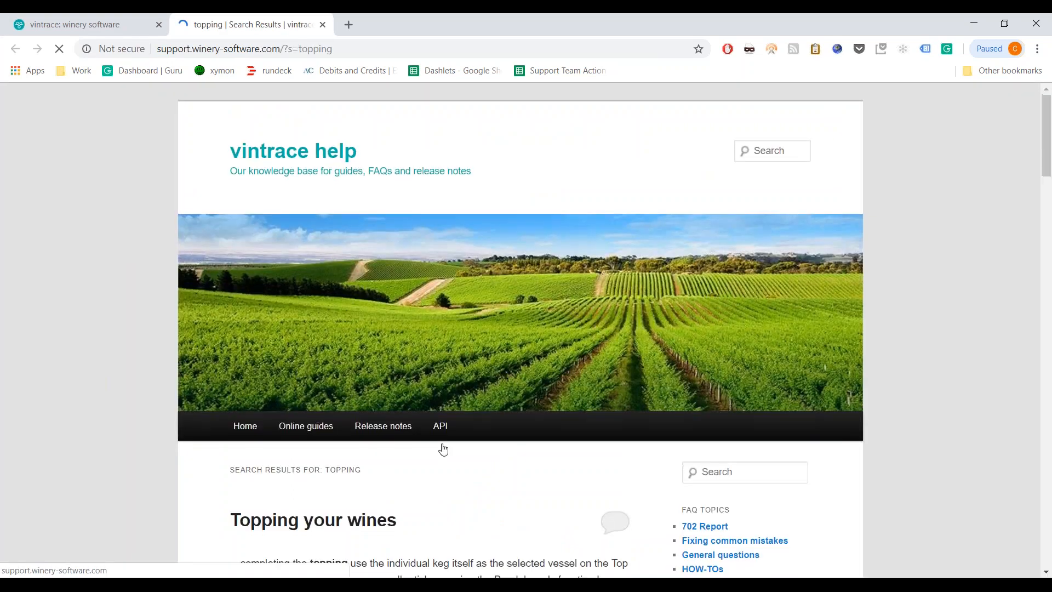
# - Scroll through the 'topping' help results, then go back to the vintrace dashboard tab
pyautogui.scroll(-5, 412, 385)
pyautogui.scroll(-6, 412, 385)
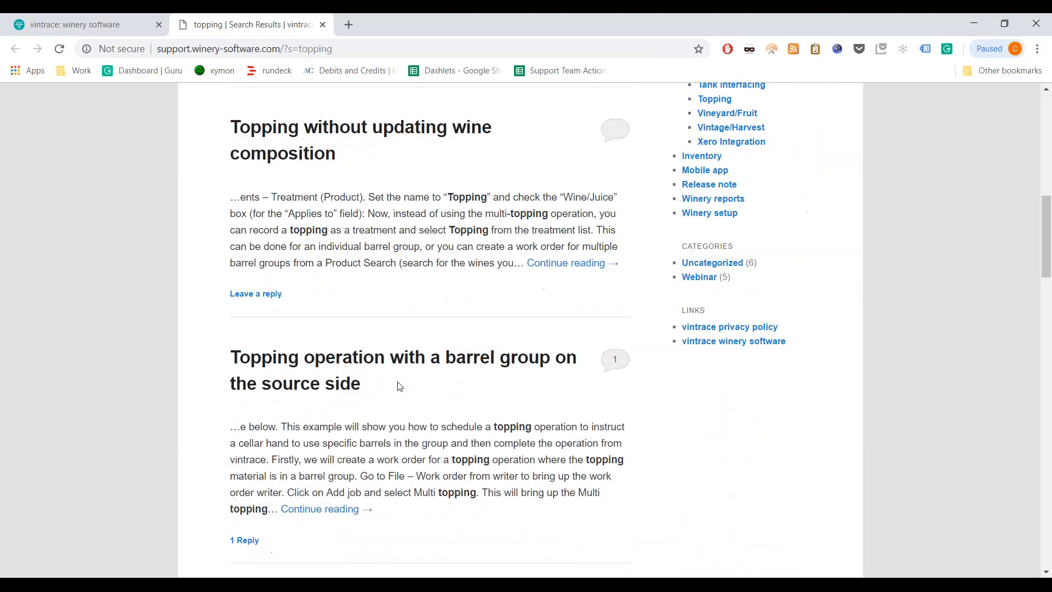
pyautogui.scroll(-1, 400, 387)
pyautogui.scroll(-1, 399, 386)
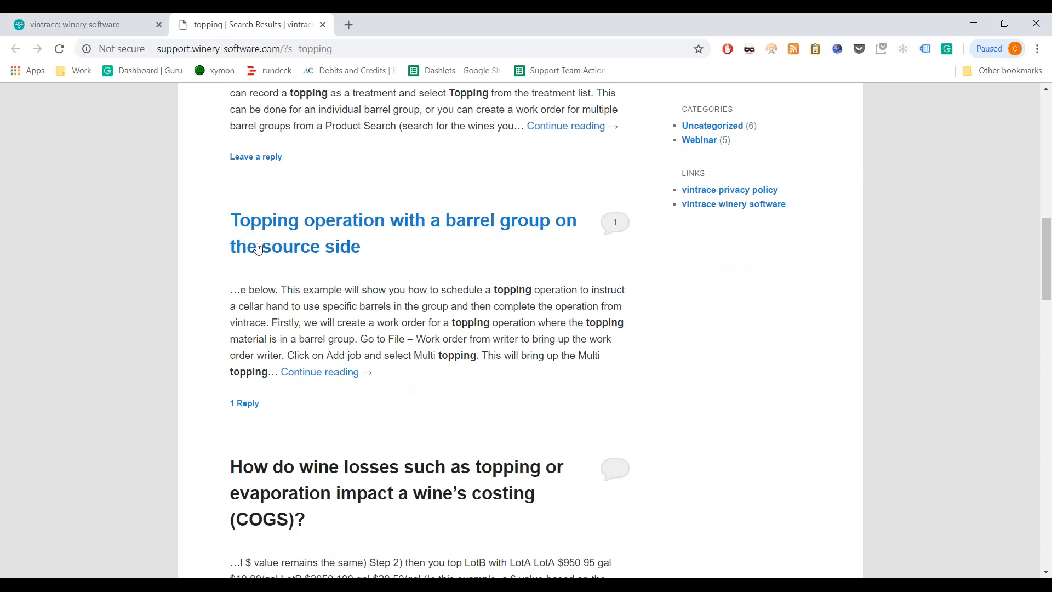
pyautogui.click(115, 25)
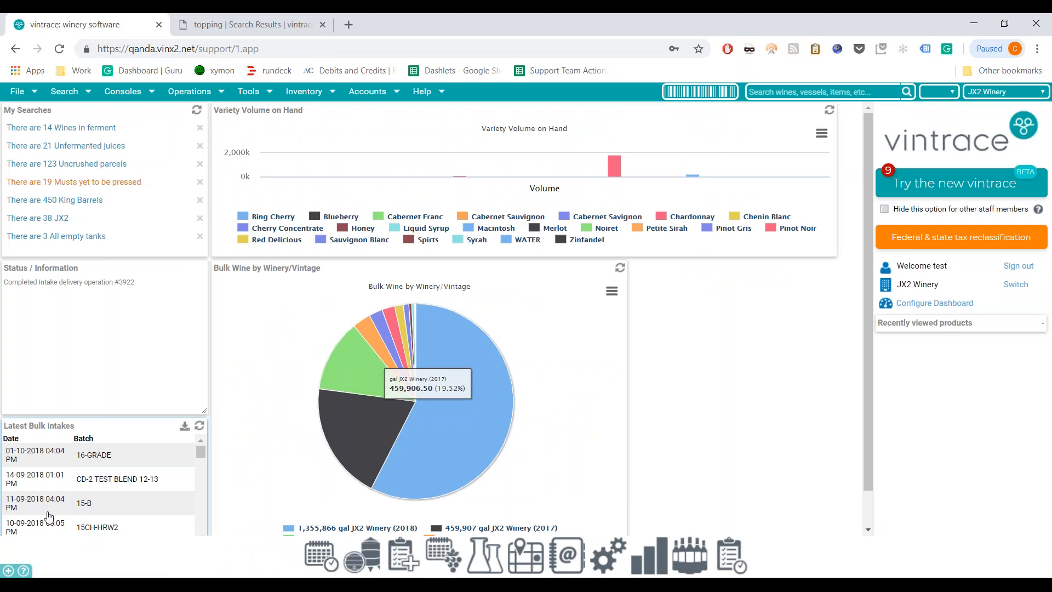
# - Browse the Zendesk Feature Requests posts, then close that tab and the topping results tab
pyautogui.click(24, 570)
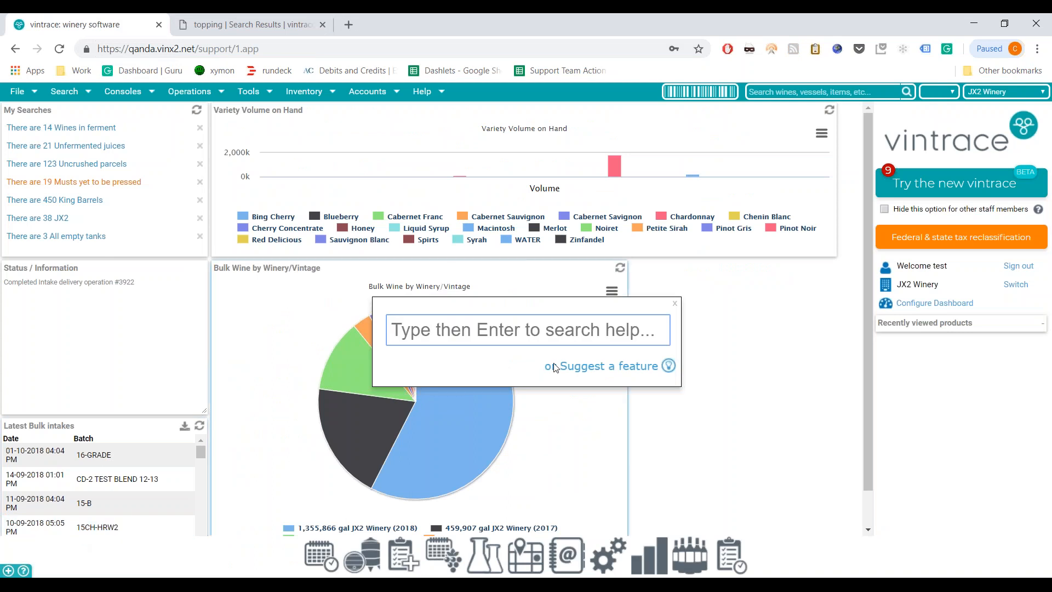
pyautogui.click(639, 370)
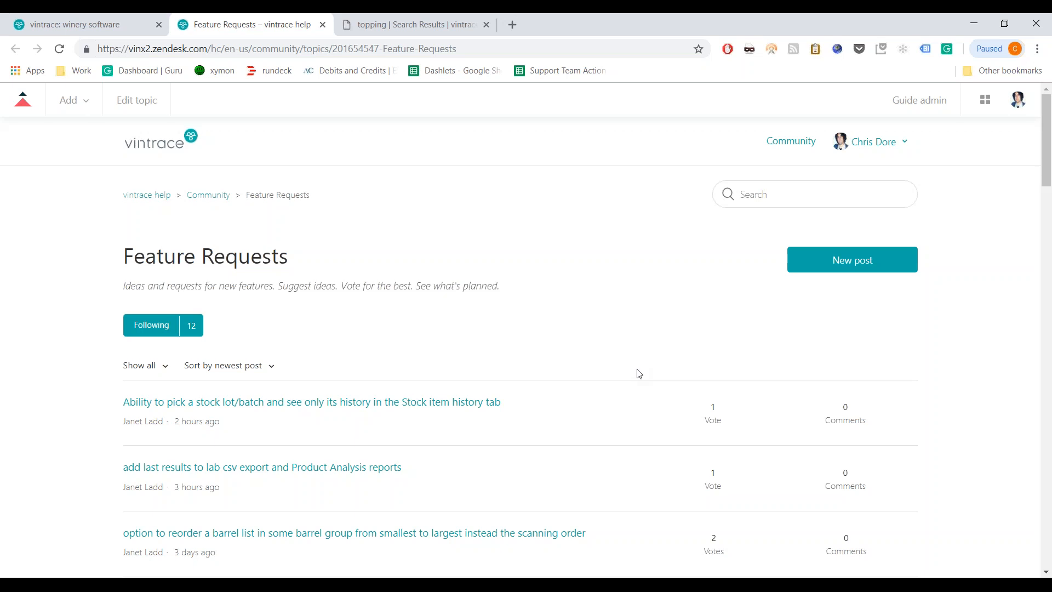
pyautogui.scroll(-4, 576, 345)
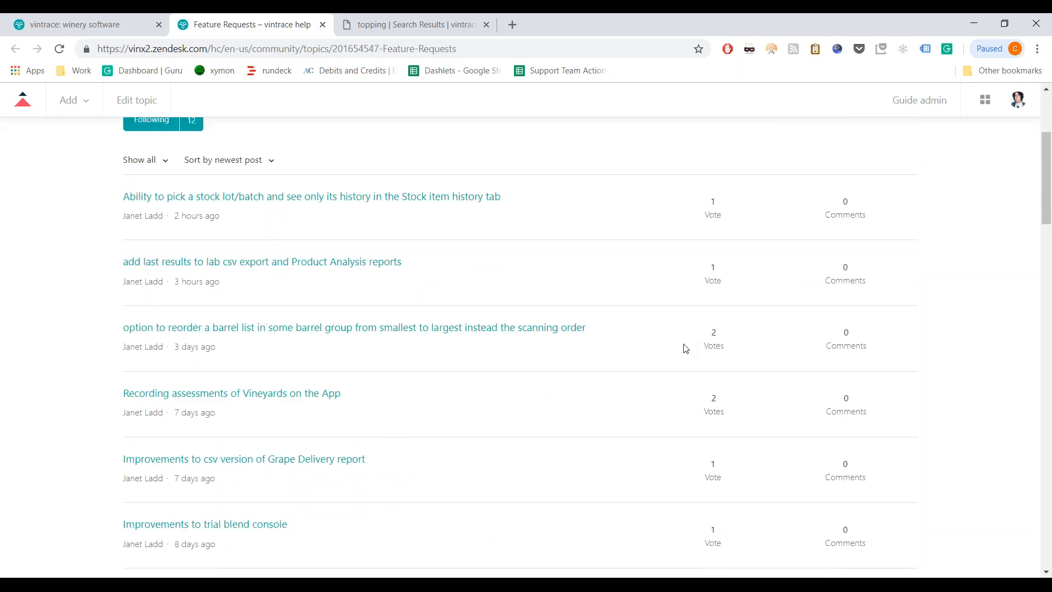
pyautogui.scroll(1, 680, 345)
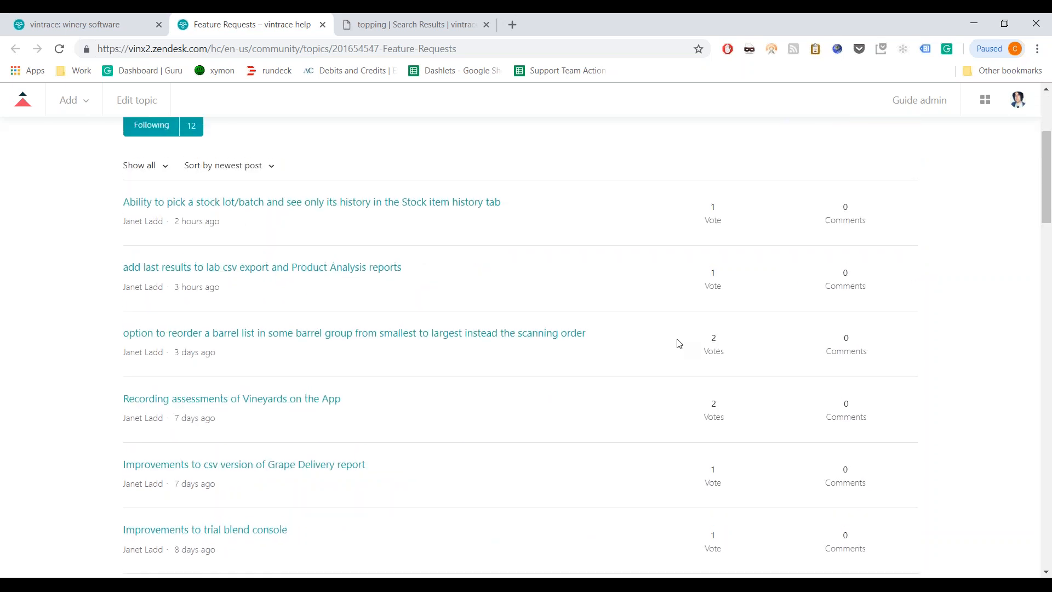
pyautogui.scroll(4, 680, 343)
pyautogui.scroll(-3, 789, 296)
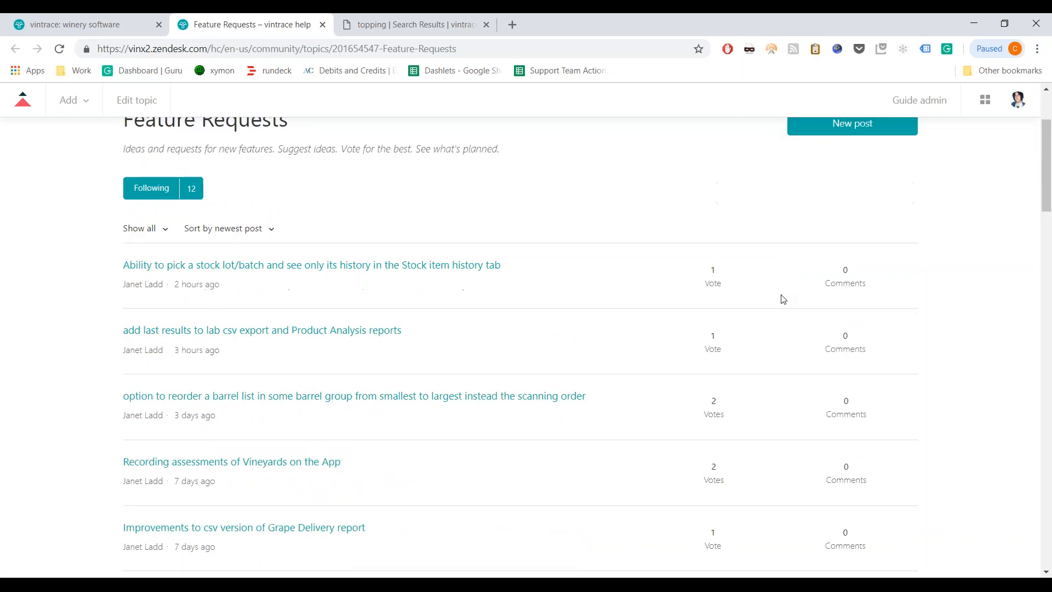
pyautogui.scroll(-3, 744, 353)
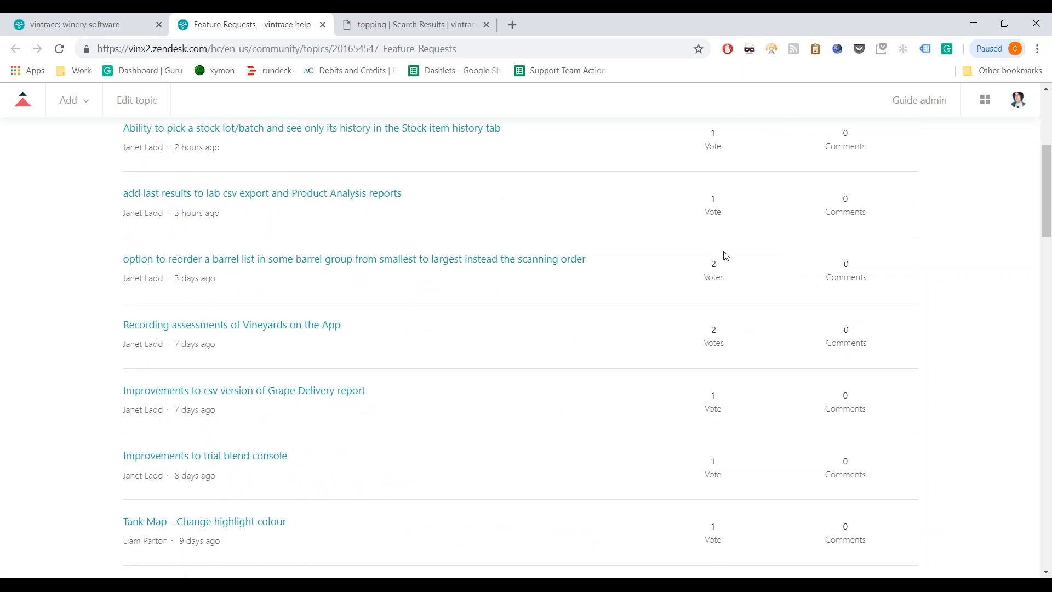
pyautogui.scroll(-3, 724, 366)
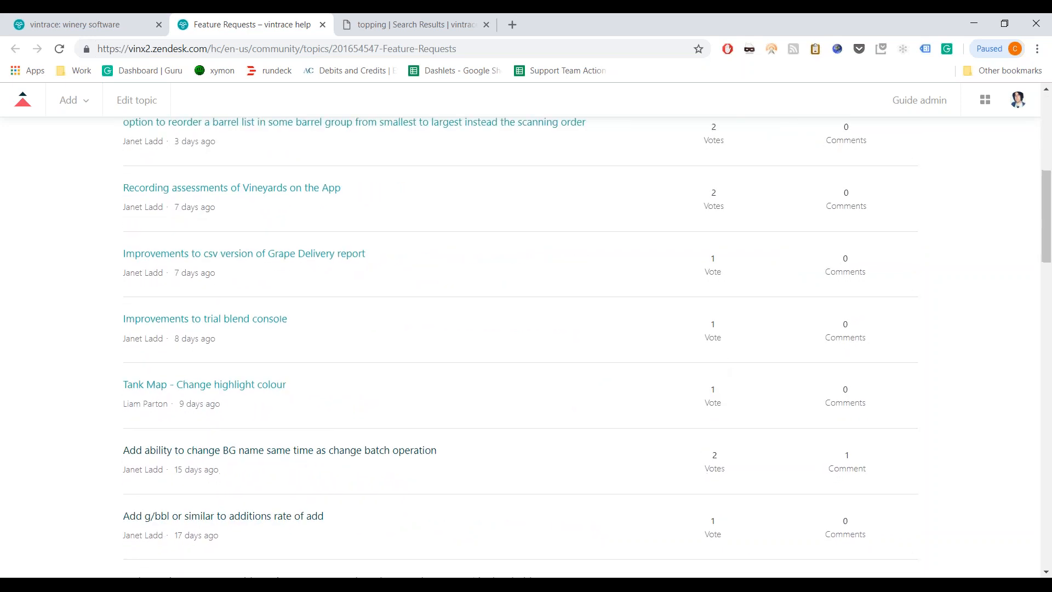
pyautogui.scroll(-3, 722, 453)
pyautogui.scroll(-1, 625, 400)
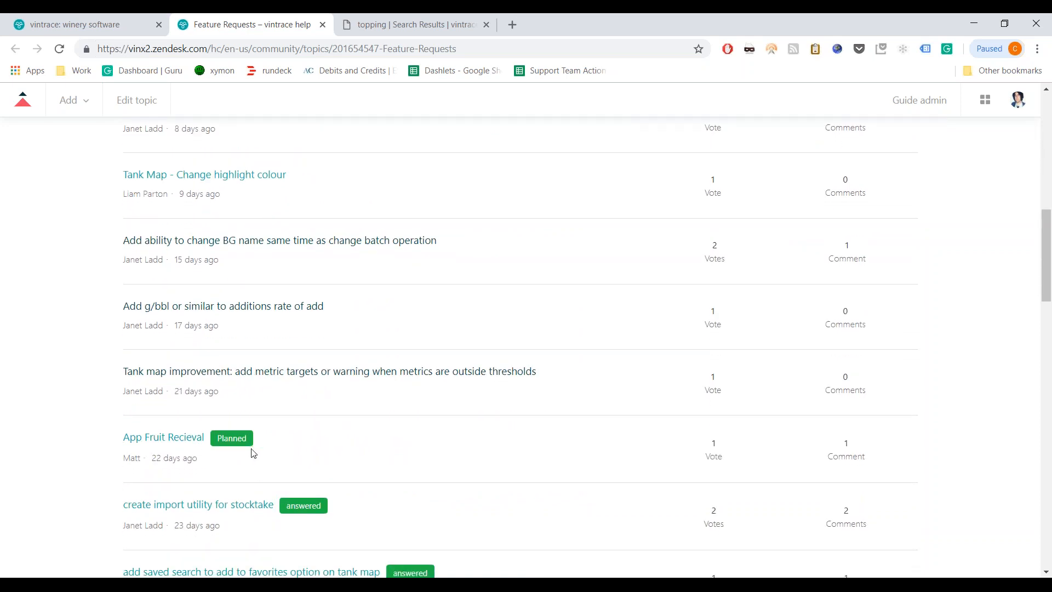
pyautogui.scroll(-4, 277, 440)
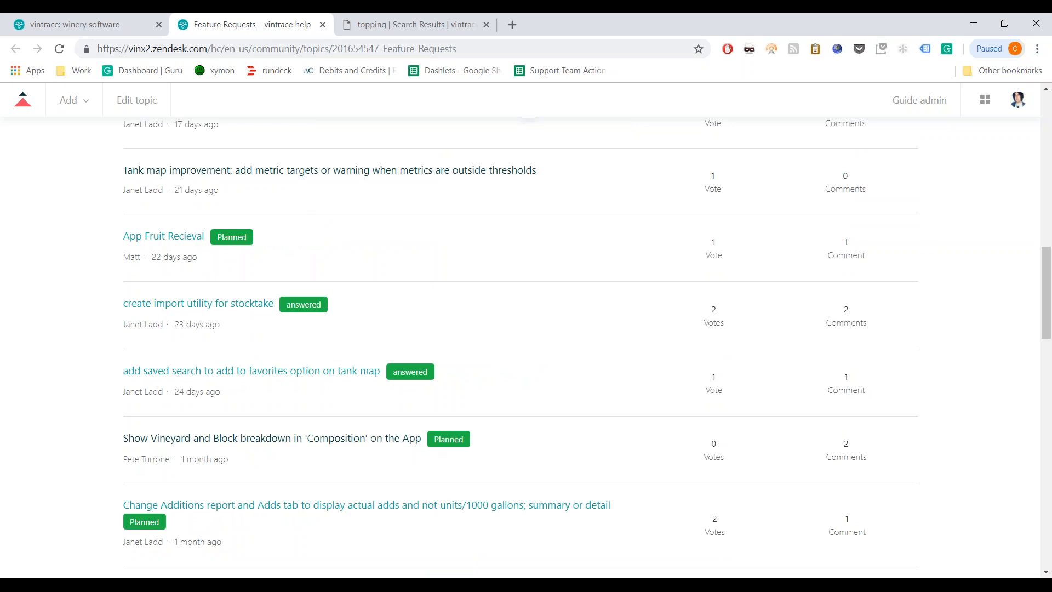
pyautogui.click(322, 27)
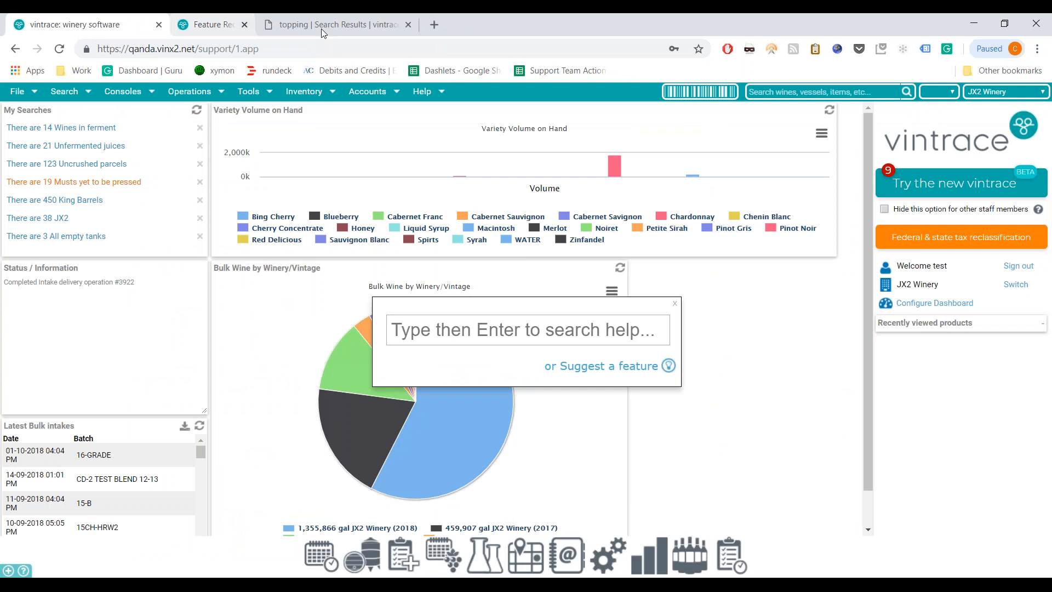
pyautogui.click(323, 28)
# - Dismiss the help search, switch the browser to full screen, and list all system users in the Address Book
pyautogui.click(673, 304)
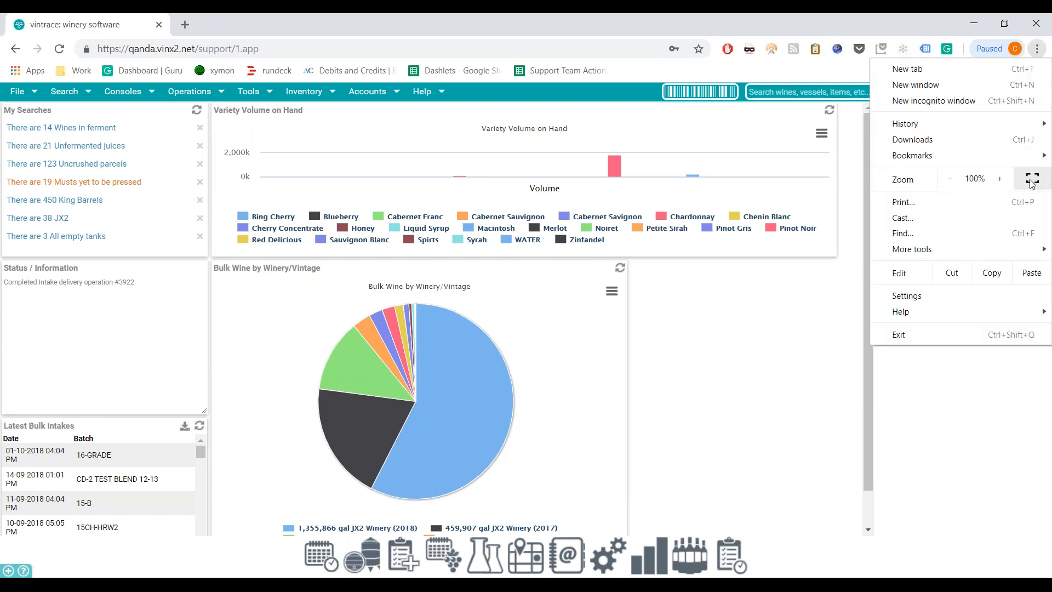
pyautogui.click(1033, 179)
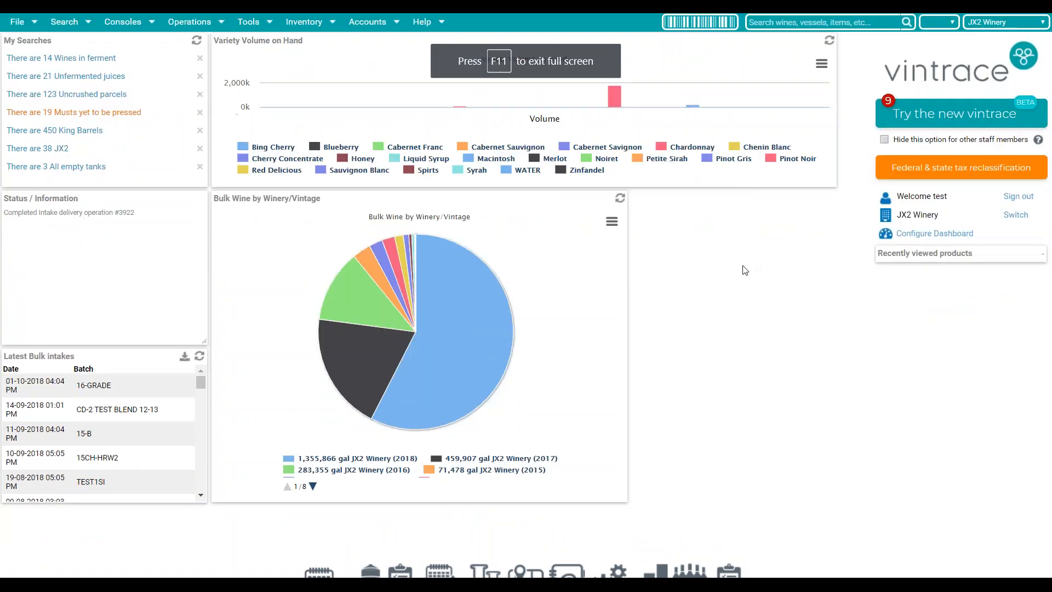
pyautogui.click(574, 573)
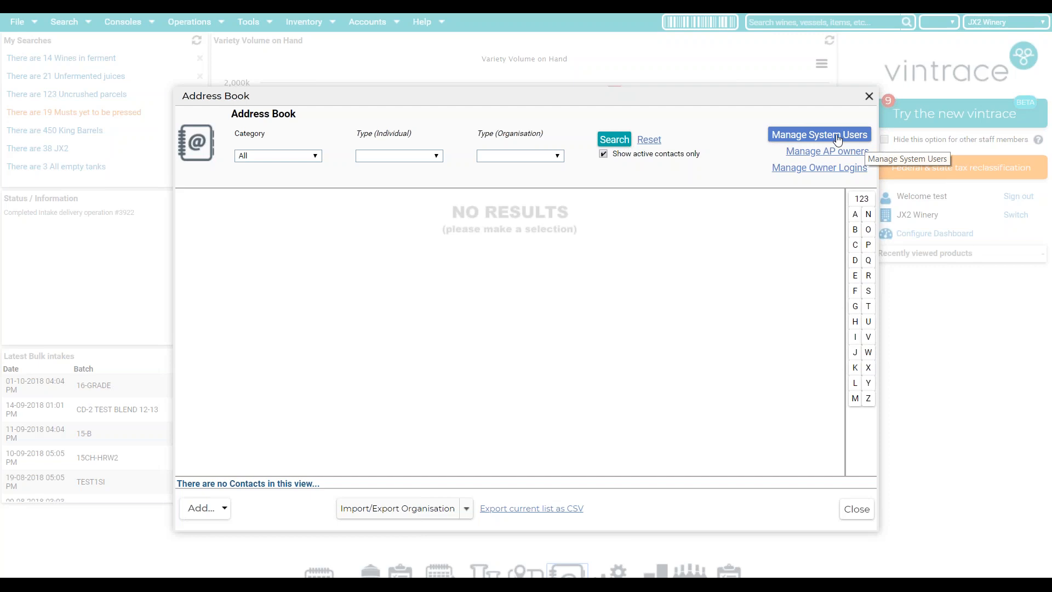
pyautogui.click(838, 139)
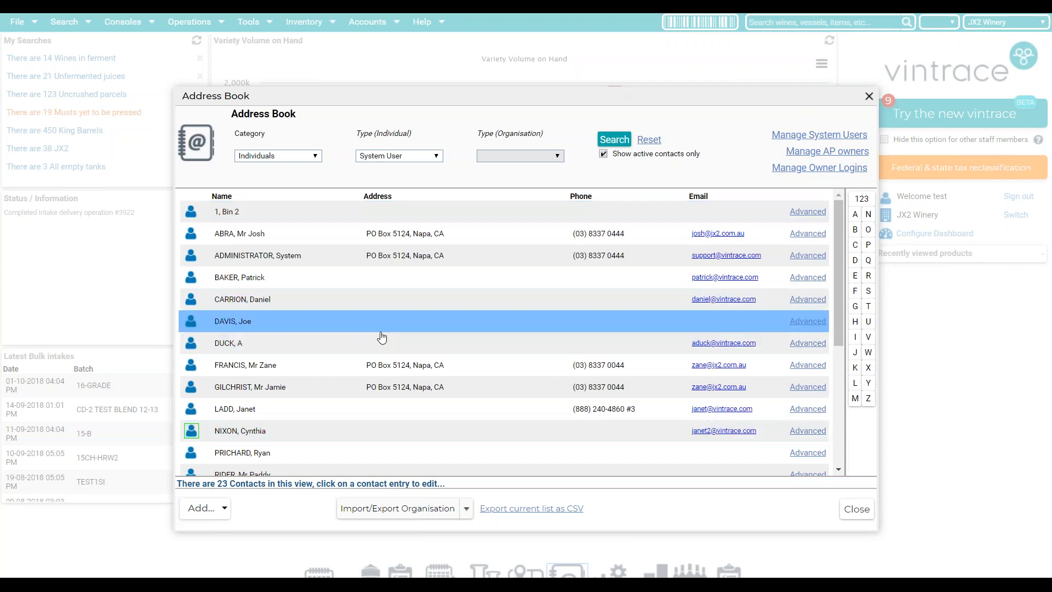
# - Choose Add > System User and open the subscription change form from the 22-user limit notice
pyautogui.scroll(-1, 382, 337)
pyautogui.scroll(-3, 382, 337)
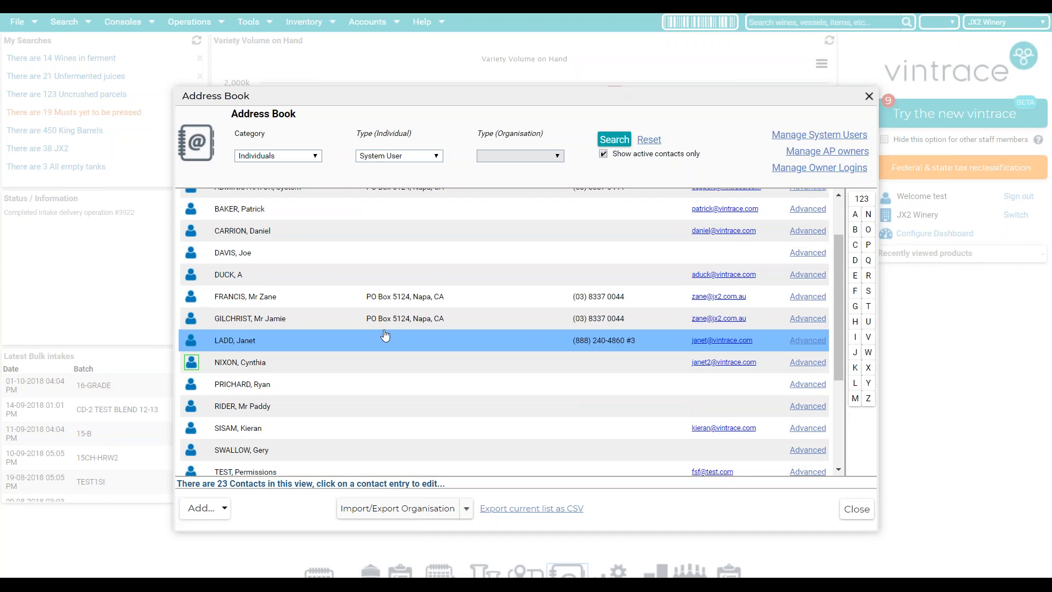
pyautogui.scroll(-3, 387, 333)
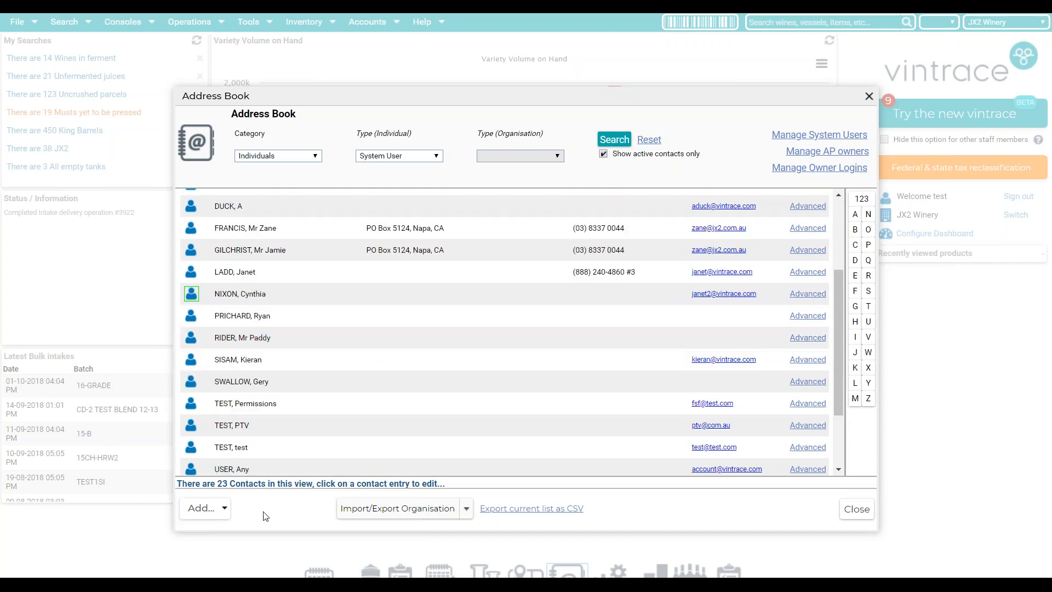
pyautogui.click(222, 515)
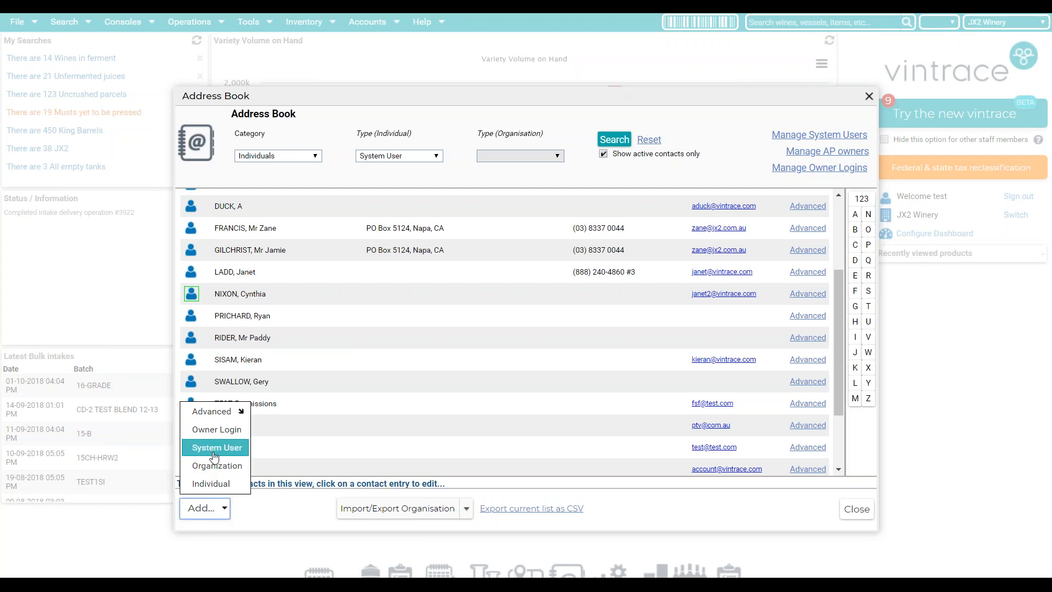
pyautogui.click(220, 453)
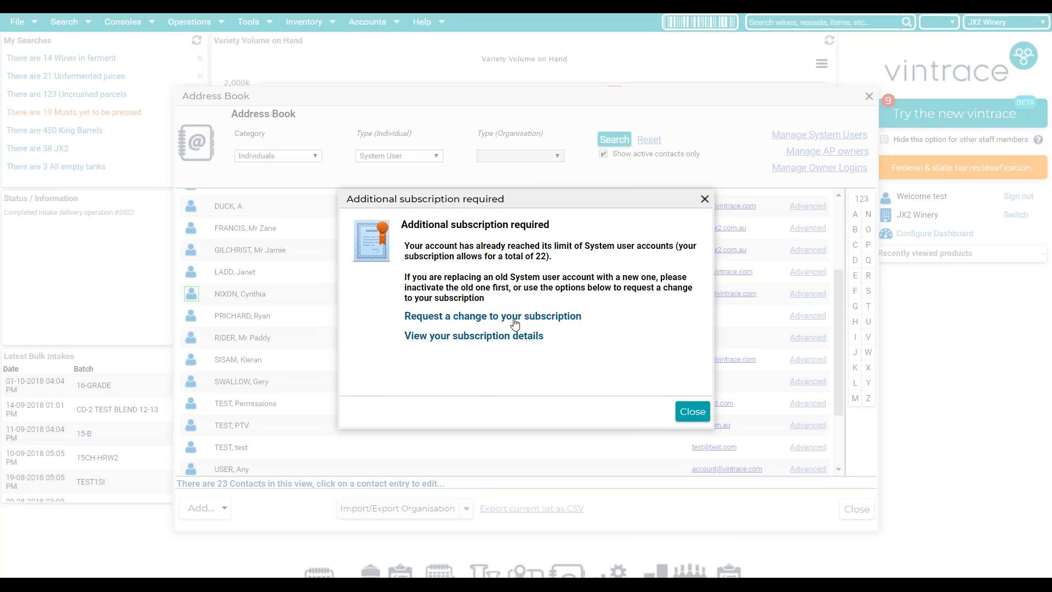
pyautogui.click(478, 323)
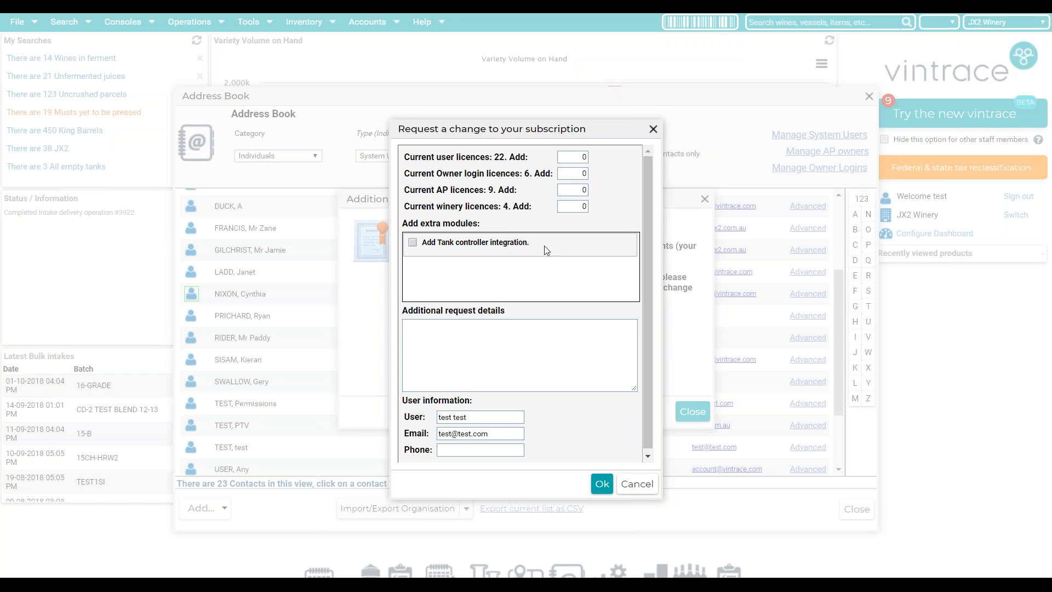
# - Enter 2 extra user licences plus the tank controller module, then cancel and discard the request
pyautogui.doubleClick(583, 157)
pyautogui.write('2')
pyautogui.click(412, 243)
pyautogui.click(635, 483)
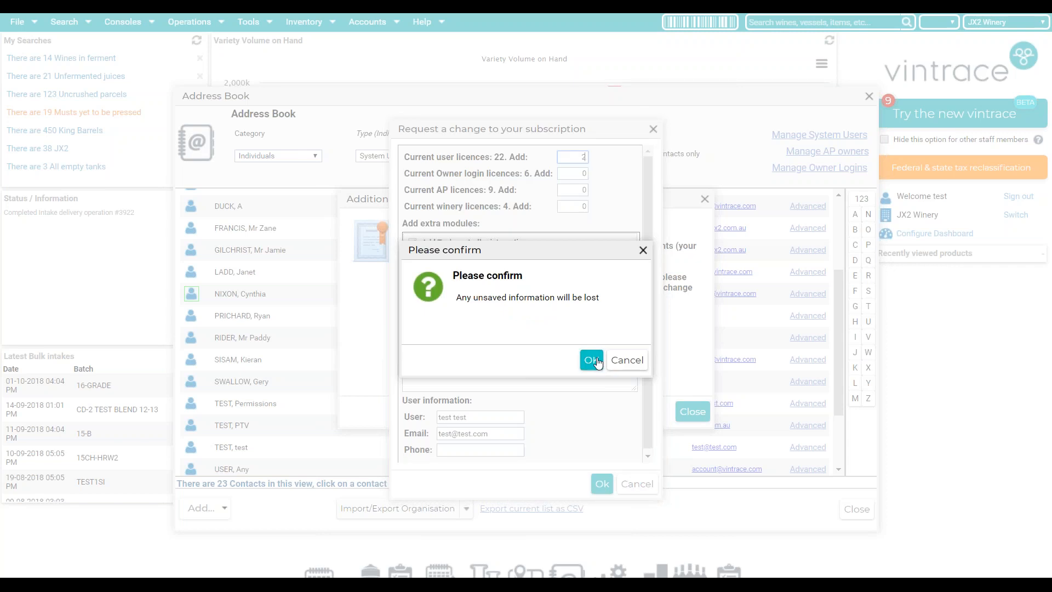
pyautogui.click(586, 360)
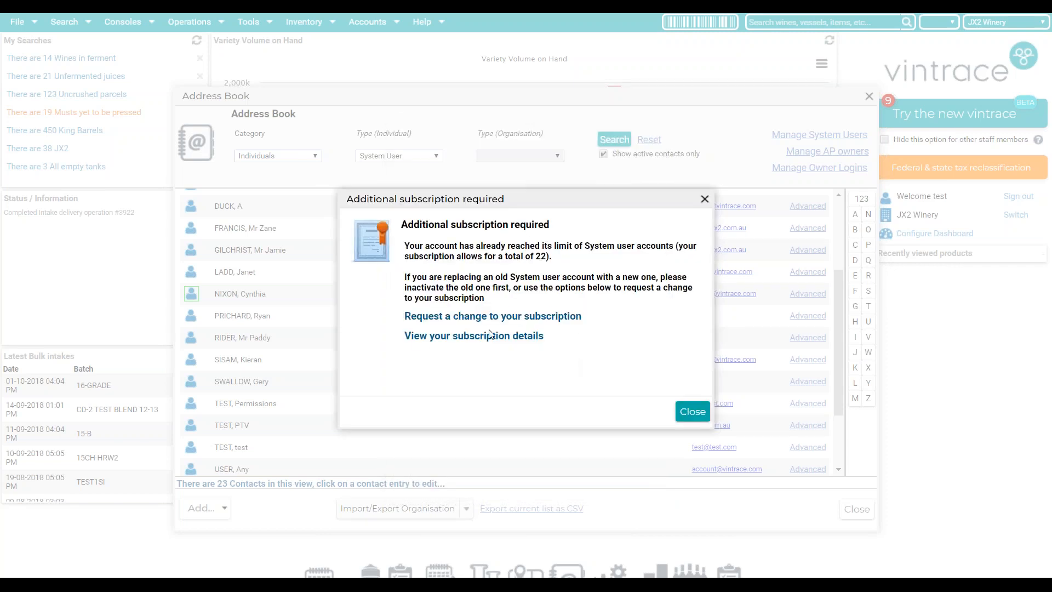
# - Review the current subscription details, then close them and the limit notice
pyautogui.click(480, 338)
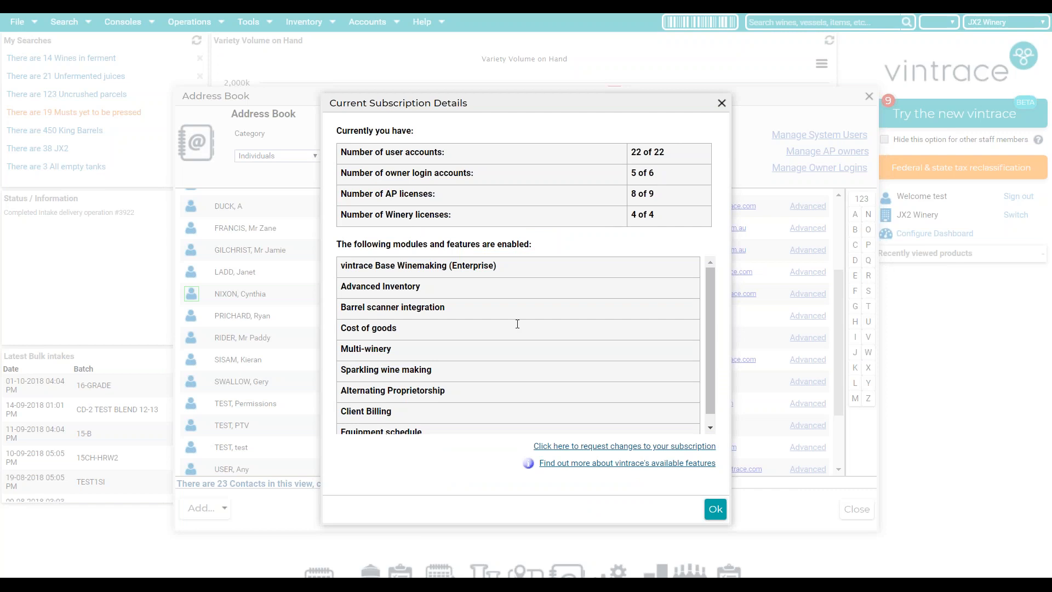
pyautogui.scroll(-1, 519, 320)
pyautogui.scroll(1, 445, 335)
pyautogui.click(721, 103)
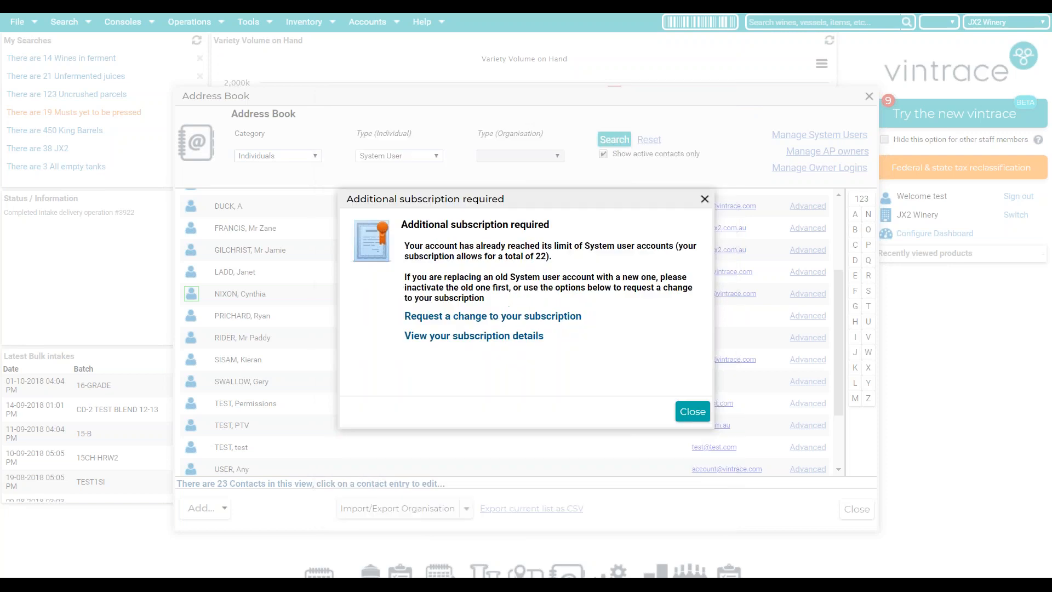
pyautogui.click(703, 200)
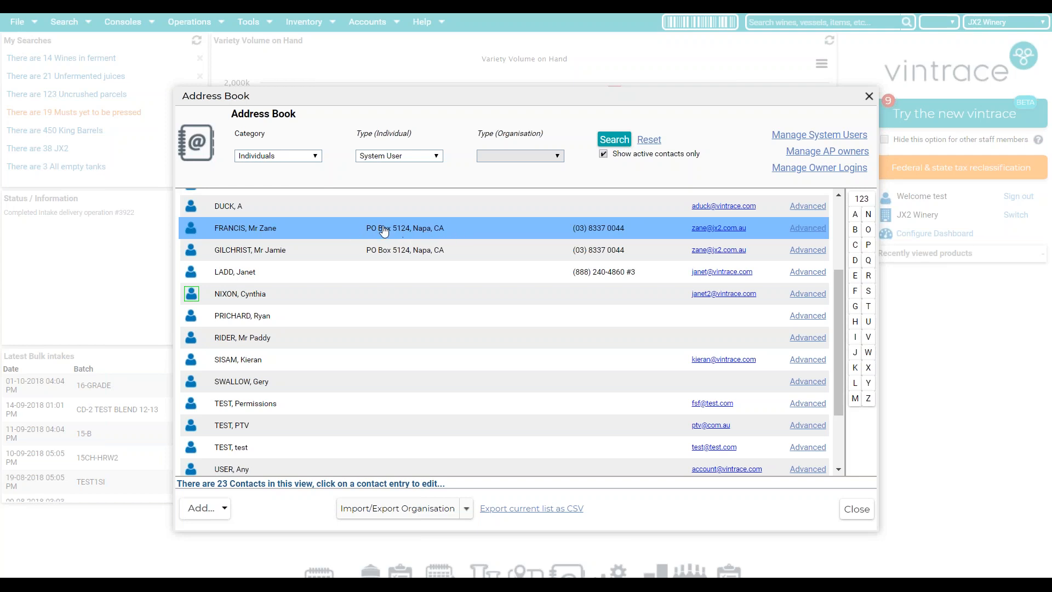
# - Mark an existing system user as Inactive and save it
pyautogui.click(384, 231)
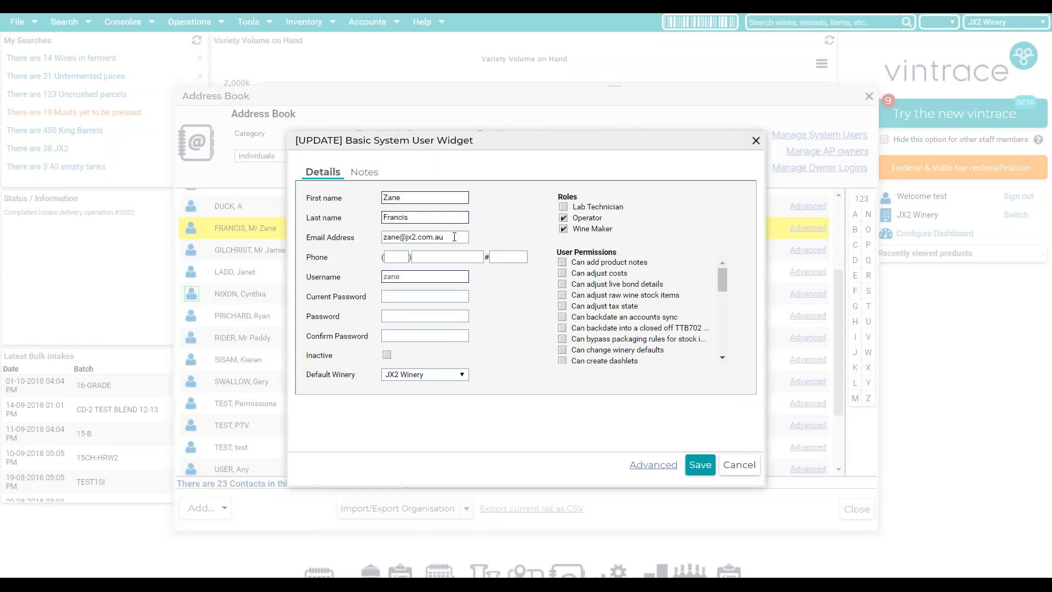
pyautogui.click(387, 356)
pyautogui.click(705, 468)
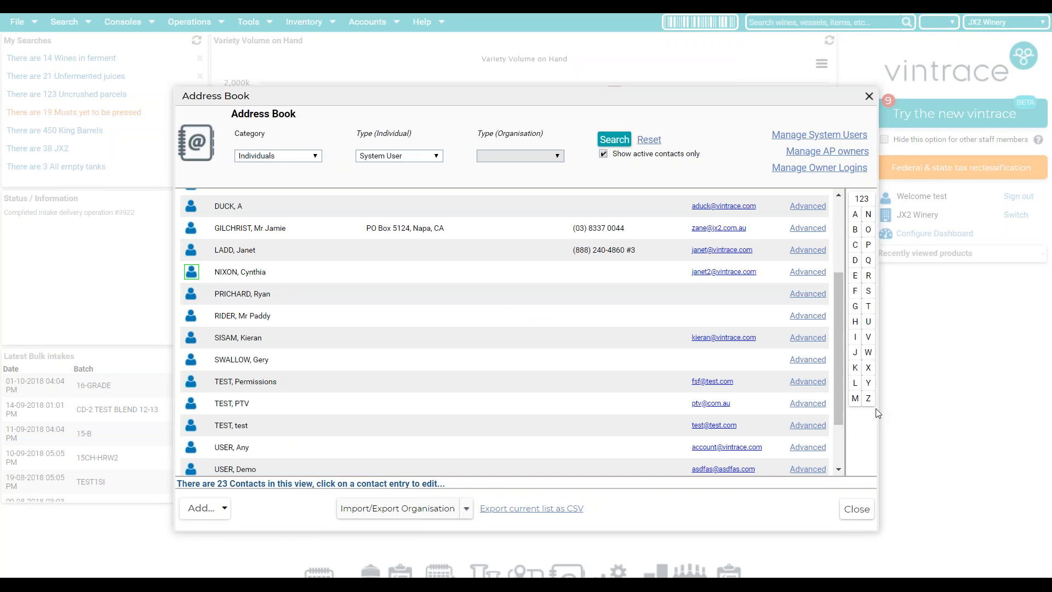
pyautogui.click(222, 508)
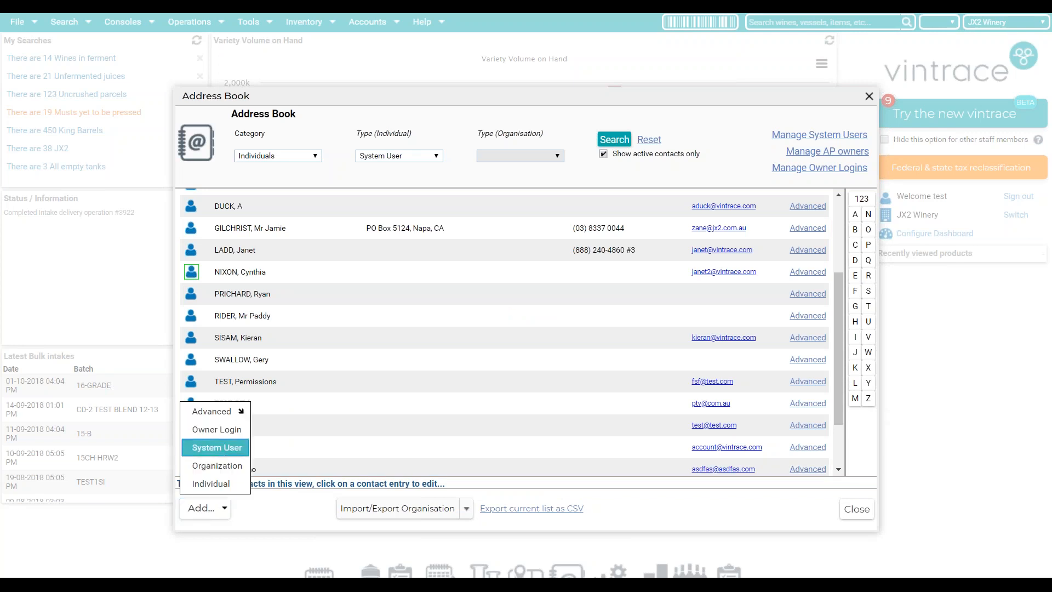
# - Start a new system user and enter the user's first and last names
pyautogui.click(239, 448)
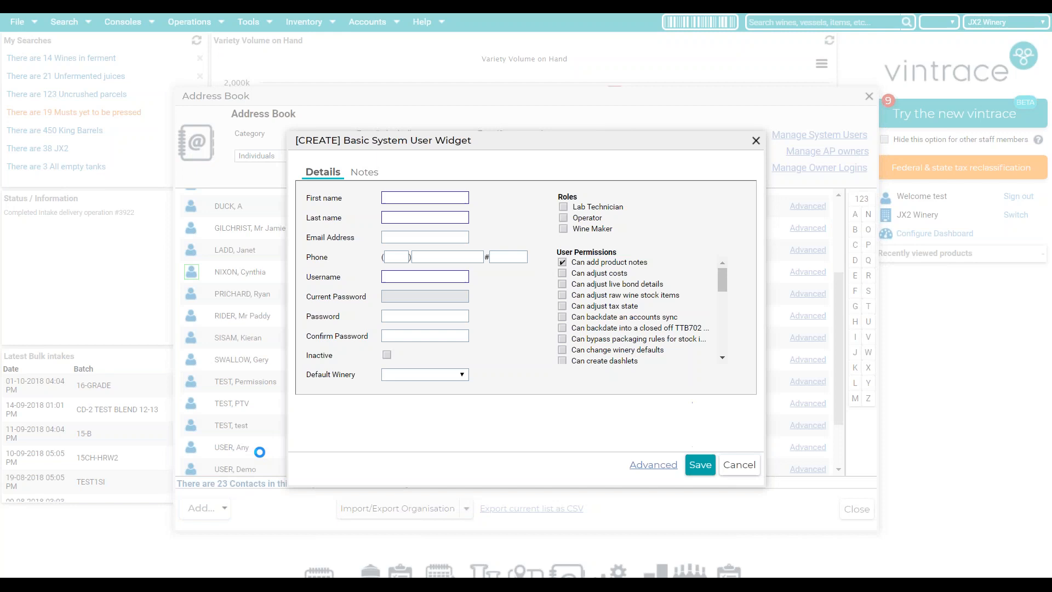
pyautogui.click(562, 262)
pyautogui.click(562, 262)
pyautogui.click(459, 198)
pyautogui.press('Tab')
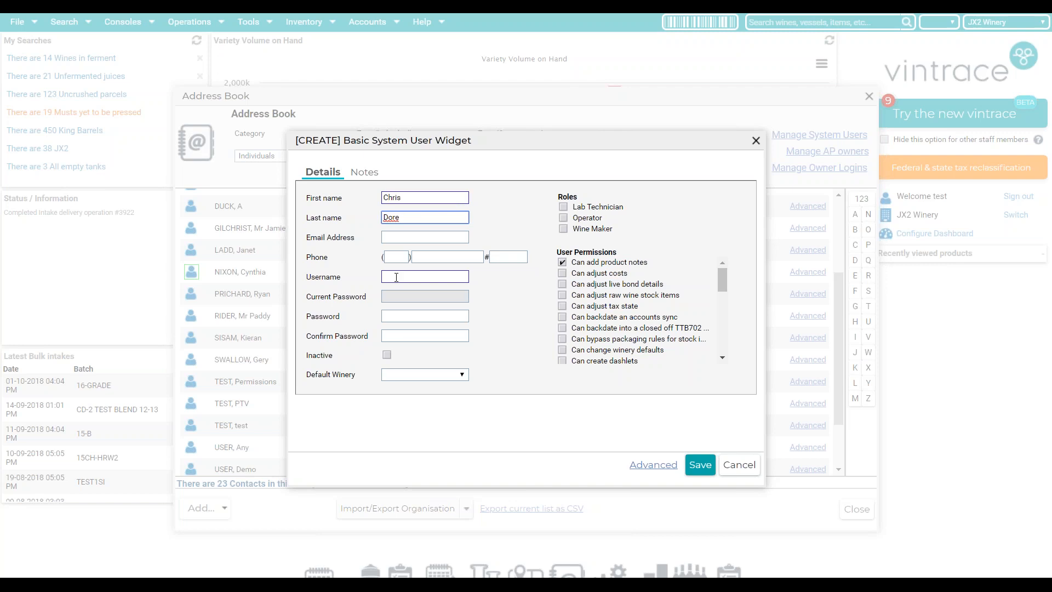
# - Enter the new user's username, password and password confirmation
pyautogui.click(418, 275)
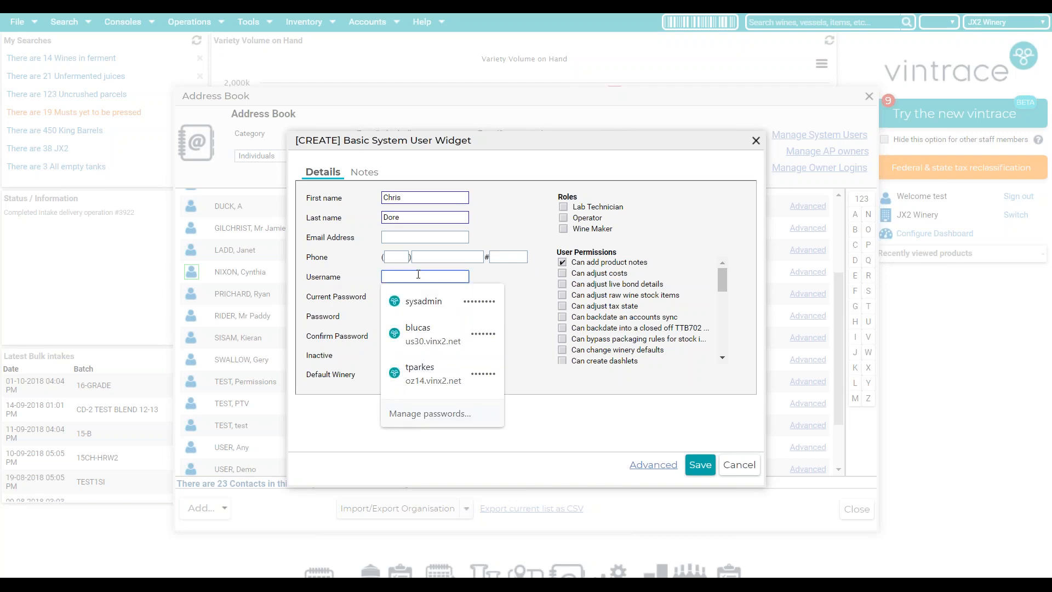
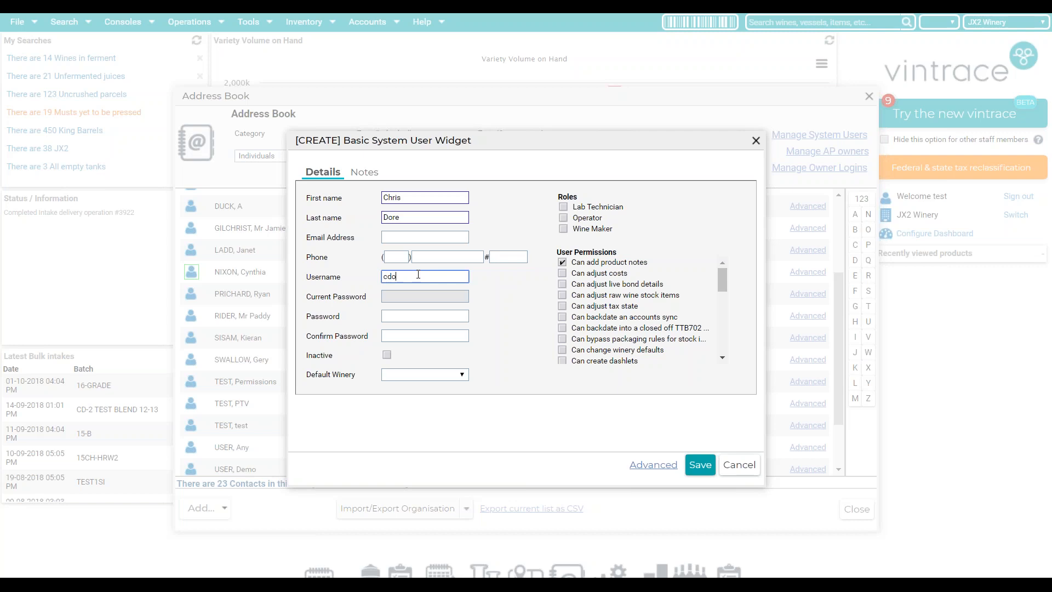
pyautogui.click(385, 273)
pyautogui.click(353, 275)
pyautogui.click(392, 316)
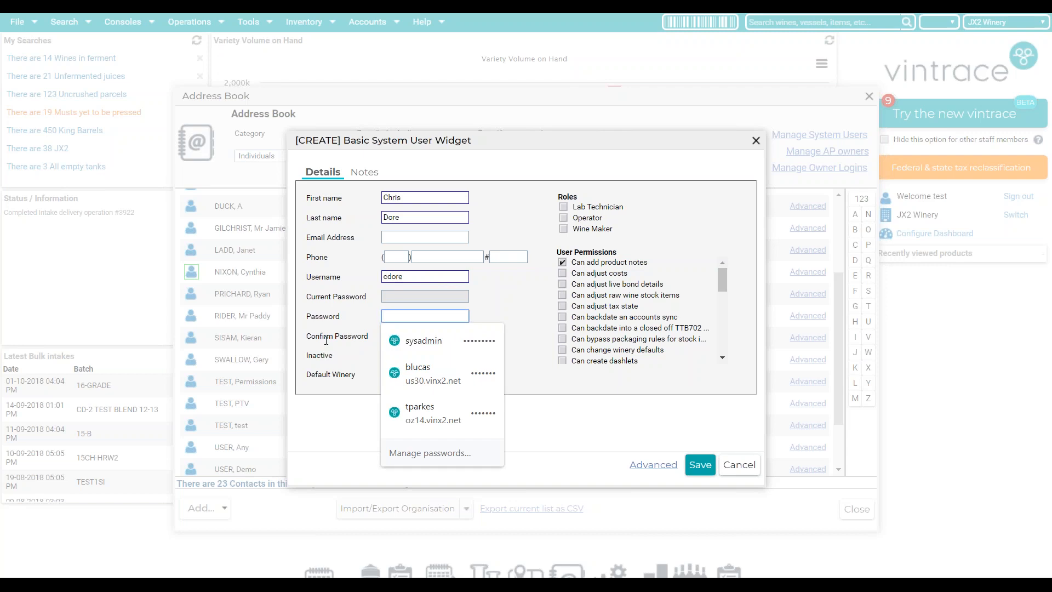
pyautogui.write('p••••')
pyautogui.press('Tab')
pyautogui.write('•••••')
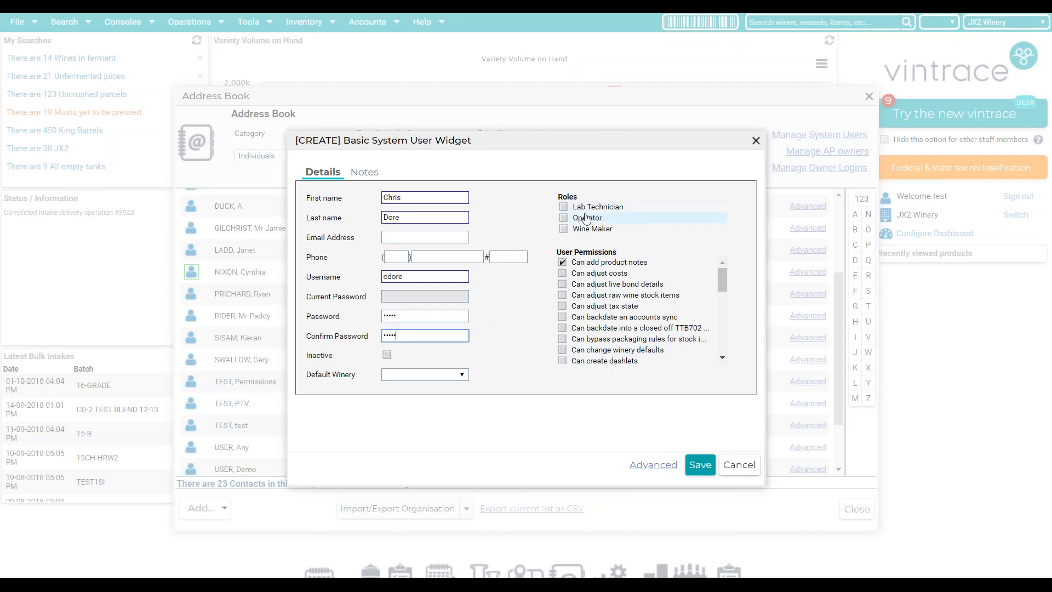
pyautogui.moveTo(723, 273)
pyautogui.mouseDown()
pyautogui.moveTo(725, 345)
pyautogui.moveTo(721, 259)
pyautogui.mouseUp()
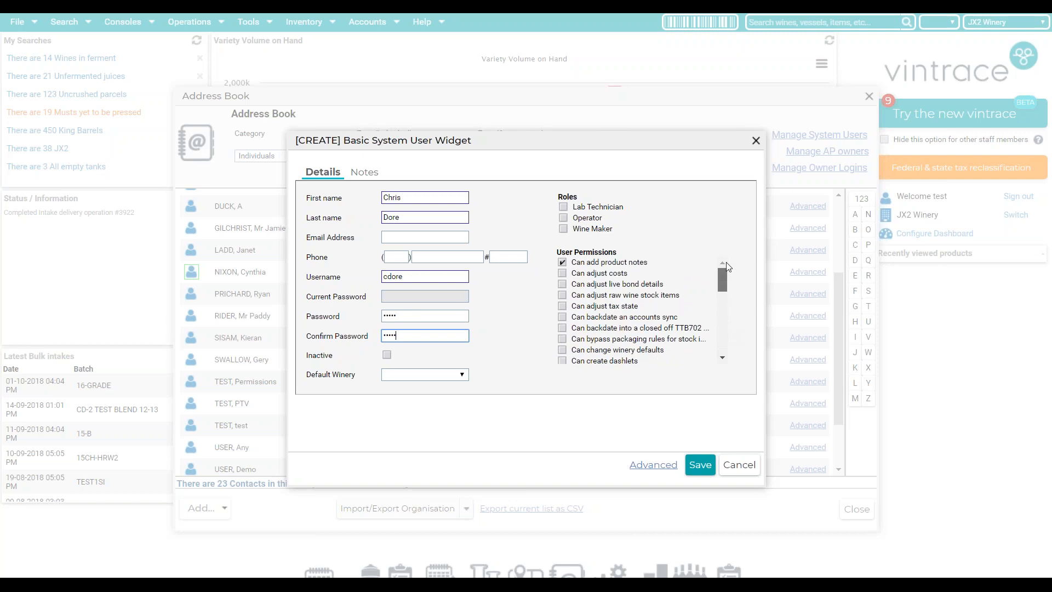
# - Assign the Lab Technician, Wine Maker and Operator roles, set default winery JX2 Winery, and save
pyautogui.click(608, 211)
pyautogui.click(579, 229)
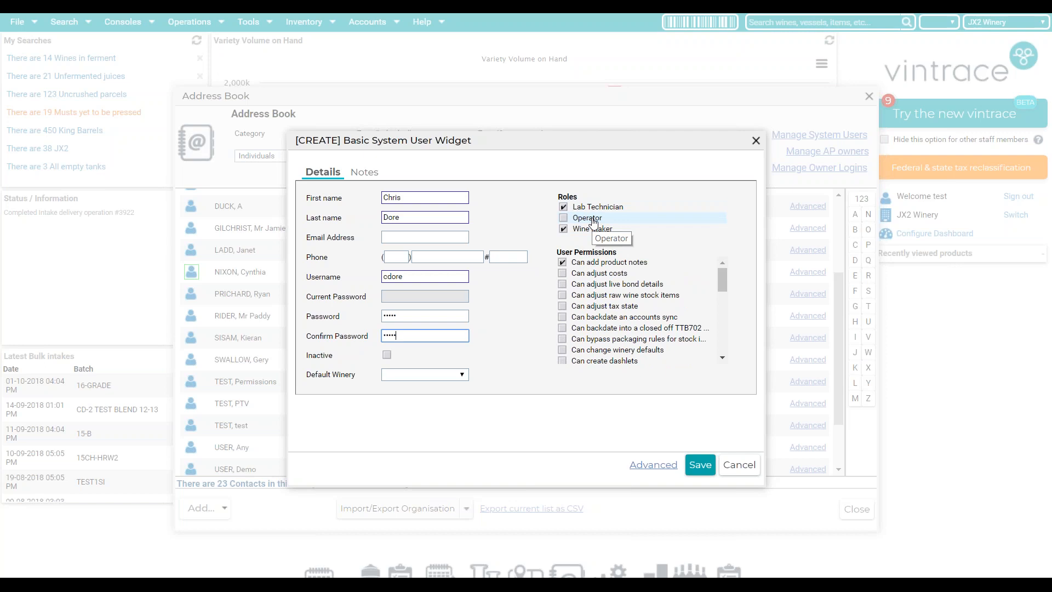
pyautogui.click(596, 218)
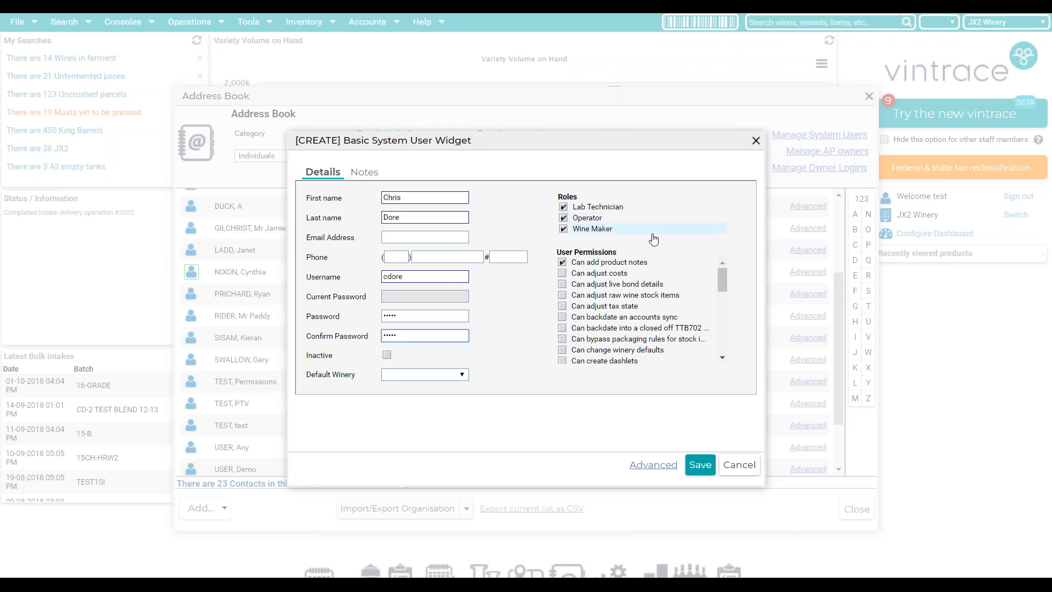
pyautogui.moveTo(722, 275); pyautogui.dragTo(664, 319)
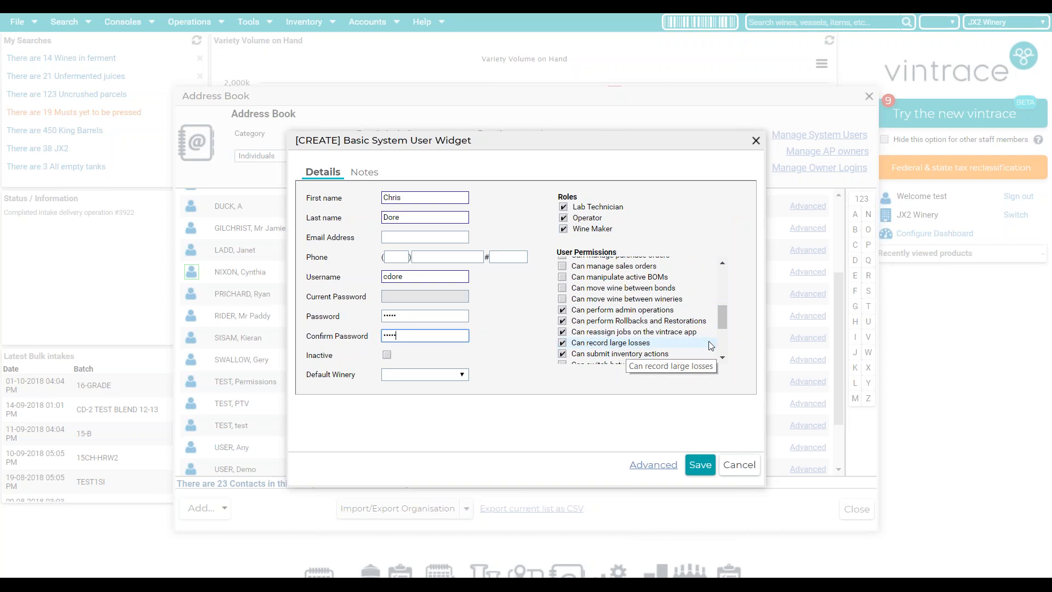
pyautogui.moveTo(726, 314); pyautogui.dragTo(726, 344)
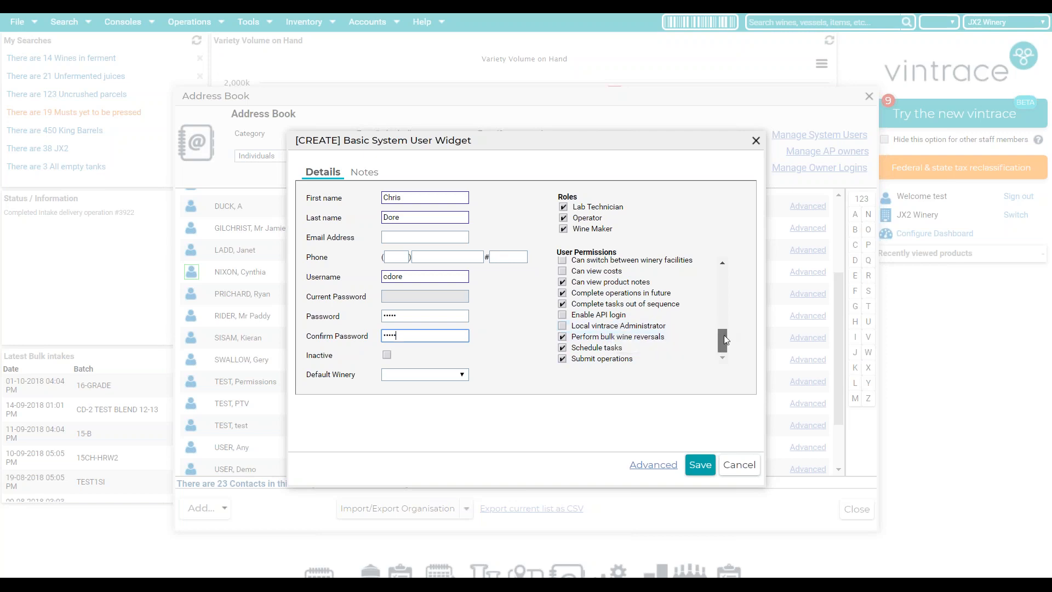
pyautogui.moveTo(723, 339); pyautogui.dragTo(712, 326)
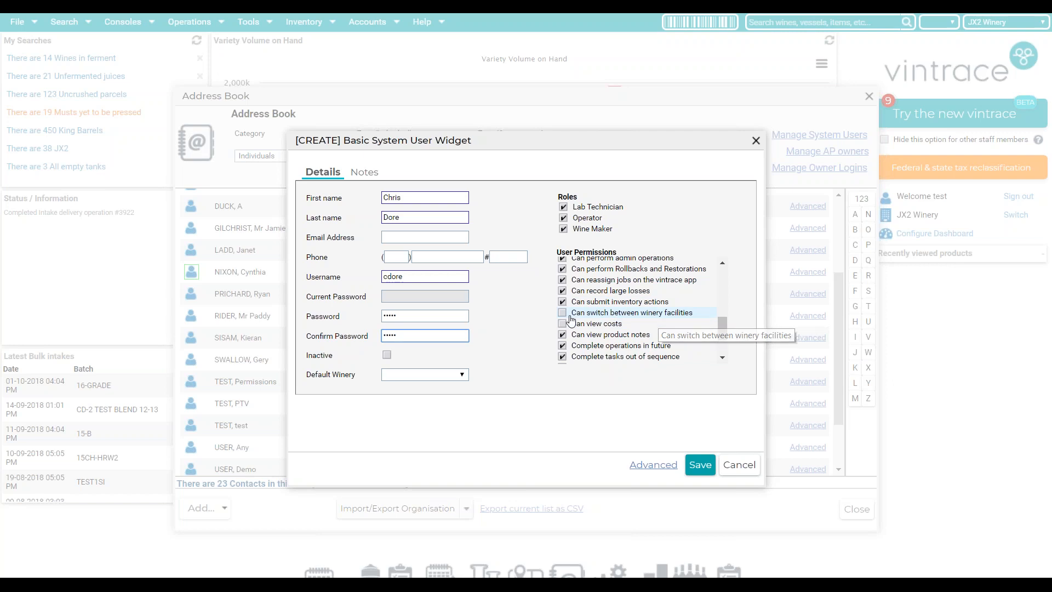
pyautogui.click(460, 375)
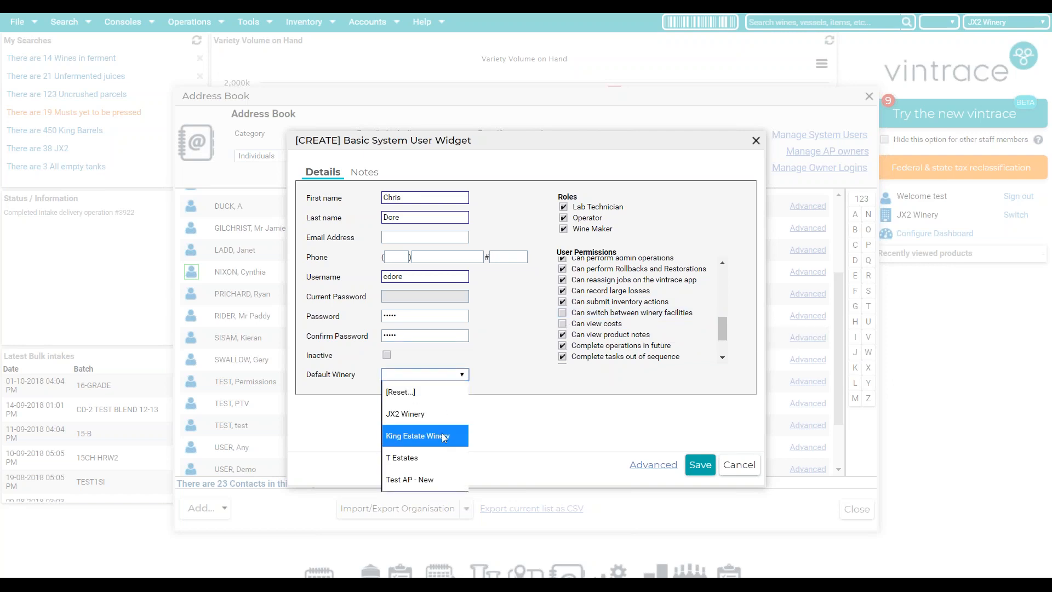
pyautogui.click(445, 414)
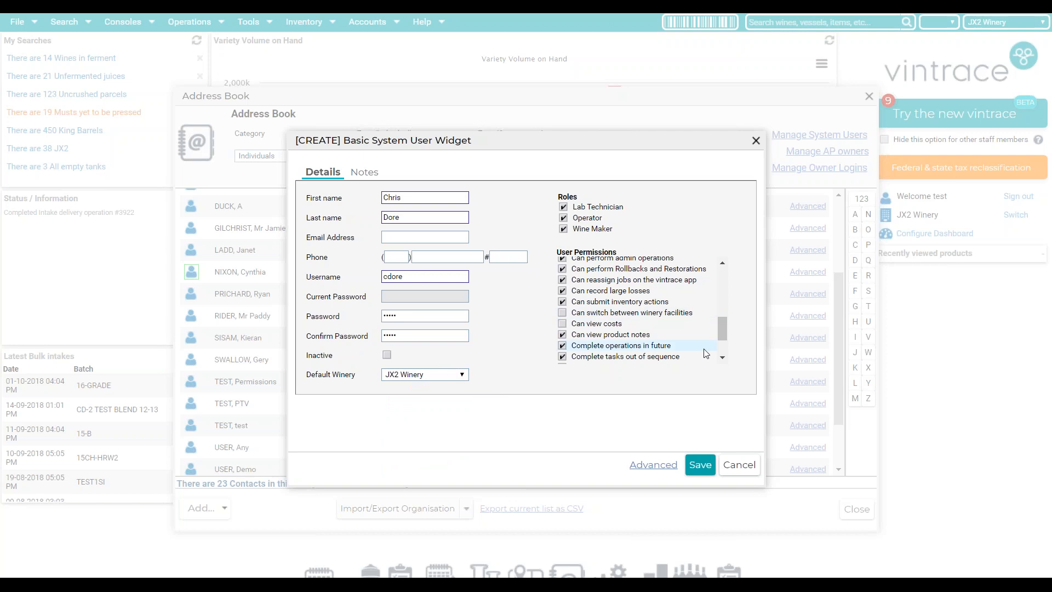
pyautogui.click(705, 468)
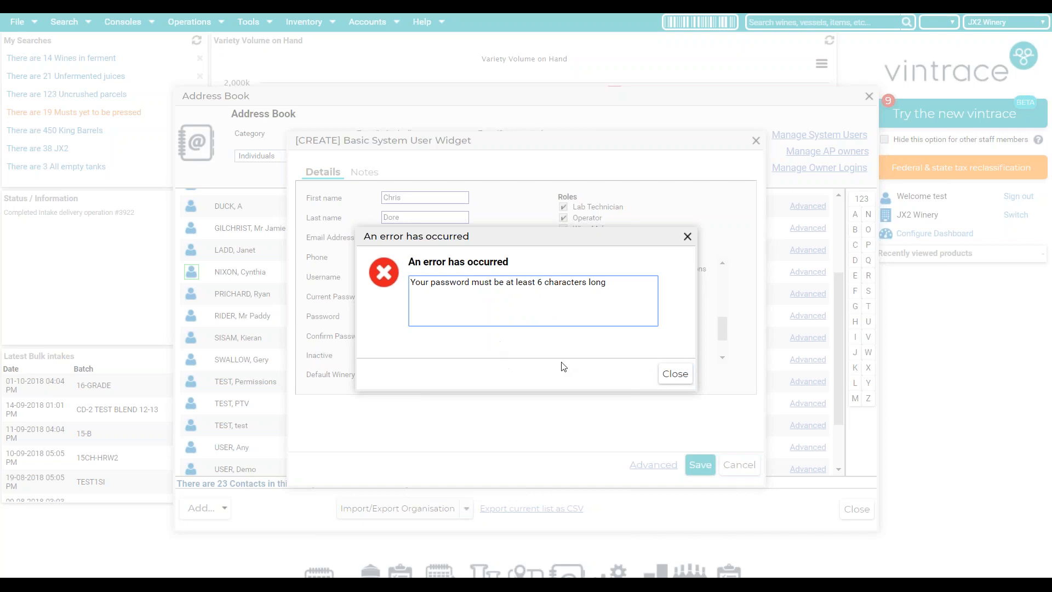
# - Retype the password and retry saving, dismissing the password length and weak-password errors
pyautogui.click(676, 374)
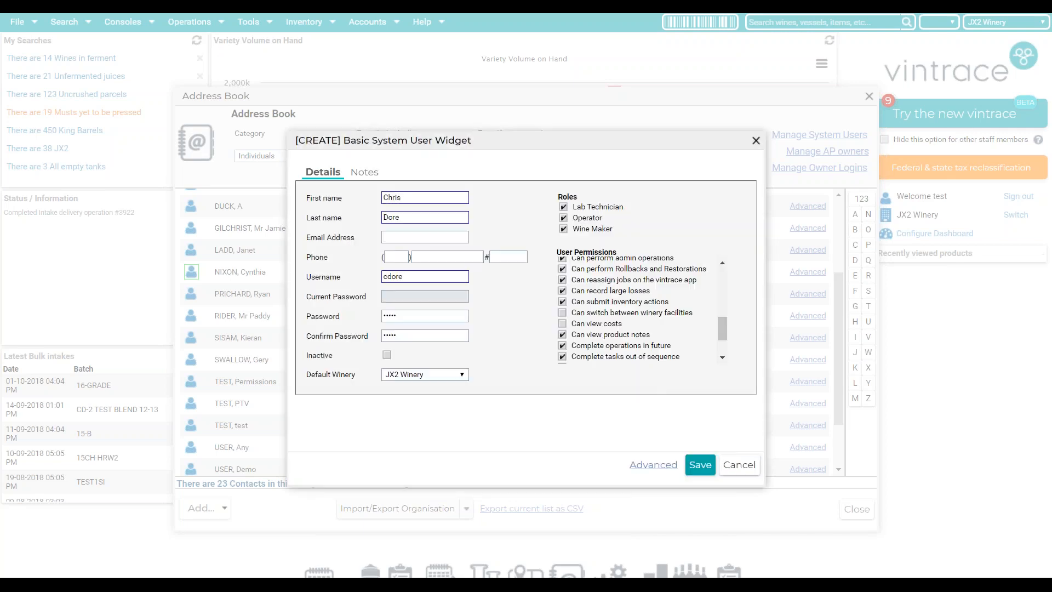
pyautogui.moveTo(399, 317); pyautogui.dragTo(386, 316)
pyautogui.press('BackSpace')
pyautogui.press('Tab')
pyautogui.write('p')
pyautogui.click(700, 464)
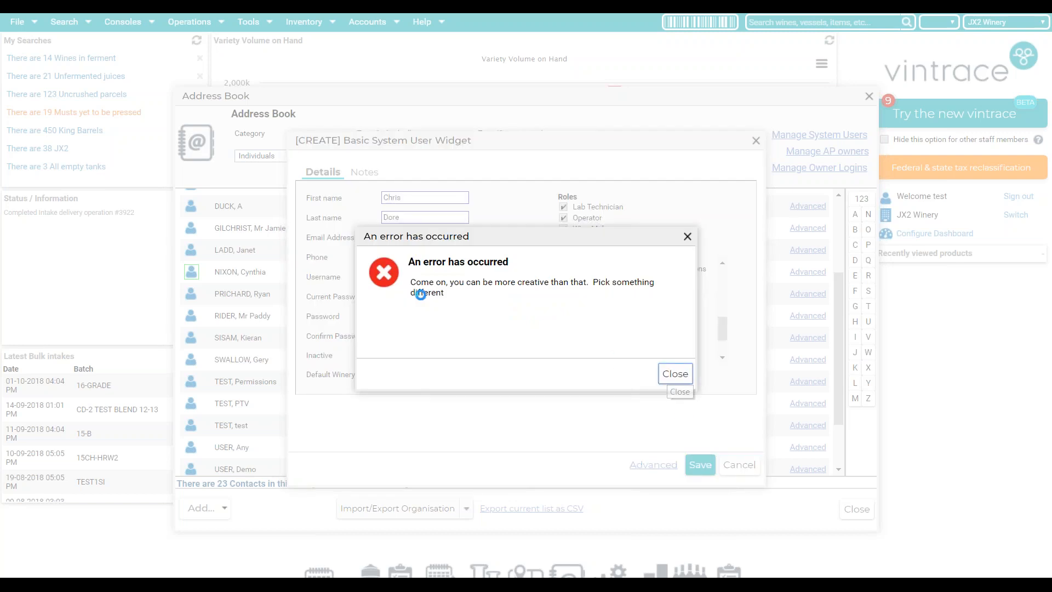
pyautogui.click(434, 320)
pyautogui.press('Tab')
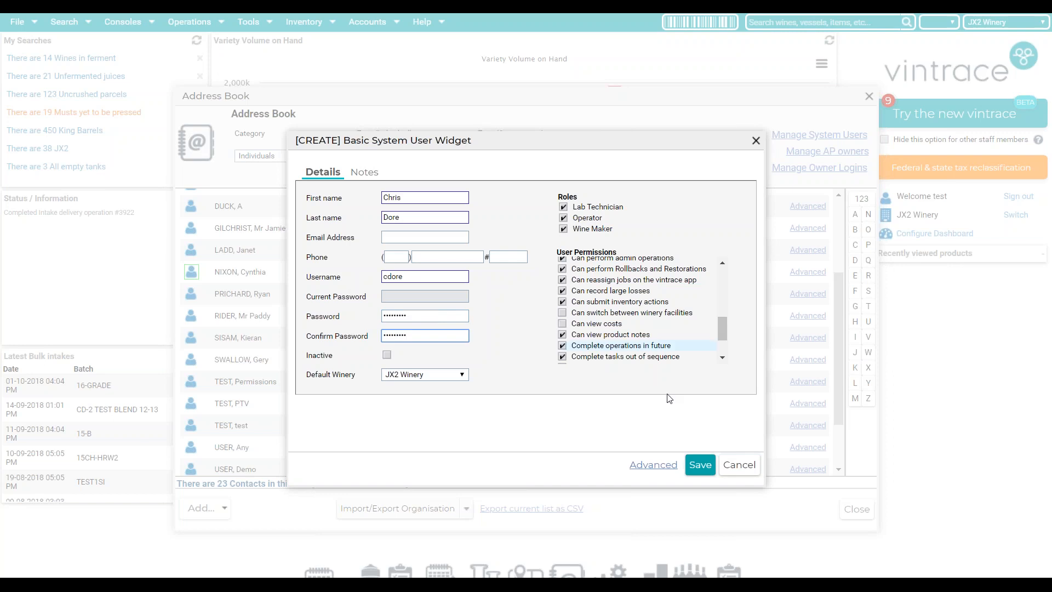
pyautogui.click(699, 464)
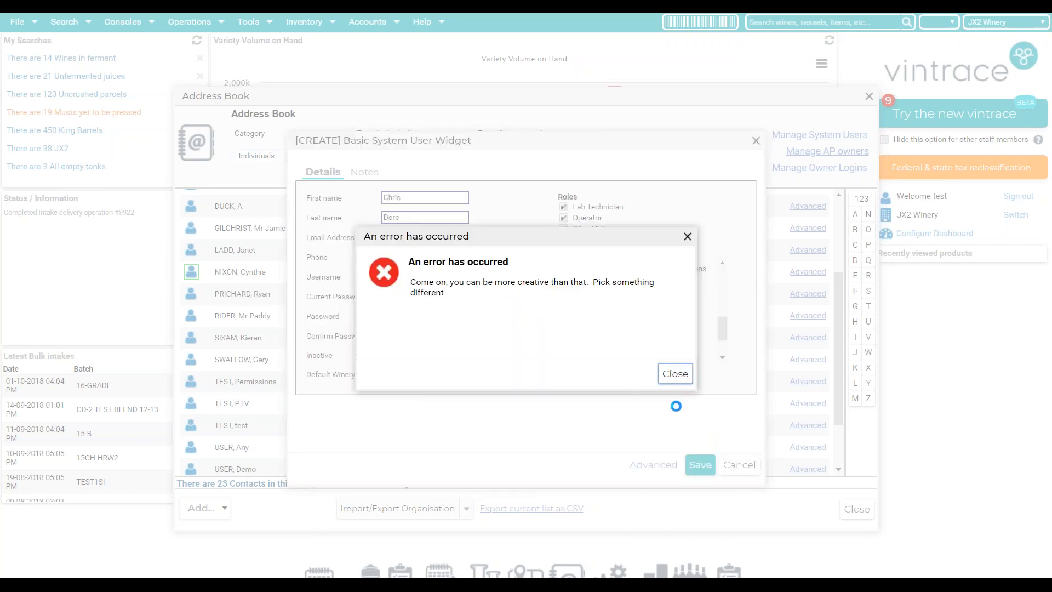
pyautogui.click(674, 371)
# - Enter a new password and confirmation, add the user's e-mail address, and save
pyautogui.doubleClick(431, 315)
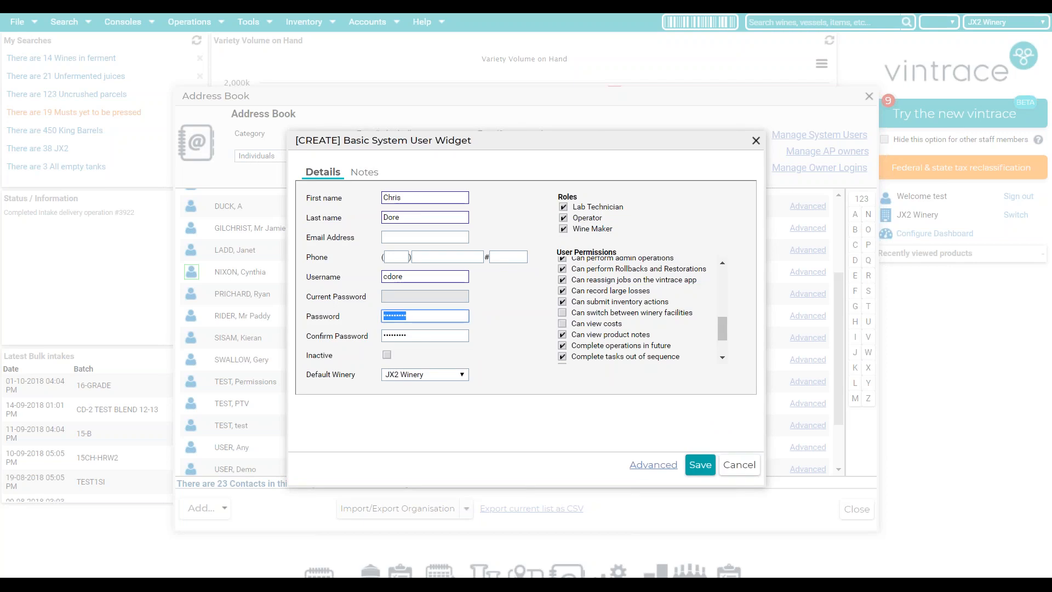
pyautogui.write('c')
pyautogui.press('Tab')
pyautogui.write('c')
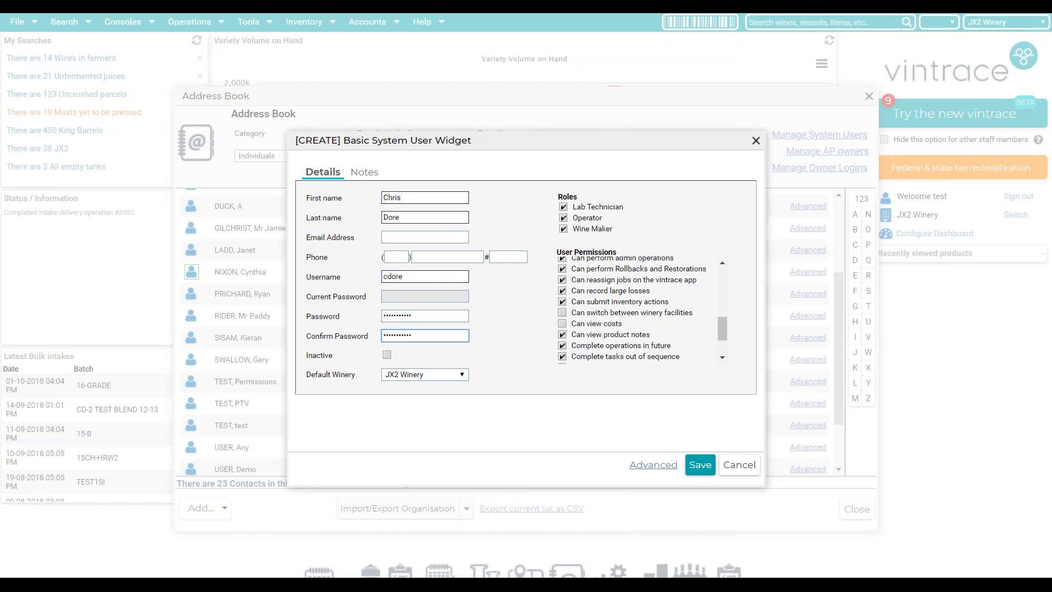
pyautogui.click(695, 463)
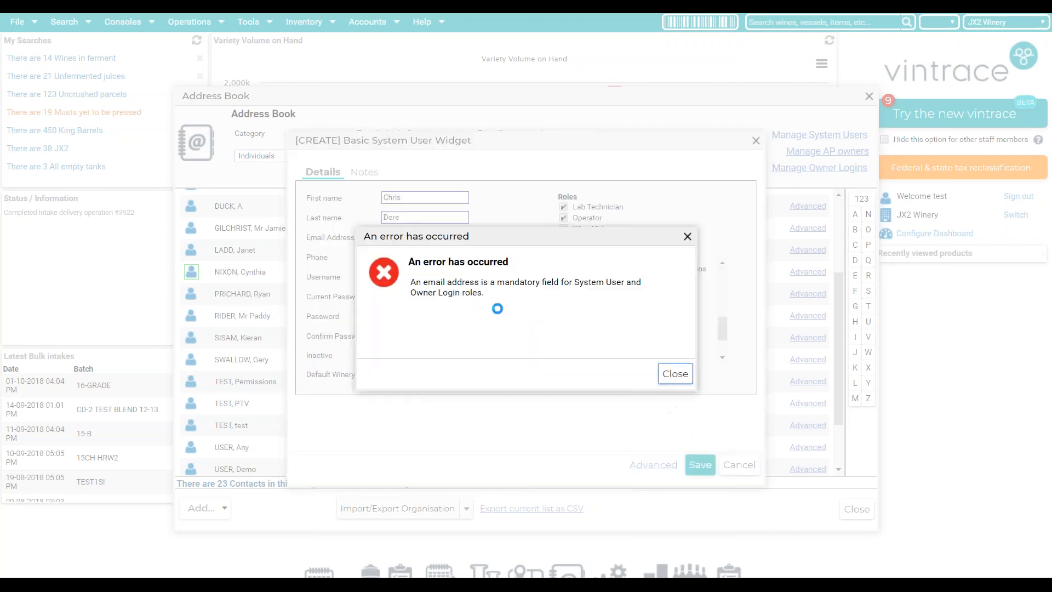
pyautogui.click(425, 239)
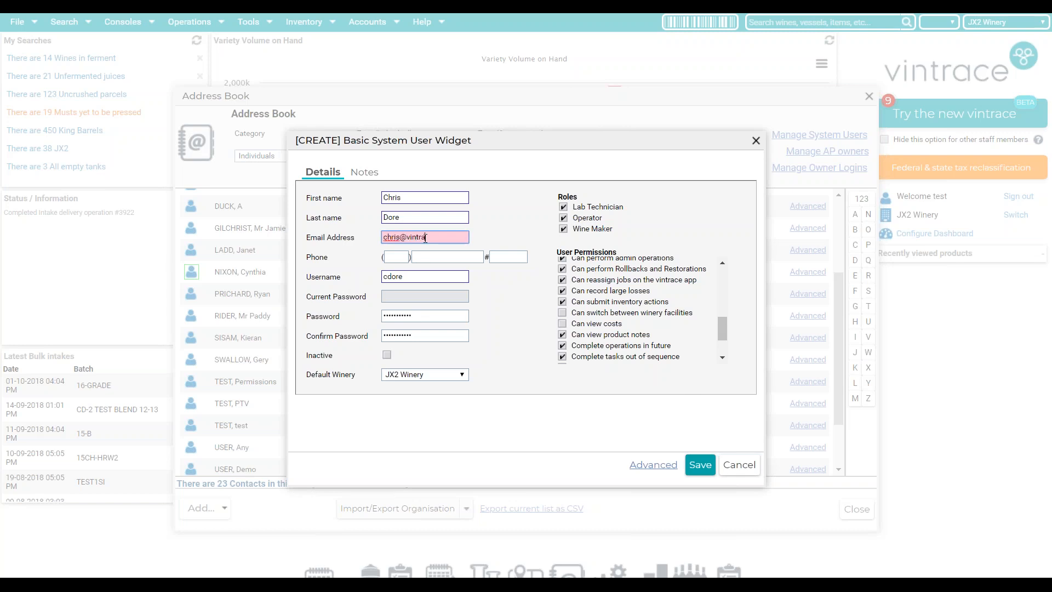
pyautogui.click(698, 465)
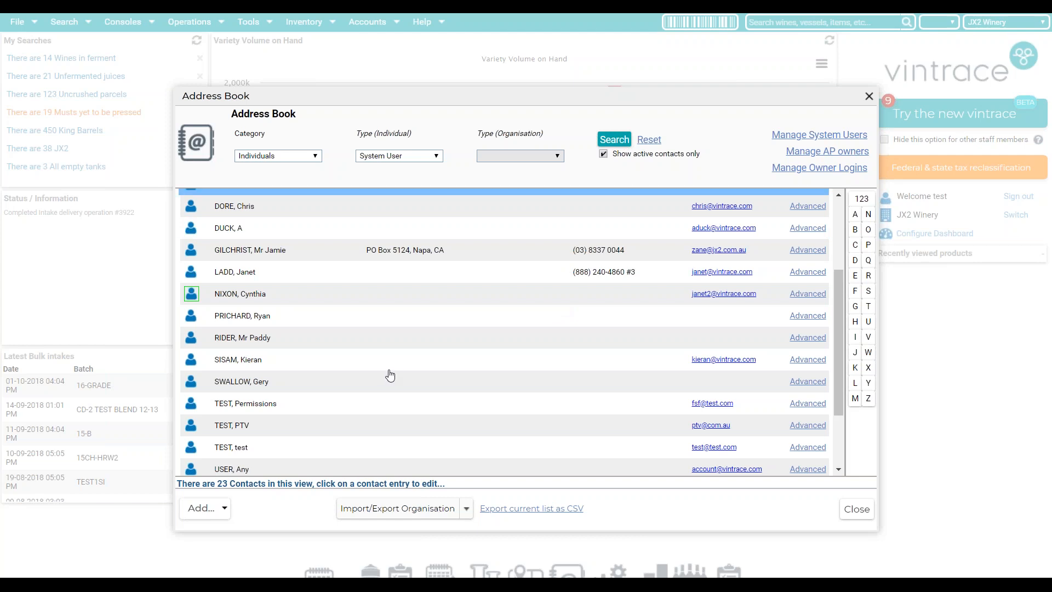
# - View the permissions test user's details without changes, then filter the Address Book to AP owners
pyautogui.click(216, 508)
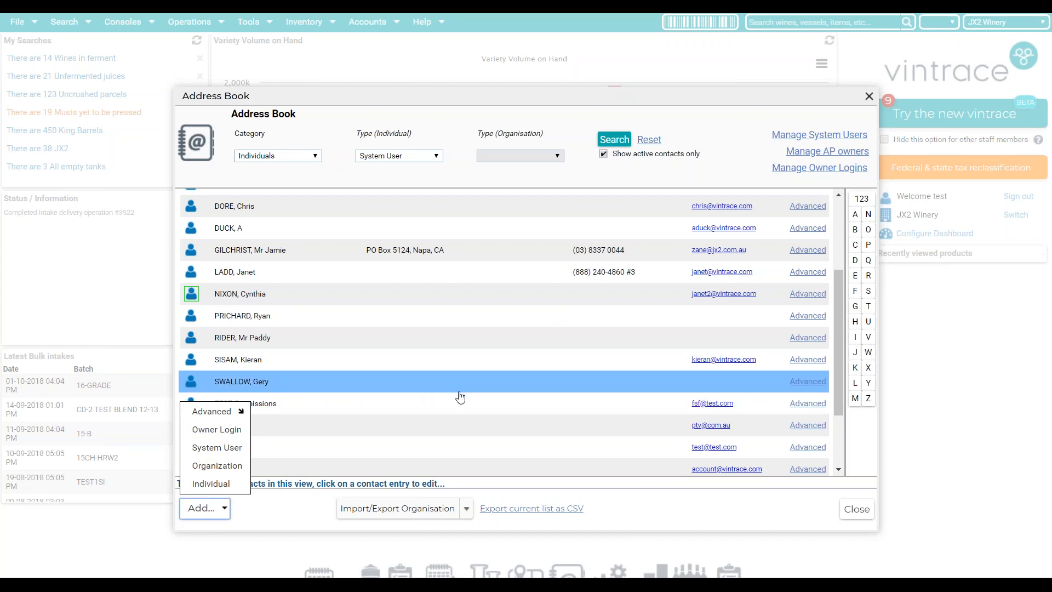
pyautogui.click(462, 400)
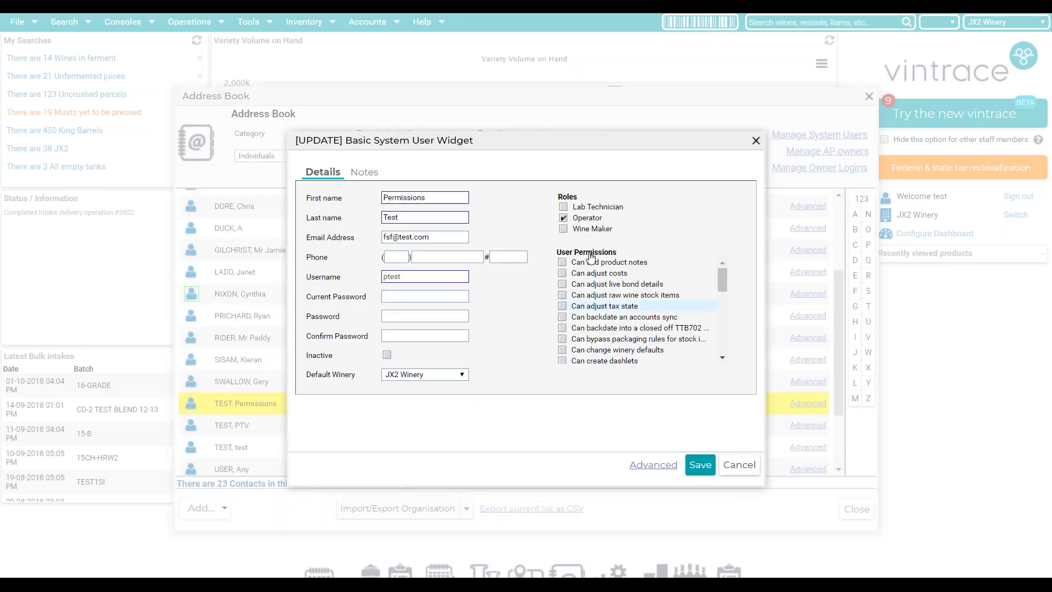
pyautogui.click(756, 140)
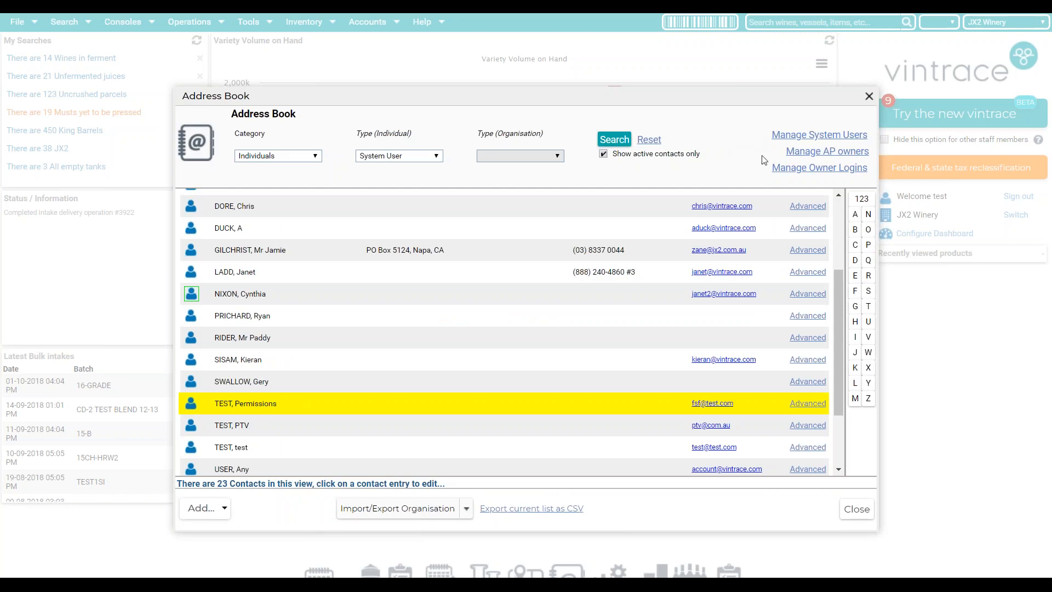
pyautogui.click(794, 157)
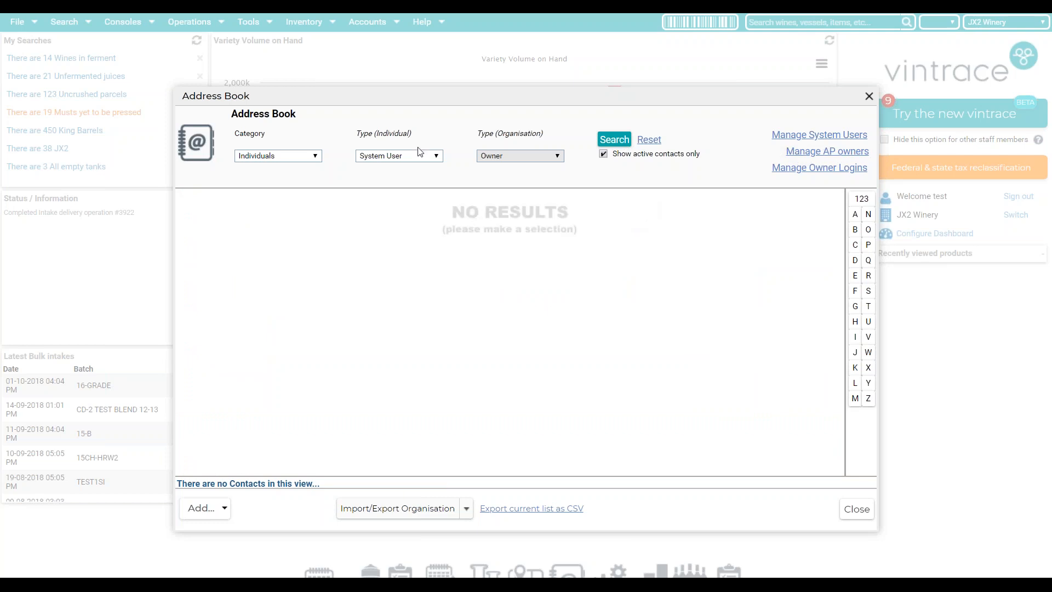
# - Clear the filters, relist AP owners, check the single owner contact, and switch category to Organisations
pyautogui.click(655, 140)
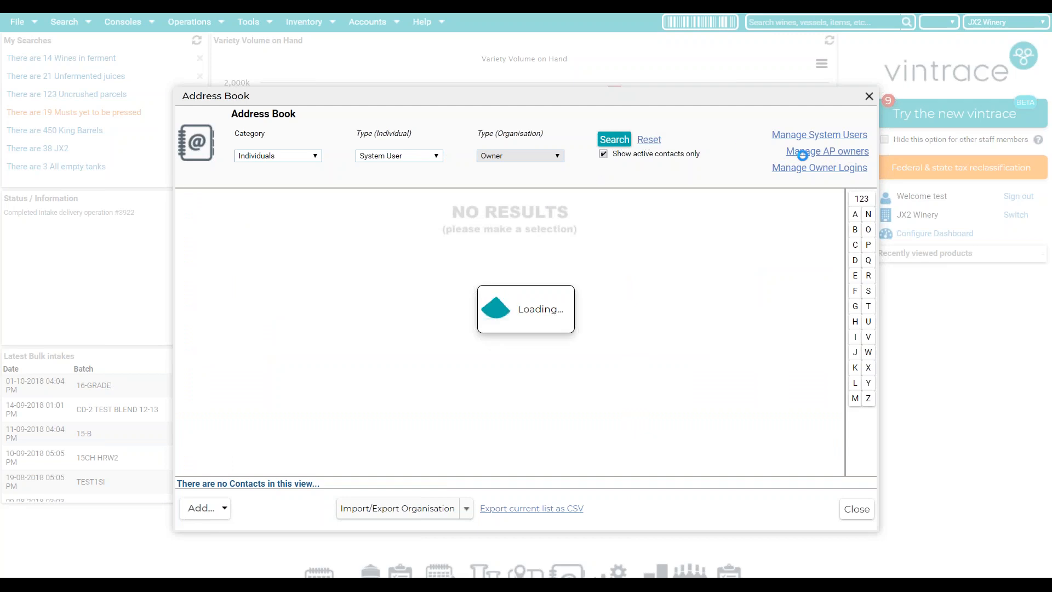
pyautogui.click(509, 212)
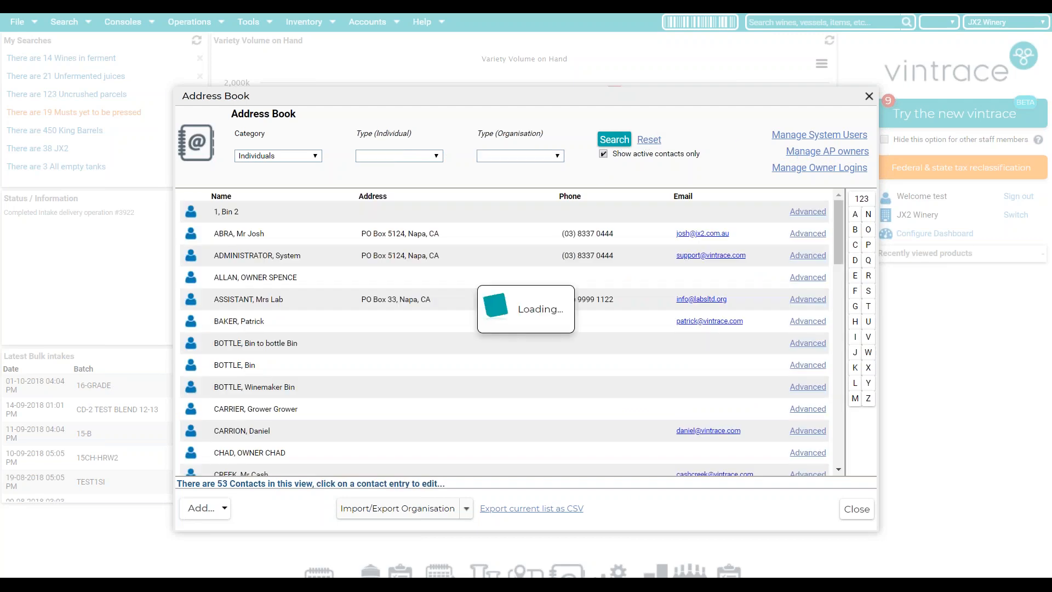
pyautogui.click(390, 213)
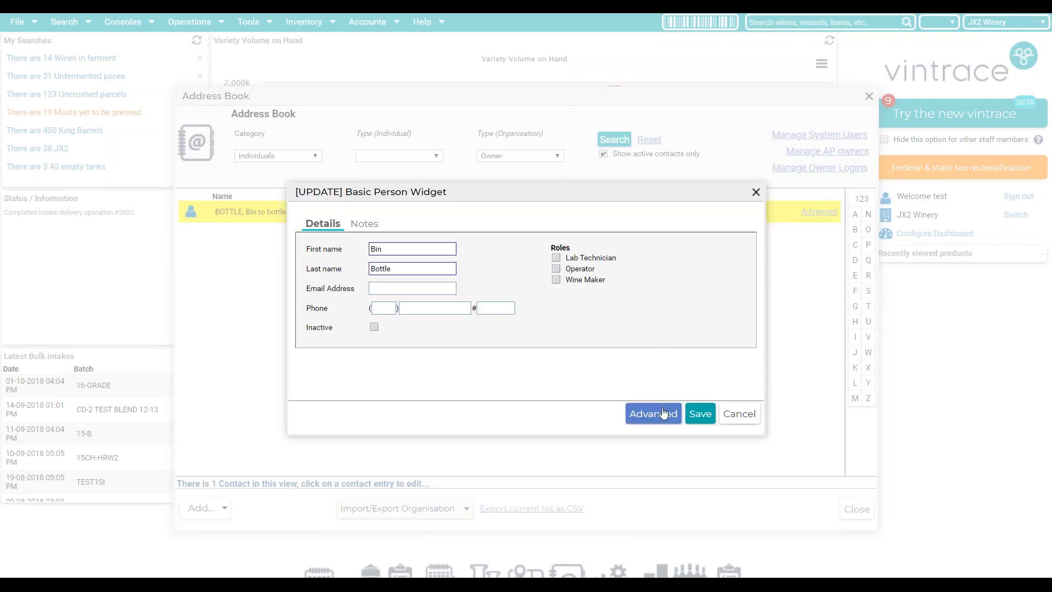
pyautogui.click(739, 414)
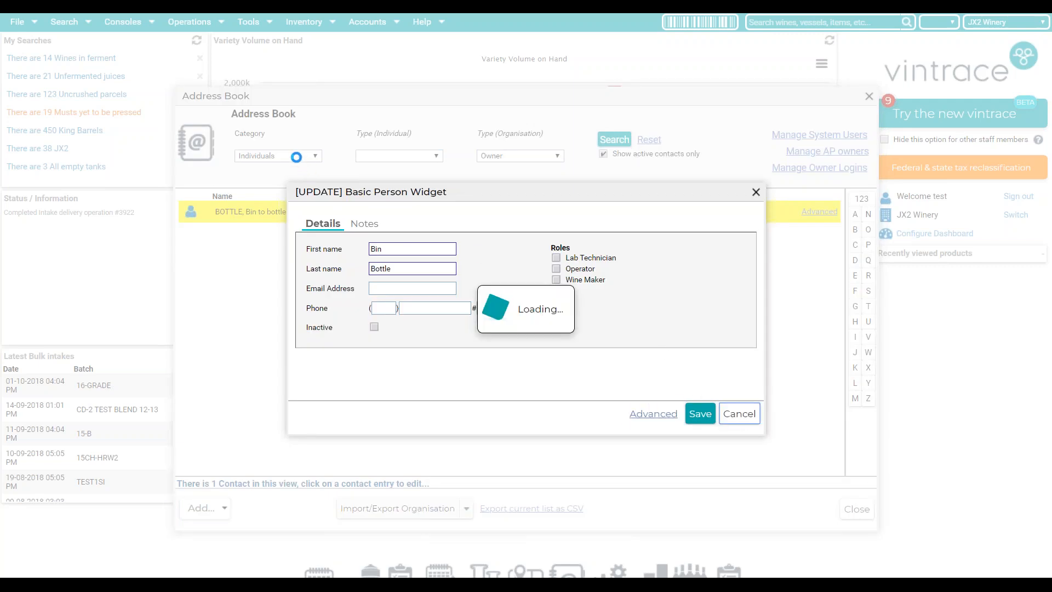
pyautogui.click(299, 156)
pyautogui.click(262, 241)
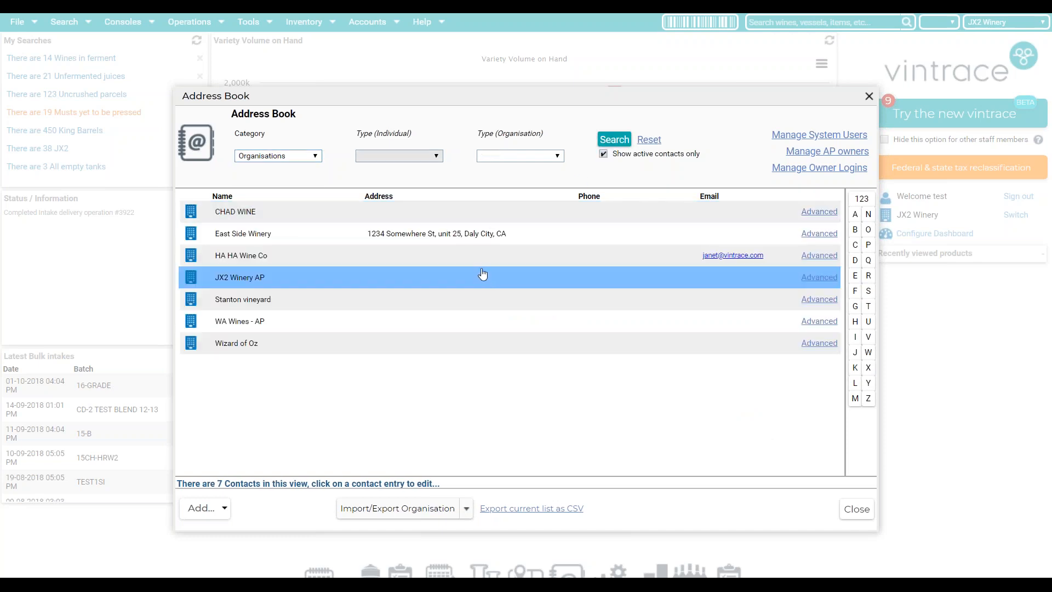
# - Review JX2 Winery AP's owner settings and bond list without changes, then list owner logins
pyautogui.click(484, 275)
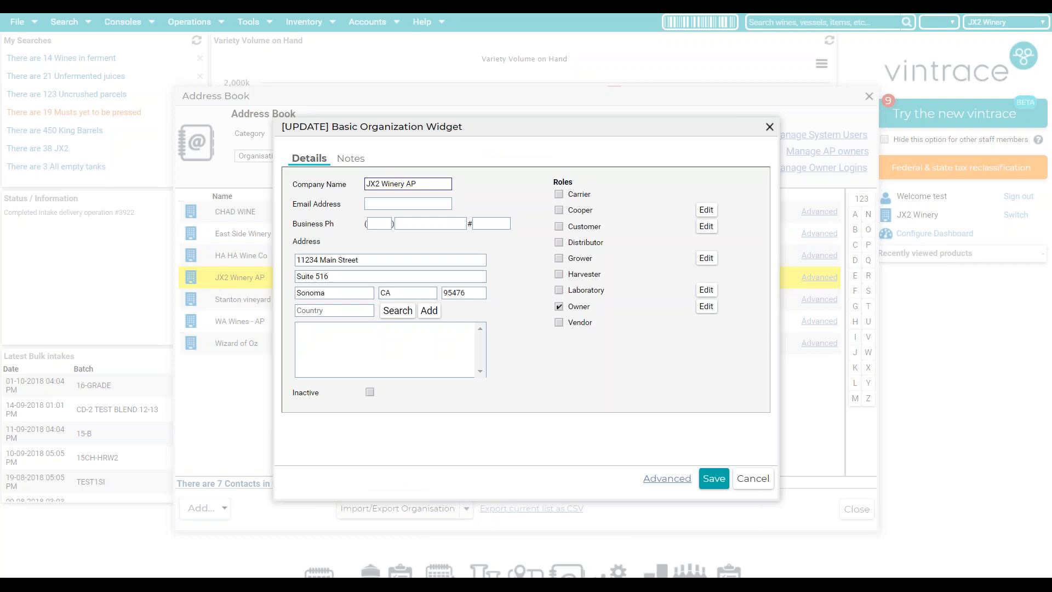
pyautogui.click(706, 307)
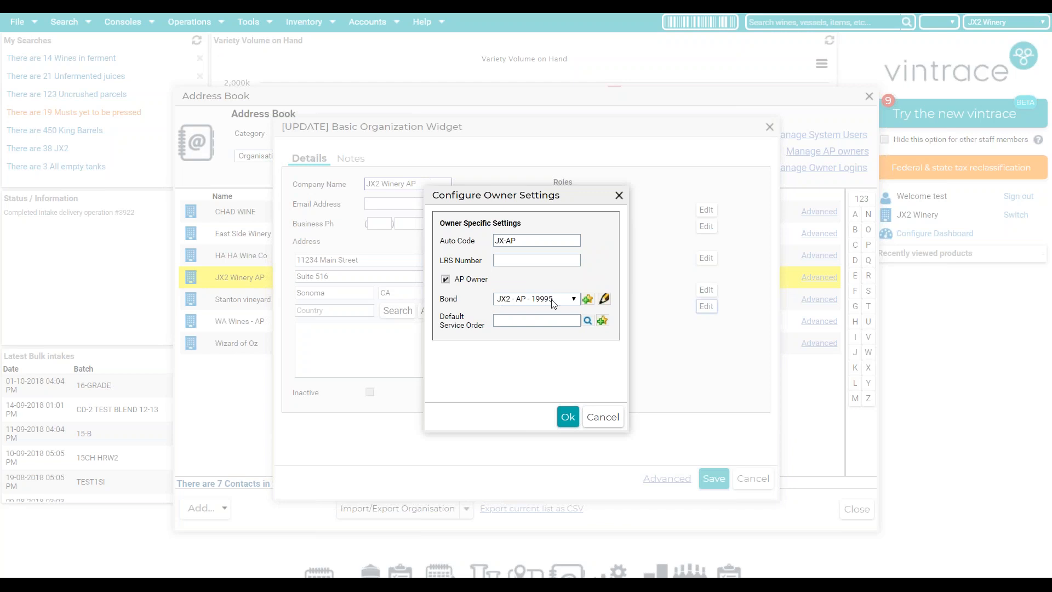
pyautogui.click(511, 303)
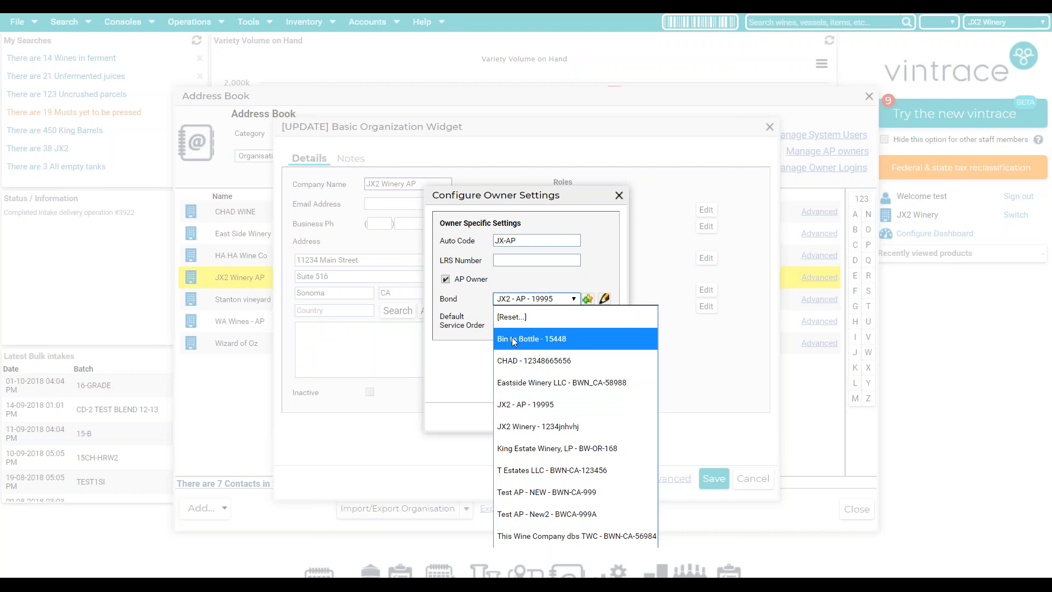
pyautogui.click(446, 376)
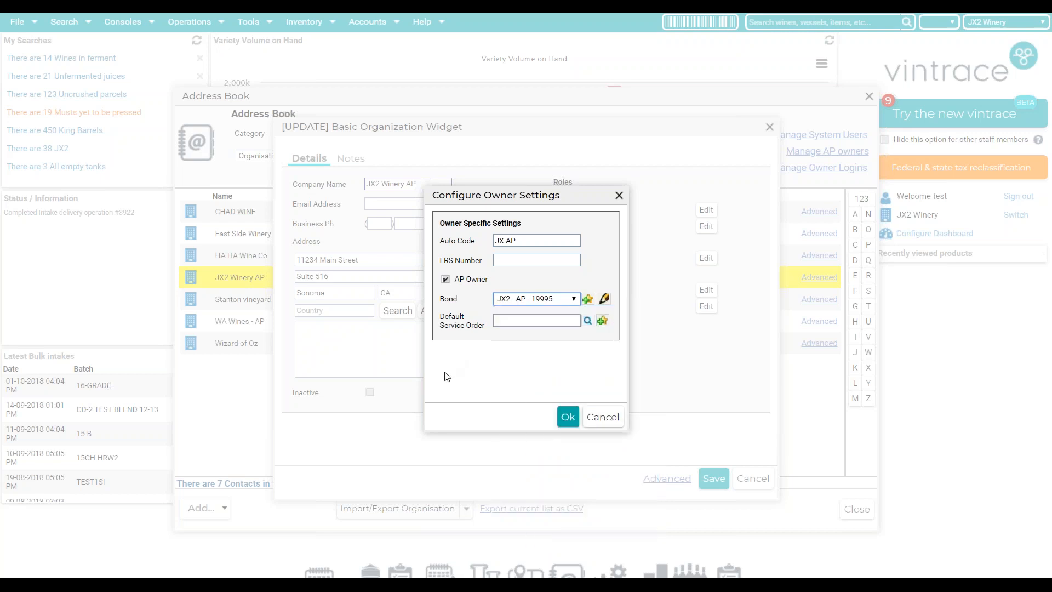
pyautogui.click(607, 420)
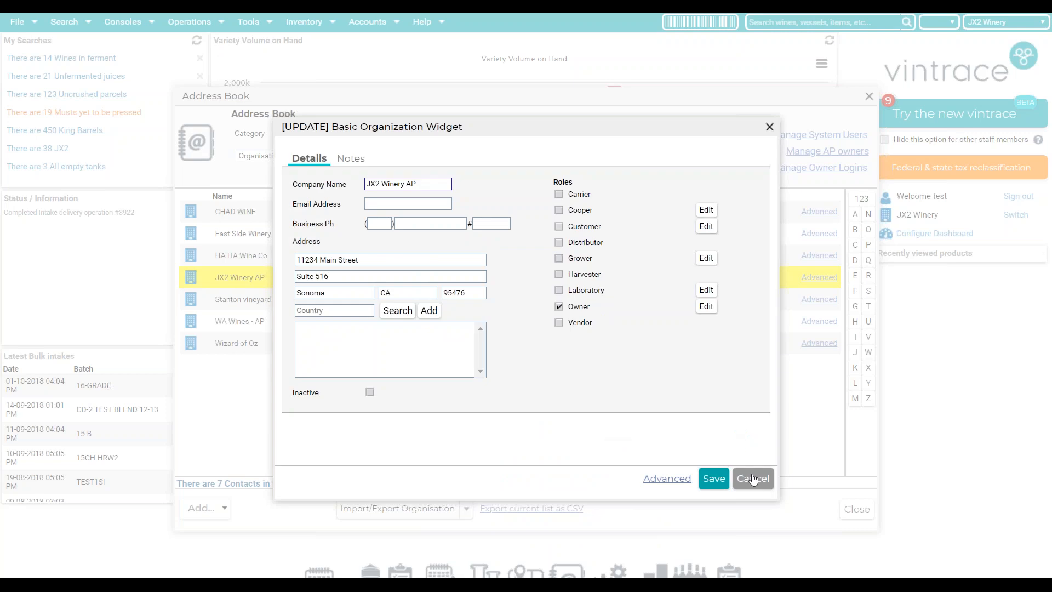
pyautogui.click(750, 471)
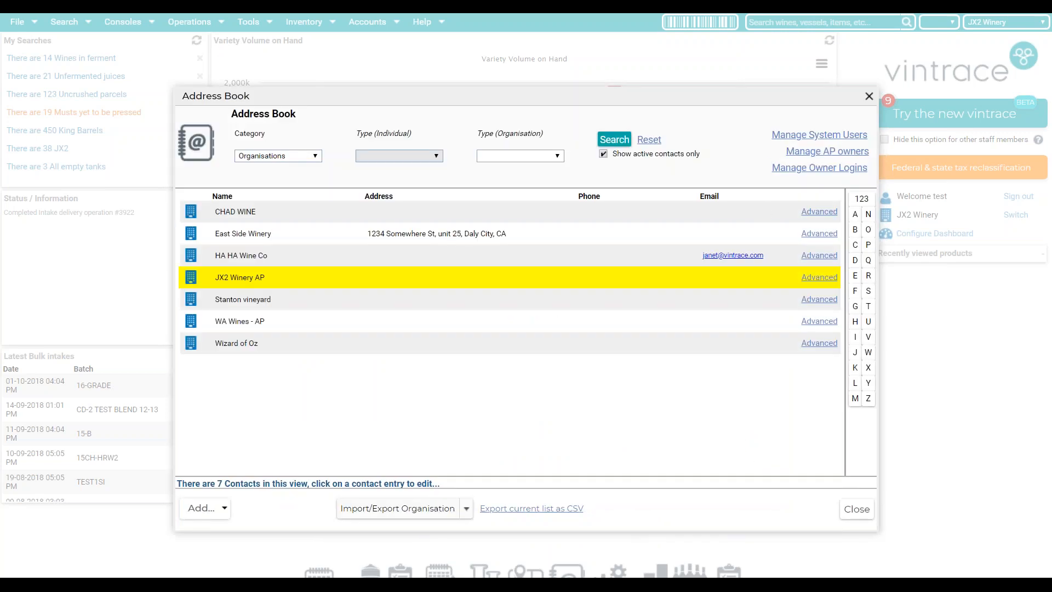
pyautogui.click(834, 174)
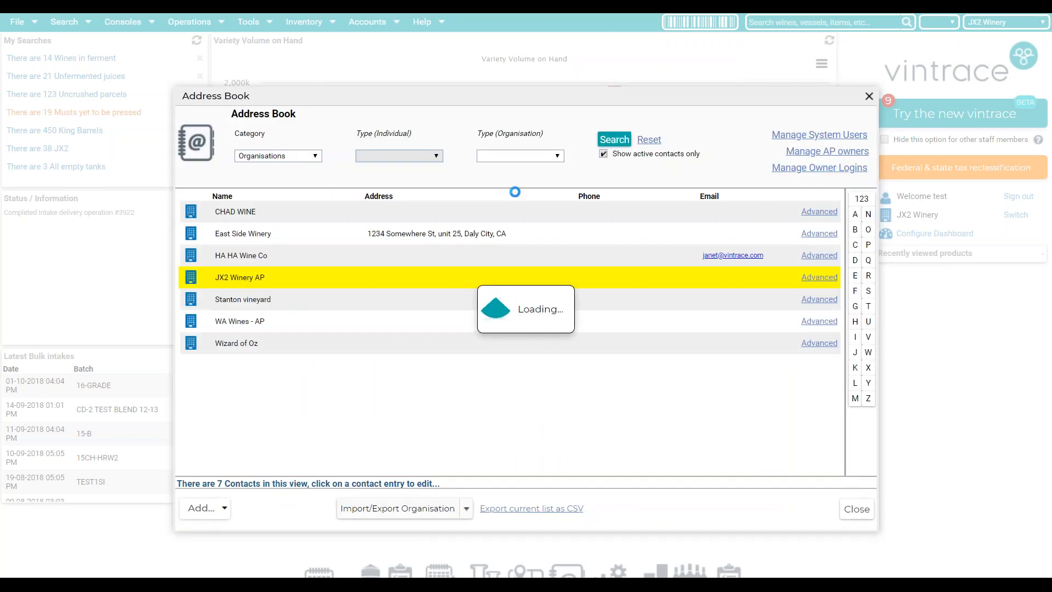
pyautogui.click(315, 157)
pyautogui.click(317, 157)
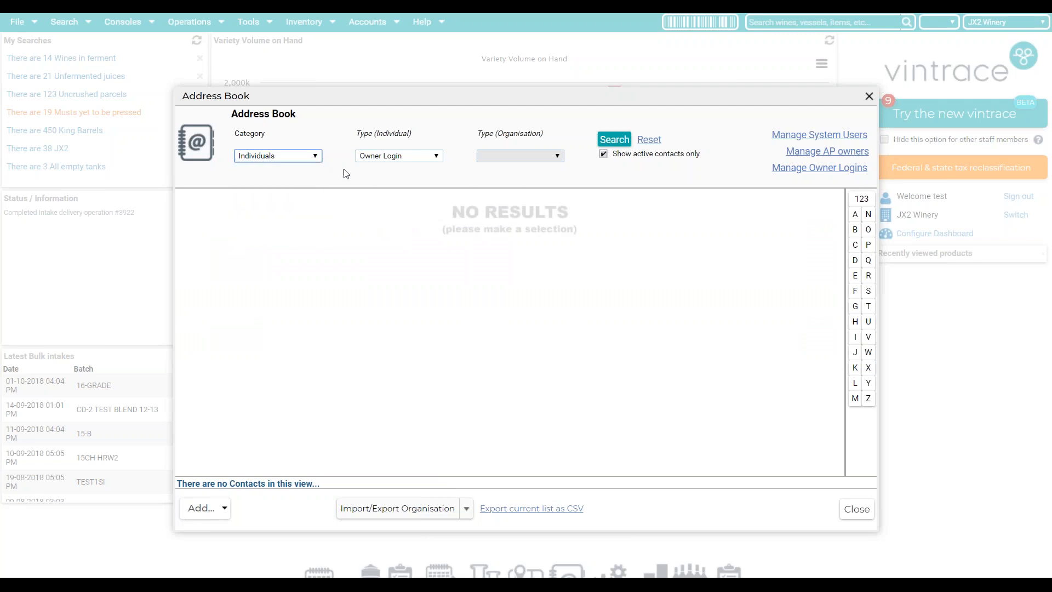
pyautogui.click(213, 512)
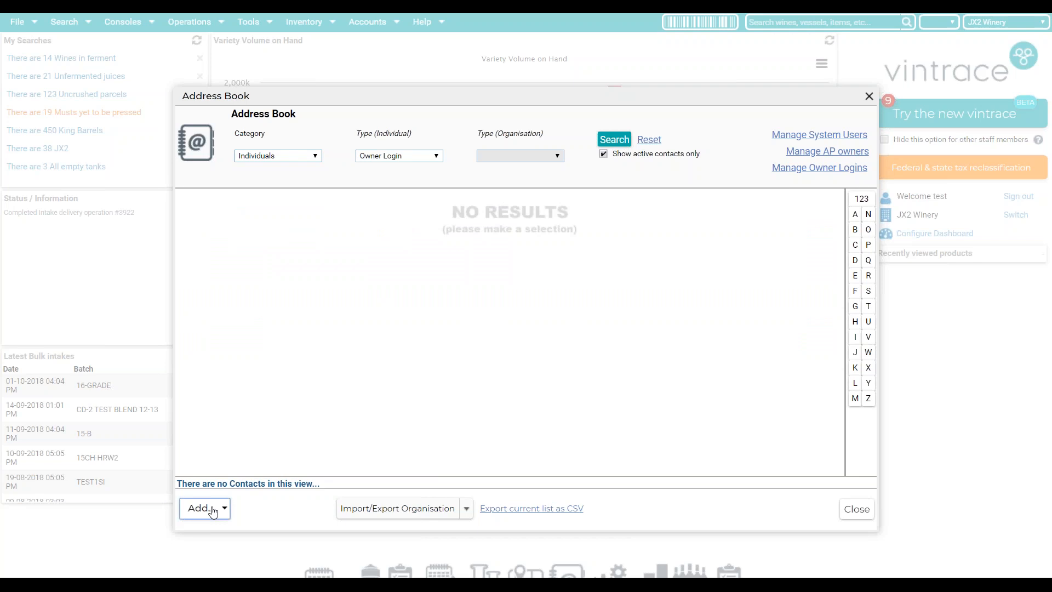
pyautogui.click(212, 511)
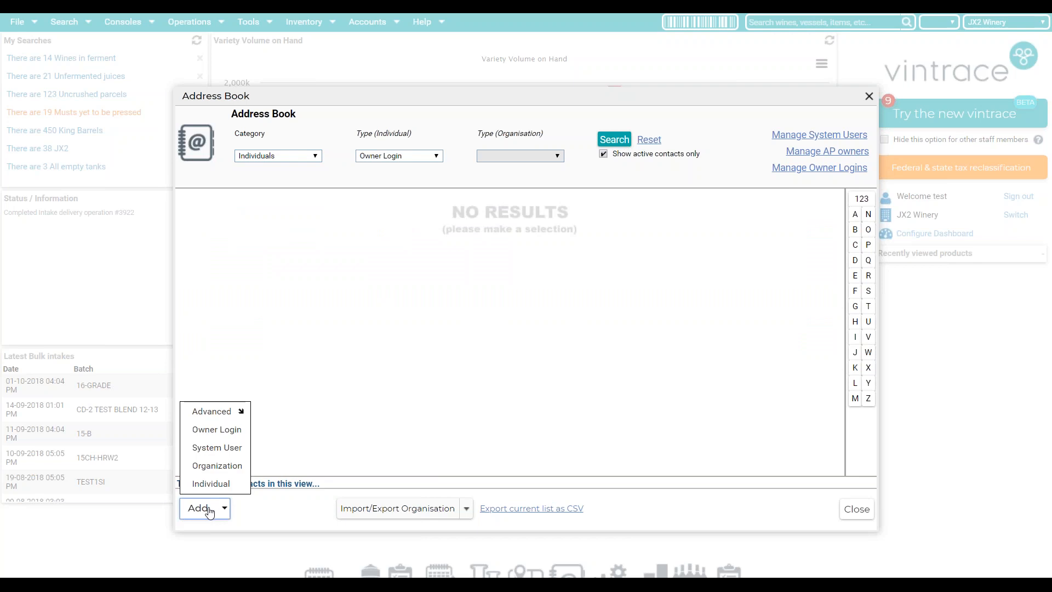
pyautogui.click(216, 436)
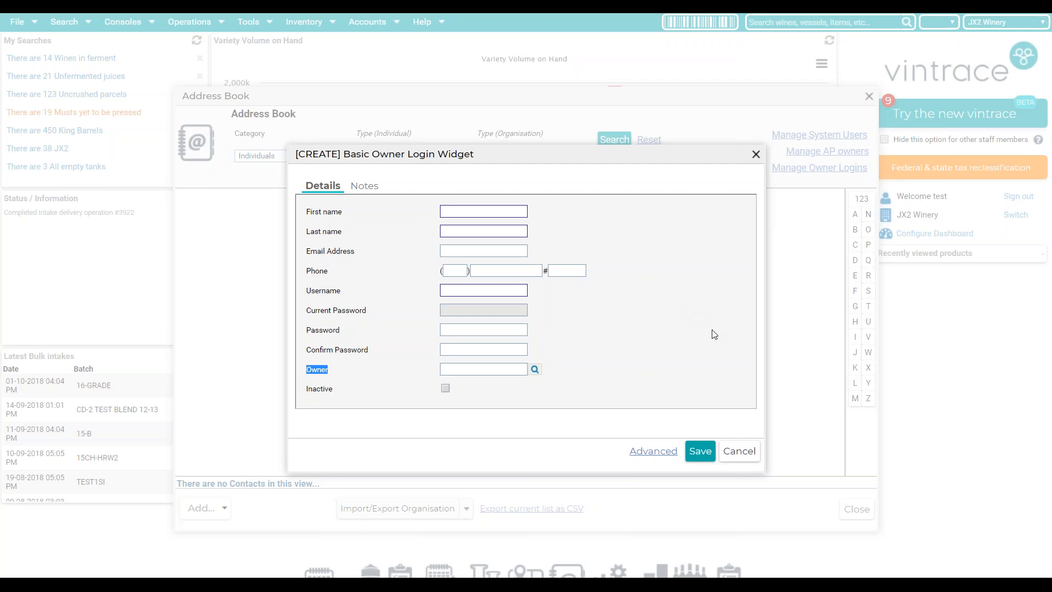
pyautogui.click(752, 453)
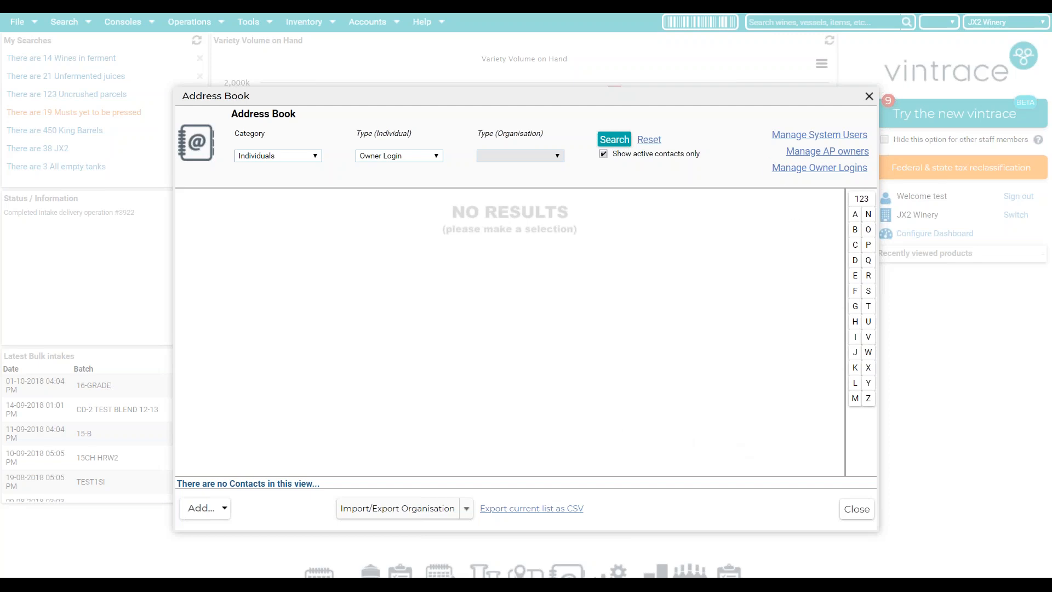
# - Close the Address Book and open the tank list under Winery Setup > Vessels
pyautogui.click(867, 98)
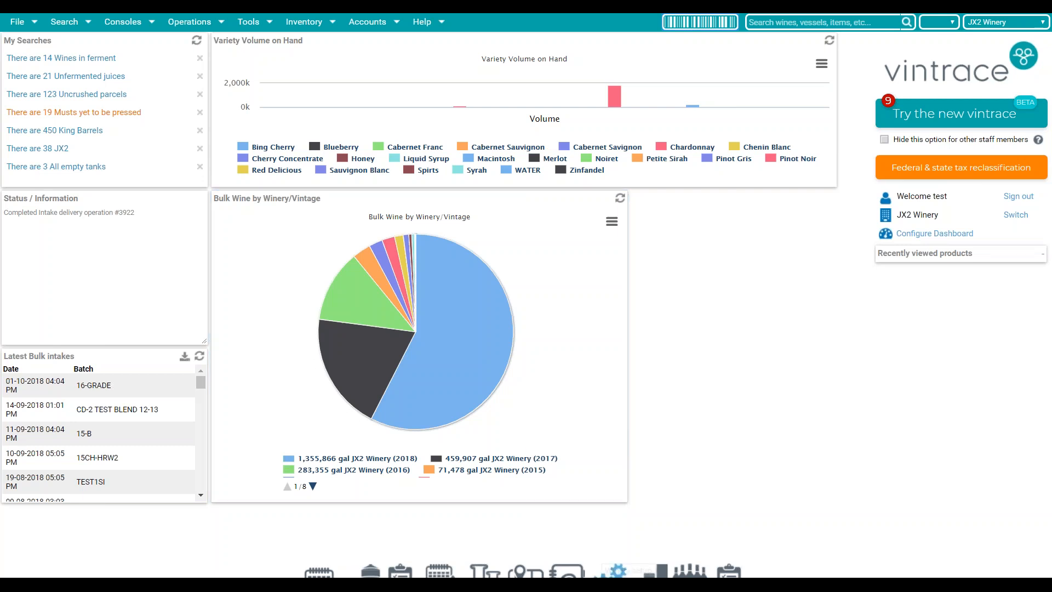
pyautogui.click(610, 575)
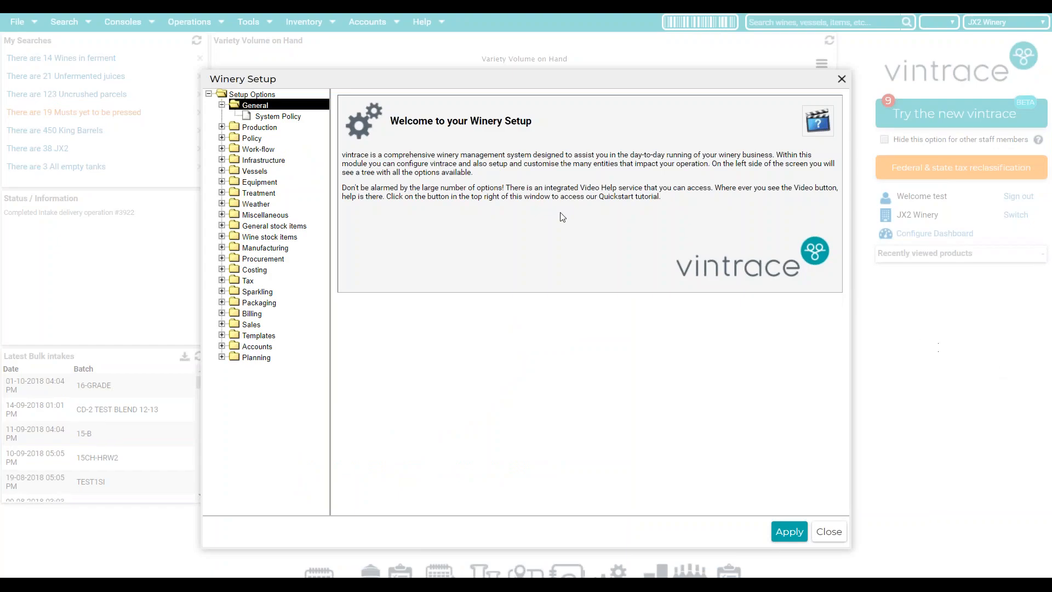
pyautogui.click(248, 171)
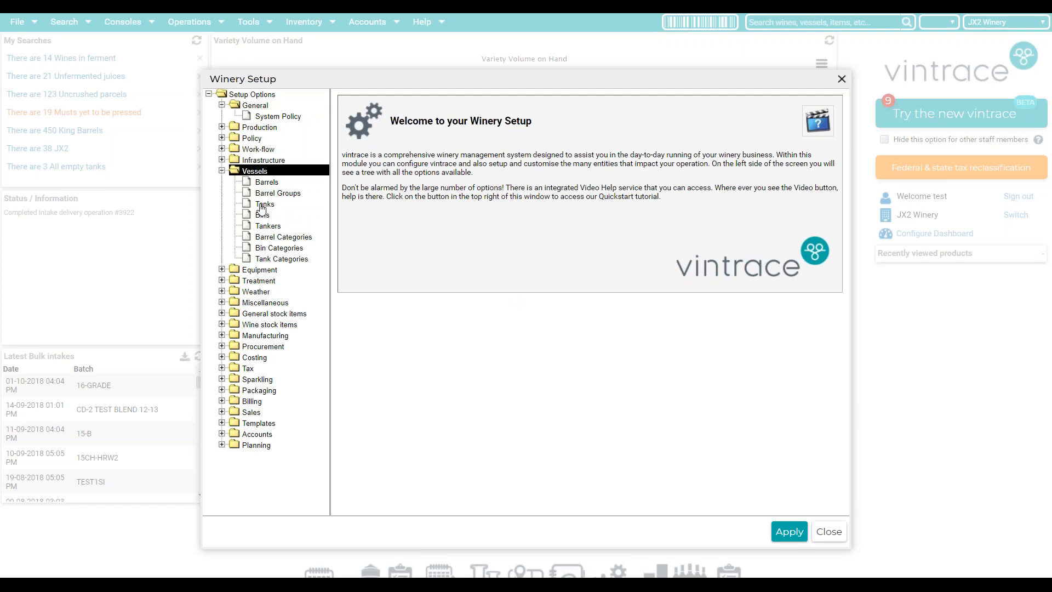
pyautogui.click(261, 205)
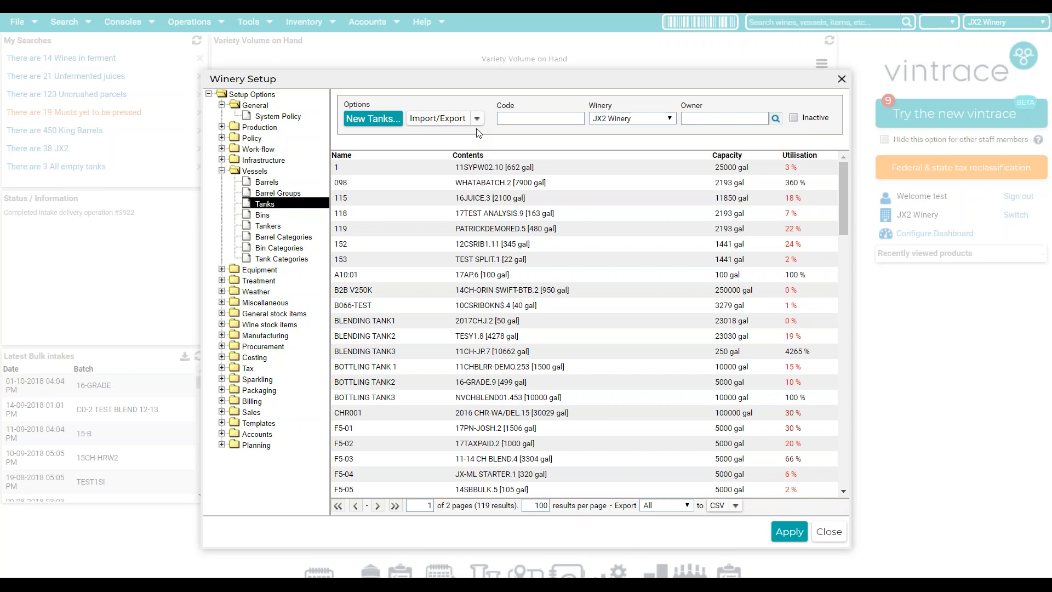
pyautogui.click(477, 120)
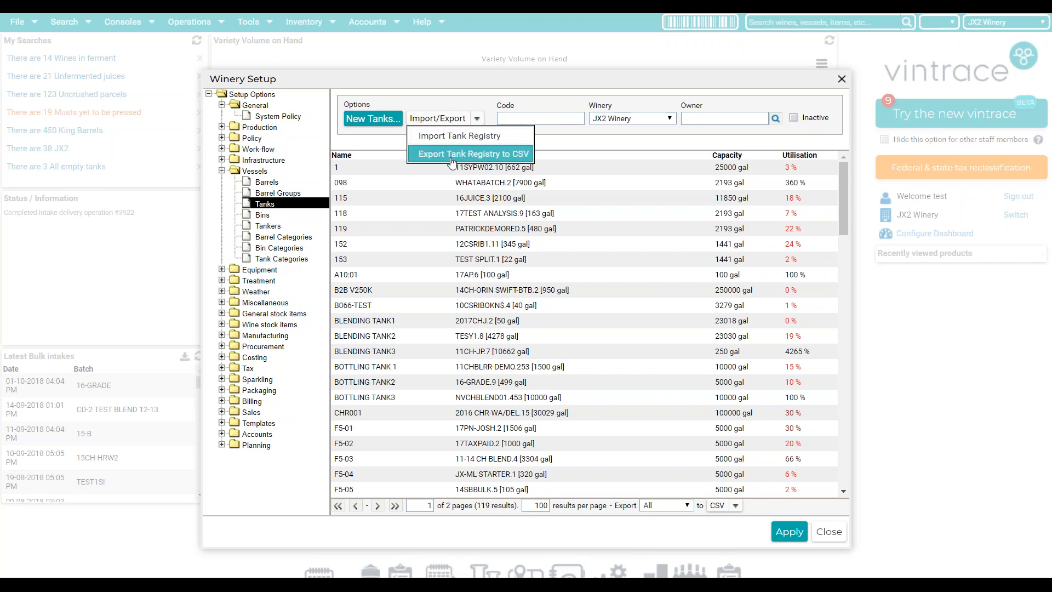
pyautogui.click(482, 155)
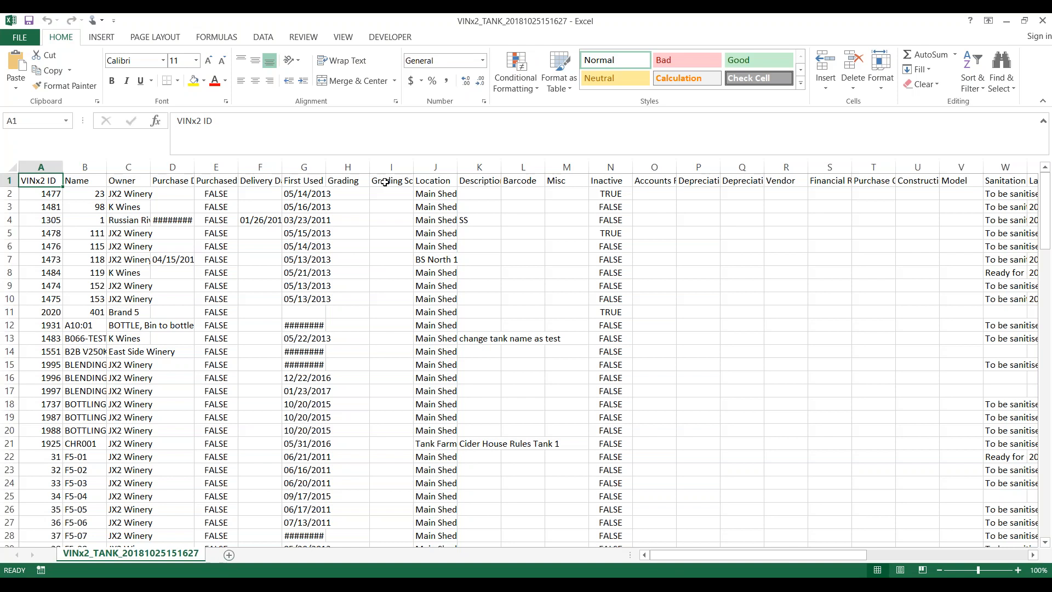
pyautogui.click(40, 166)
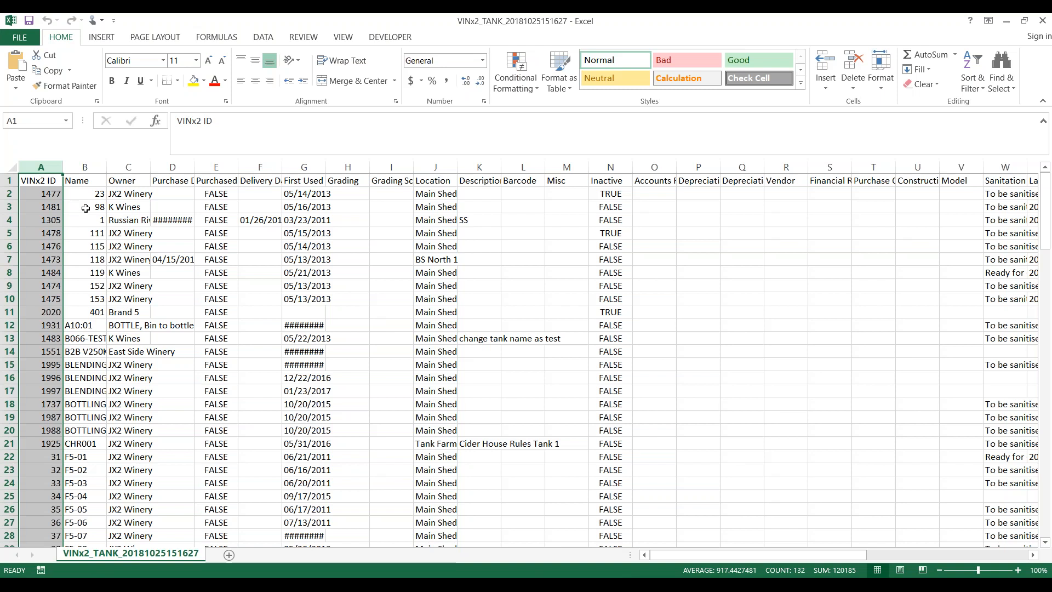
# - Rename tanks 23 and 98 to T23 and T98 in the Name column
pyautogui.click(86, 192)
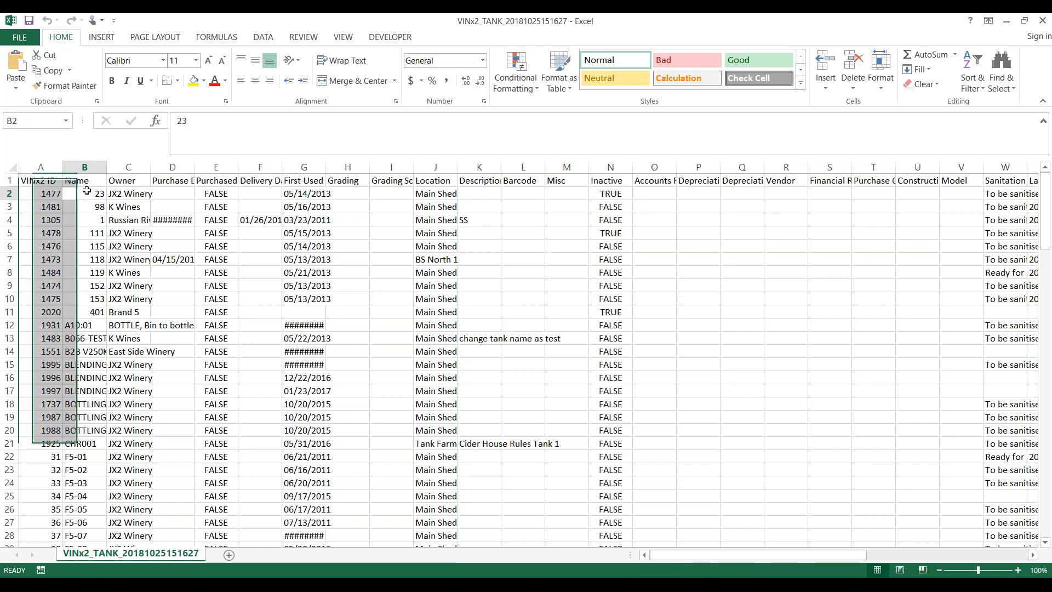
pyautogui.click(177, 122)
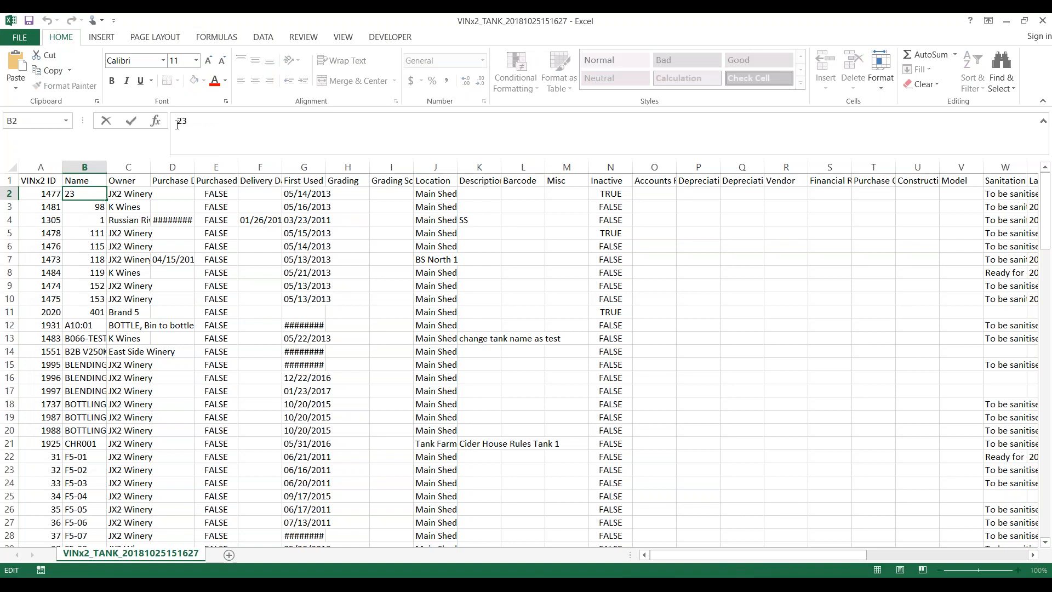
pyautogui.write('T')
pyautogui.press('Return')
pyautogui.click(177, 121)
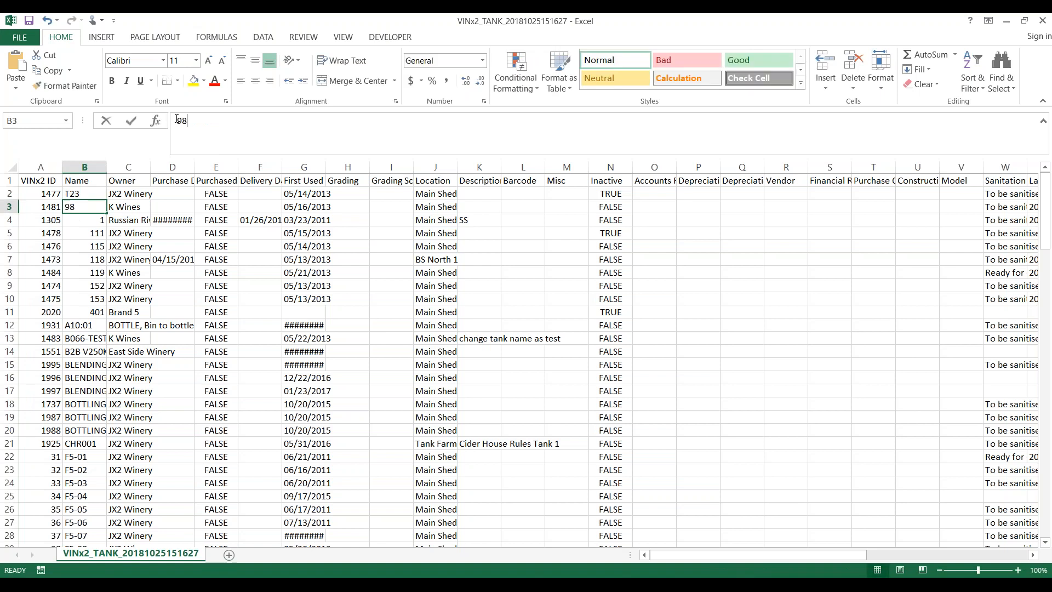
pyautogui.write('T')
pyautogui.press('Return')
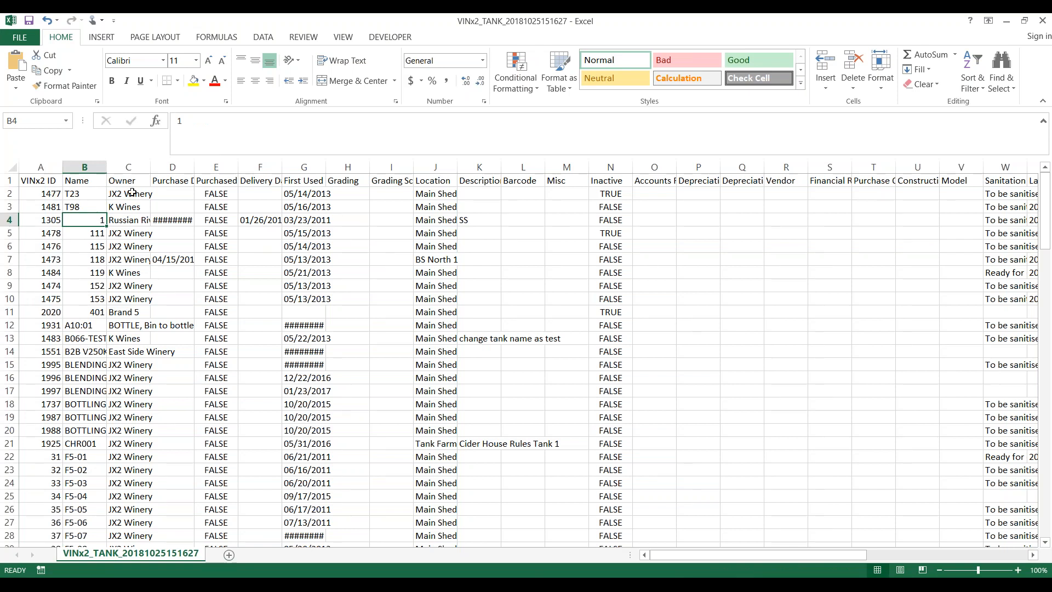
pyautogui.press('Up')
pyautogui.press('Up')
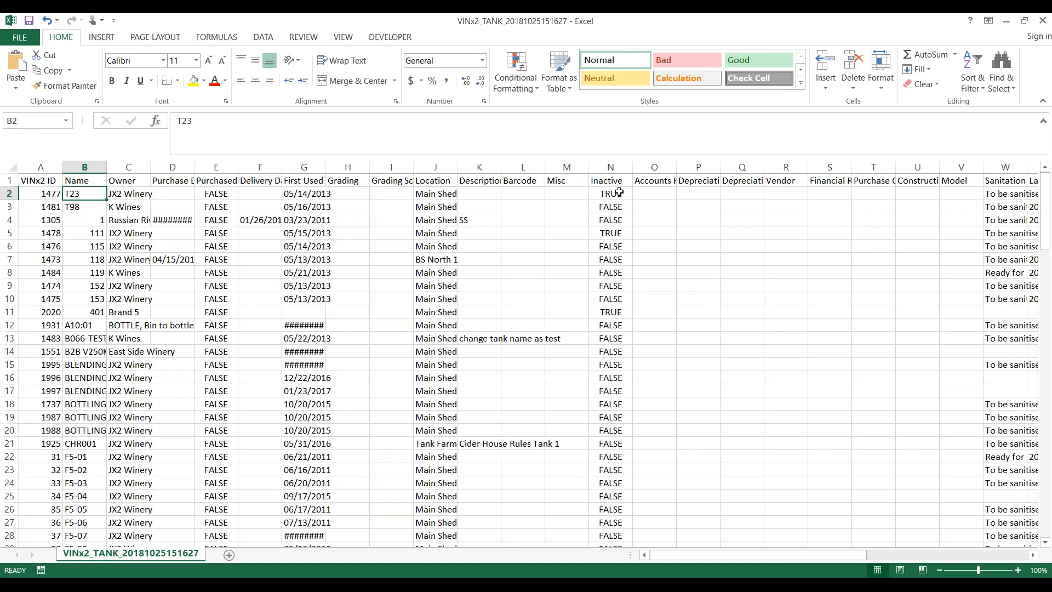
# - Select the first nine values in the Inactive column
pyautogui.moveTo(618, 181); pyautogui.dragTo(618, 401)
pyautogui.press('Down')
pyautogui.press('Down')
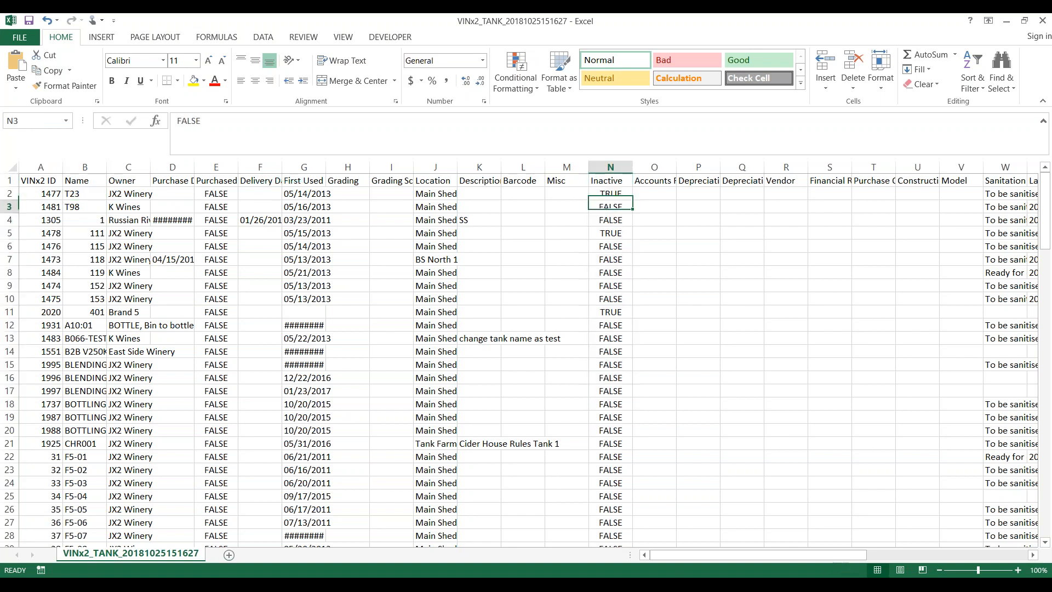
pyautogui.moveTo(618, 195); pyautogui.dragTo(620, 301)
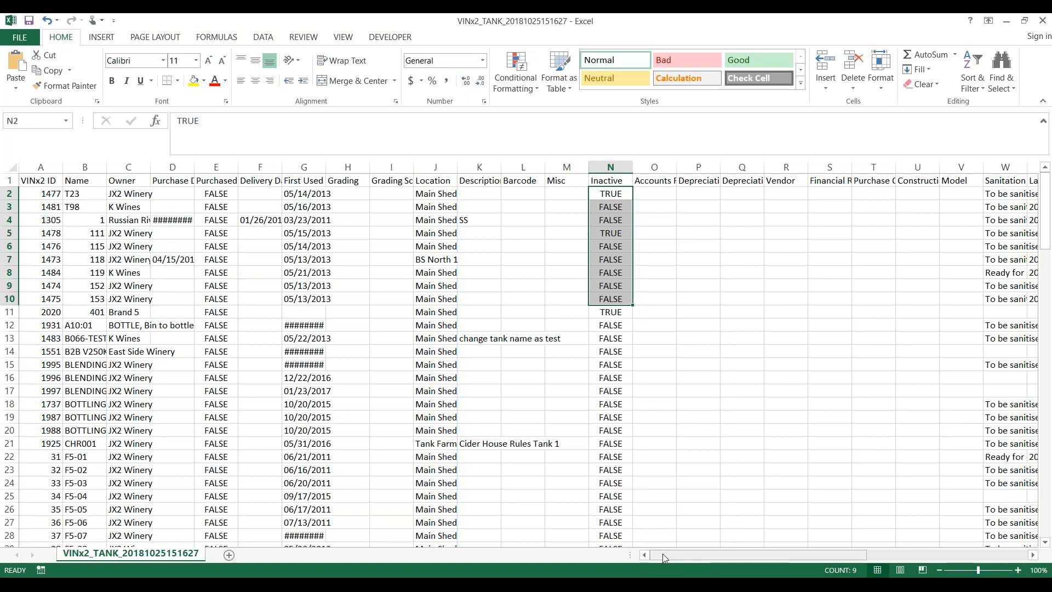
pyautogui.moveTo(661, 557)
pyautogui.mouseDown()
pyautogui.moveTo(832, 544)
pyautogui.moveTo(671, 548)
pyautogui.mouseUp()
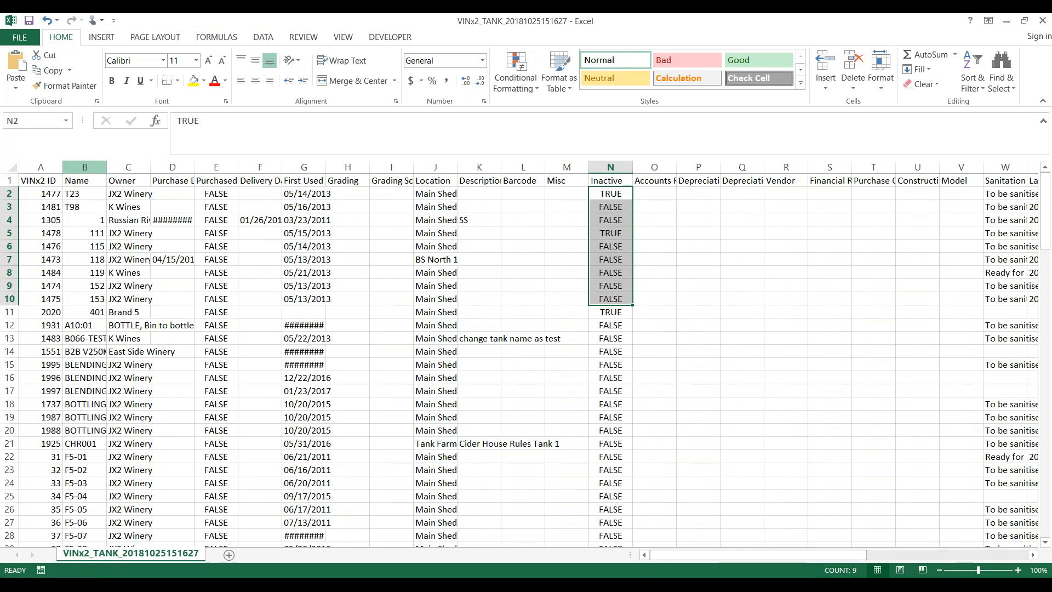
# - Save the edited tank sheet to the Desktop as CSV (Comma delimited), keeping the format
pyautogui.click(24, 38)
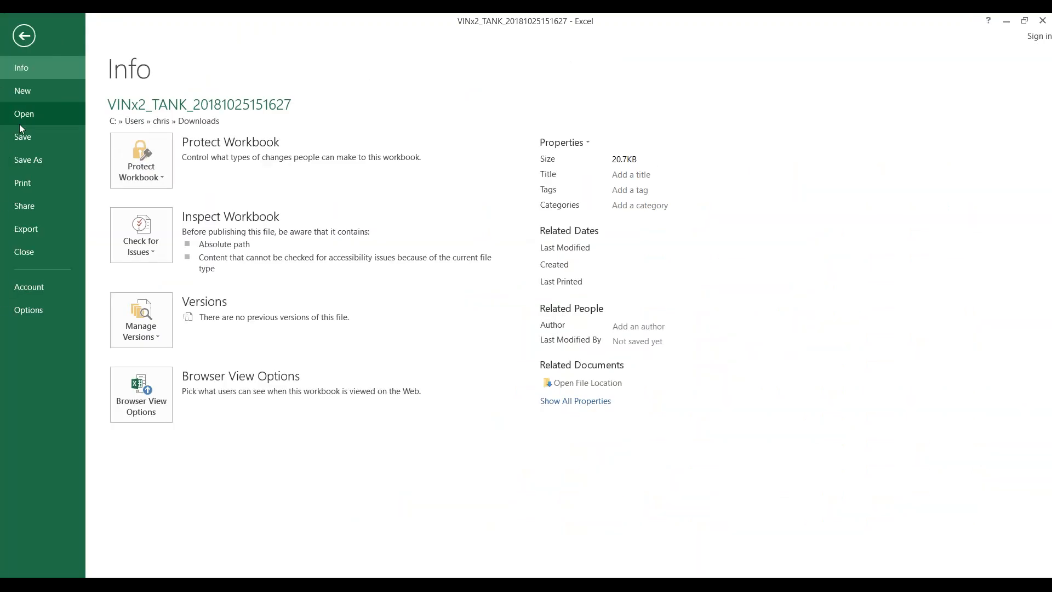
pyautogui.click(31, 161)
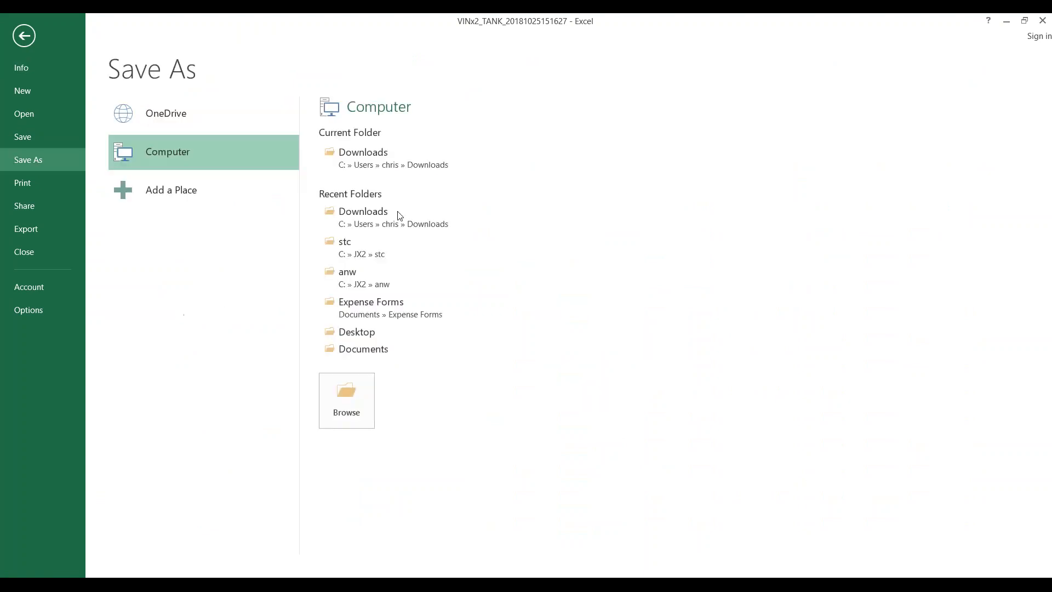
pyautogui.click(341, 329)
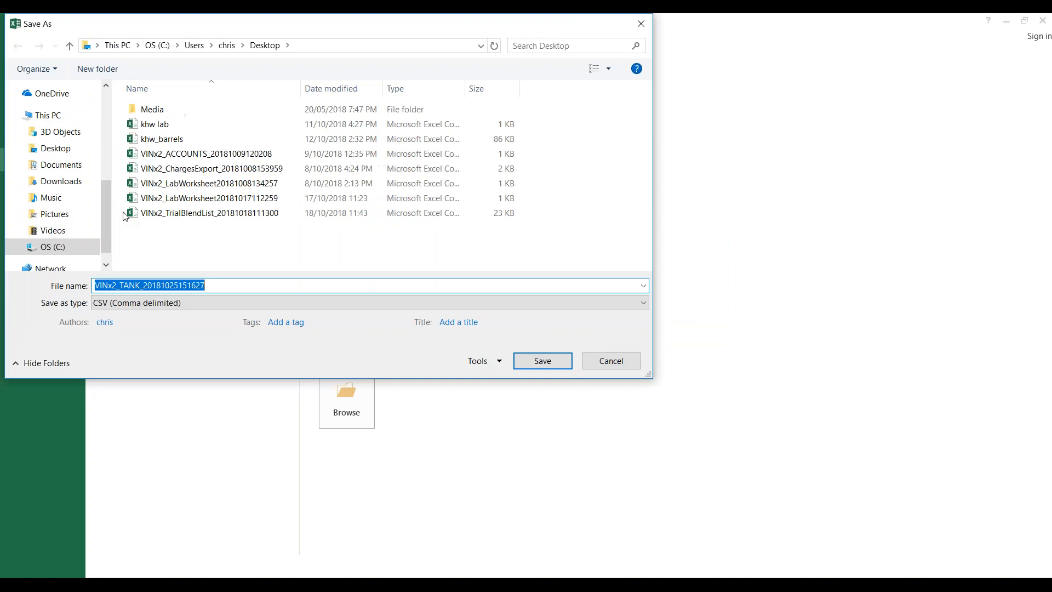
pyautogui.click(547, 361)
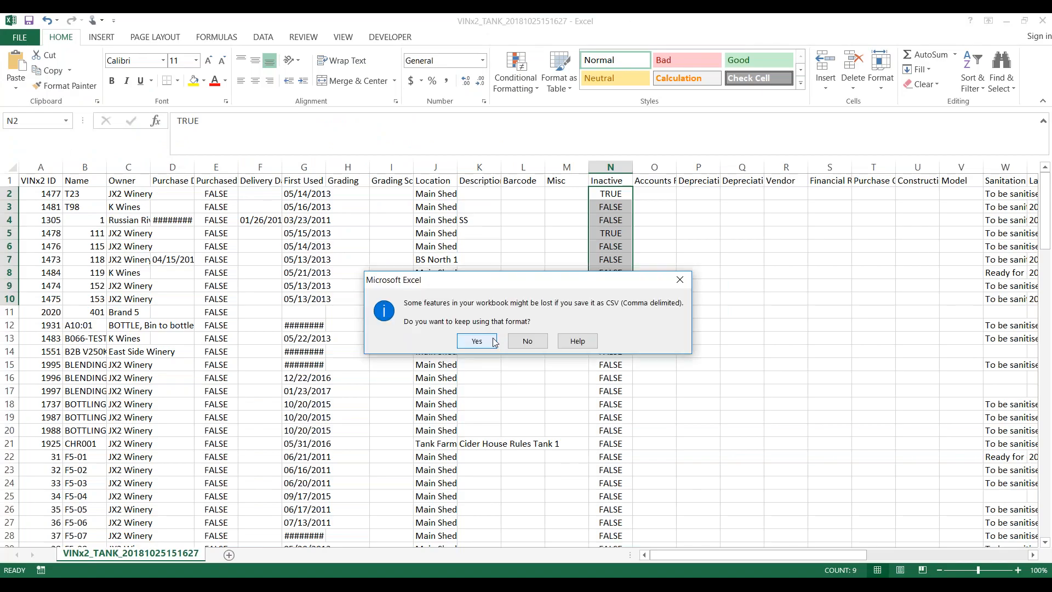
pyautogui.click(493, 342)
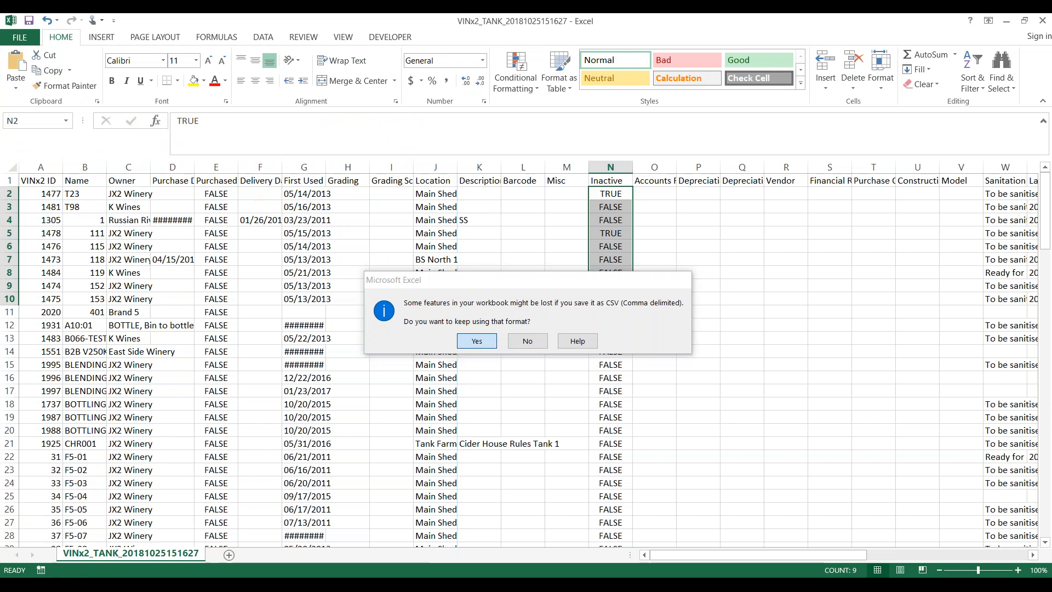
pyautogui.click(1012, 20)
# - Upload the Desktop VINx2_TANK CSV into the Tank Registry Importer, updating existing records
pyautogui.click(1007, 21)
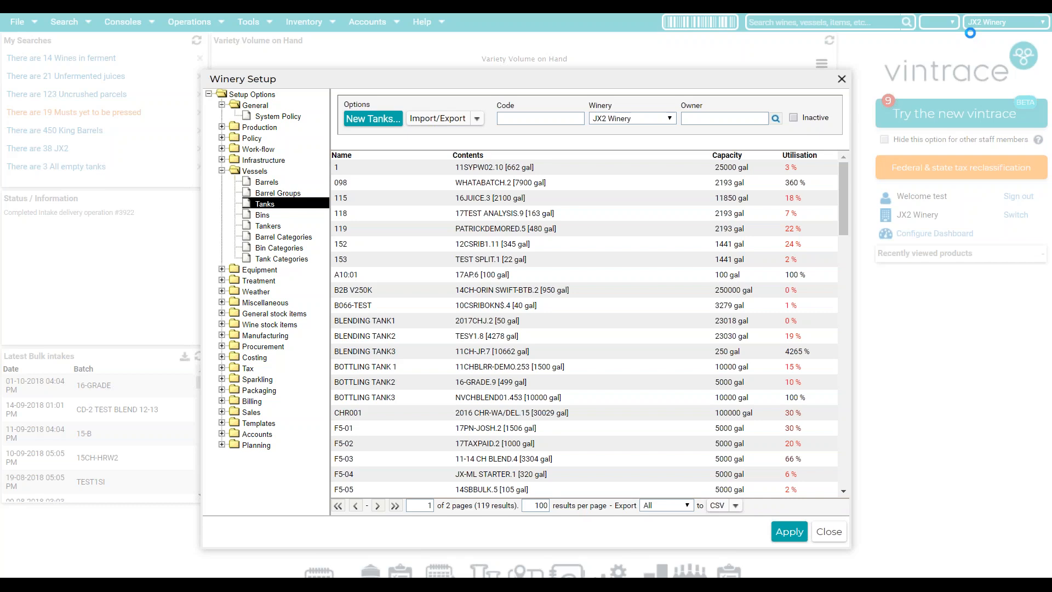
pyautogui.click(428, 122)
pyautogui.click(434, 121)
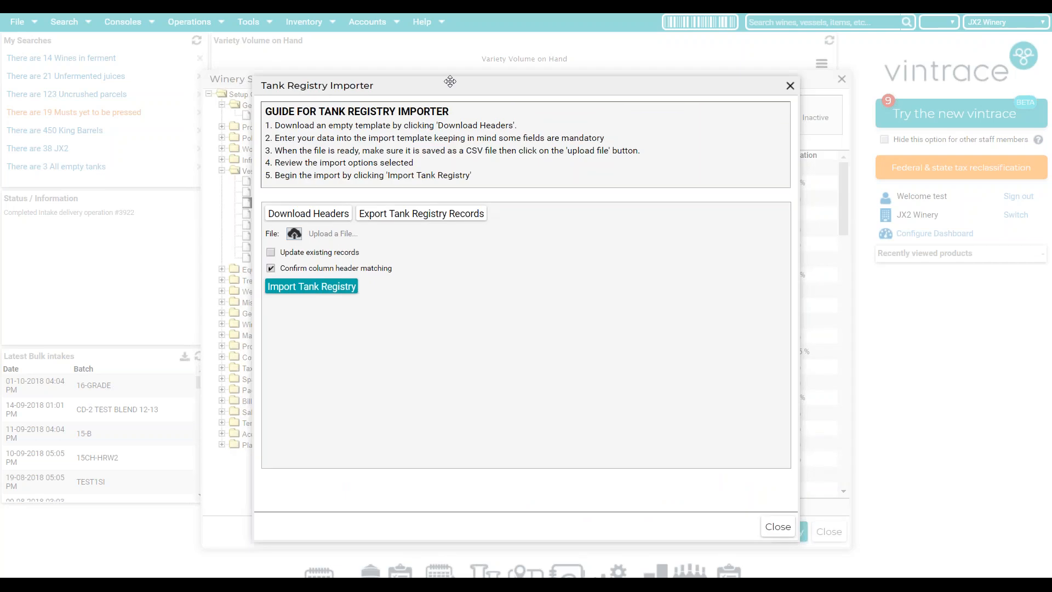
pyautogui.click(295, 235)
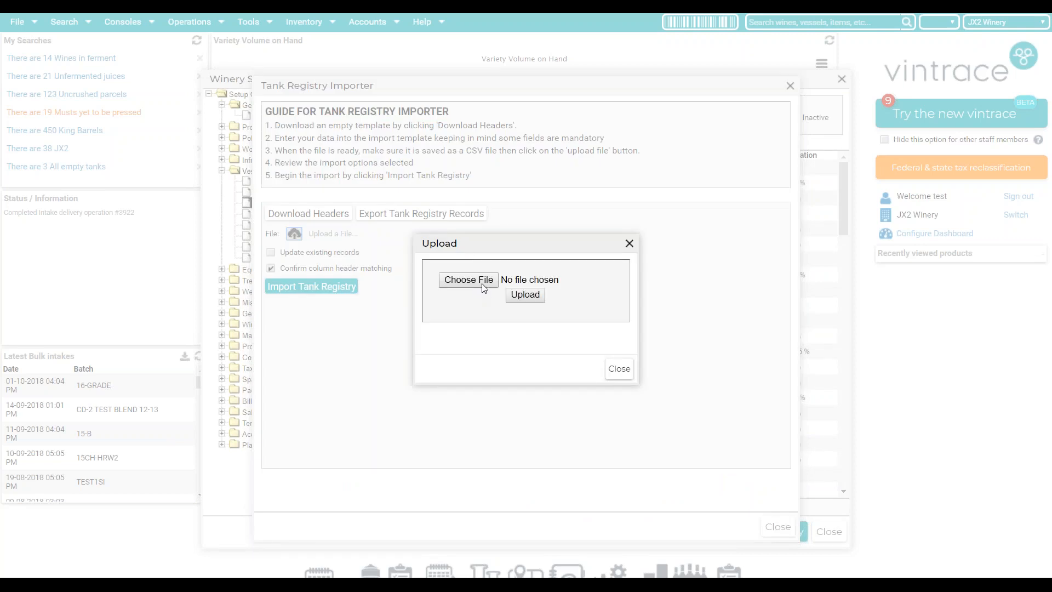
pyautogui.click(464, 283)
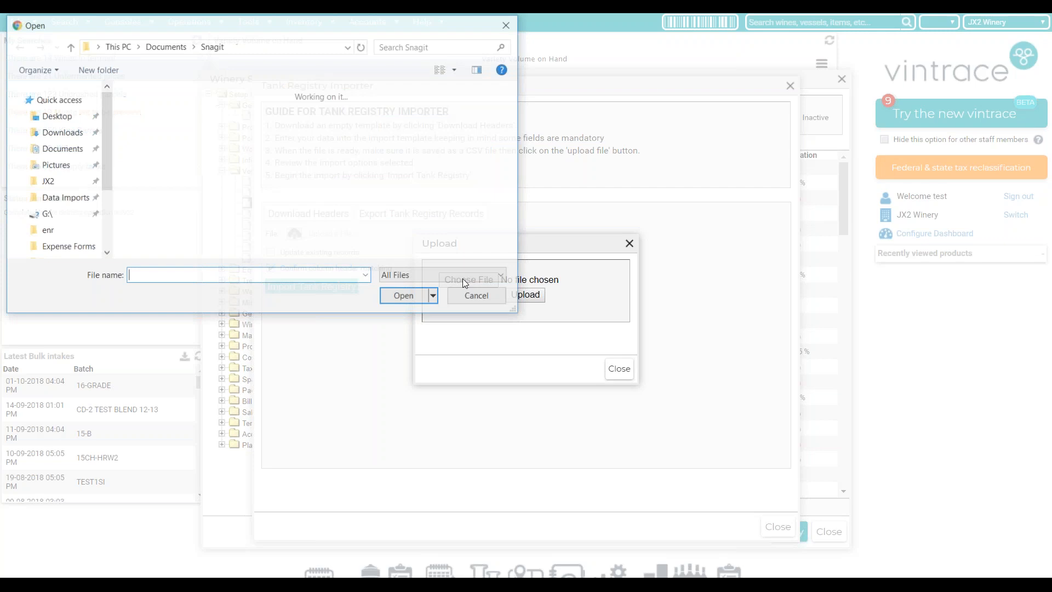
pyautogui.click(54, 126)
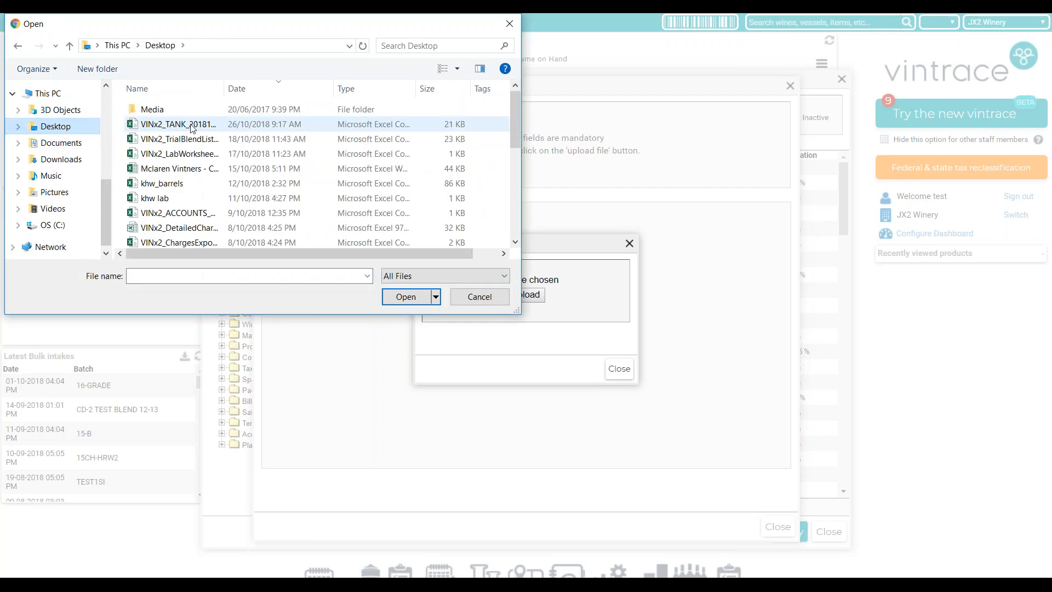
pyautogui.click(193, 125)
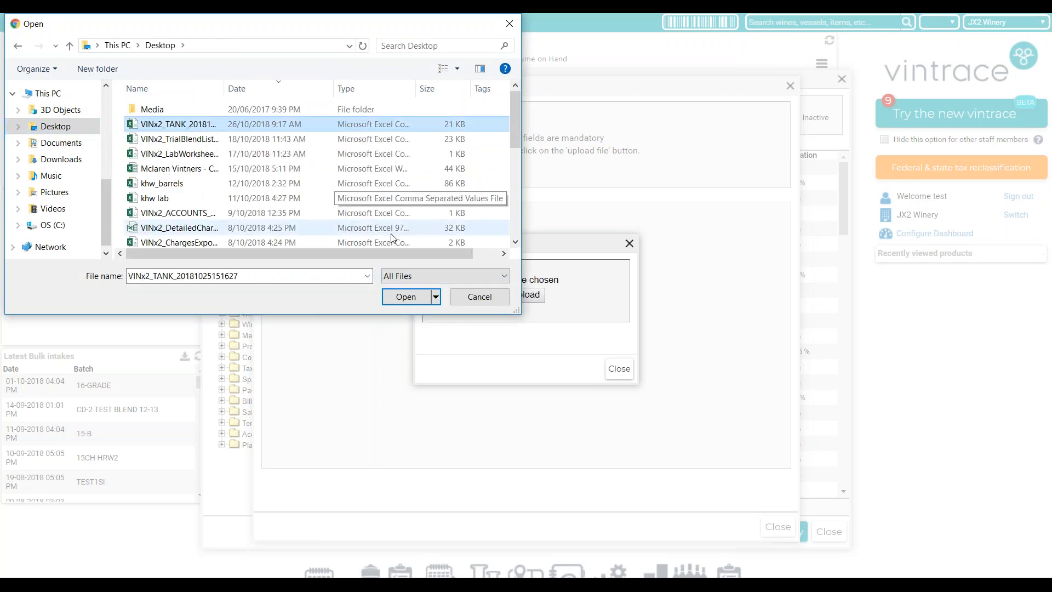
pyautogui.click(406, 297)
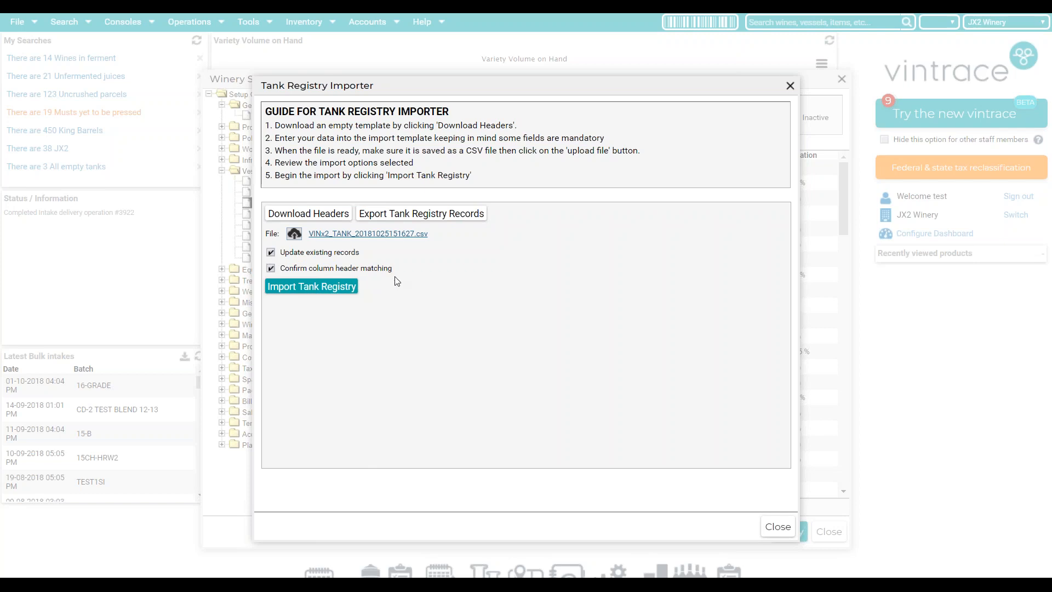
pyautogui.click(329, 288)
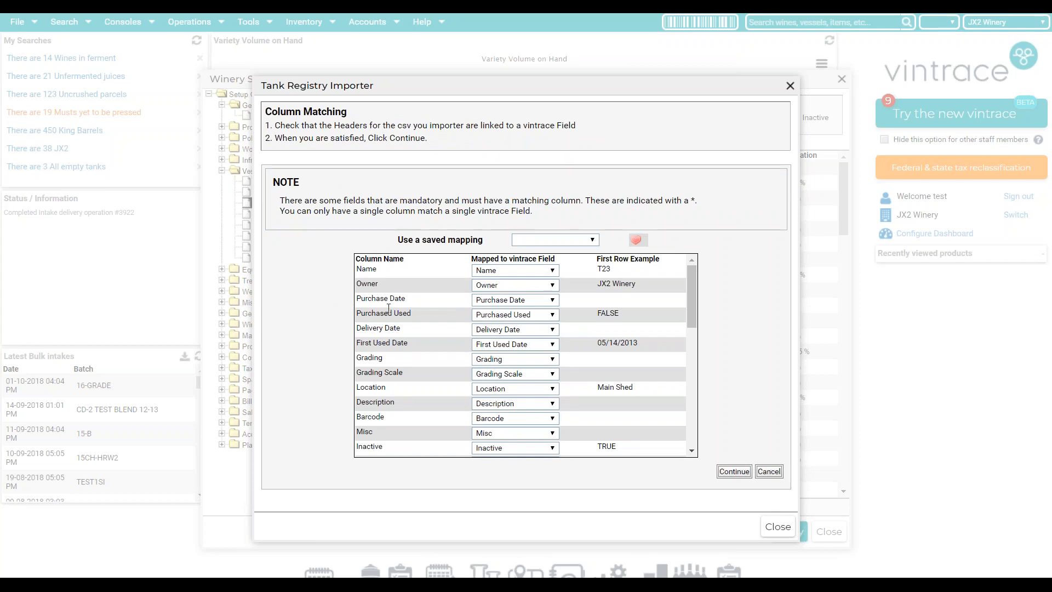
# - Keep the Name column mapped to the Name field and accept the column mapping
pyautogui.click(529, 270)
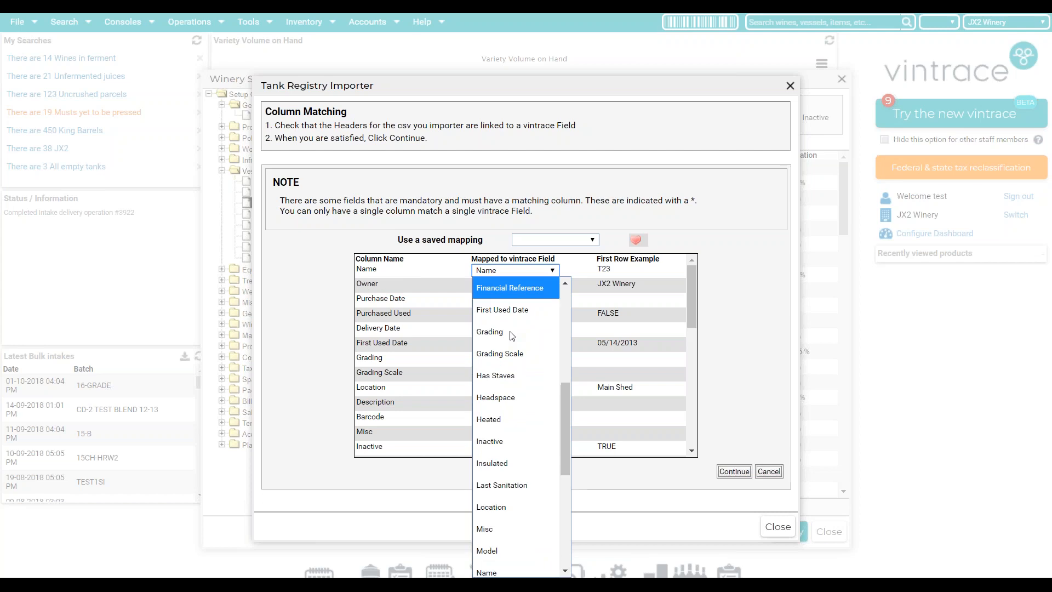
pyautogui.click(494, 567)
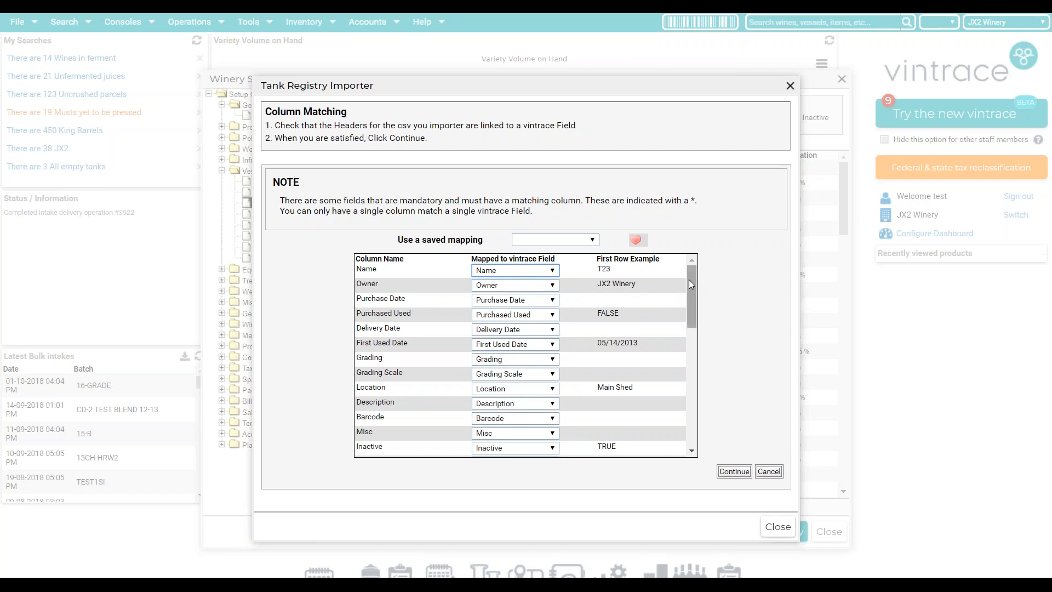
pyautogui.moveTo(689, 279)
pyautogui.mouseDown()
pyautogui.moveTo(698, 411)
pyautogui.moveTo(682, 356)
pyautogui.moveTo(684, 266)
pyautogui.mouseUp()
pyautogui.click(725, 475)
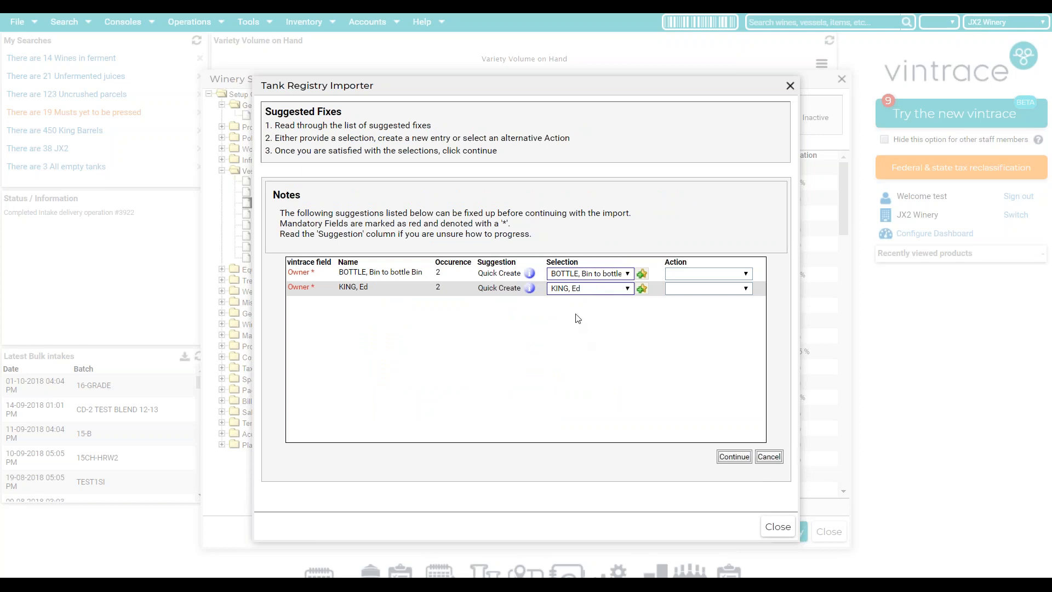
# - Leave Quick Create for the two missing owners, import the 131 tanks, and close the summary
pyautogui.moveTo(482, 276); pyautogui.dragTo(485, 277)
pyautogui.click(688, 277)
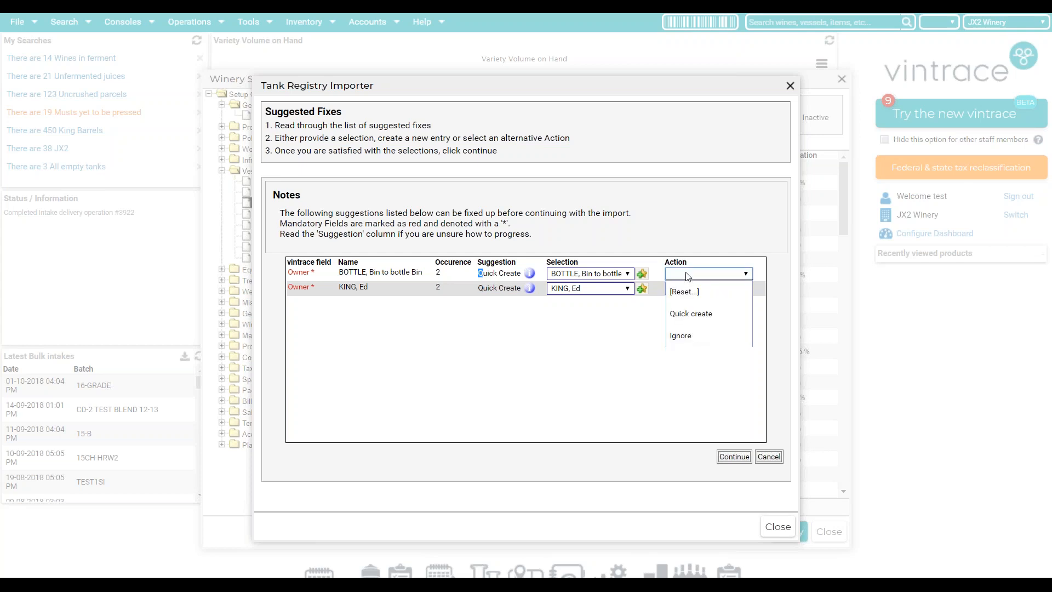
pyautogui.click(682, 233)
pyautogui.click(736, 461)
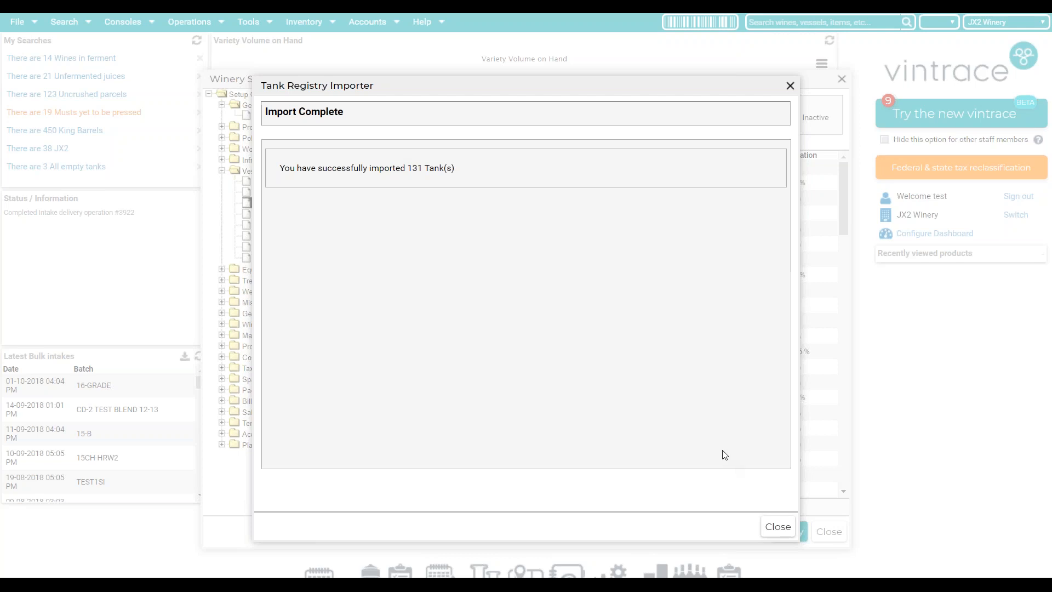
pyautogui.click(791, 86)
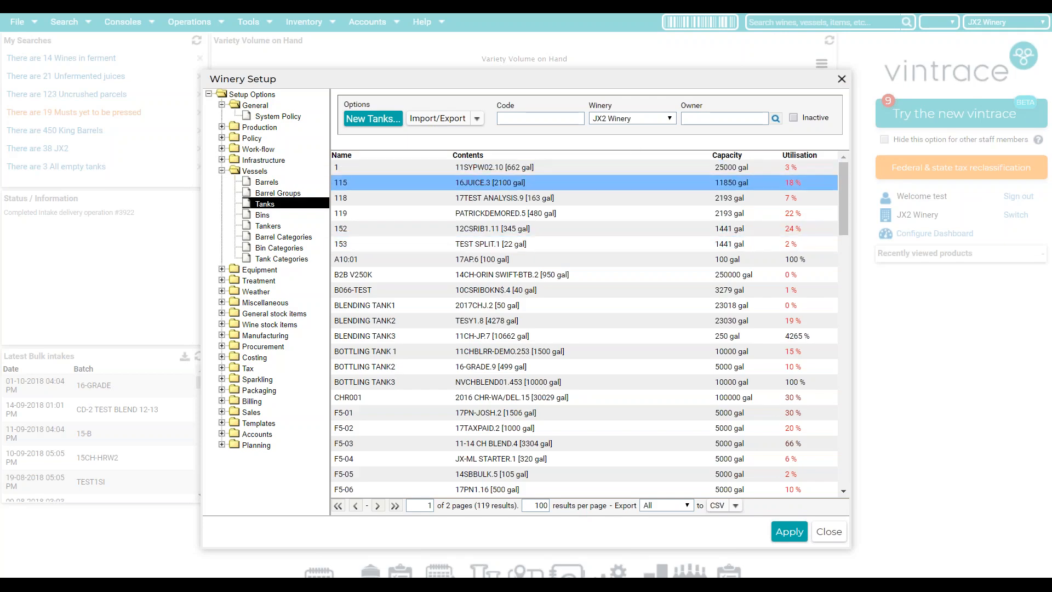
# - Filter the tank list by code 't' to check T98, then close Winery Setup
pyautogui.scroll(-10, 543, 270)
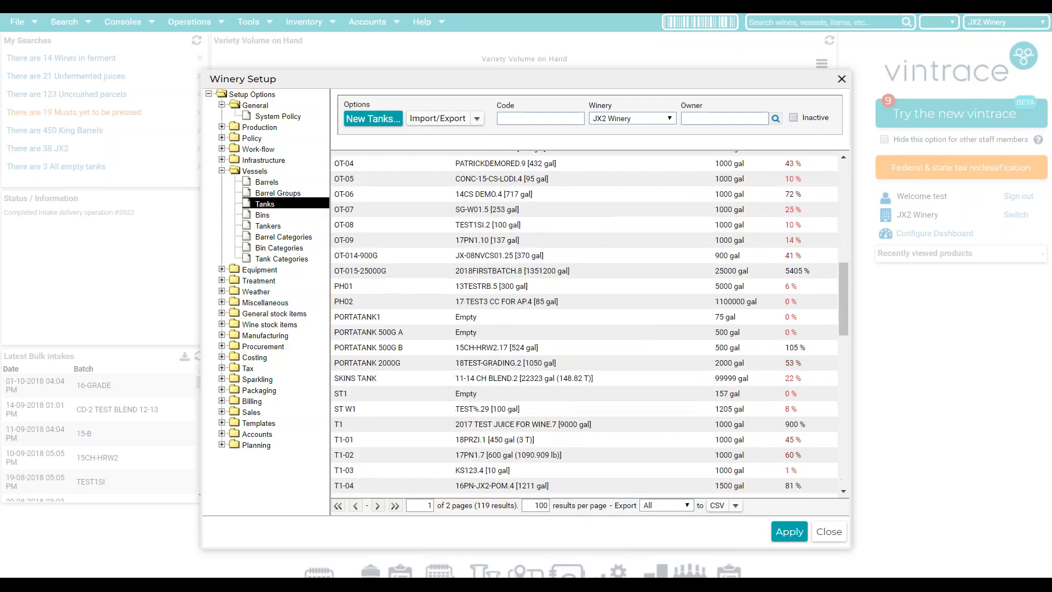
pyautogui.scroll(-12, 515, 305)
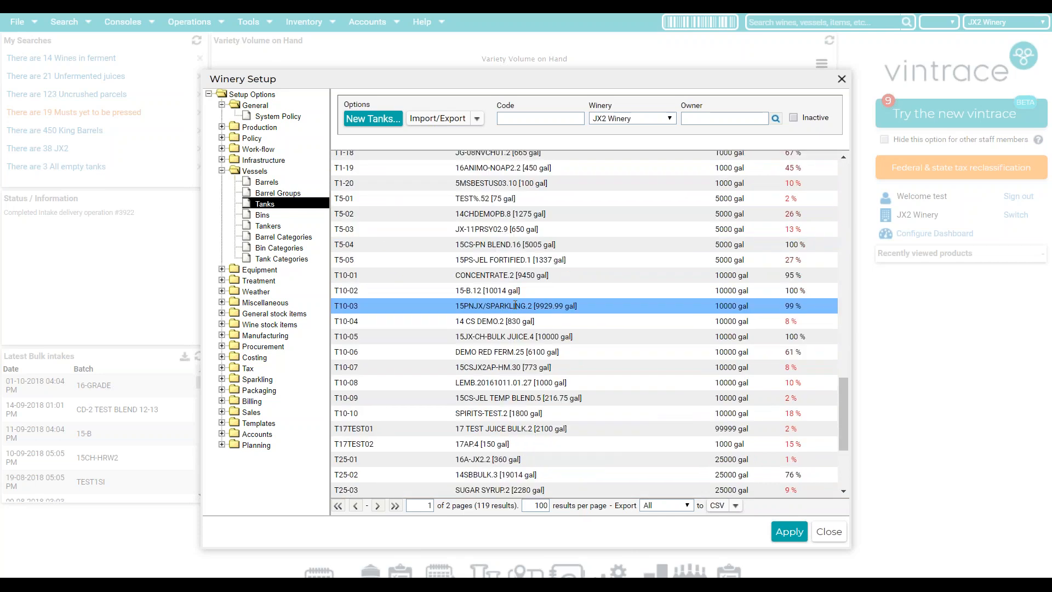
pyautogui.scroll(-2, 515, 305)
pyautogui.click(517, 120)
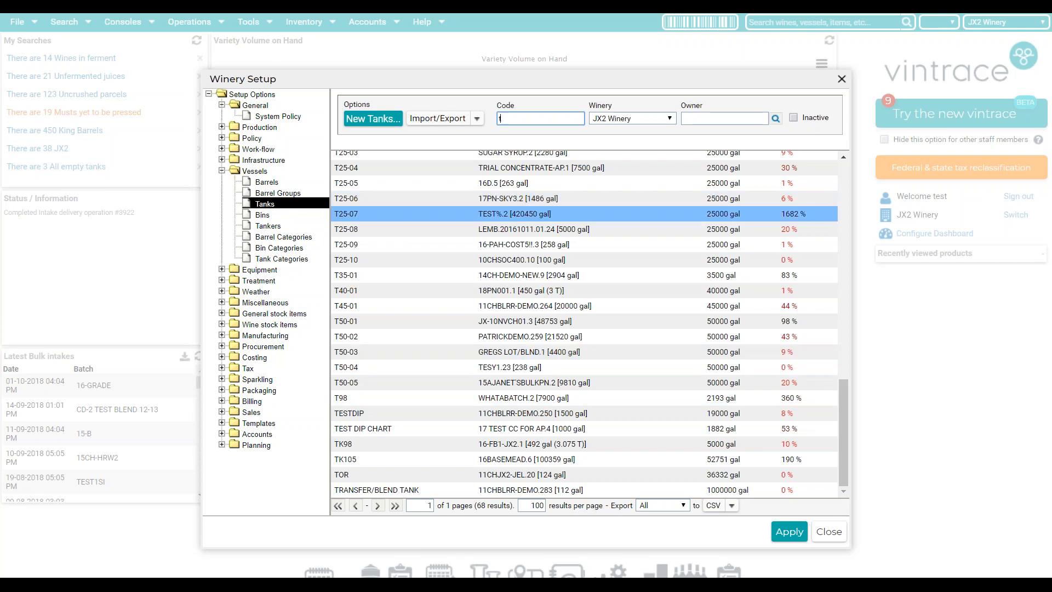
pyautogui.write('t')
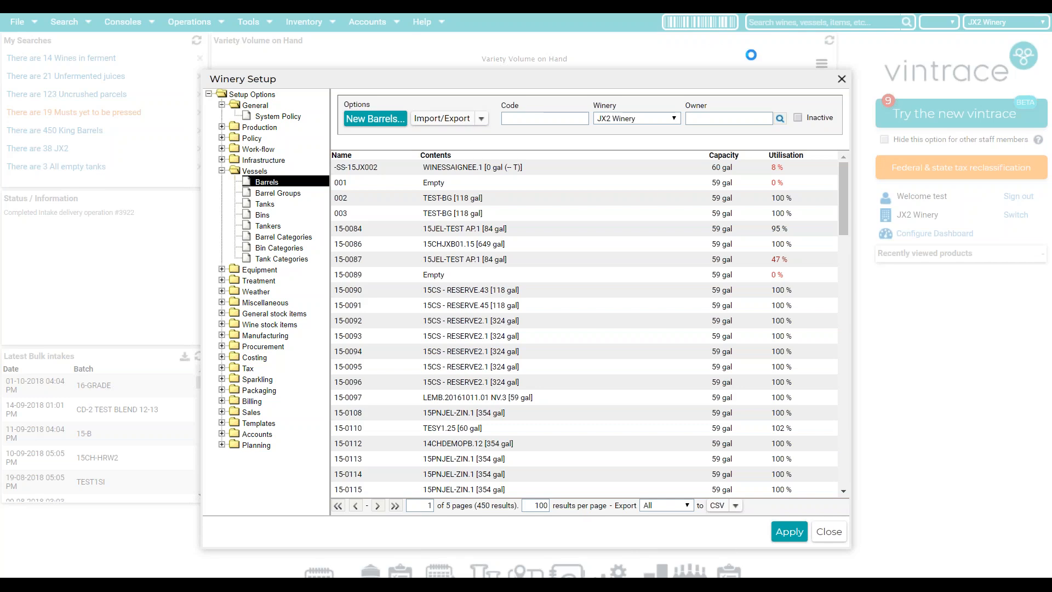
pyautogui.click(837, 80)
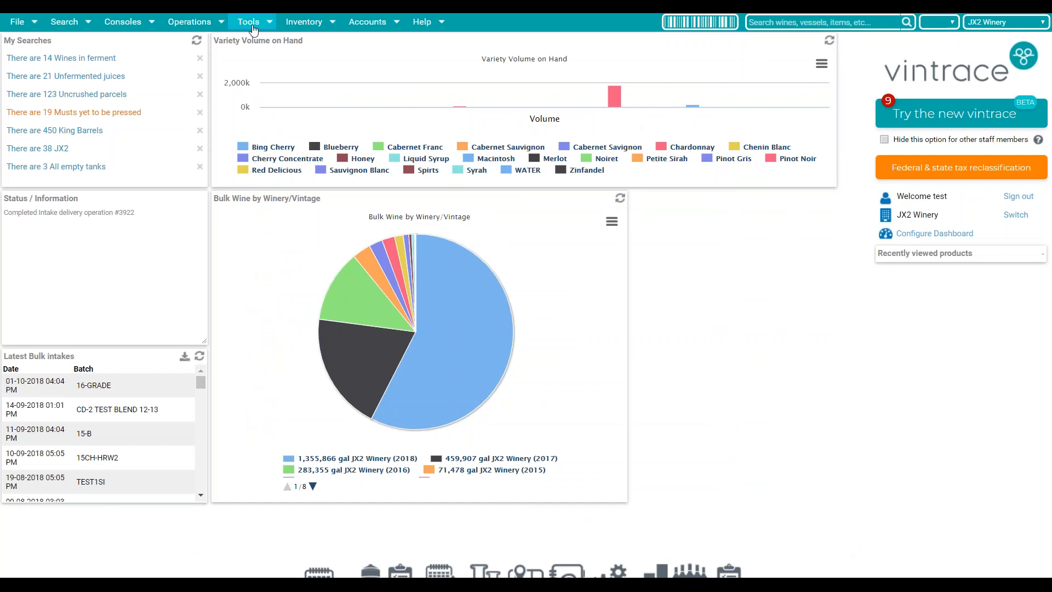
pyautogui.click(252, 23)
pyautogui.moveTo(283, 70)
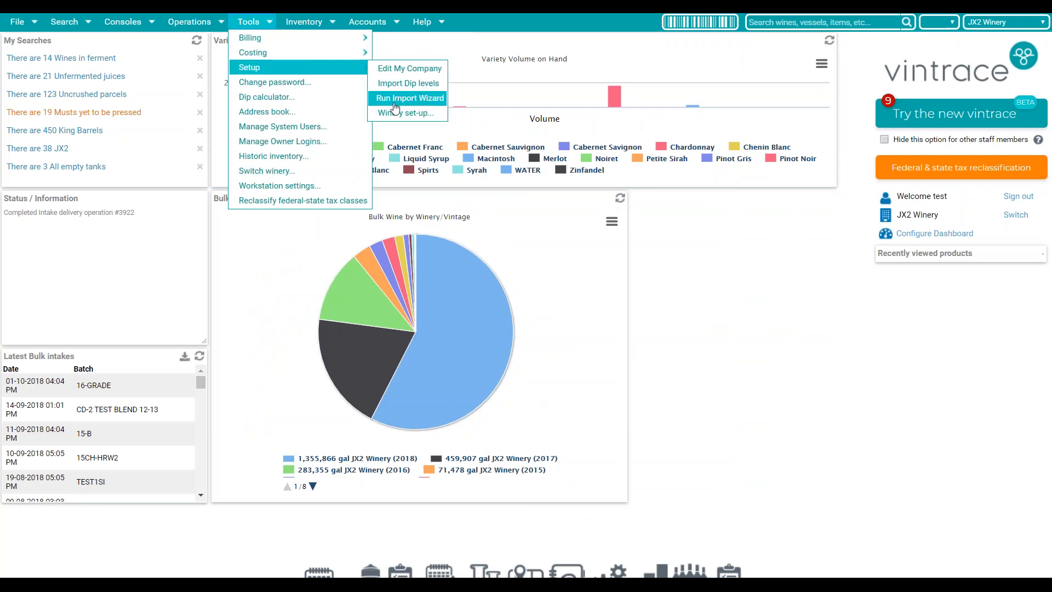
pyautogui.click(420, 100)
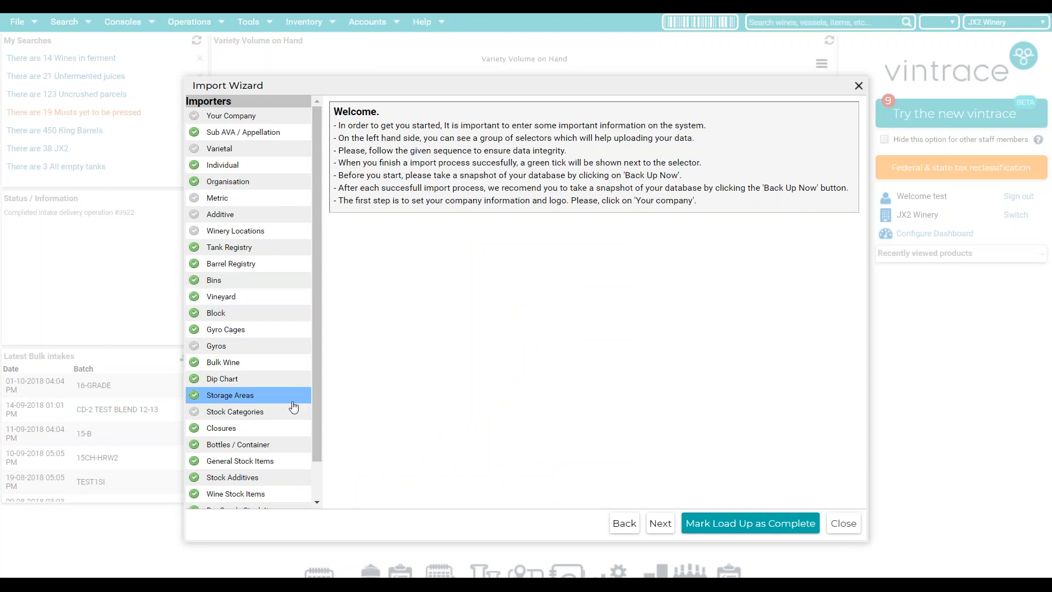
pyautogui.scroll(-1, 284, 417)
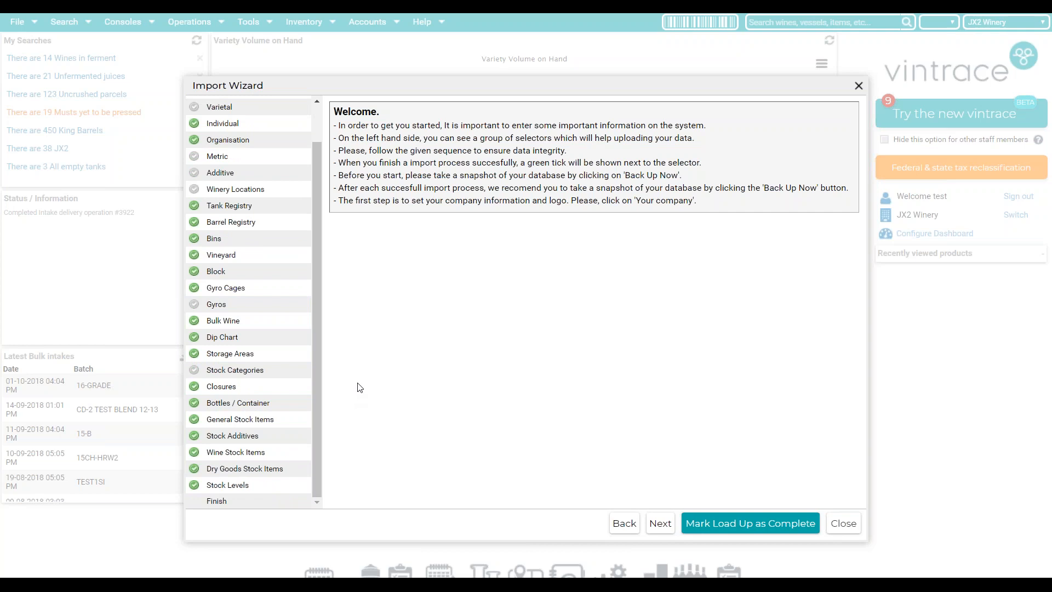
pyautogui.click(263, 272)
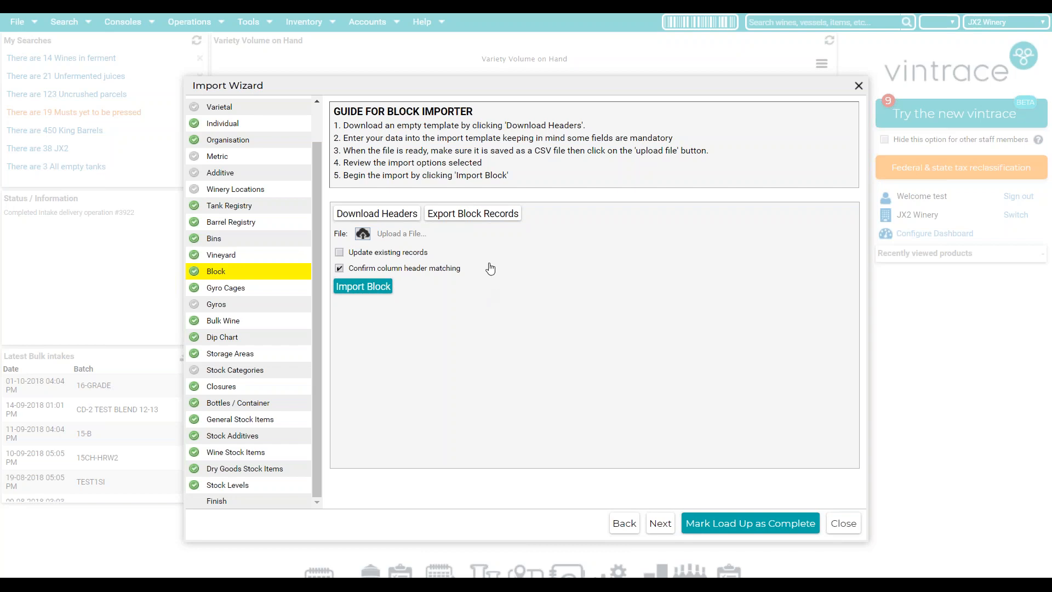
pyautogui.click(842, 532)
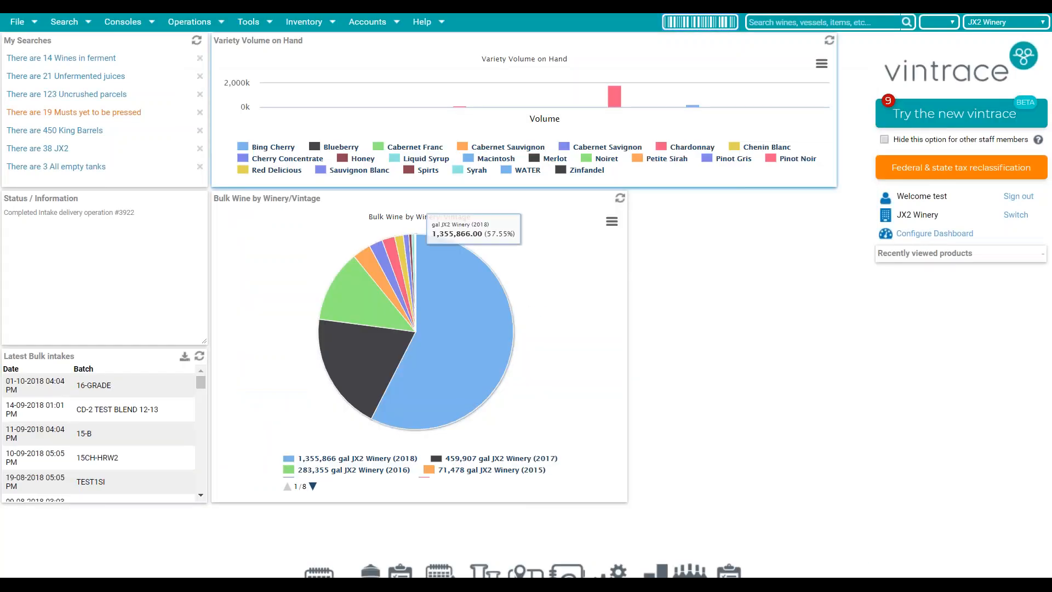
# - In Import Dip levels, list tank T98 and download the blank dip chart CSV template
pyautogui.click(263, 28)
pyautogui.moveTo(279, 69)
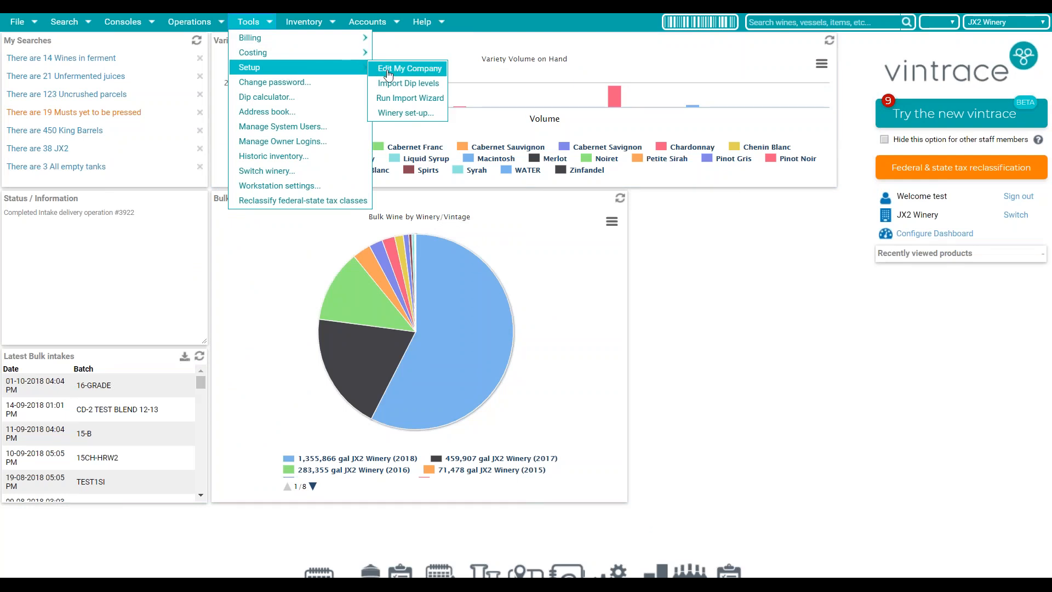
pyautogui.click(412, 85)
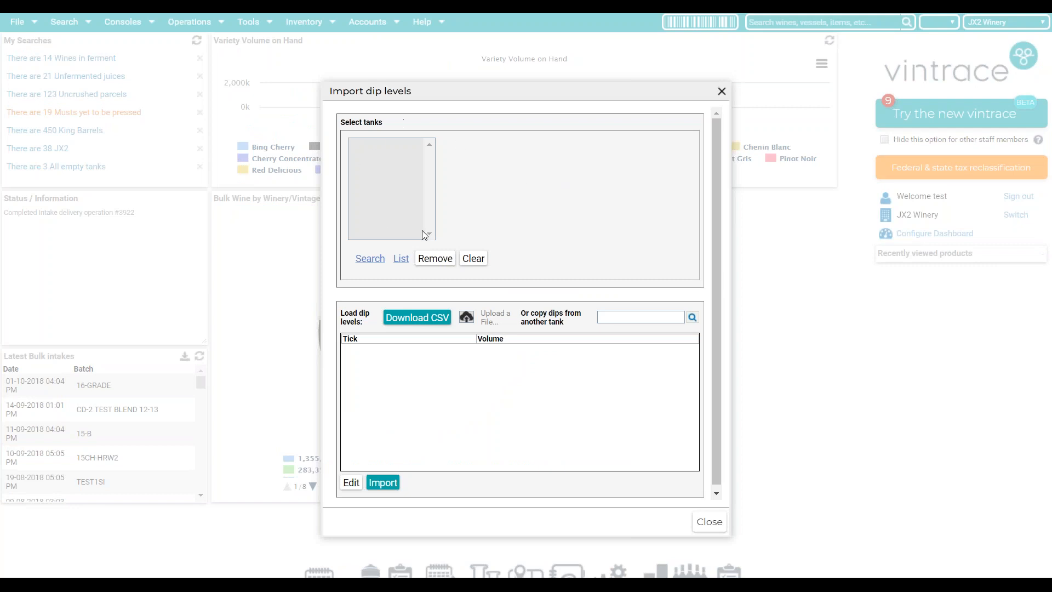
pyautogui.click(401, 258)
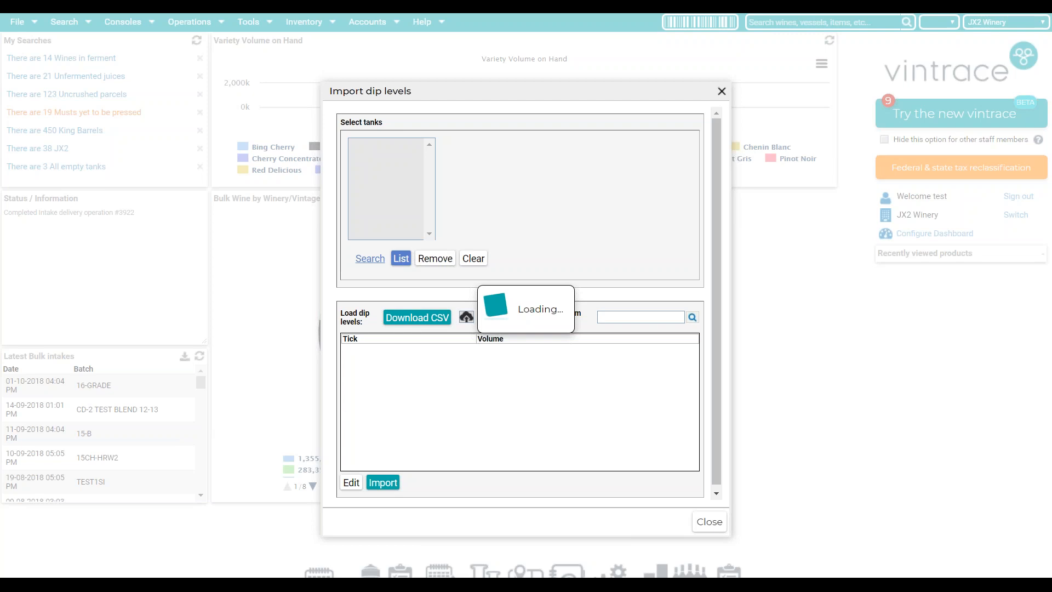
pyautogui.write('T98')
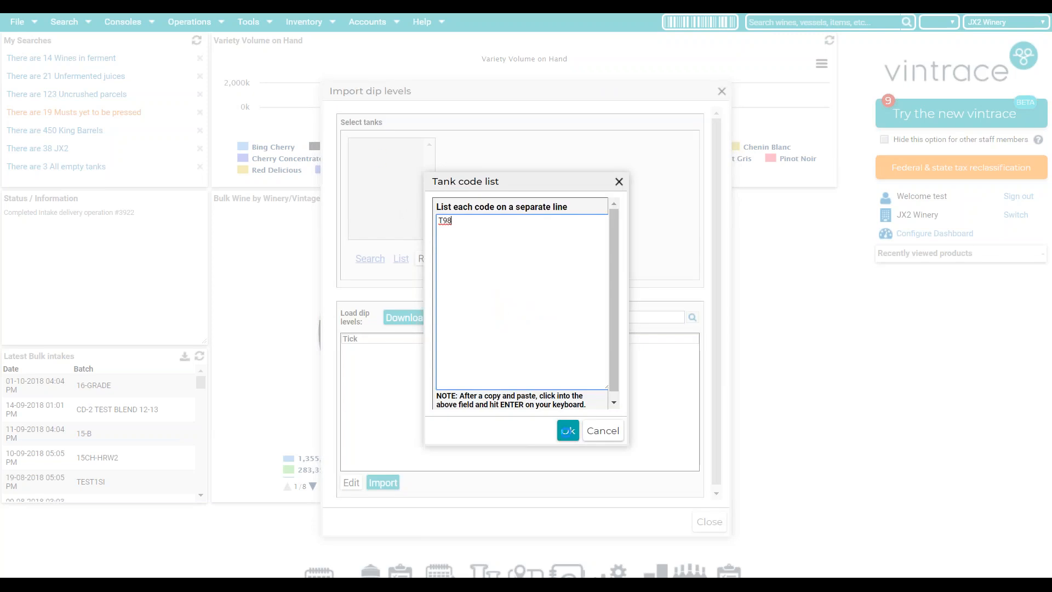
pyautogui.click(567, 432)
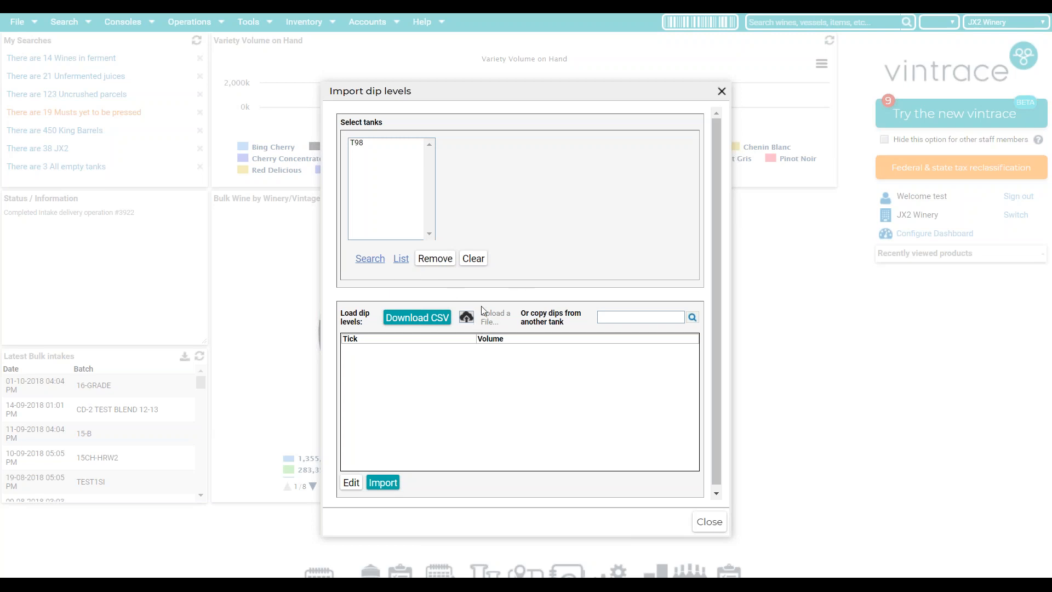
pyautogui.click(437, 323)
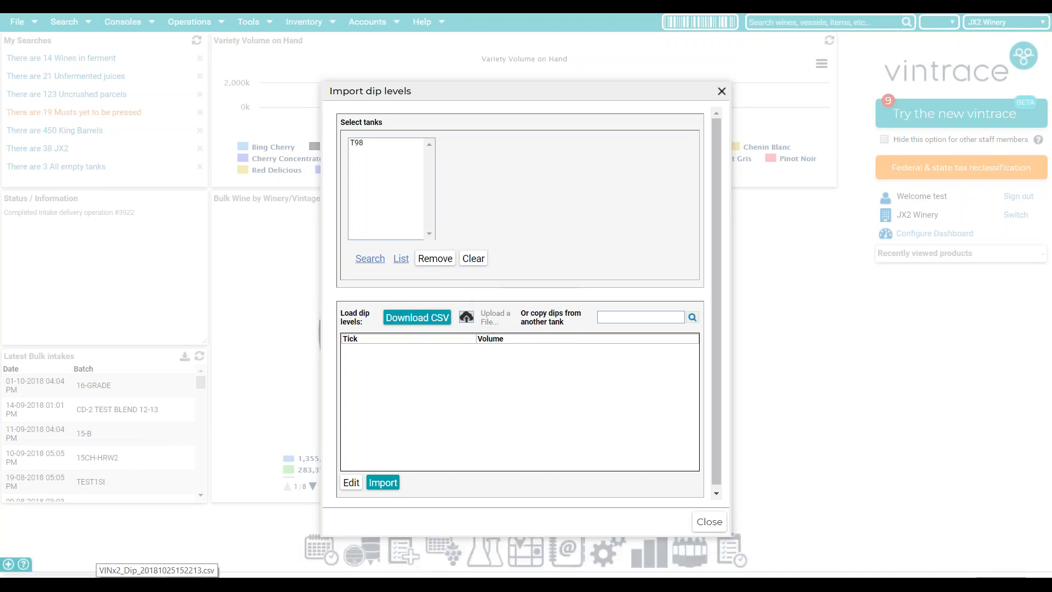
# - Open the VINx2_Dip CSV in Excel, look over the empty Tick and Volume columns, then minimize Excel
pyautogui.click(157, 570)
pyautogui.moveTo(34, 181); pyautogui.dragTo(38, 299)
pyautogui.click(87, 182)
pyautogui.moveTo(86, 182); pyautogui.dragTo(100, 296)
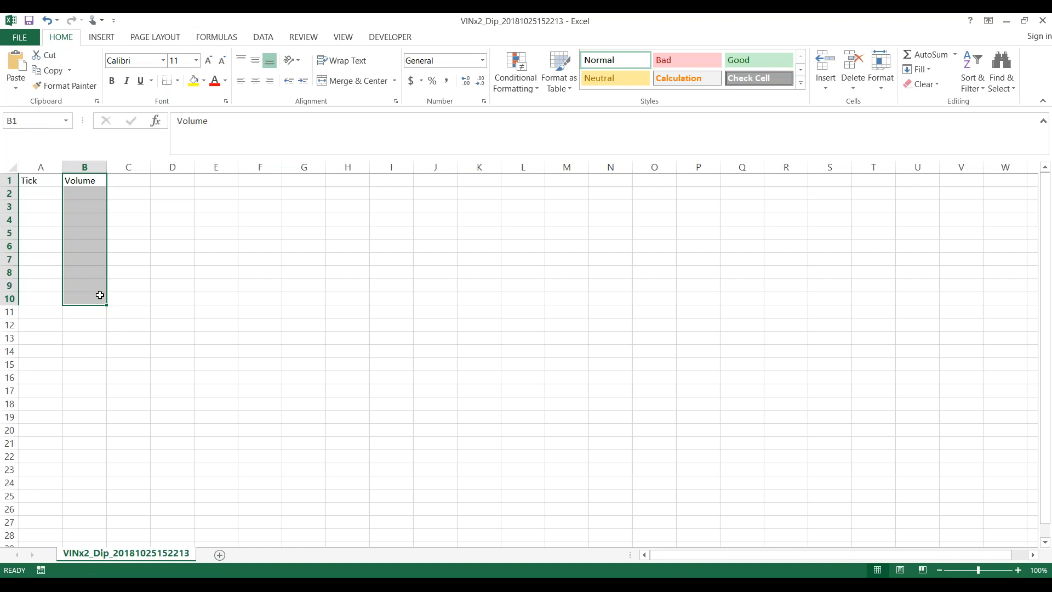
pyautogui.moveTo(53, 180); pyautogui.dragTo(77, 418)
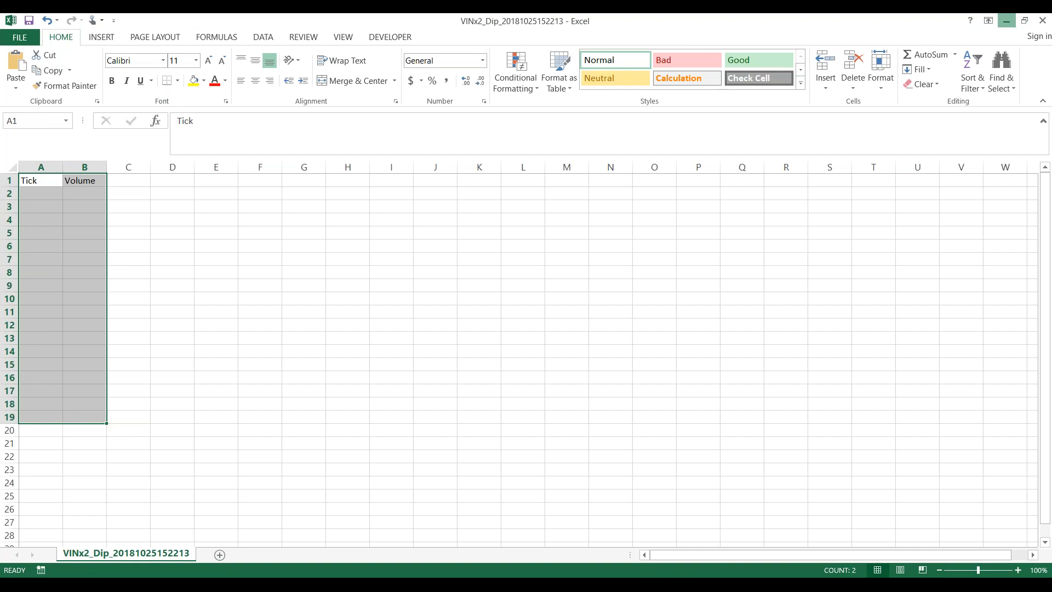
pyautogui.click(1007, 20)
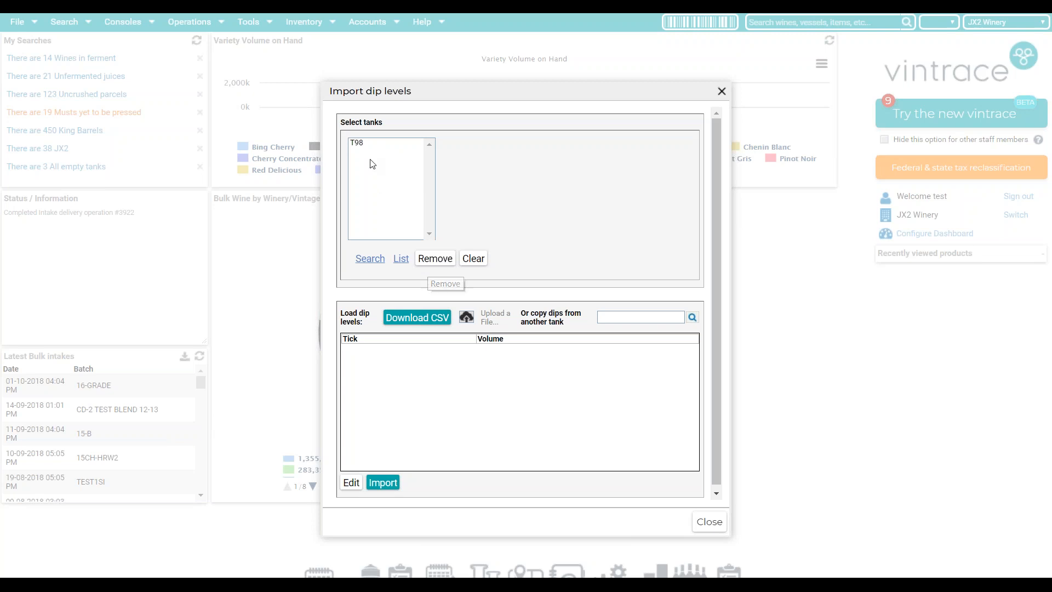
# - Search tanks for 't', pick 17PN1 as the dip source, and confirm copying OT-09's dip table
pyautogui.click(607, 315)
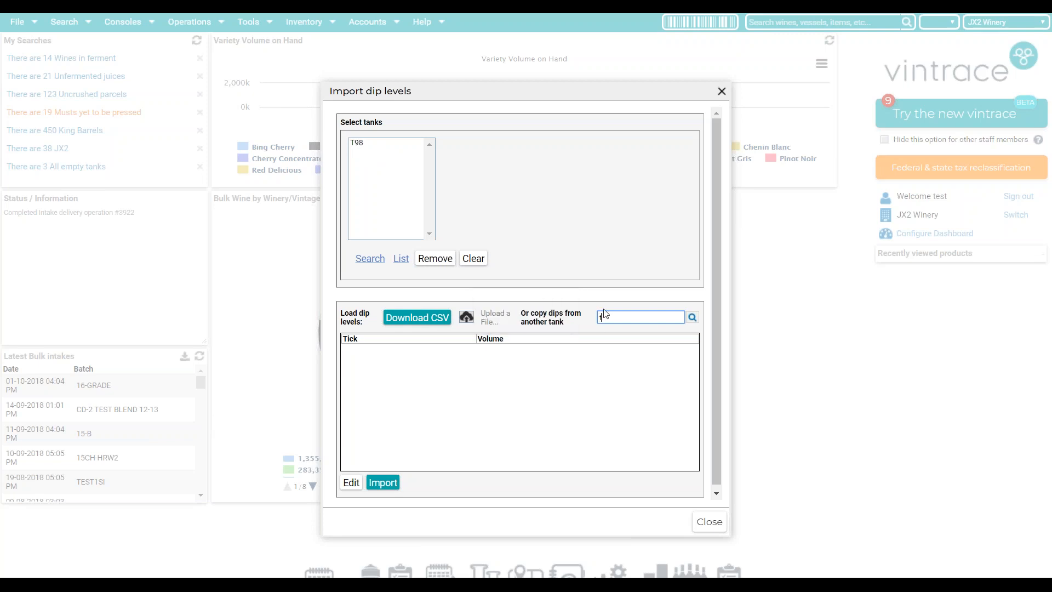
pyautogui.click(693, 321)
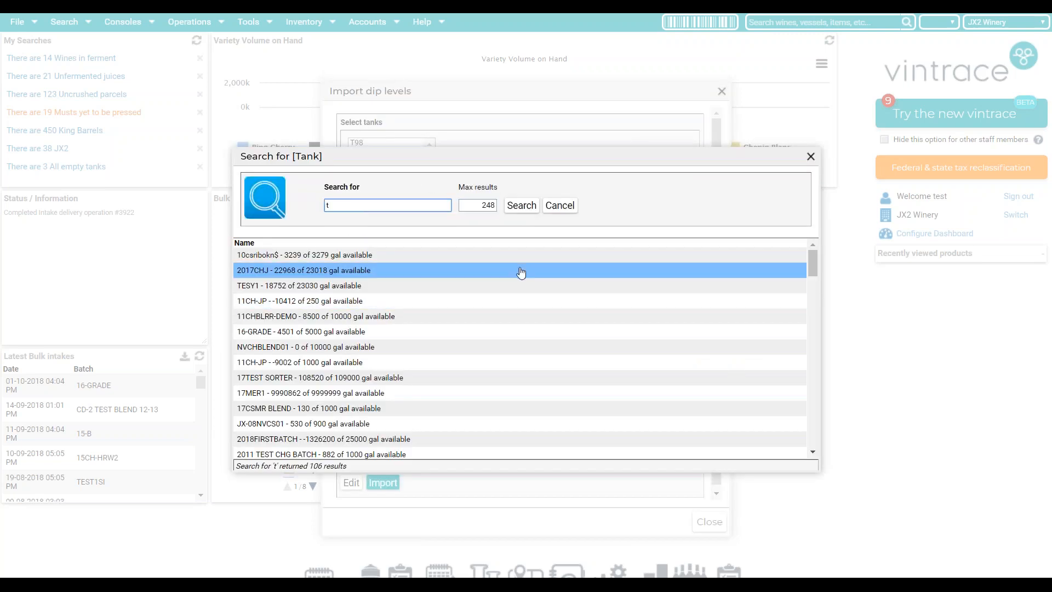
pyautogui.scroll(-4, 470, 365)
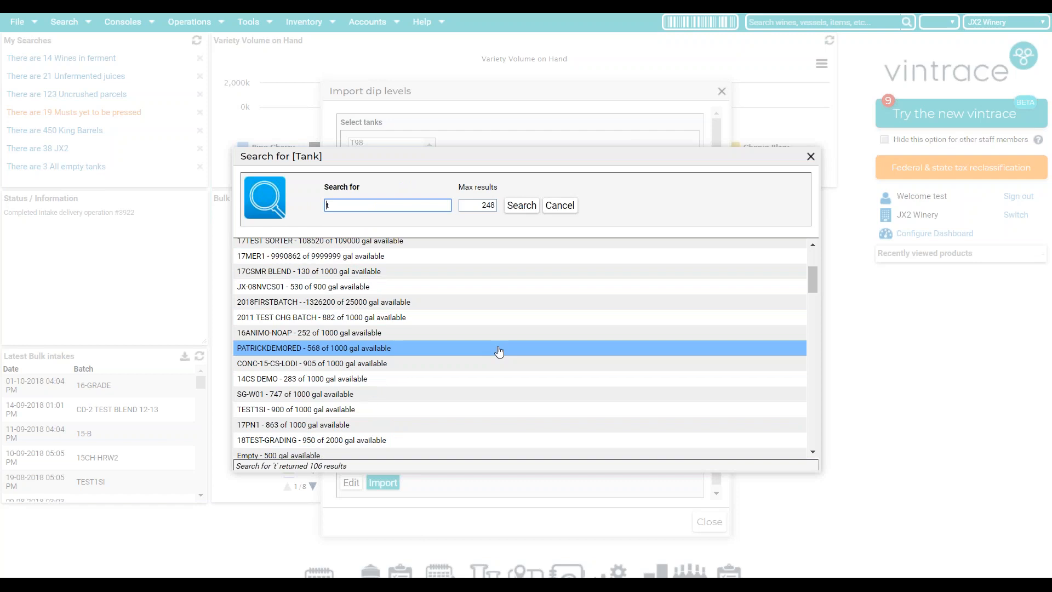
pyautogui.doubleClick(522, 356)
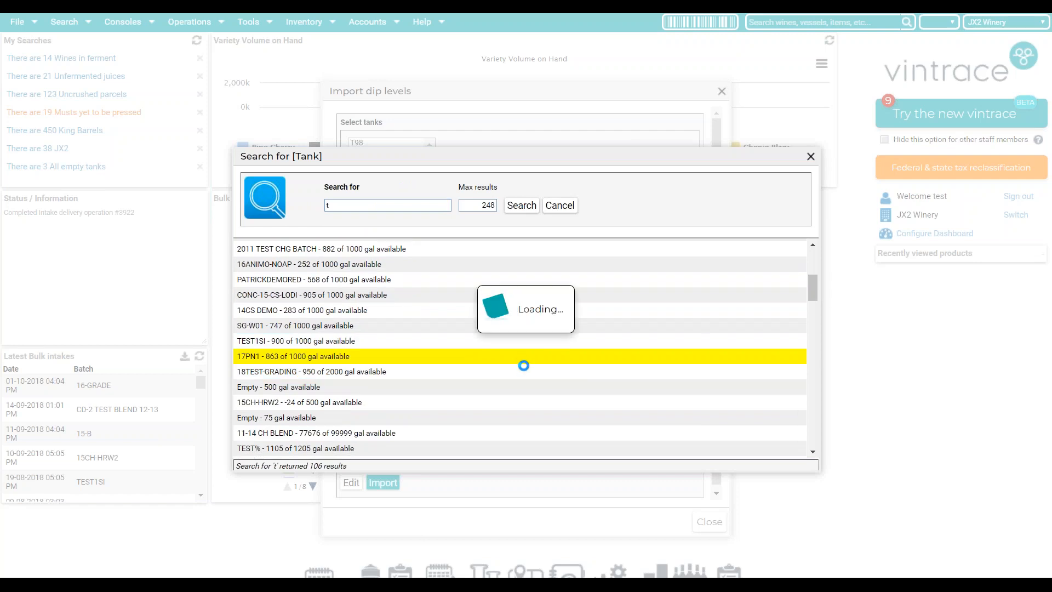
pyautogui.moveTo(566, 280); pyautogui.dragTo(593, 291)
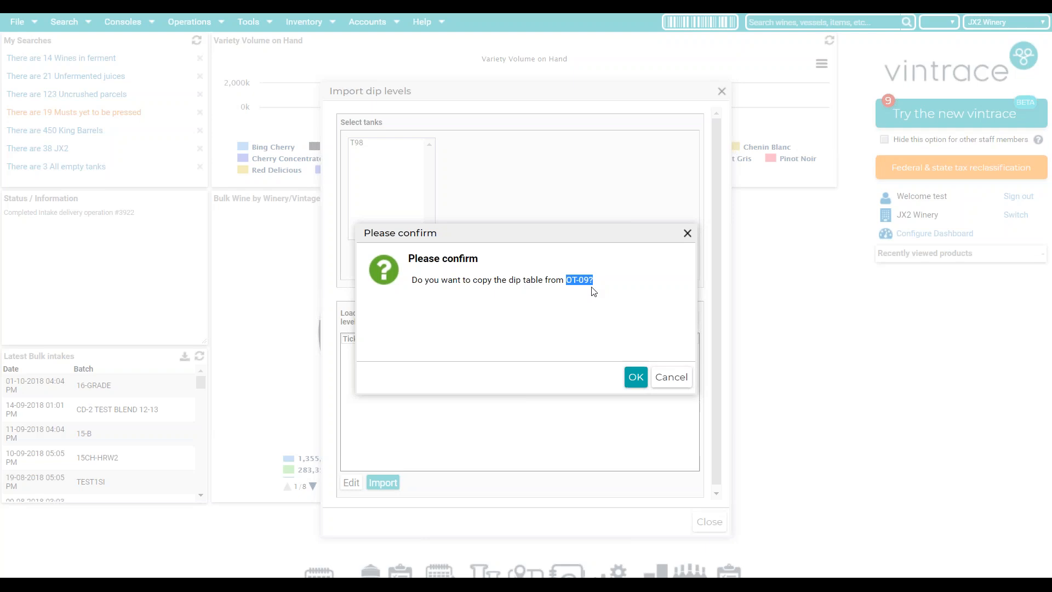
pyautogui.click(634, 379)
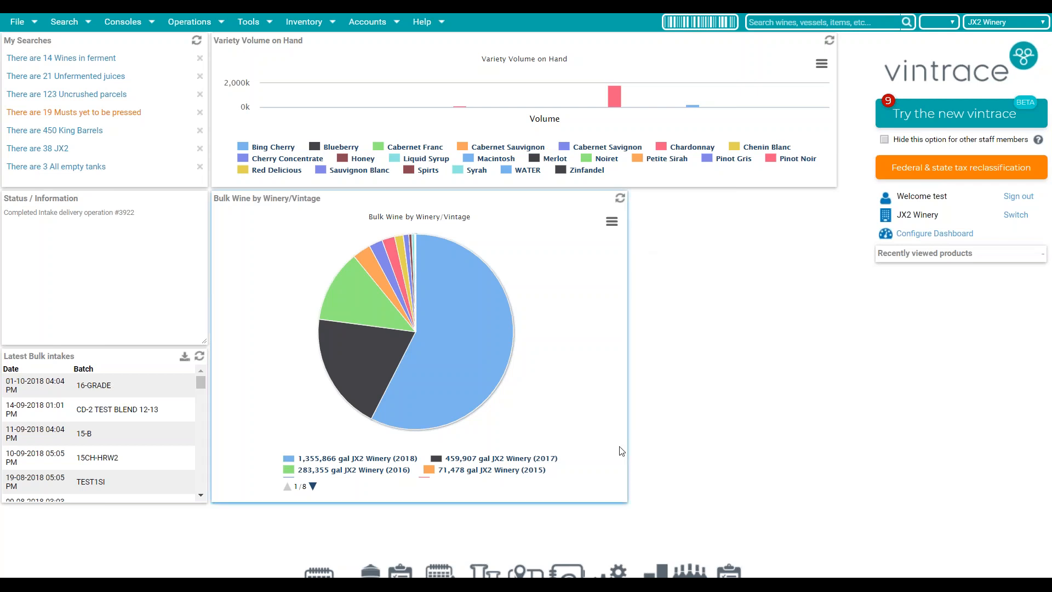
# - Open Winery Setup from the winery setup icon in the bottom dock
pyautogui.click(612, 575)
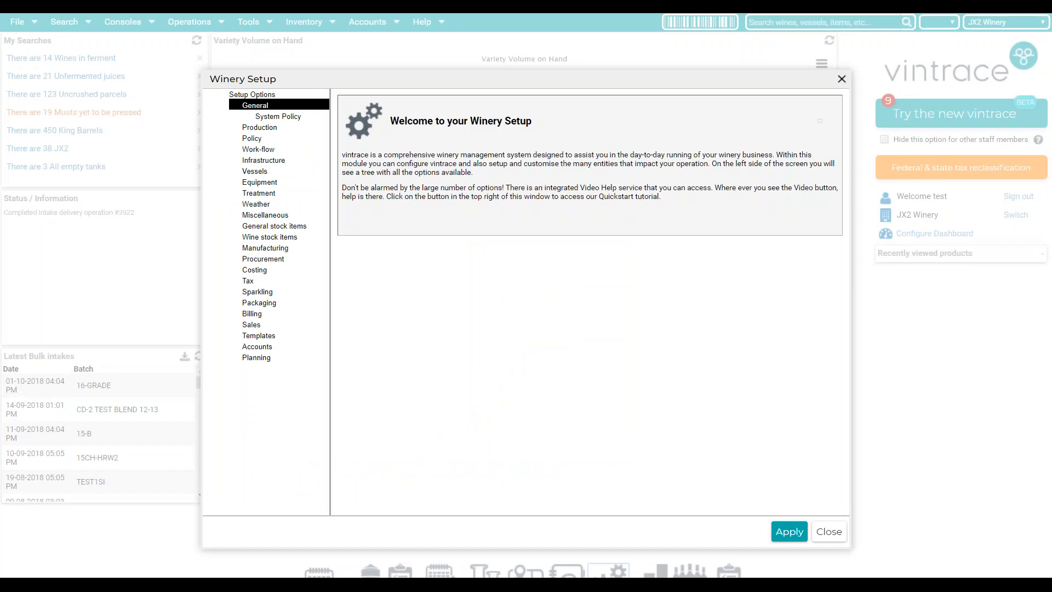
# - Open Work-flow > Defaults and view the default vintage choices
pyautogui.click(256, 149)
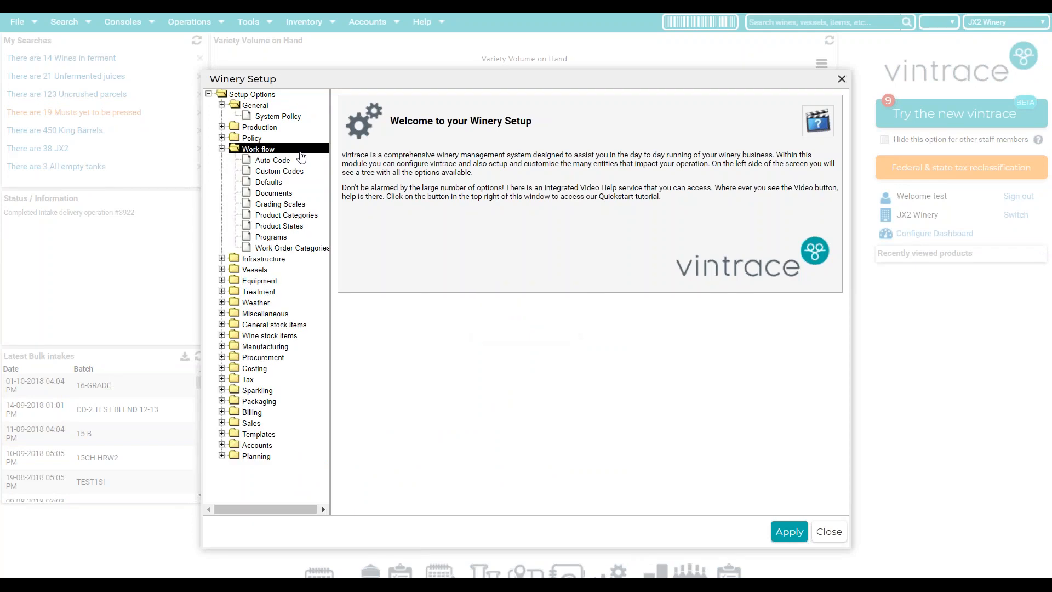
pyautogui.click(264, 183)
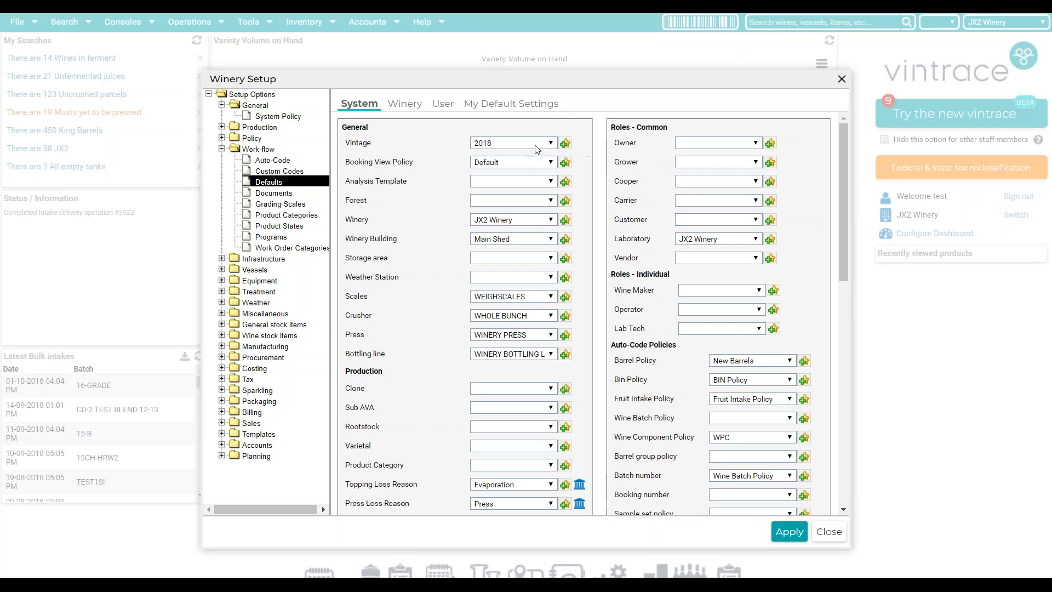
pyautogui.click(537, 147)
pyautogui.click(525, 144)
pyautogui.moveTo(622, 240); pyautogui.dragTo(686, 248)
pyautogui.click(692, 244)
pyautogui.click(692, 243)
pyautogui.click(652, 238)
pyautogui.click(686, 242)
pyautogui.click(683, 244)
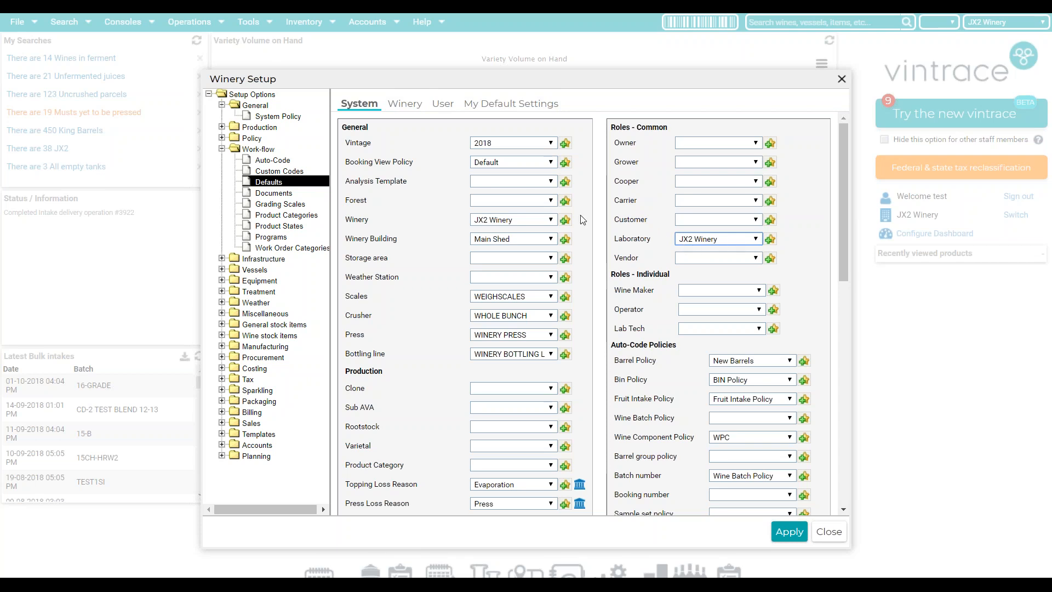
pyautogui.click(392, 102)
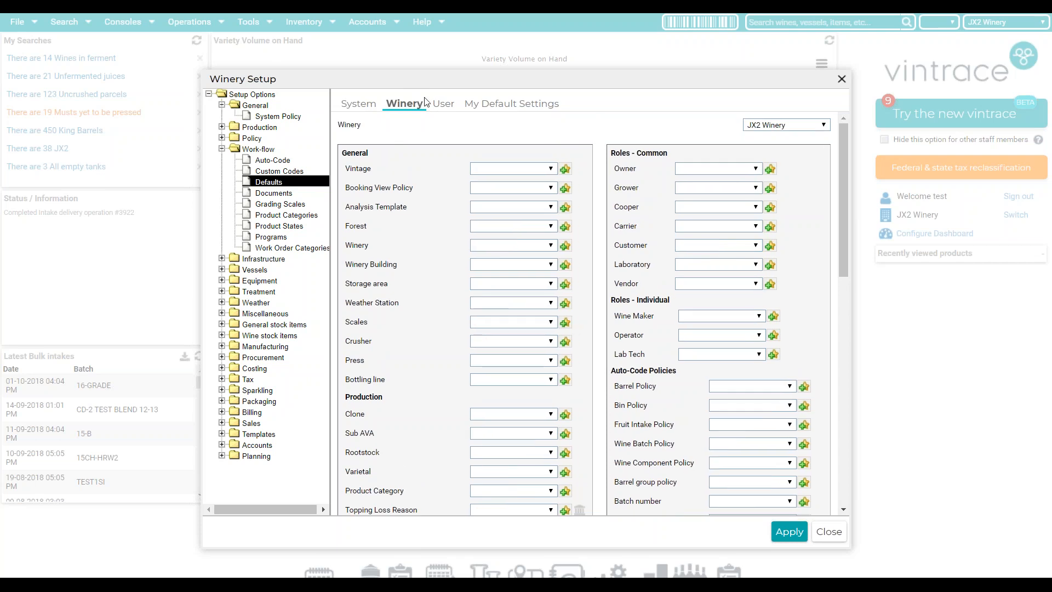
# - Set JX2 Winery's default laboratory to JX2 Winery and apply it
pyautogui.click(747, 127)
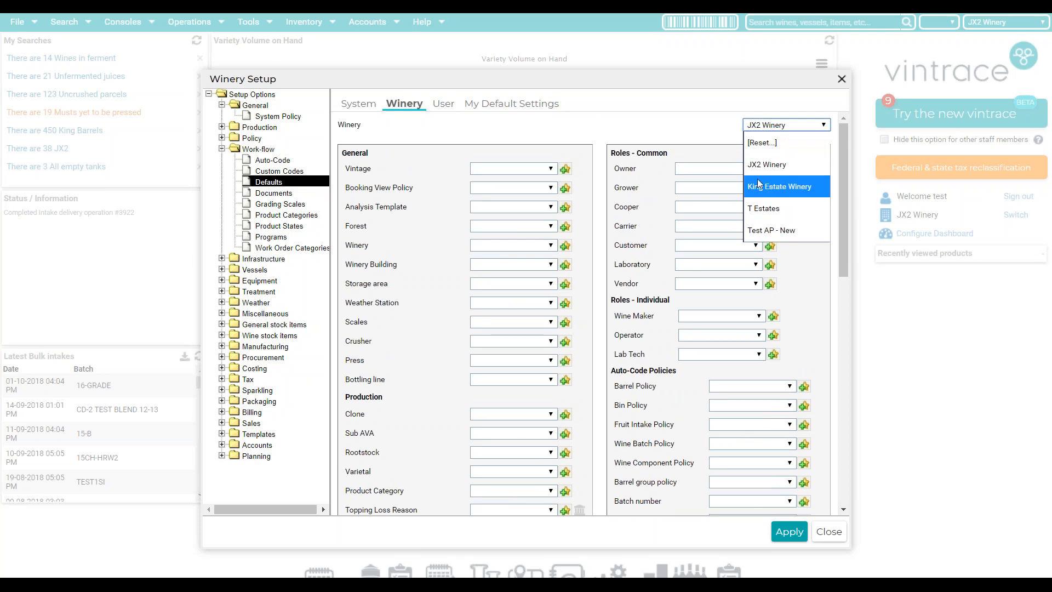
pyautogui.click(710, 131)
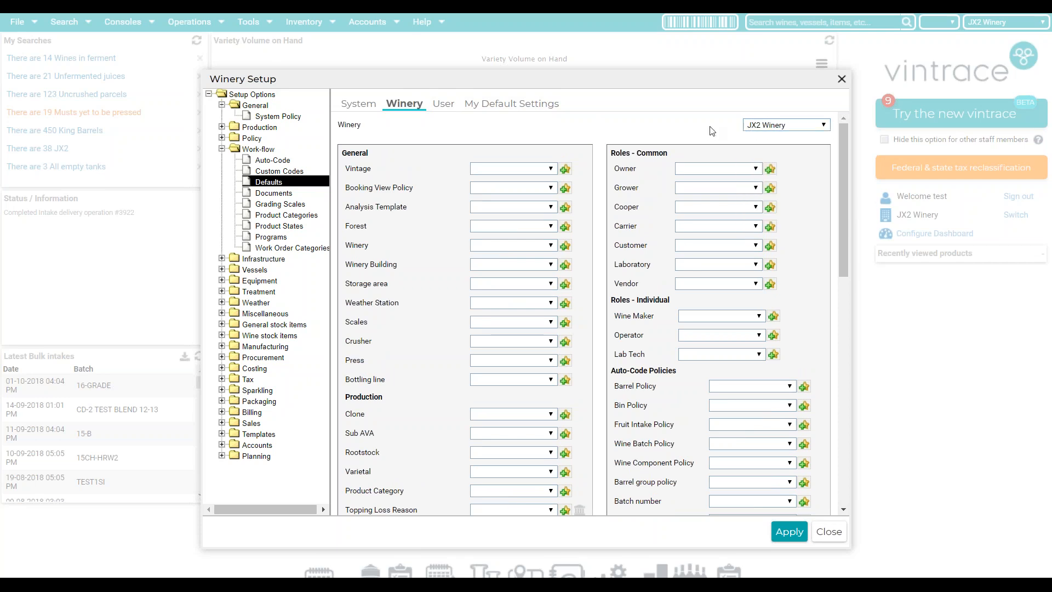
pyautogui.click(693, 265)
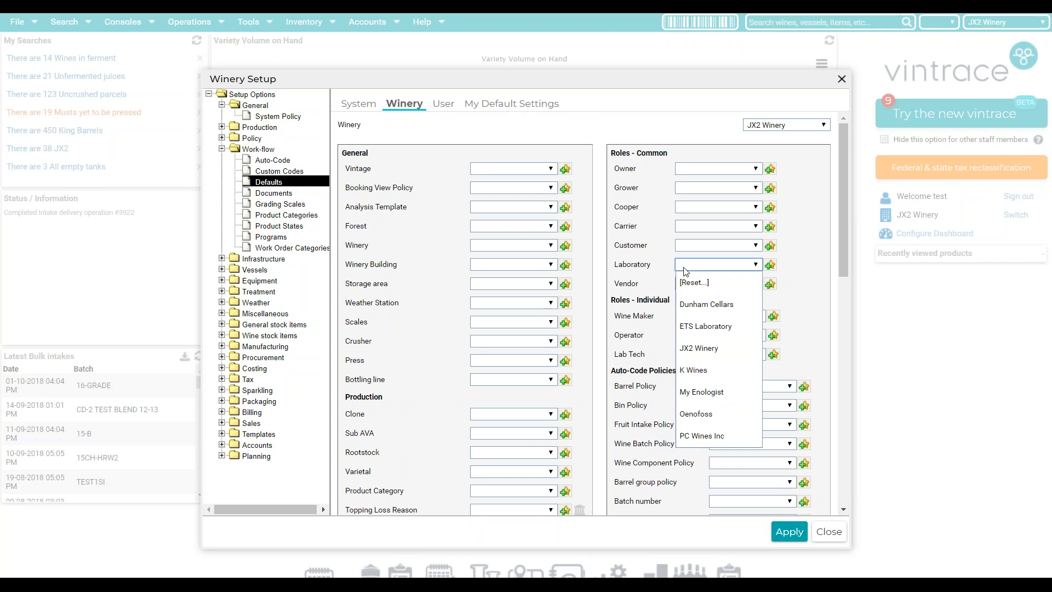
pyautogui.click(695, 351)
pyautogui.click(786, 539)
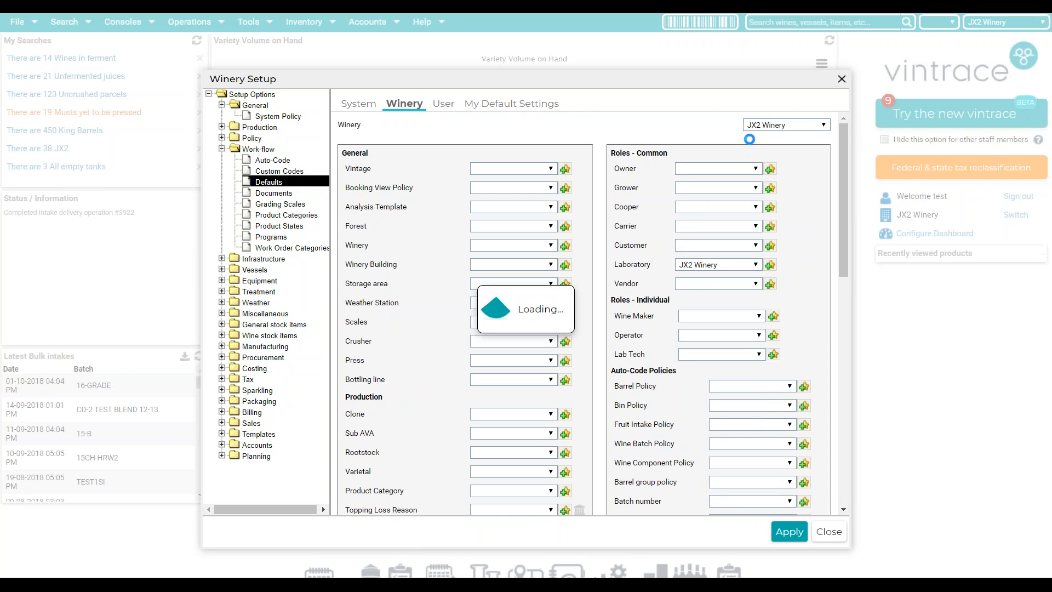
# - Switch to T Estates and set its default laboratory to ETS Laboratory
pyautogui.click(762, 125)
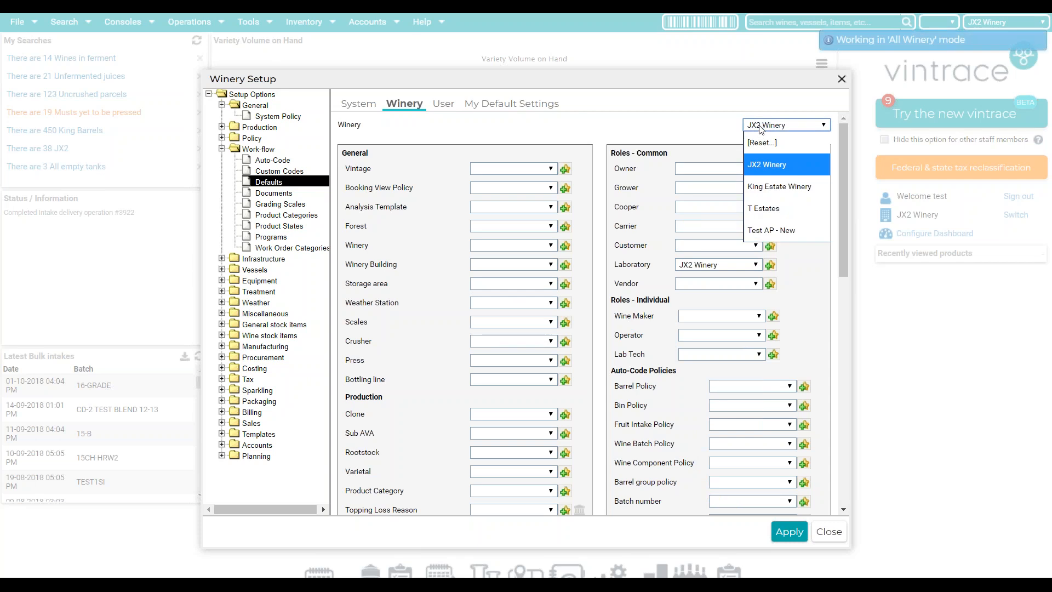
pyautogui.click(767, 209)
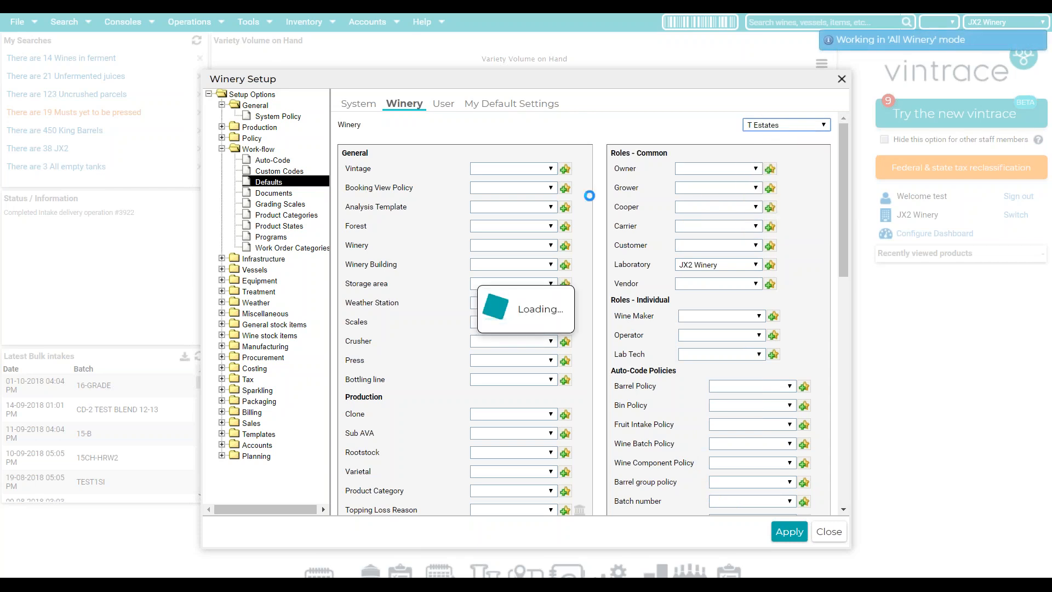
pyautogui.click(701, 268)
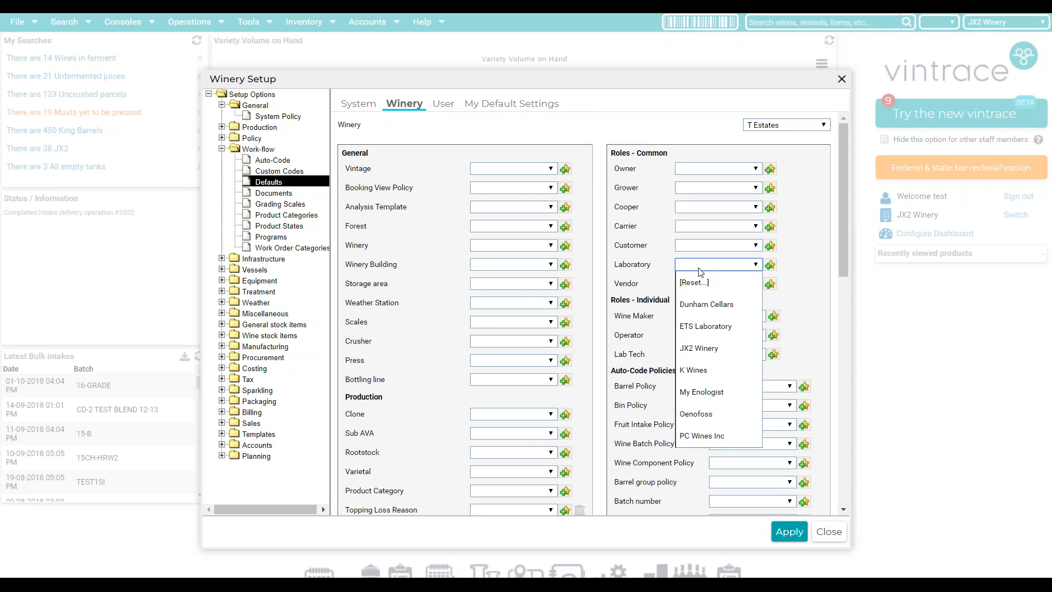
pyautogui.click(693, 326)
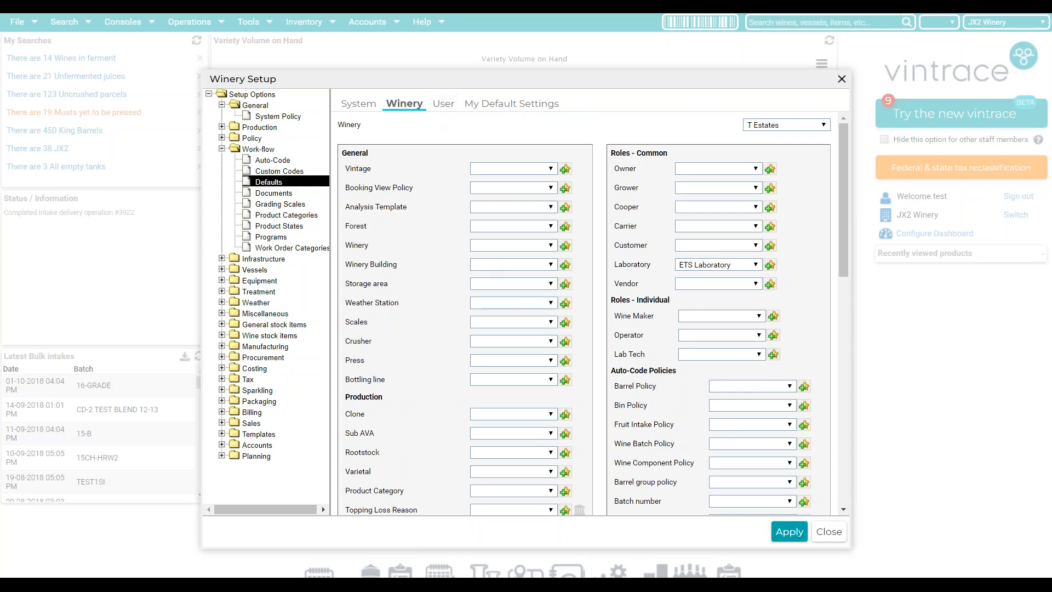
pyautogui.click(444, 103)
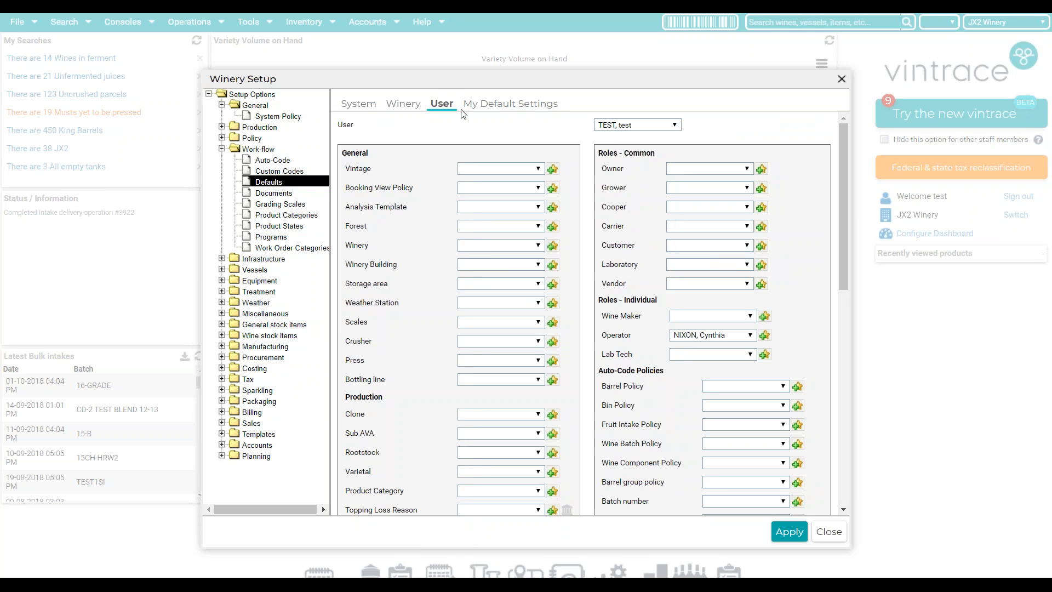
# - Set a different staff member as the user's default operator, apply, and view My Default Settings
pyautogui.click(685, 342)
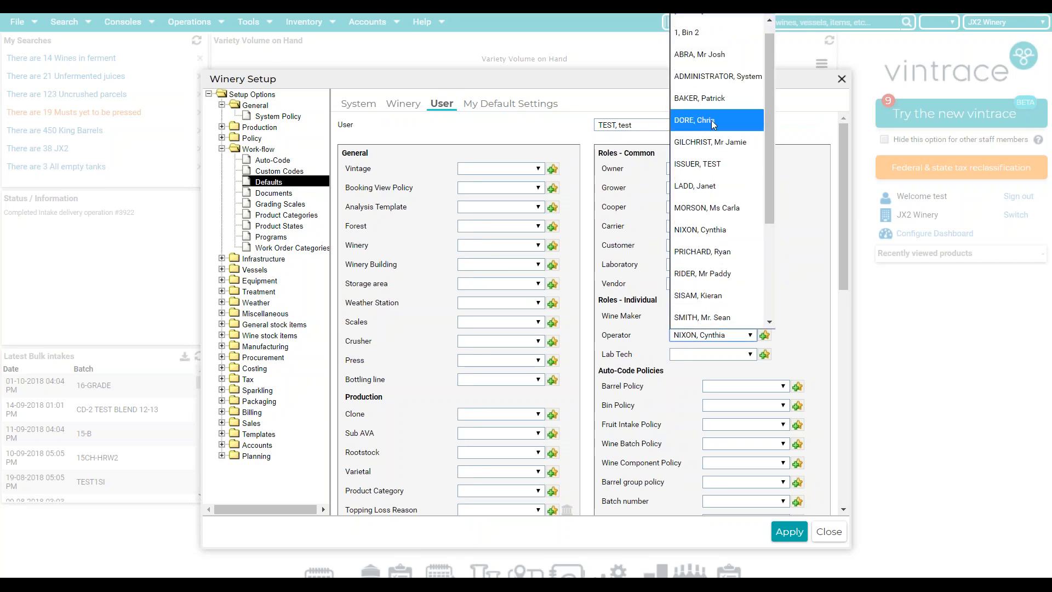
pyautogui.click(712, 120)
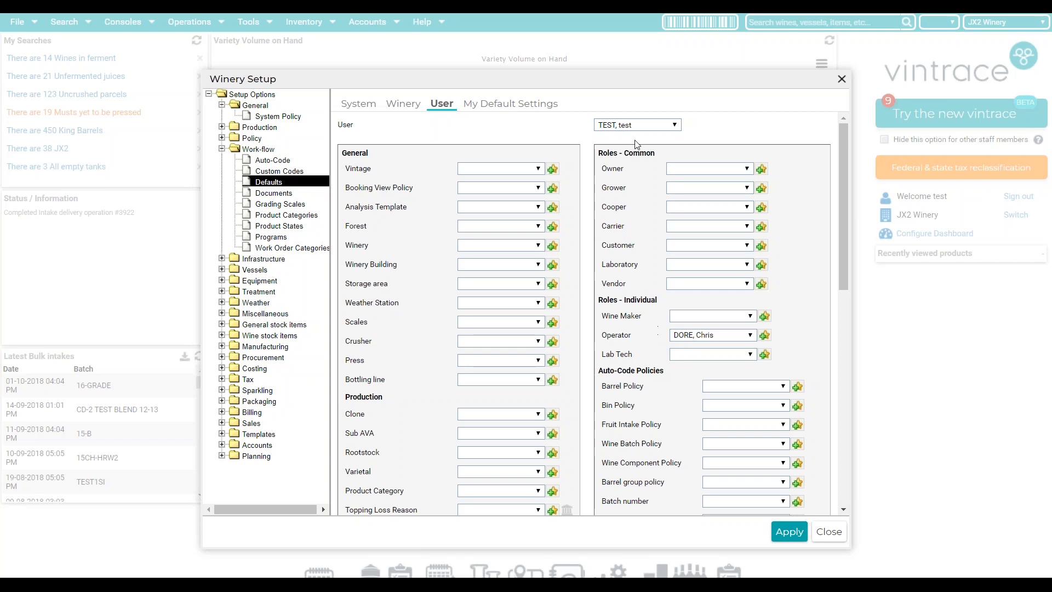
pyautogui.click(783, 538)
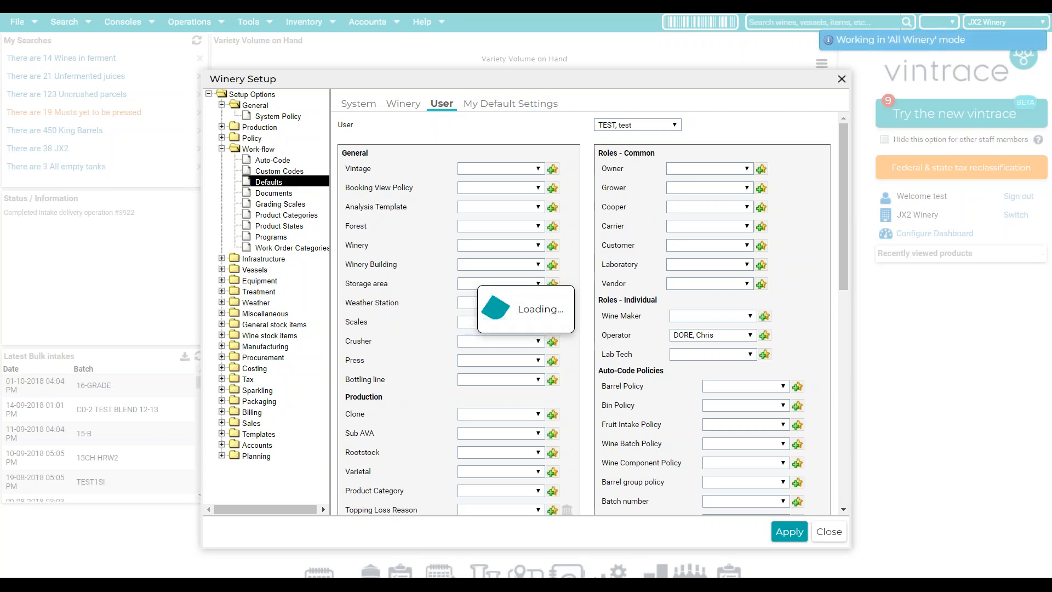
pyautogui.click(525, 106)
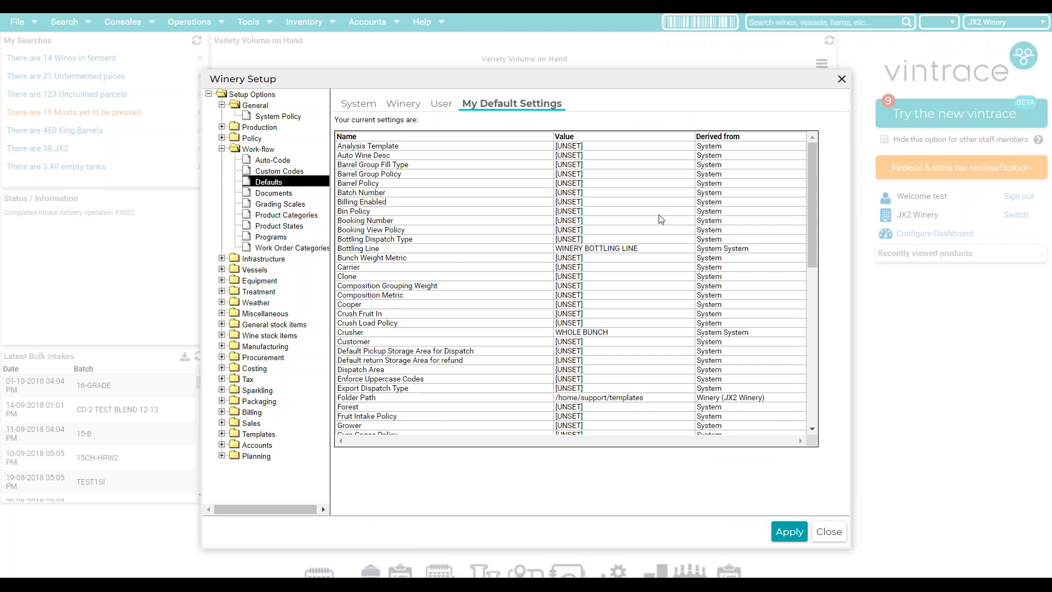
pyautogui.scroll(-4, 653, 230)
pyautogui.scroll(-10, 653, 233)
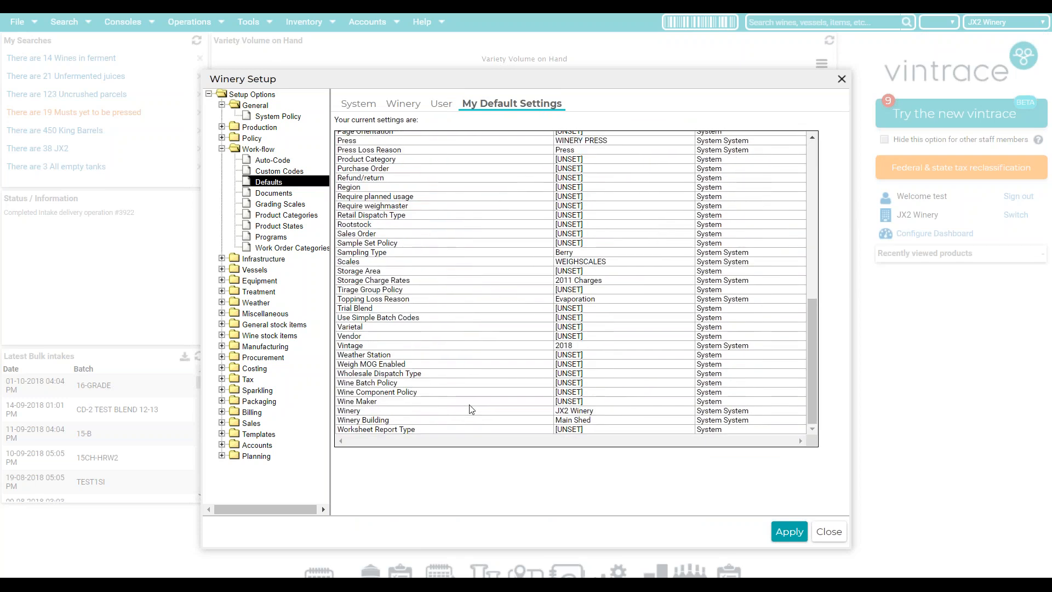
pyautogui.moveTo(555, 411); pyautogui.dragTo(603, 416)
pyautogui.scroll(5, 565, 230)
pyautogui.scroll(1, 577, 215)
pyautogui.moveTo(606, 277); pyautogui.dragTo(700, 286)
pyautogui.moveTo(724, 241); pyautogui.dragTo(703, 241)
pyautogui.moveTo(739, 277); pyautogui.dragTo(715, 272)
pyautogui.scroll(1, 614, 302)
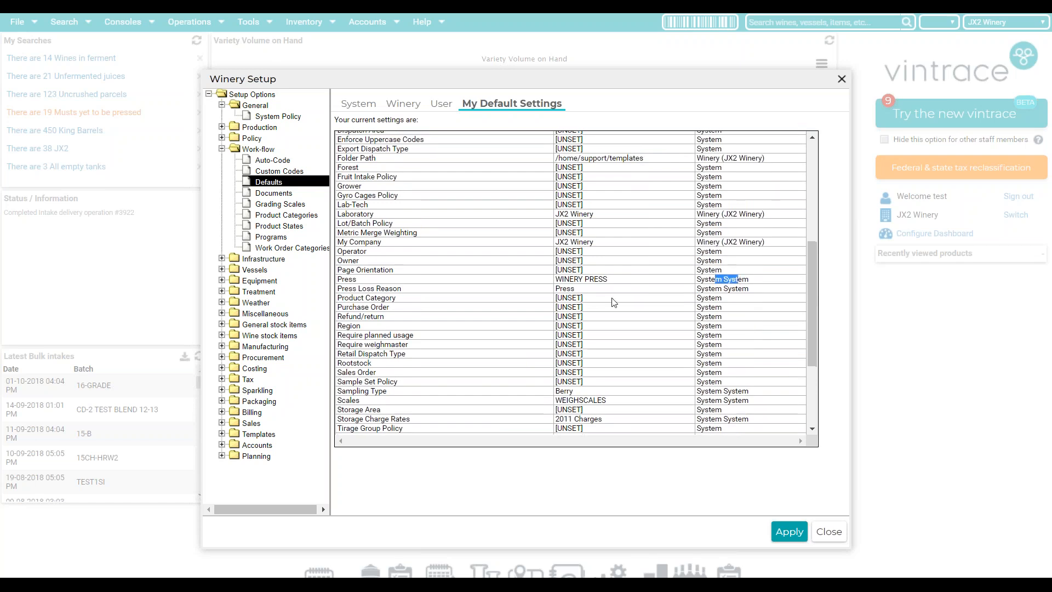
pyautogui.scroll(8, 614, 302)
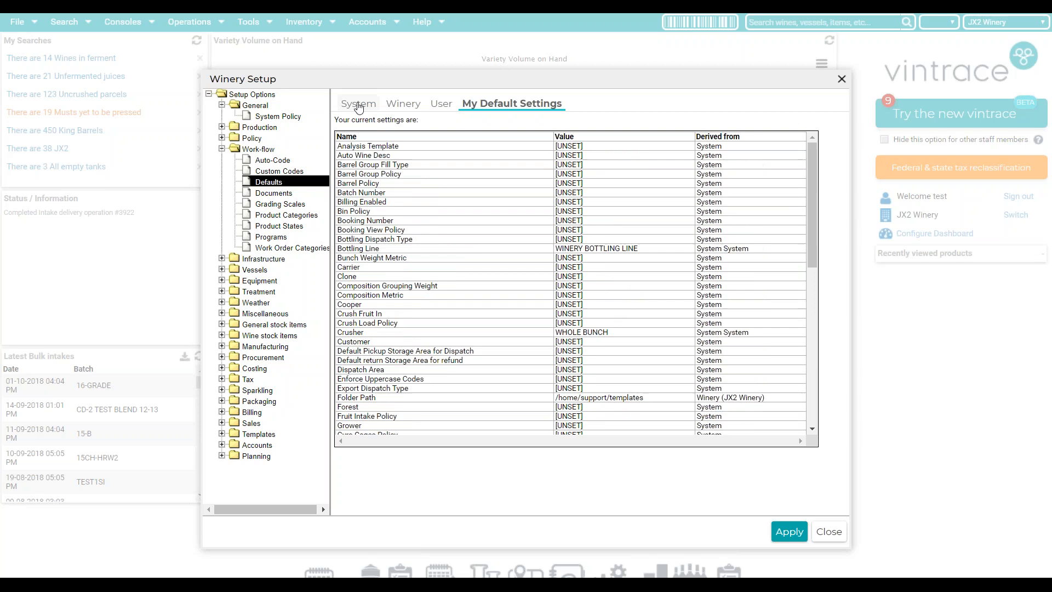
# - Scroll through the System tab defaults, then open the Work-flow Auto-Code policy list
pyautogui.click(359, 105)
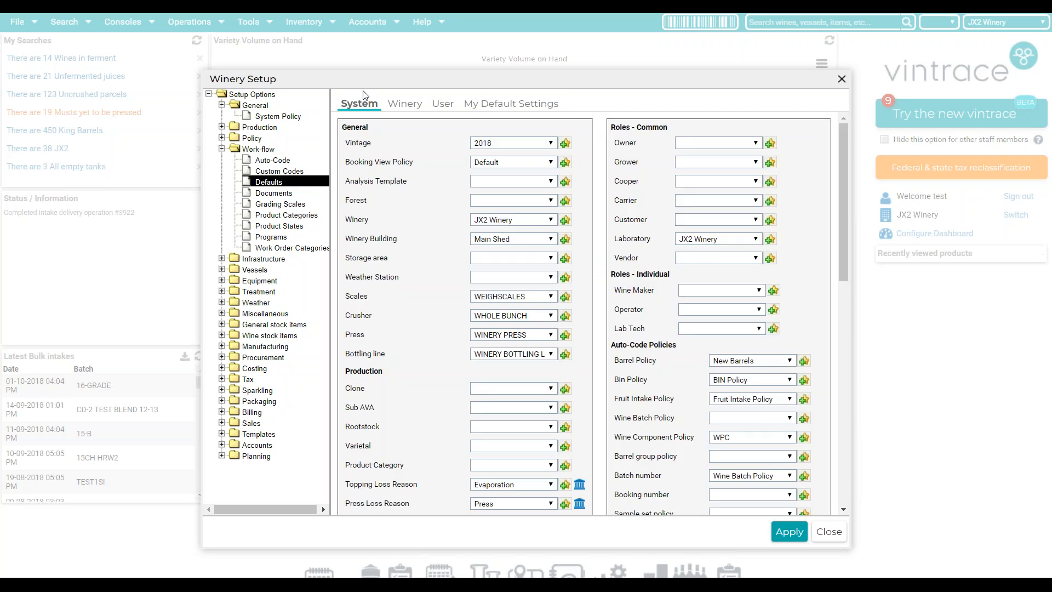
pyautogui.moveTo(844, 150); pyautogui.dragTo(842, 214)
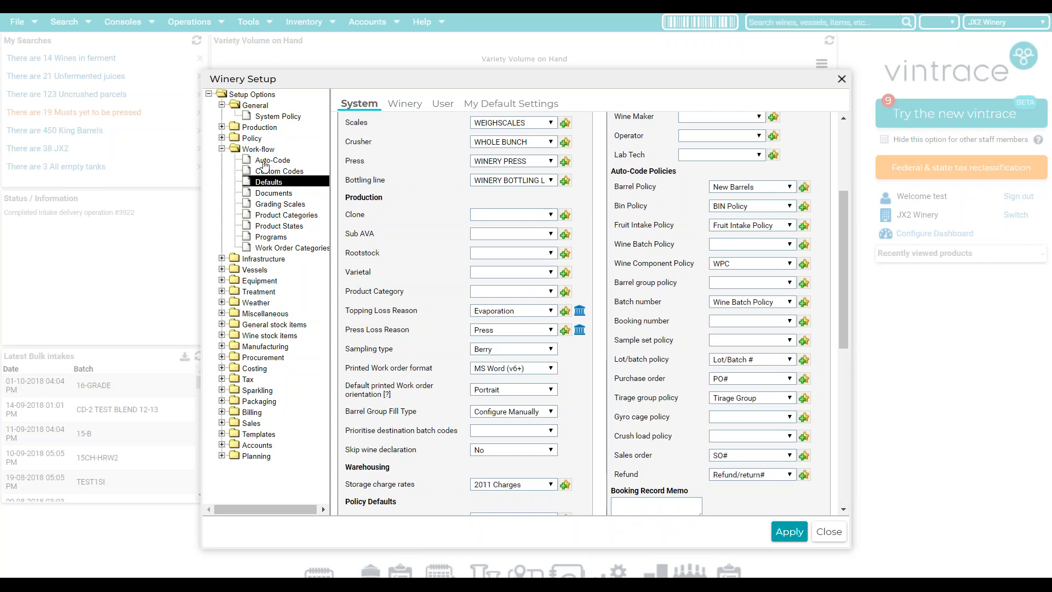
pyautogui.click(282, 162)
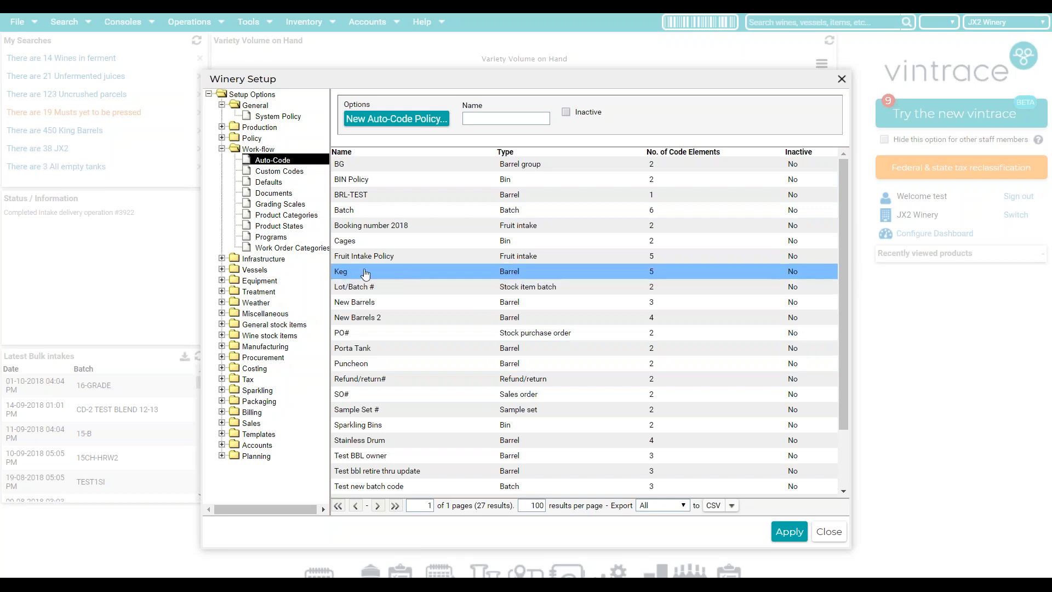
# - Open the Keg auto-code policy, keep its type as Barrel, and browse barrel attributes
pyautogui.click(519, 277)
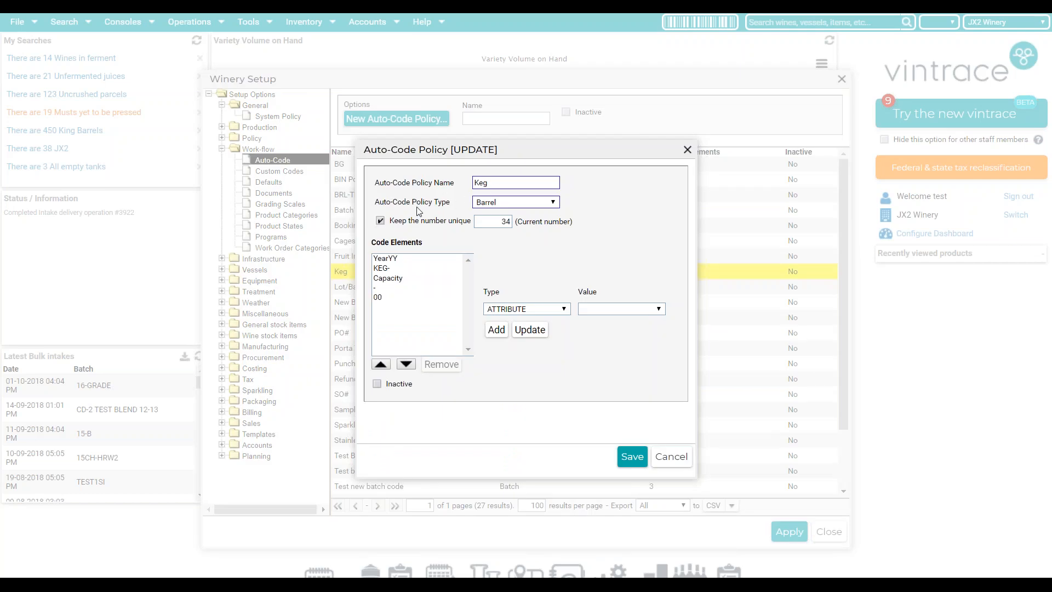
pyautogui.click(507, 208)
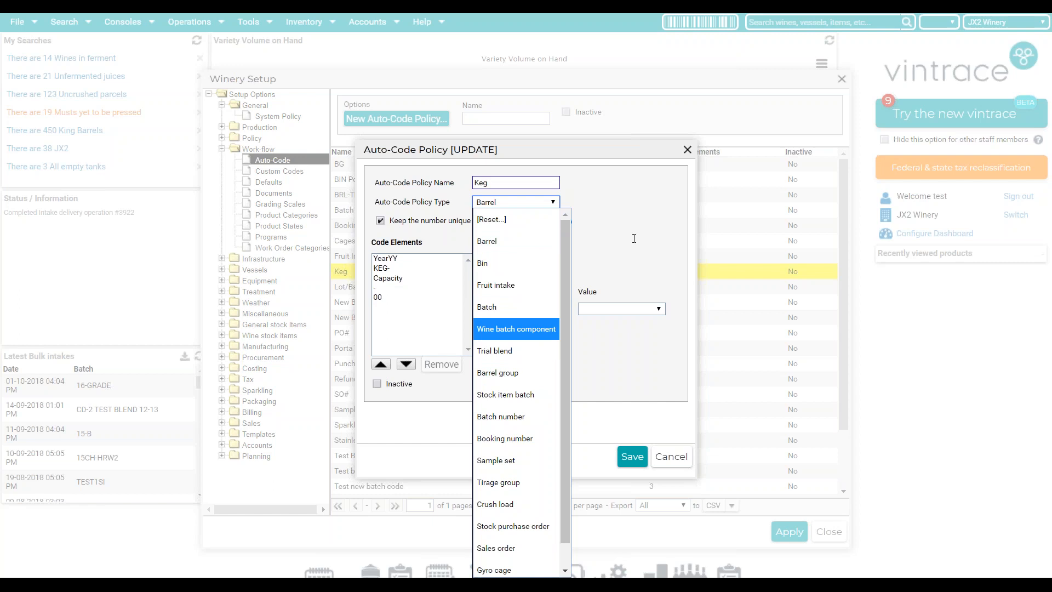
pyautogui.click(626, 222)
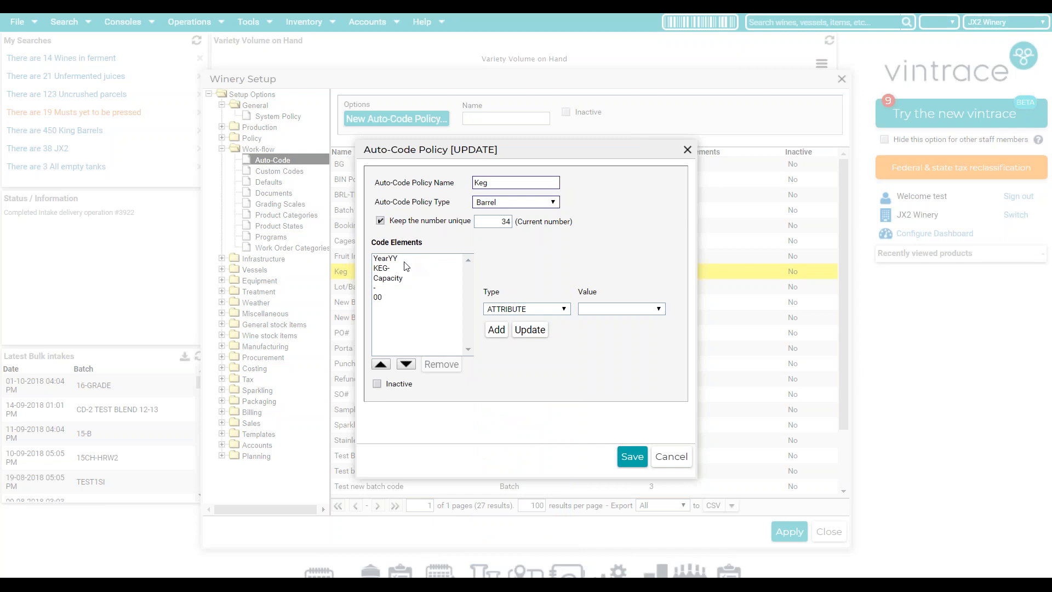
pyautogui.click(517, 311)
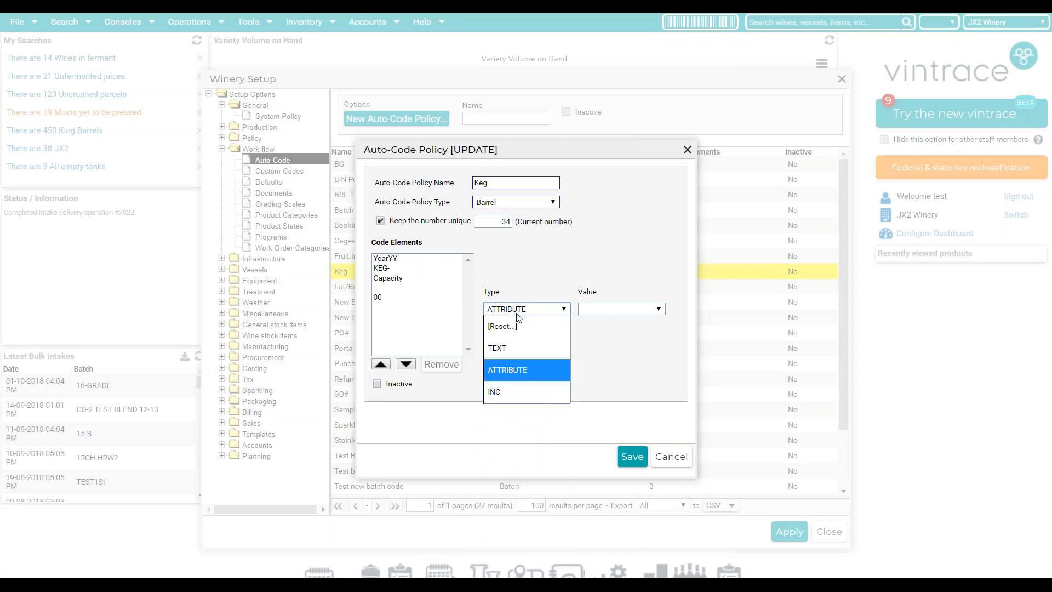
pyautogui.click(615, 310)
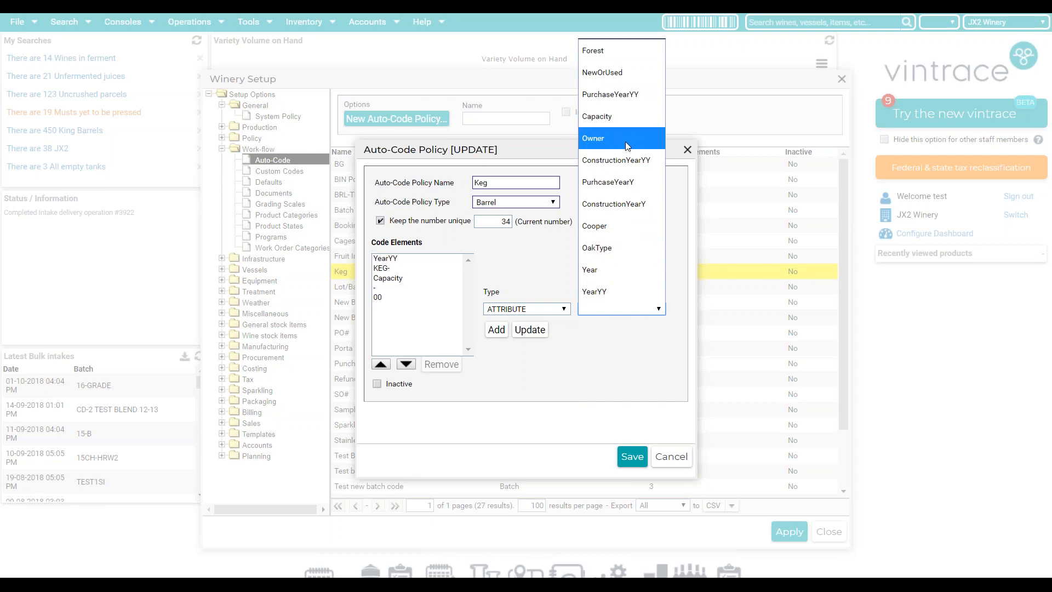
pyautogui.click(611, 389)
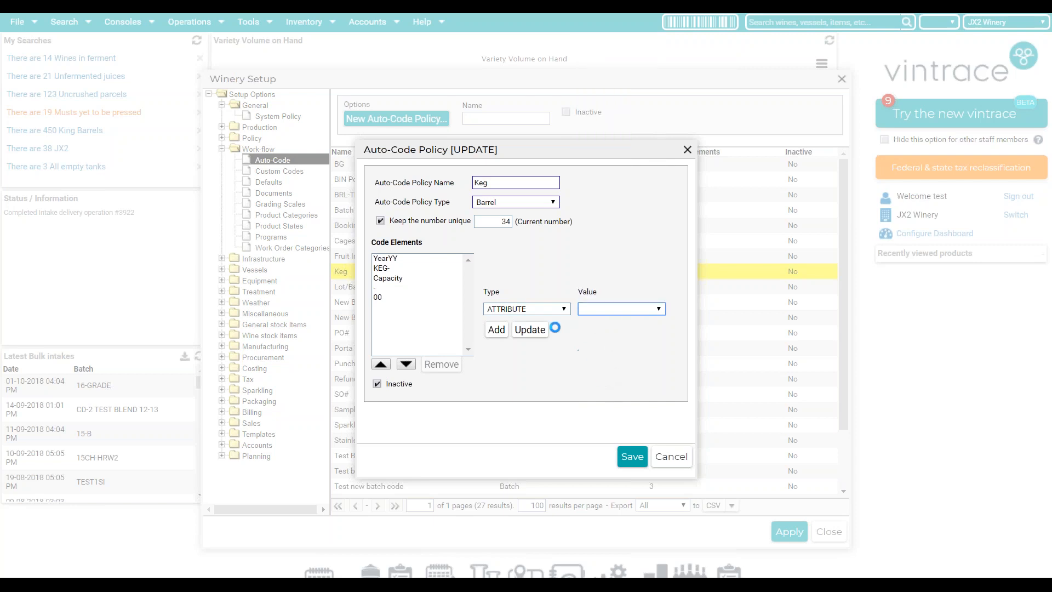
# - Add a plain-text KEG code element, then remove the extra duplicate KEG element
pyautogui.click(564, 309)
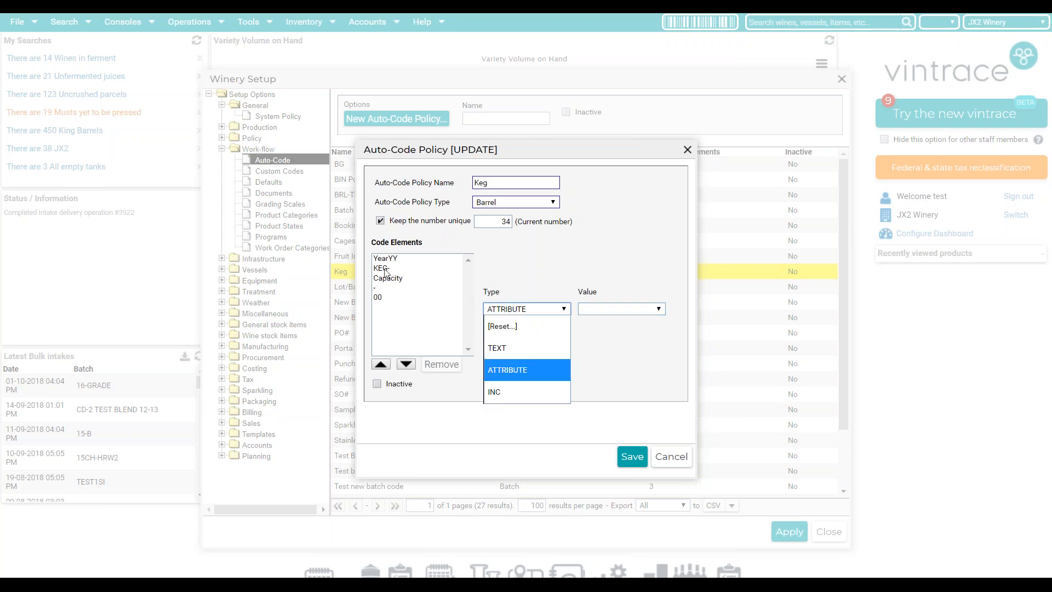
pyautogui.click(520, 348)
pyautogui.click(594, 309)
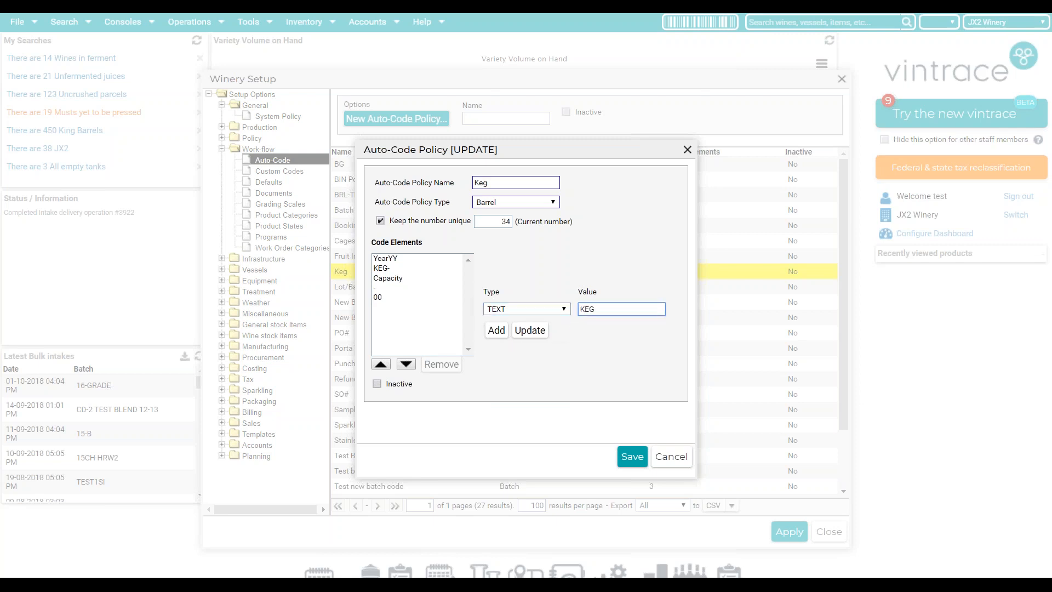
pyautogui.click(496, 330)
pyautogui.click(381, 308)
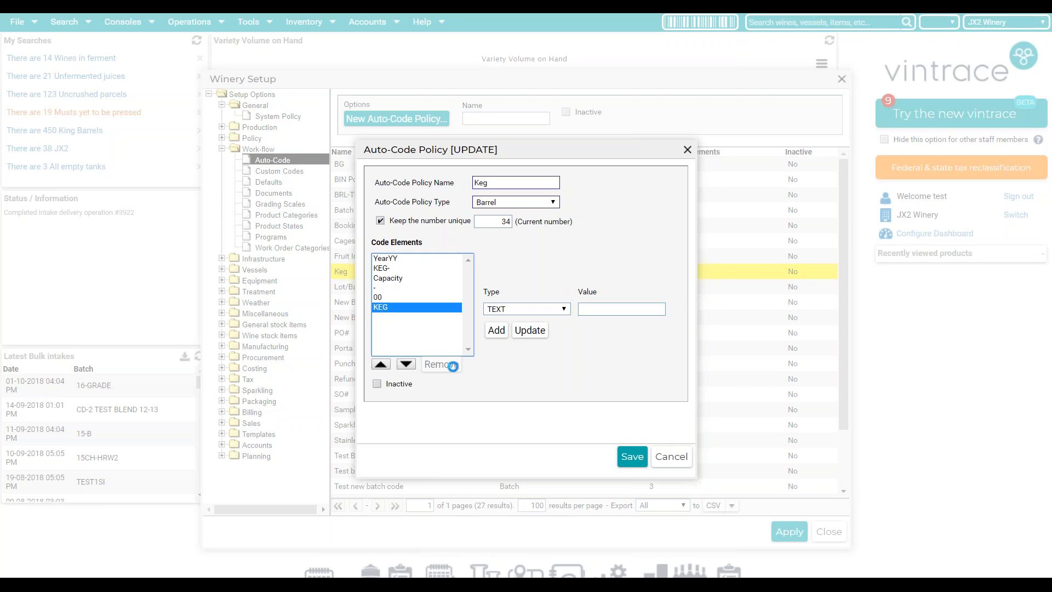
pyautogui.click(379, 299)
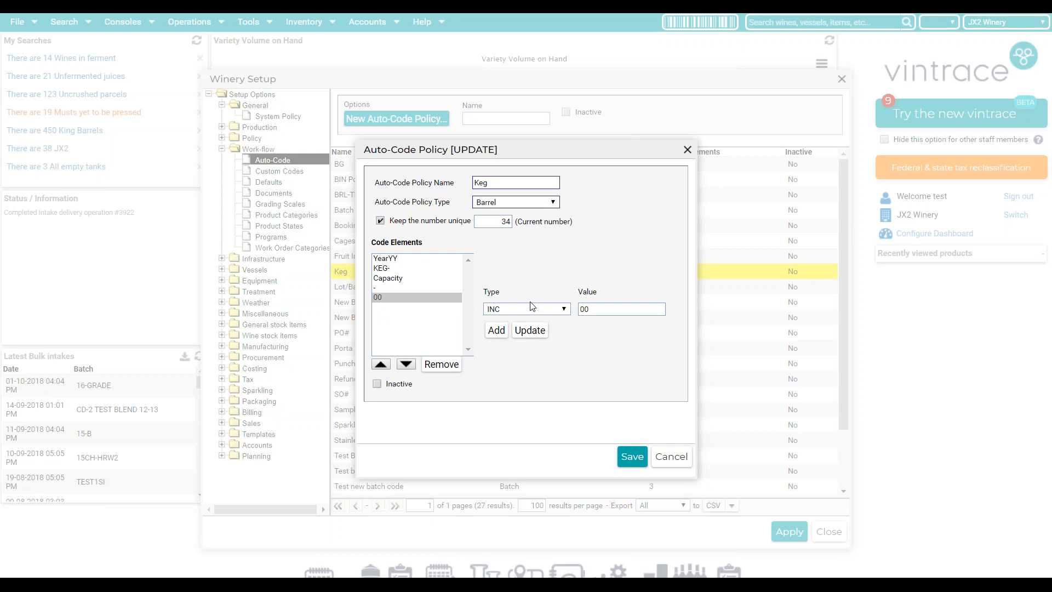
# - Keep the counter element as INC with value 00, leaving the current number at 34
pyautogui.click(528, 309)
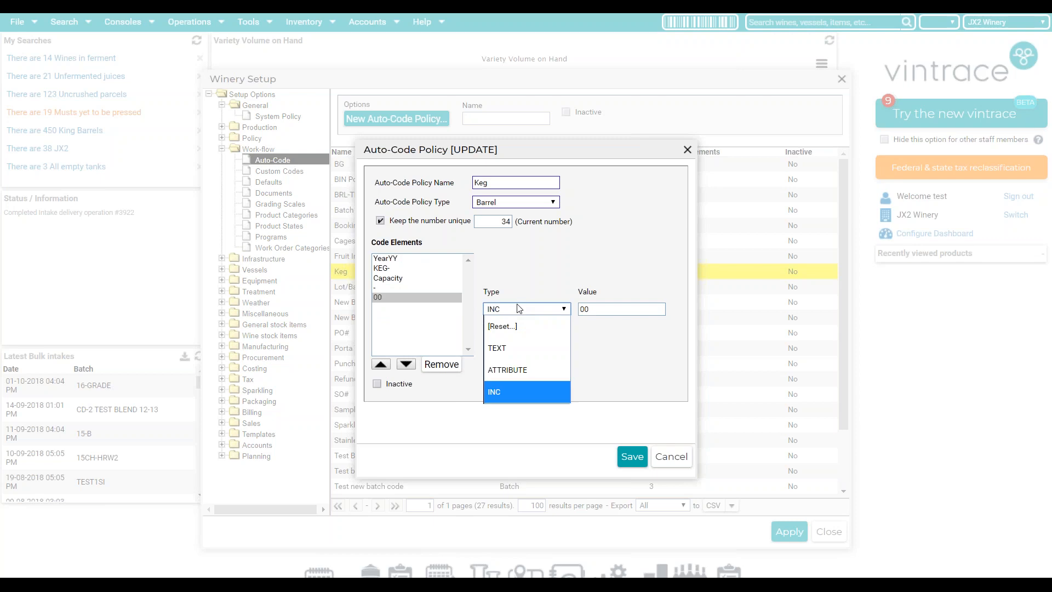
pyautogui.click(501, 395)
pyautogui.click(608, 309)
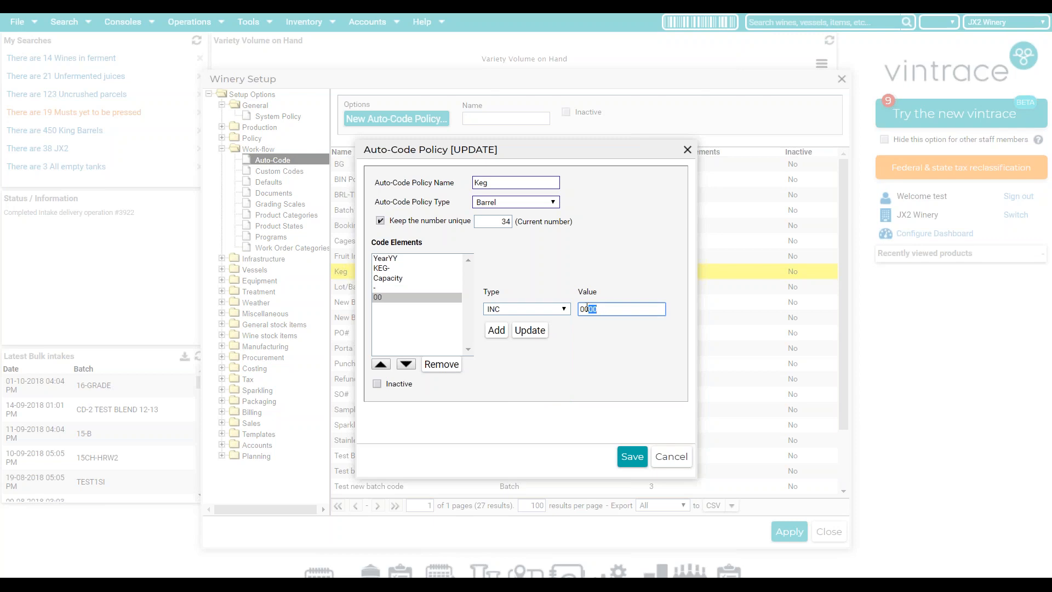
pyautogui.press('BackSpace')
pyautogui.doubleClick(507, 220)
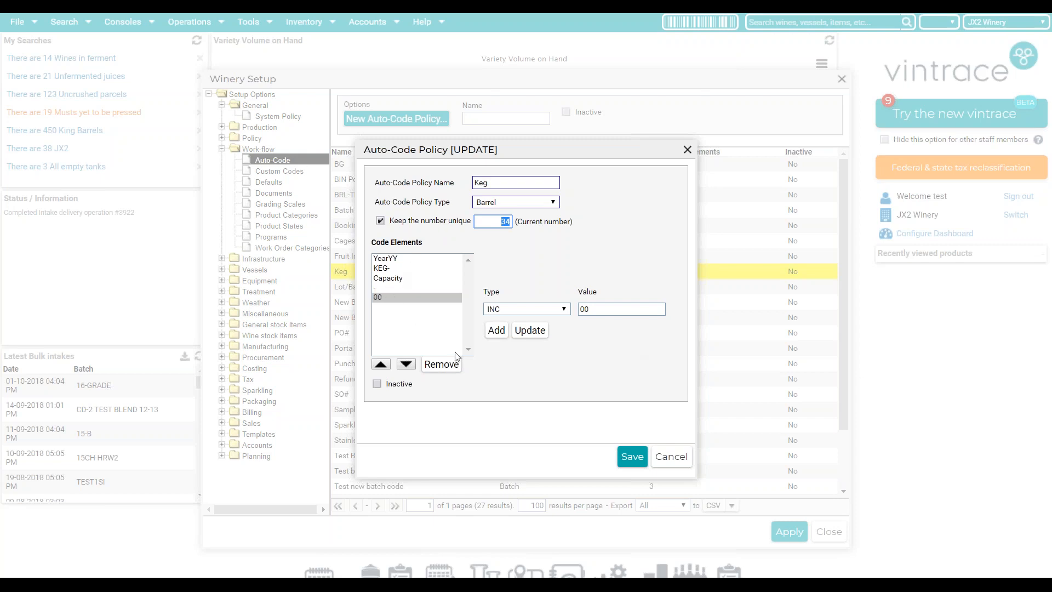
pyautogui.click(687, 150)
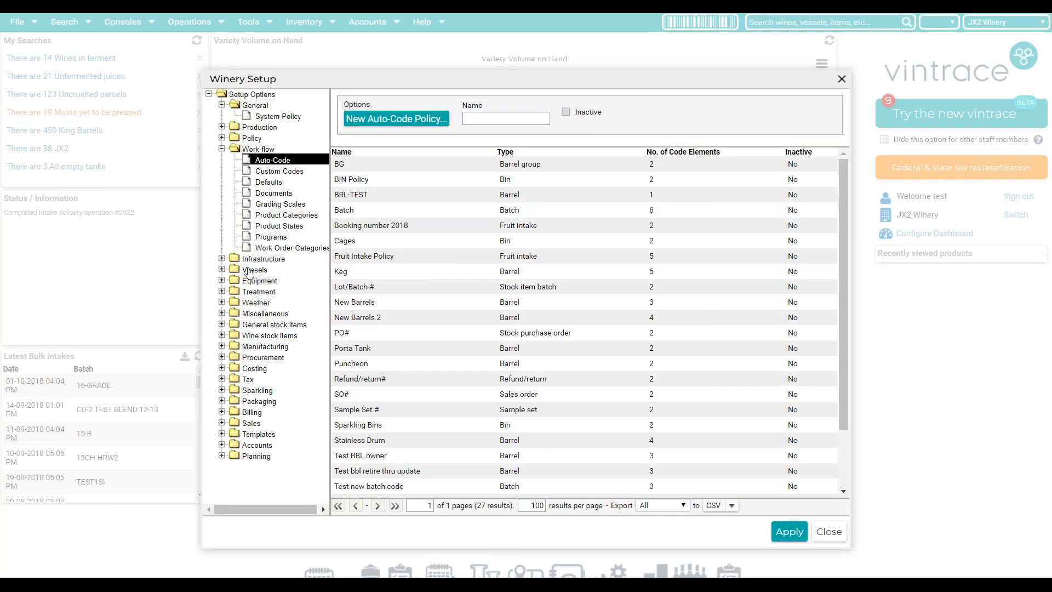
pyautogui.click(251, 270)
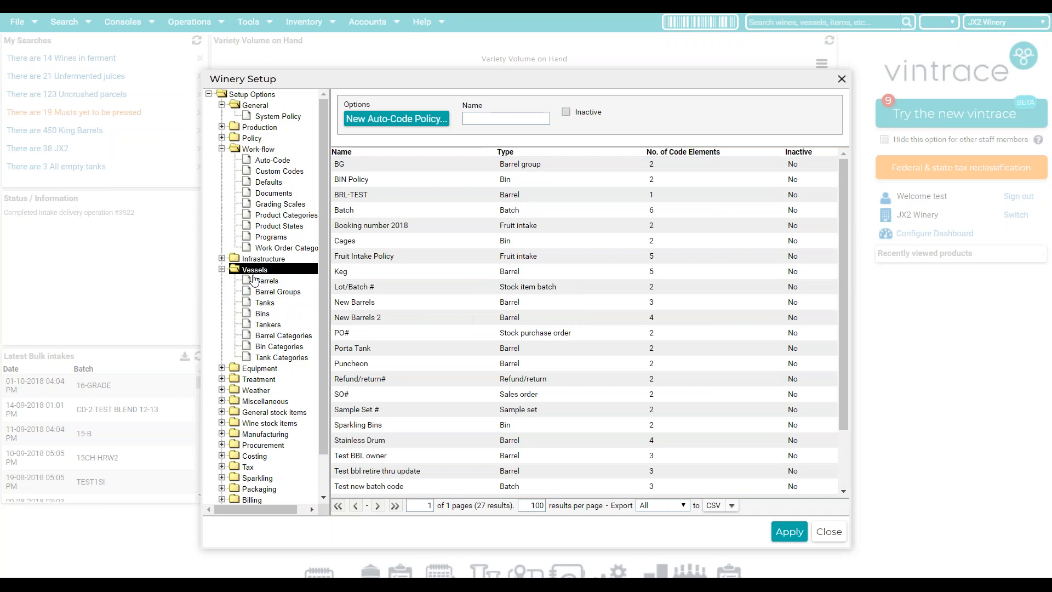
# - Start new barrels under Vessels > Barrels using the Keg auto-code, owned by JX2 Winery
pyautogui.click(259, 282)
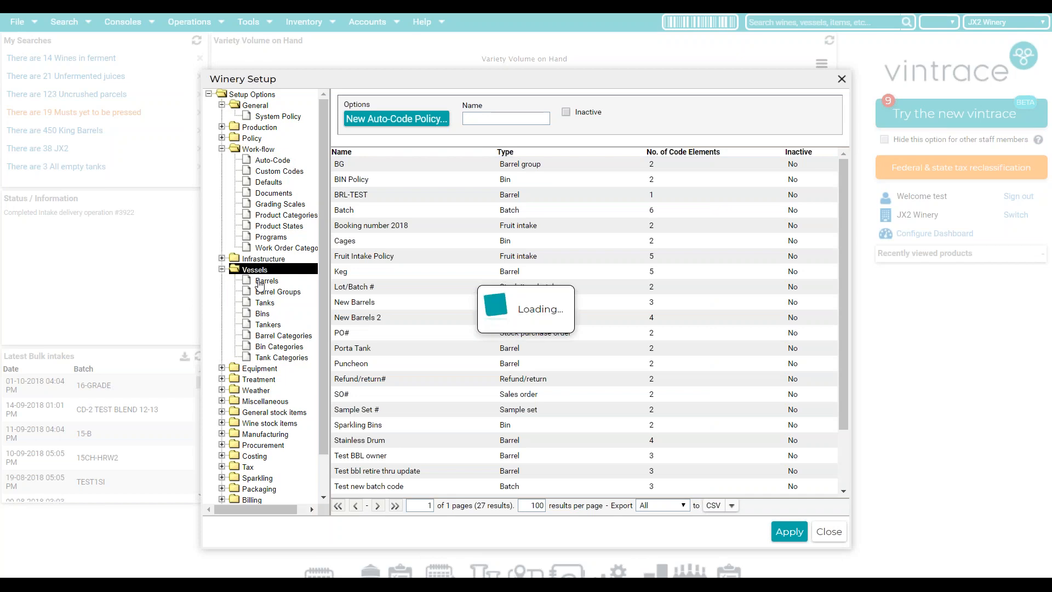
pyautogui.click(363, 120)
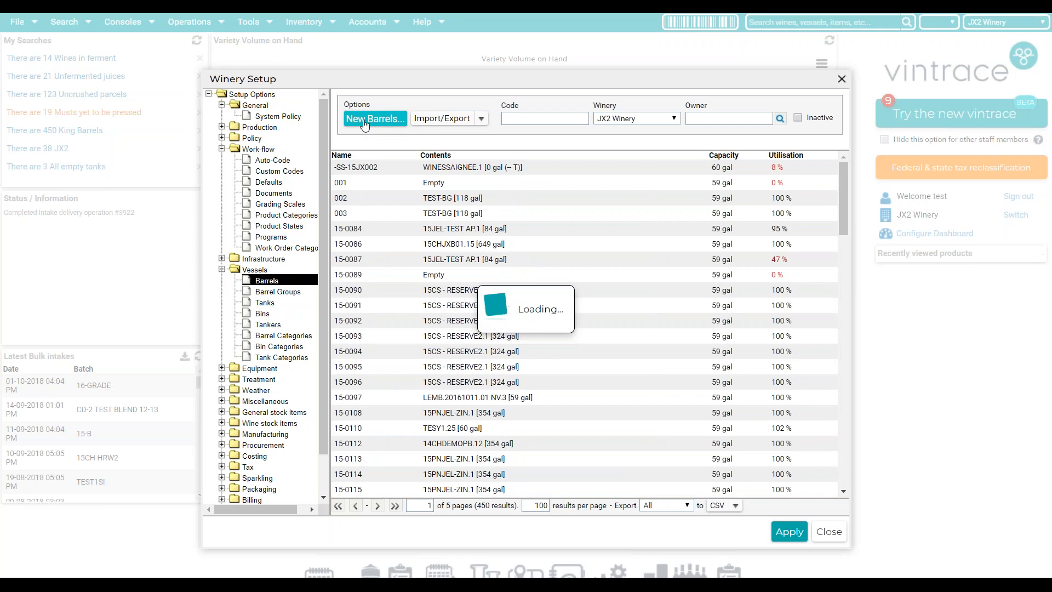
pyautogui.click(468, 135)
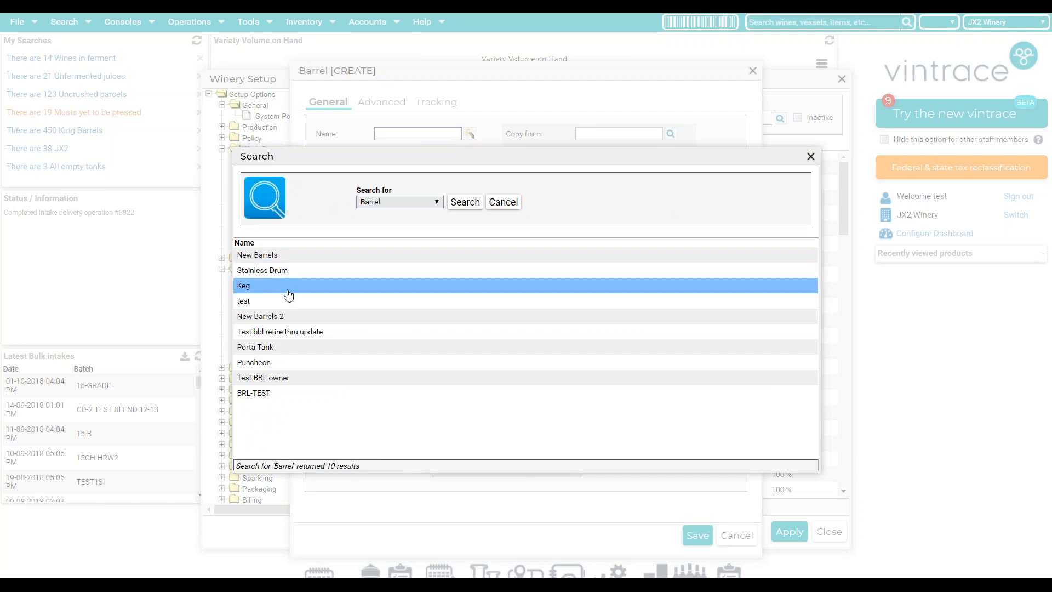
pyautogui.click(286, 295)
pyautogui.doubleClick(286, 295)
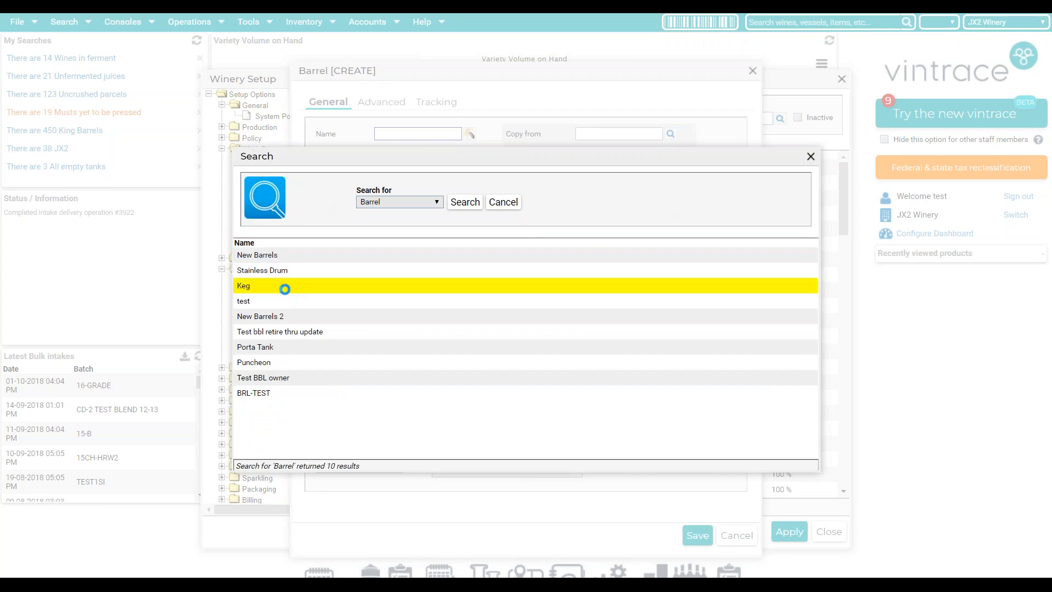
pyautogui.click(393, 174)
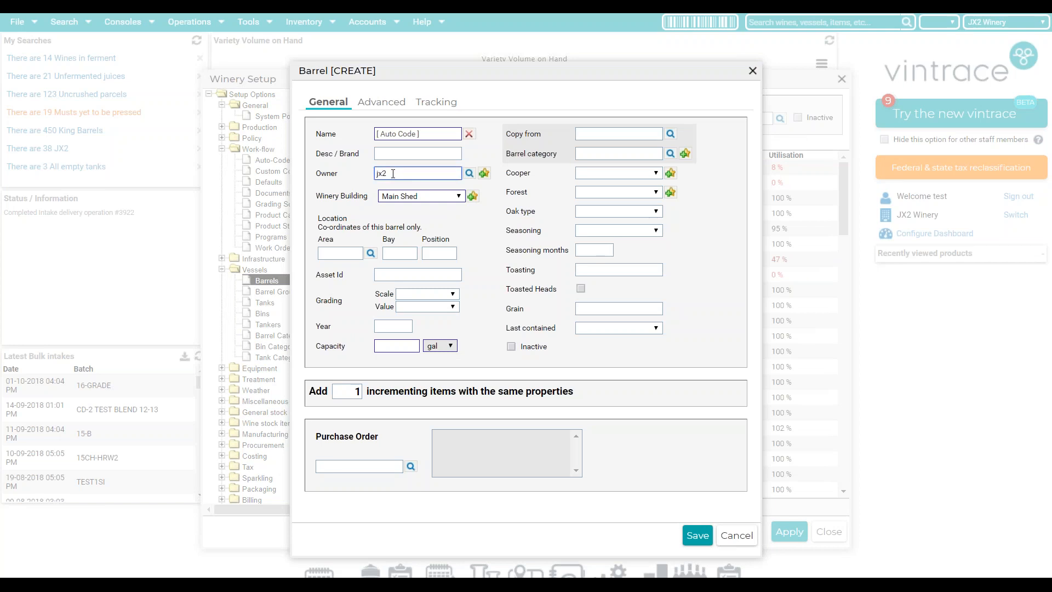
pyautogui.write('jx2')
pyautogui.press('Return')
pyautogui.doubleClick(362, 254)
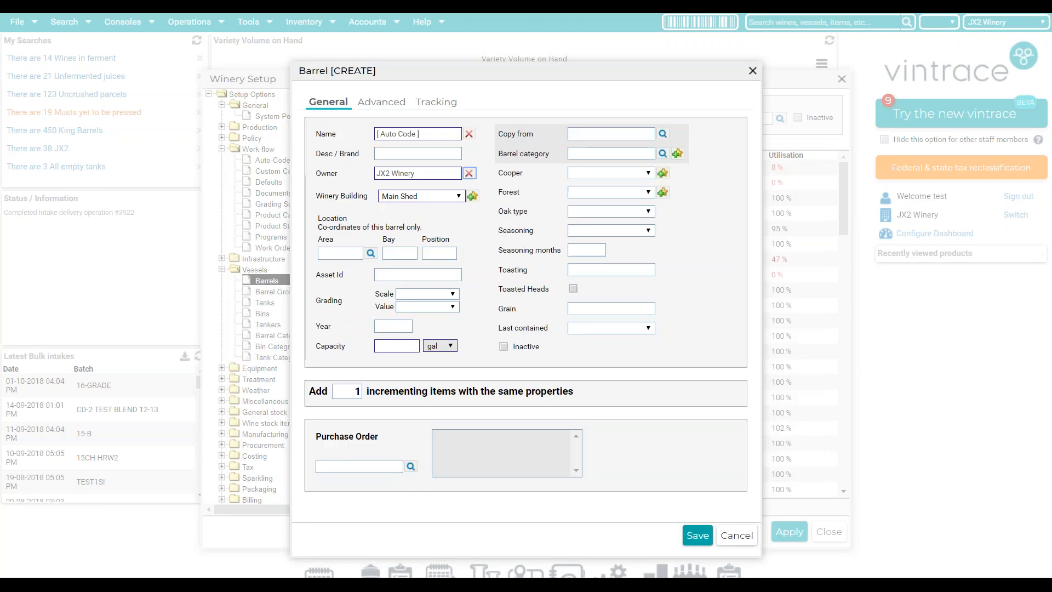
# - Enter a capacity of 15 and a quantity of 3 for the new barrels
pyautogui.click(396, 344)
pyautogui.write('15')
pyautogui.click(335, 396)
pyautogui.write('3')
pyautogui.click(624, 437)
pyautogui.click(664, 154)
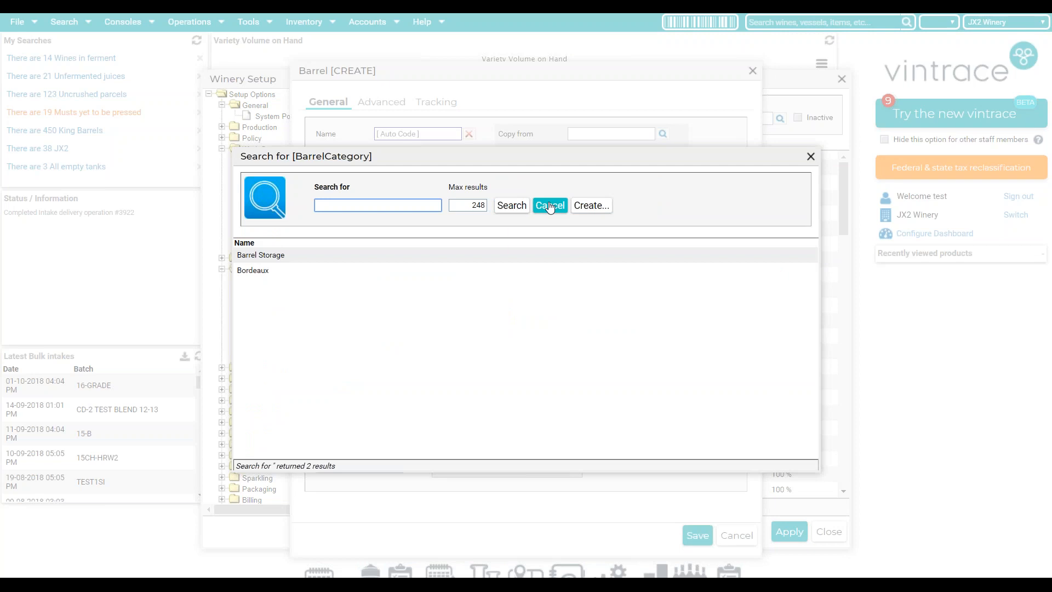
pyautogui.click(551, 206)
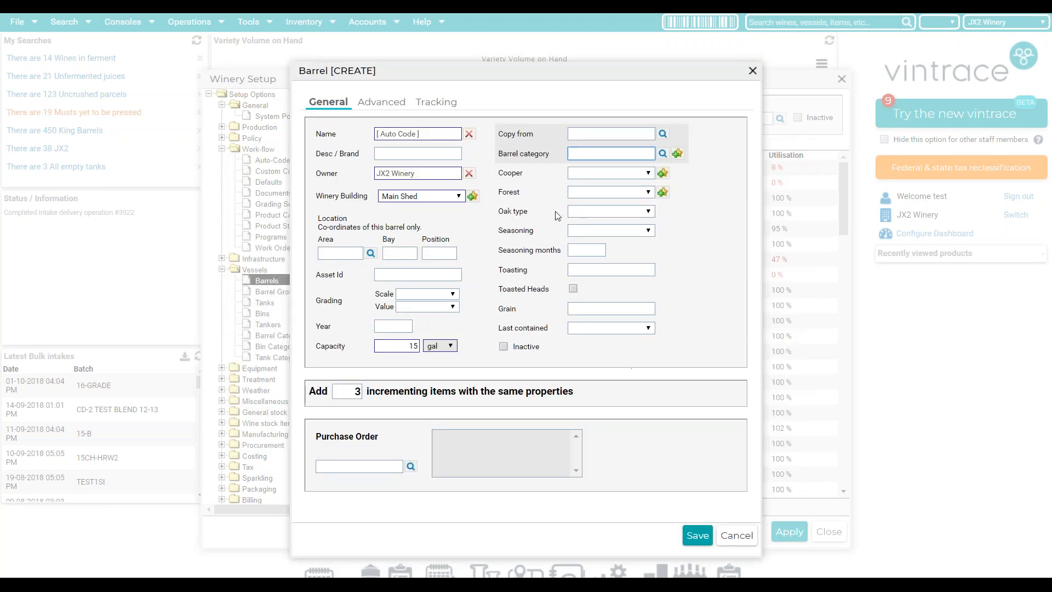
# - Fill in the missing year 2018 after the save error, and save the three keg barrels
pyautogui.click(695, 542)
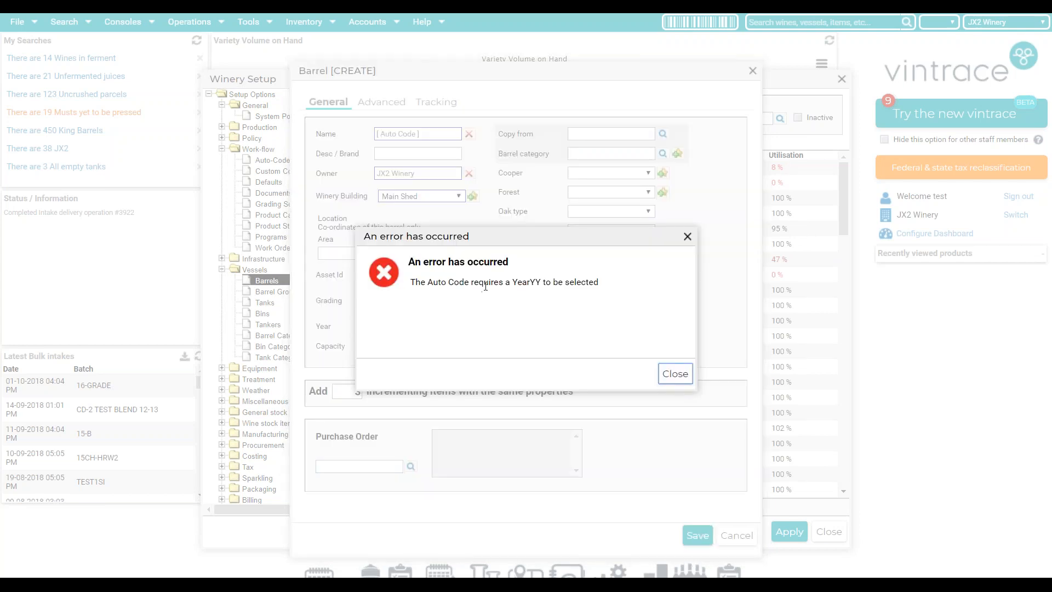
pyautogui.moveTo(541, 282); pyautogui.dragTo(522, 282)
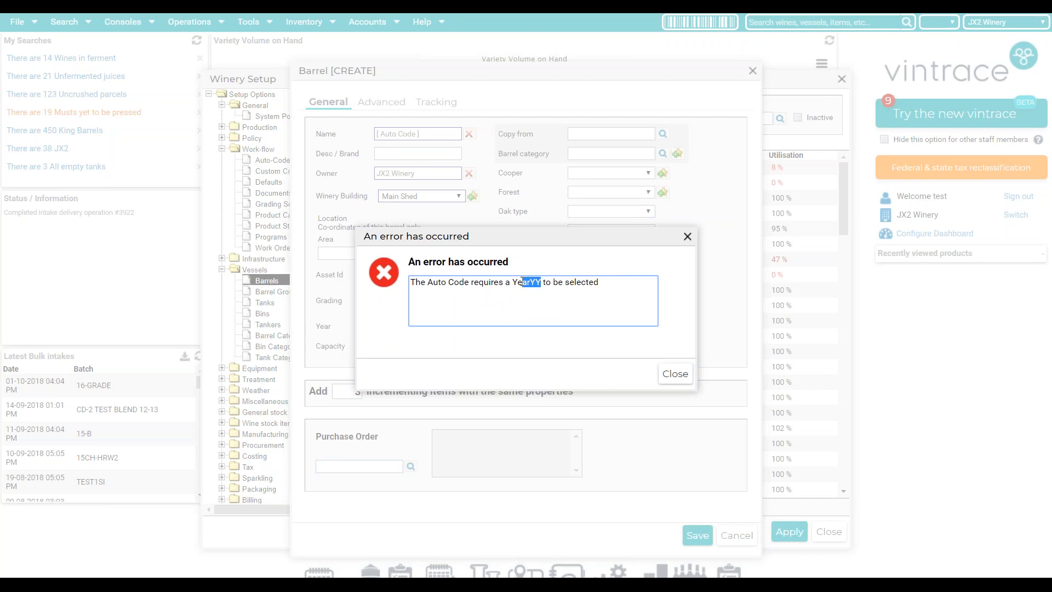
pyautogui.click(677, 374)
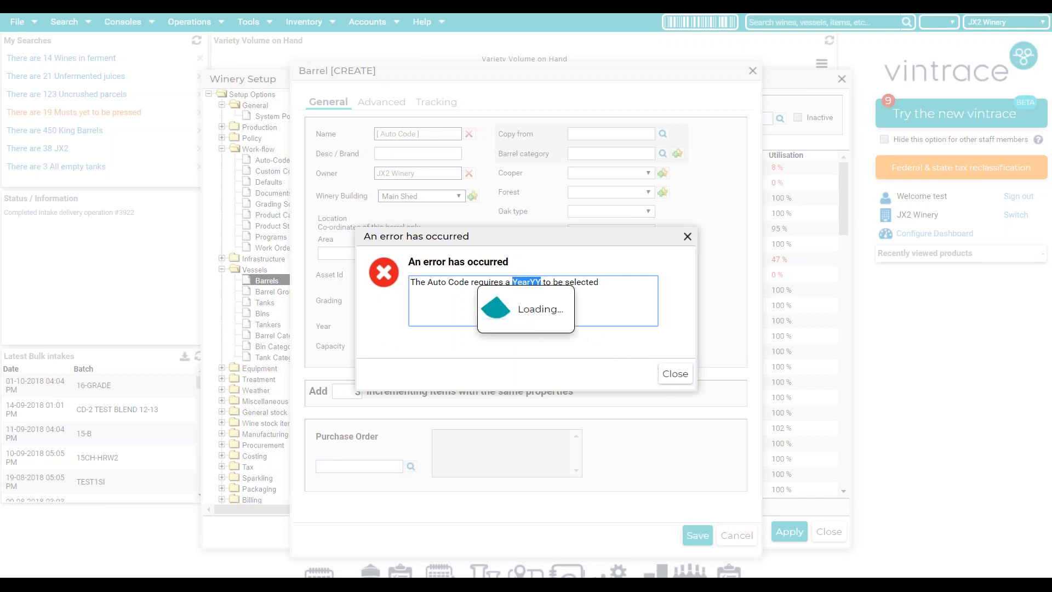
pyautogui.click(402, 323)
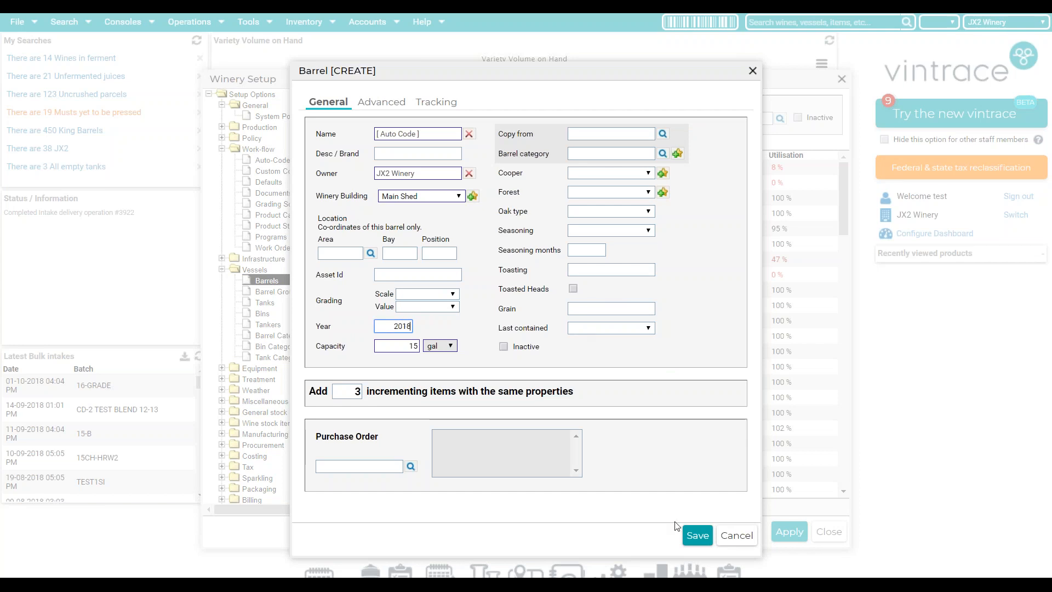
pyautogui.click(697, 535)
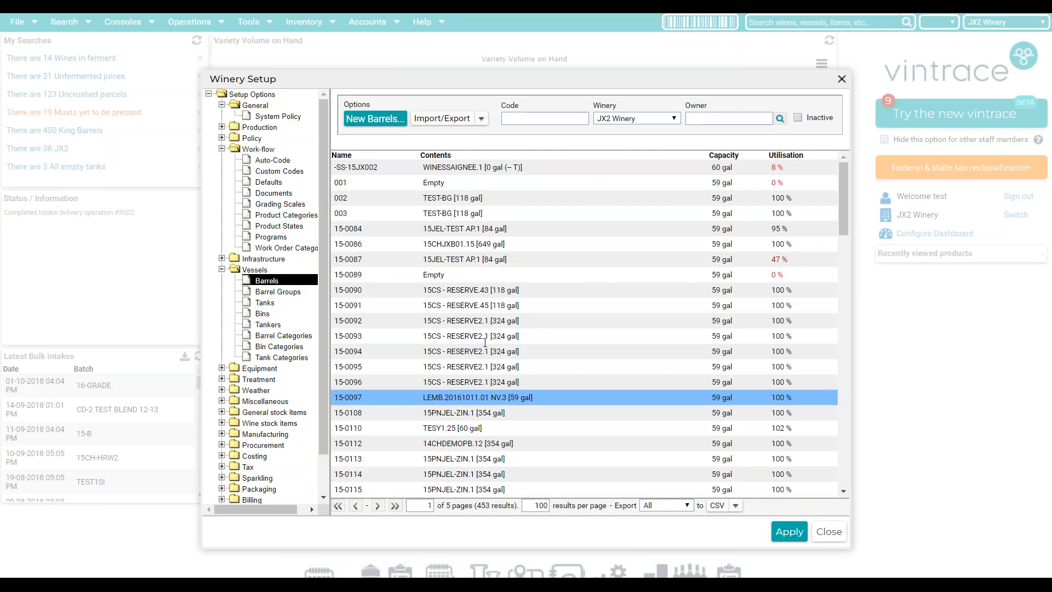
pyautogui.click(524, 118)
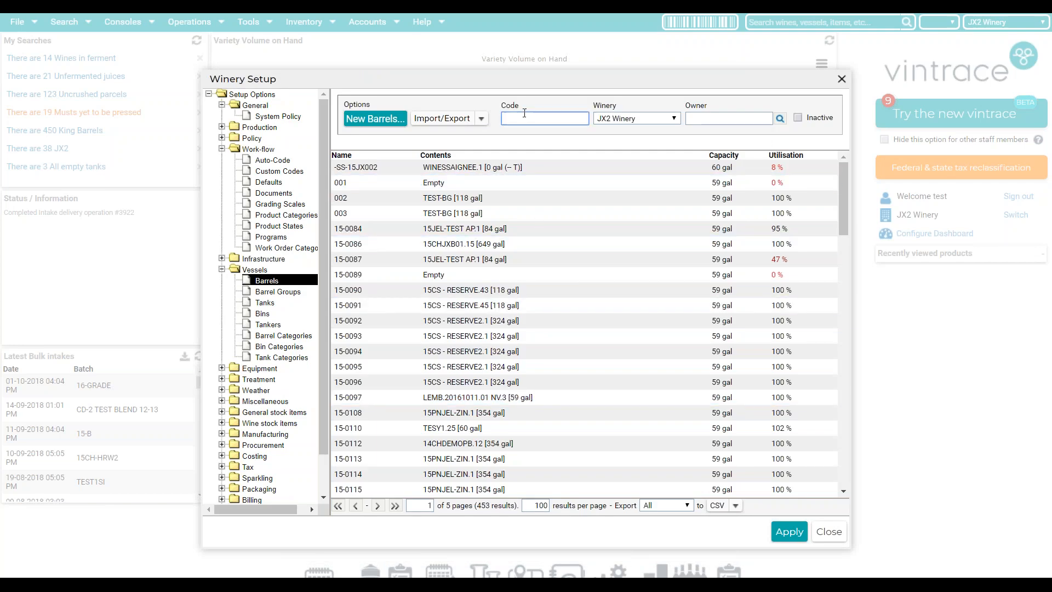
# - Filter barrels by code 18 to confirm 18KEG-15-35 to 18KEG-15-37, then close Winery Setup
pyautogui.press('Return')
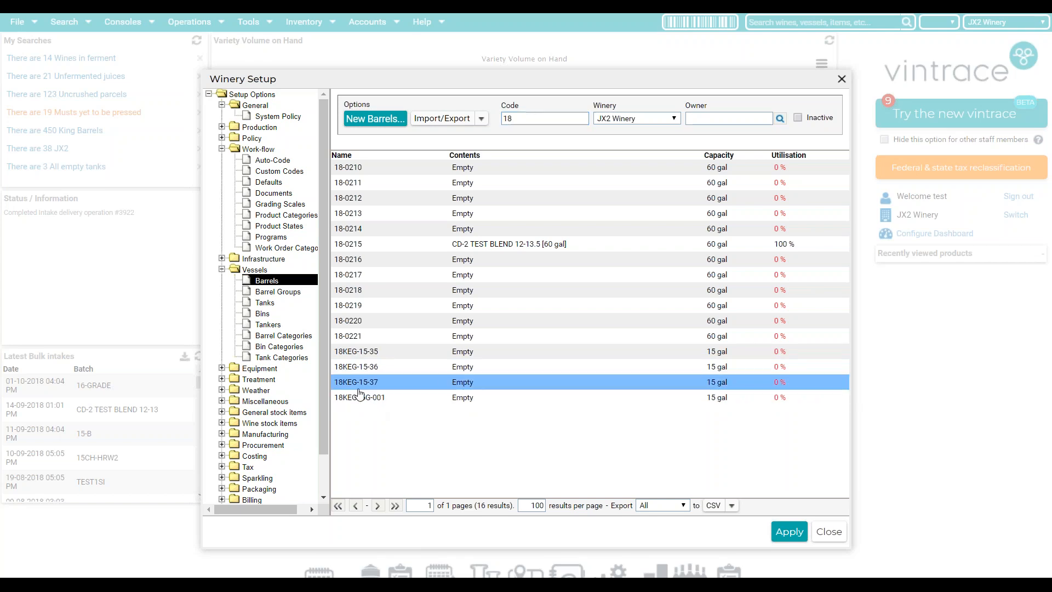
pyautogui.click(259, 163)
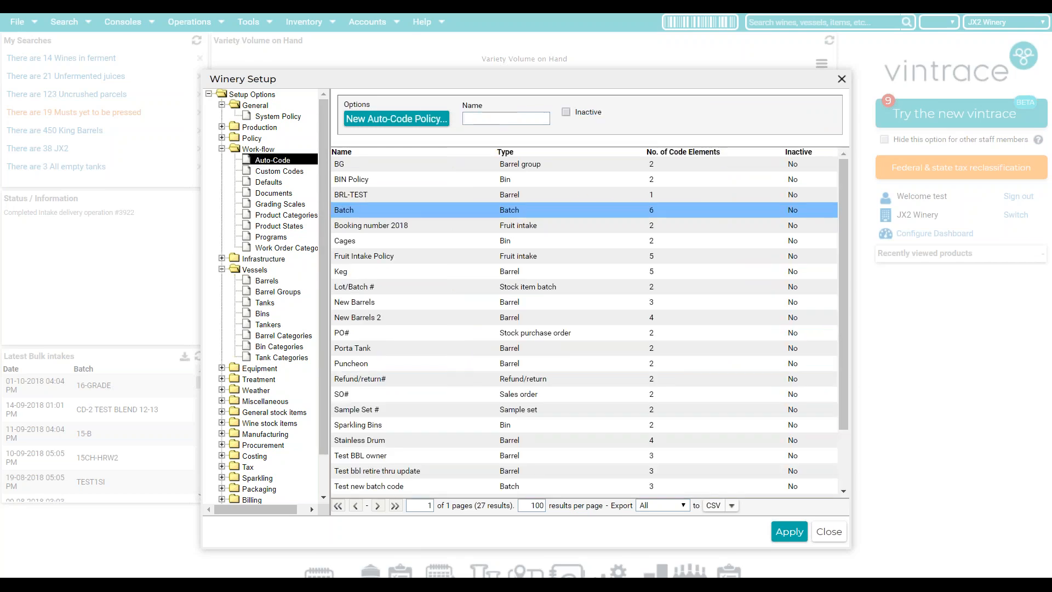
pyautogui.click(619, 195)
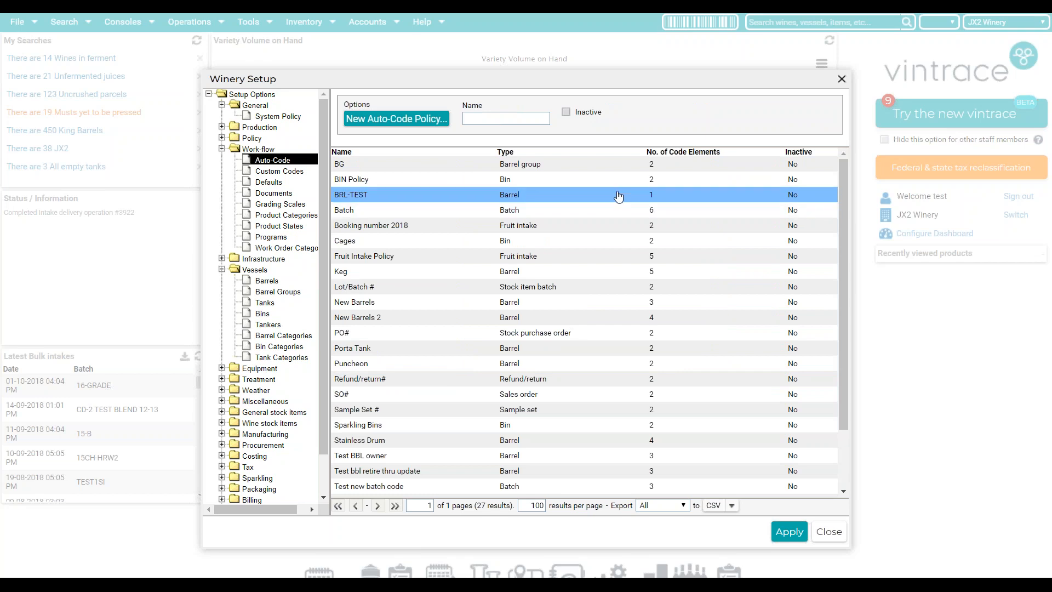
pyautogui.click(602, 184)
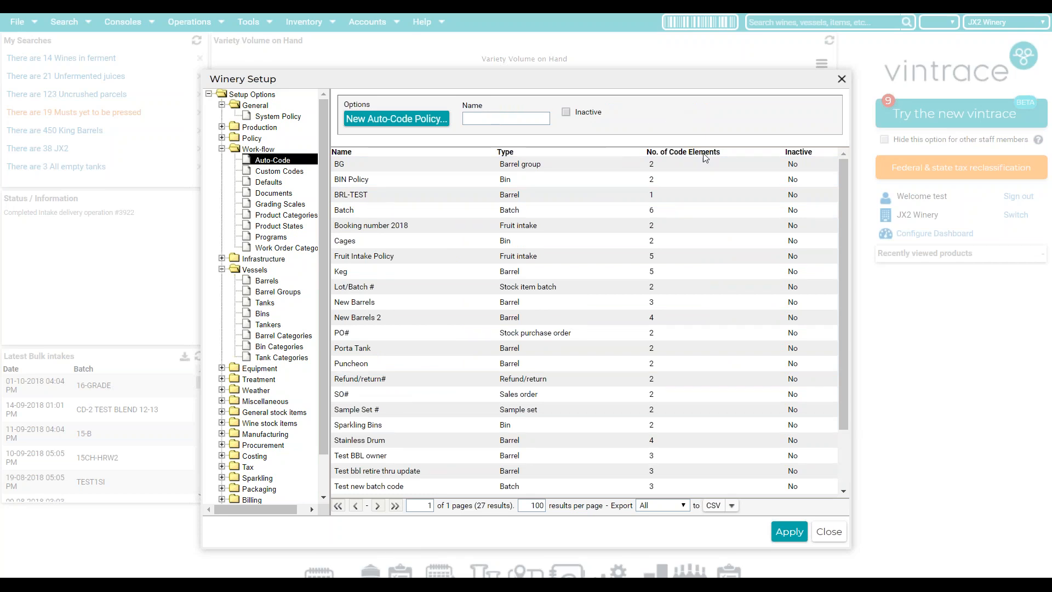
pyautogui.click(837, 536)
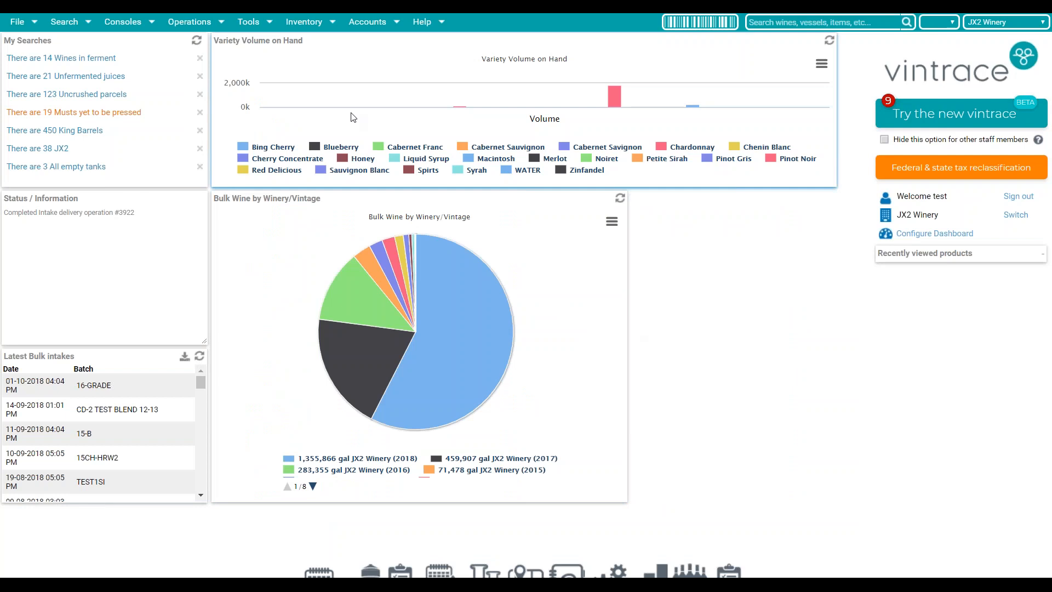
# - Change the Business Number in Edit My Company to 707240 and close the company details
pyautogui.click(260, 30)
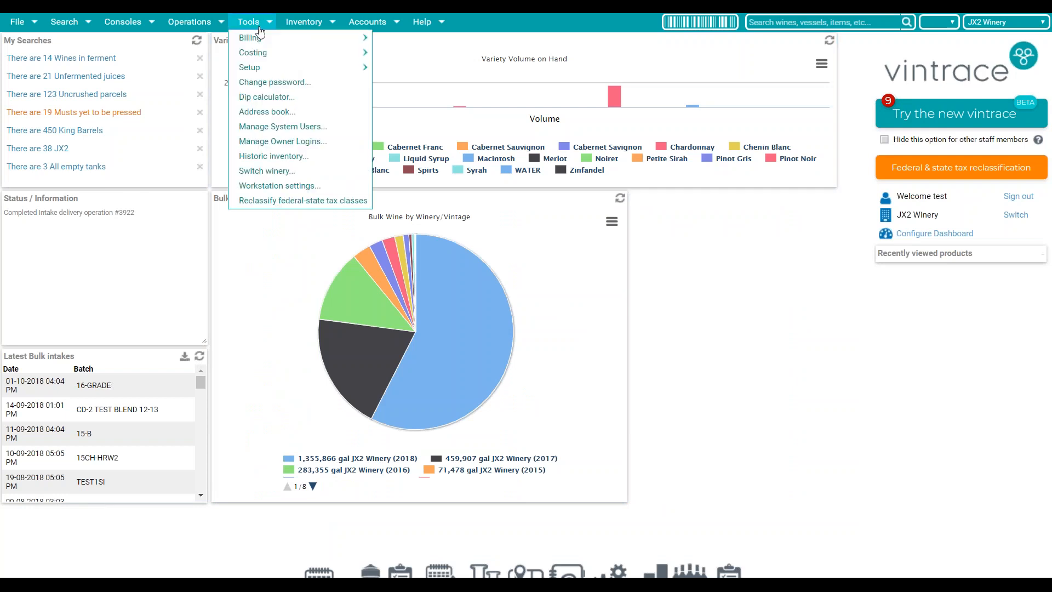
pyautogui.moveTo(266, 68)
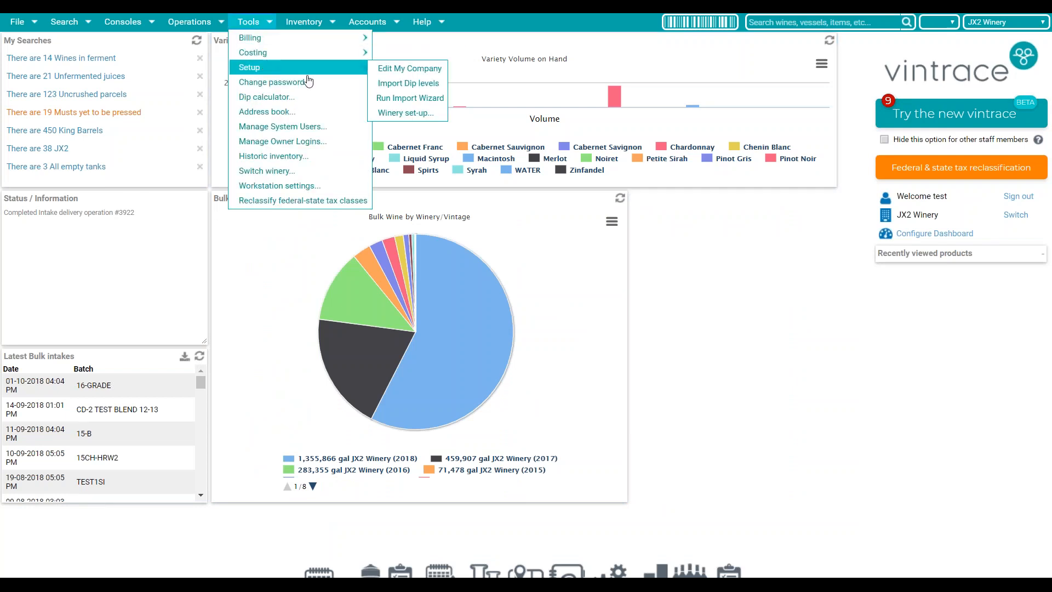
pyautogui.click(391, 70)
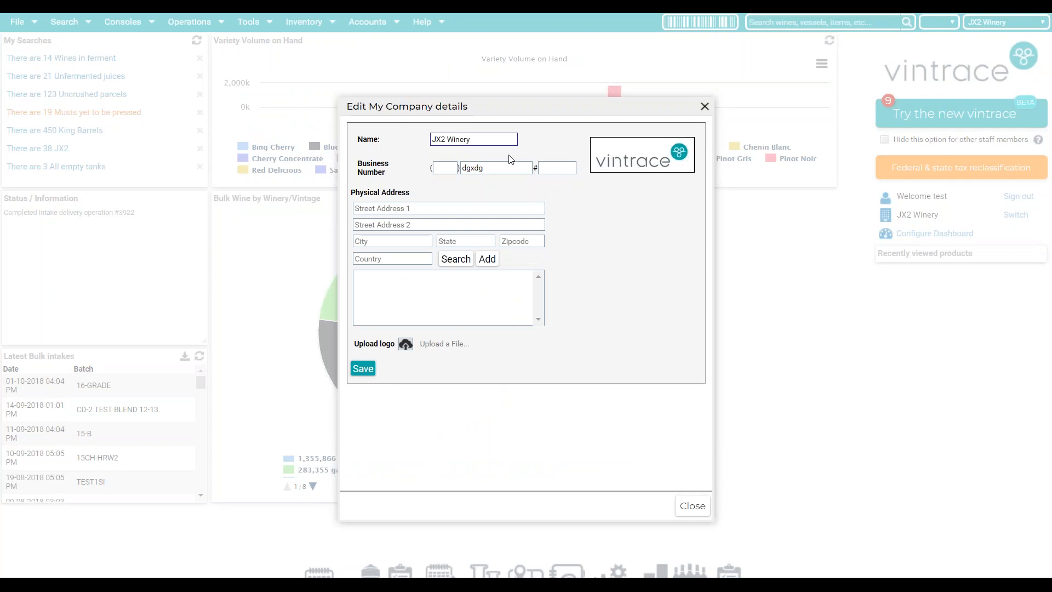
pyautogui.doubleClick(488, 173)
pyautogui.press('BackSpace')
pyautogui.write('707240')
pyautogui.click(519, 437)
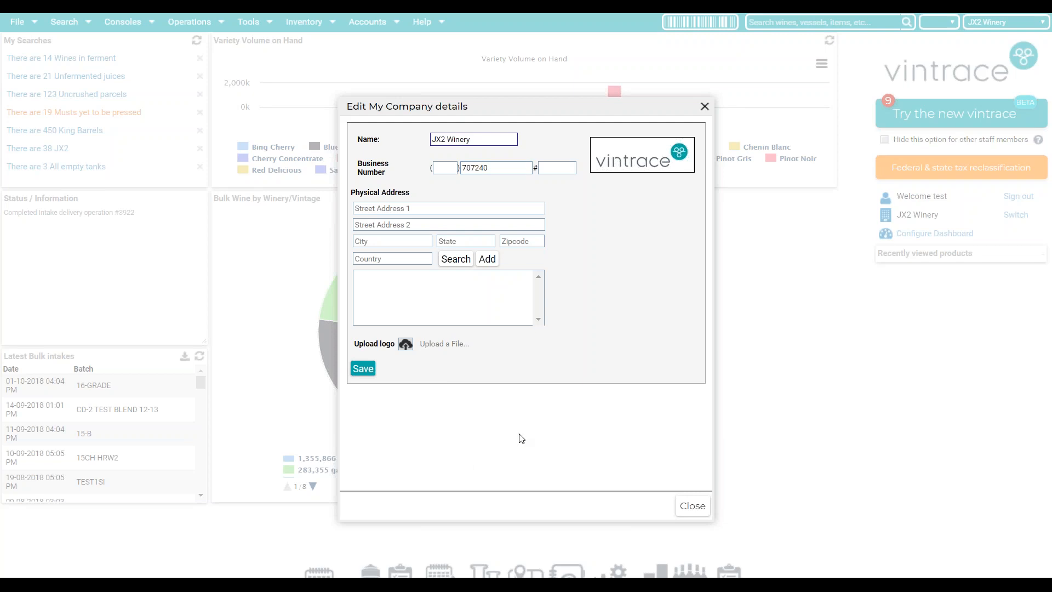
pyautogui.click(694, 504)
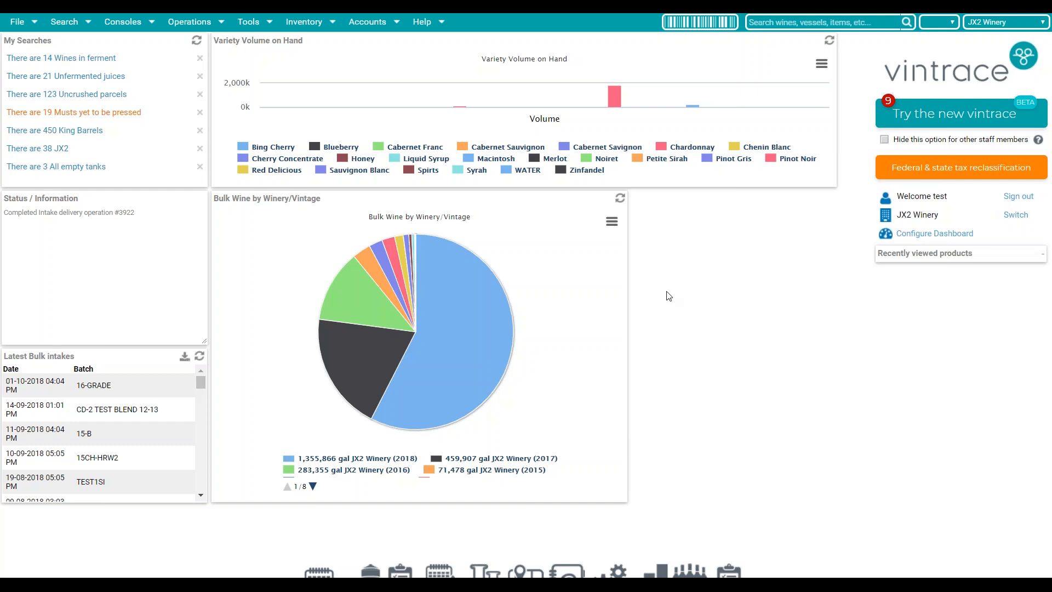
# - Hide Pinot Noir, WATER, Syrah, Spirts and Liquid Syrup from the volume chart
pyautogui.moveTo(598, 97)
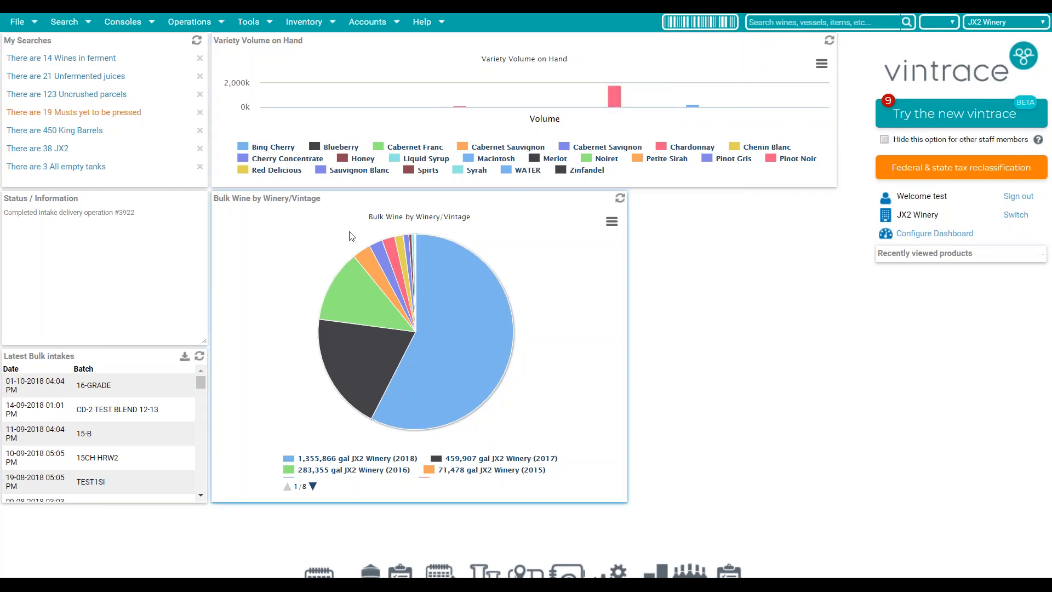
pyautogui.moveTo(386, 313)
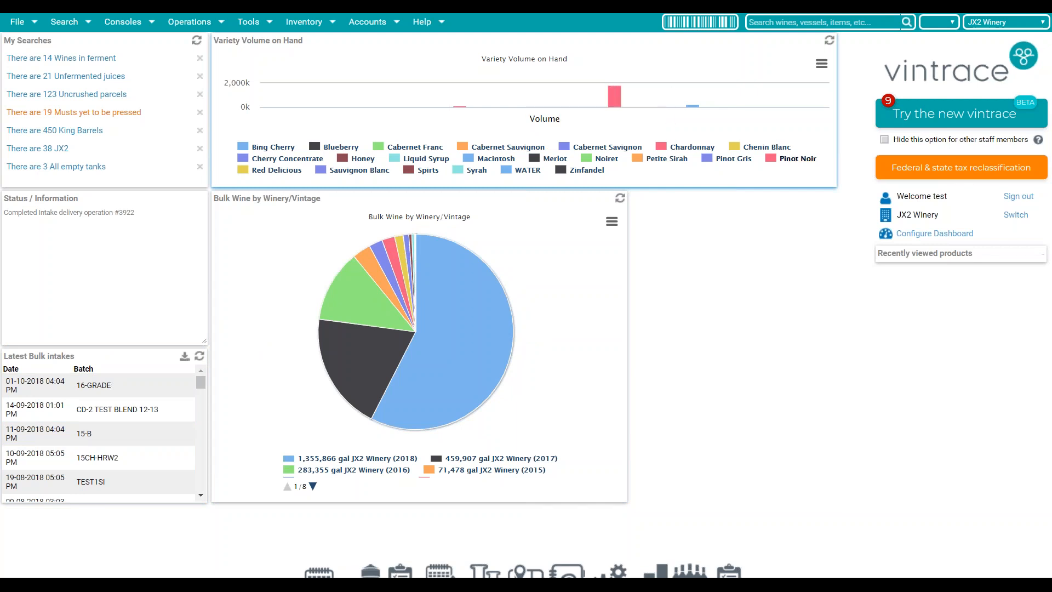
pyautogui.click(795, 160)
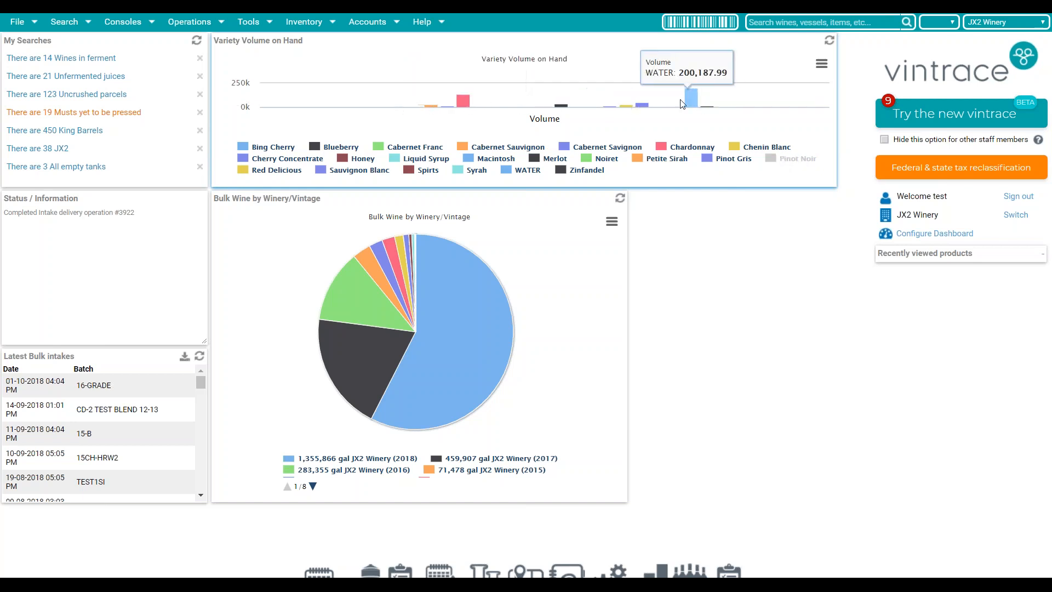
pyautogui.click(526, 170)
pyautogui.click(476, 170)
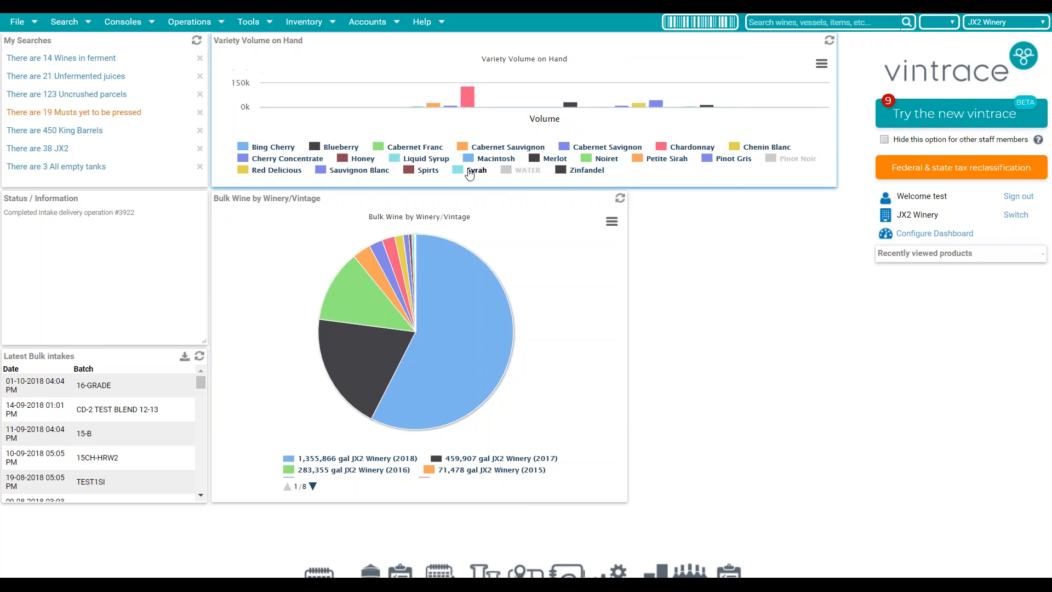
pyautogui.click(427, 170)
pyautogui.click(426, 159)
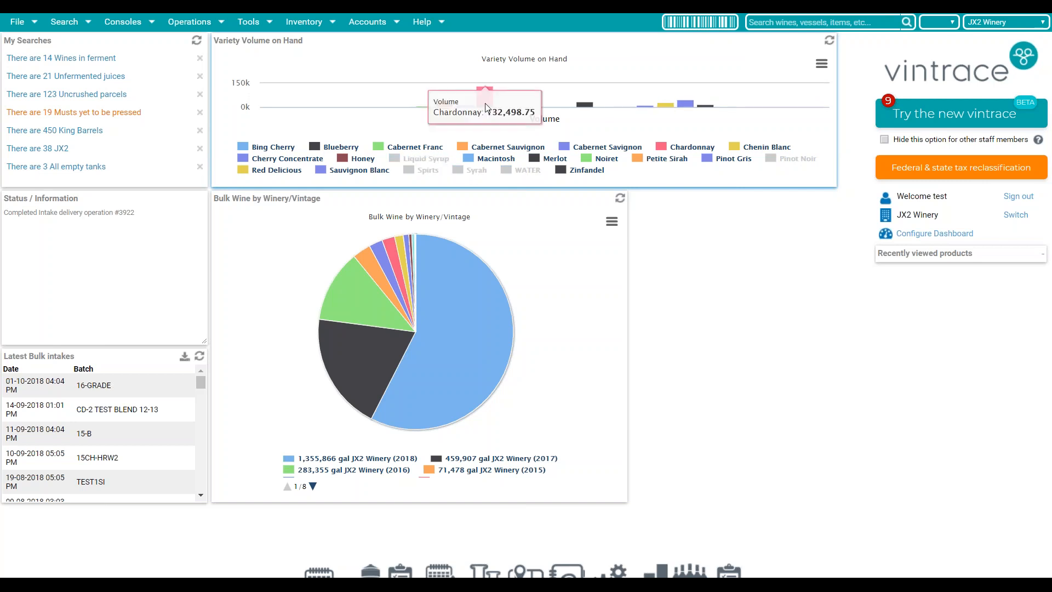
# - Zoom into the Variety Volume on Hand bars, then reset the chart to full view
pyautogui.moveTo(549, 98); pyautogui.dragTo(740, 118)
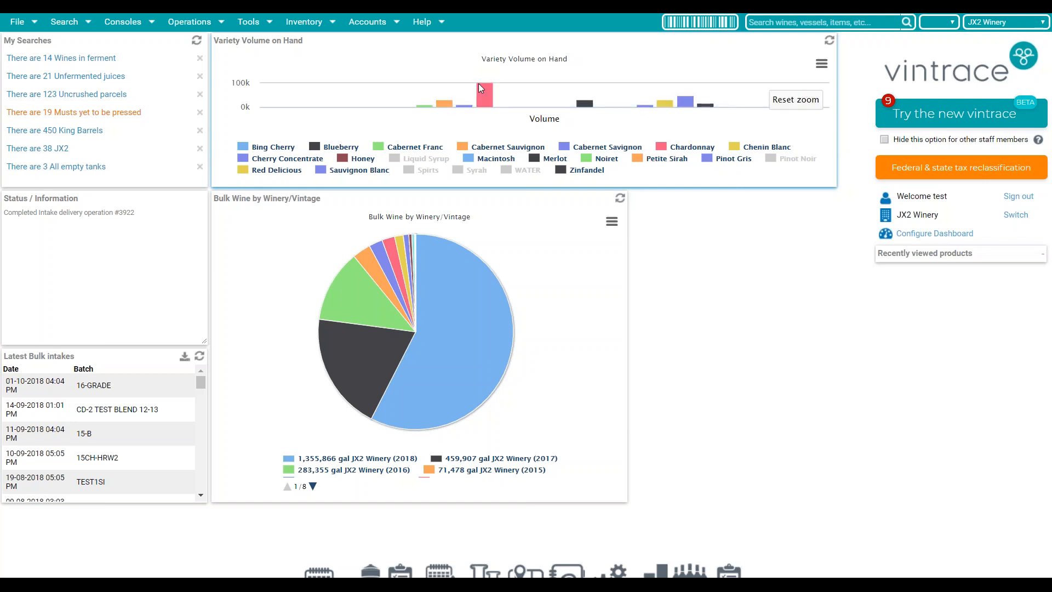
pyautogui.moveTo(583, 92); pyautogui.dragTo(755, 122)
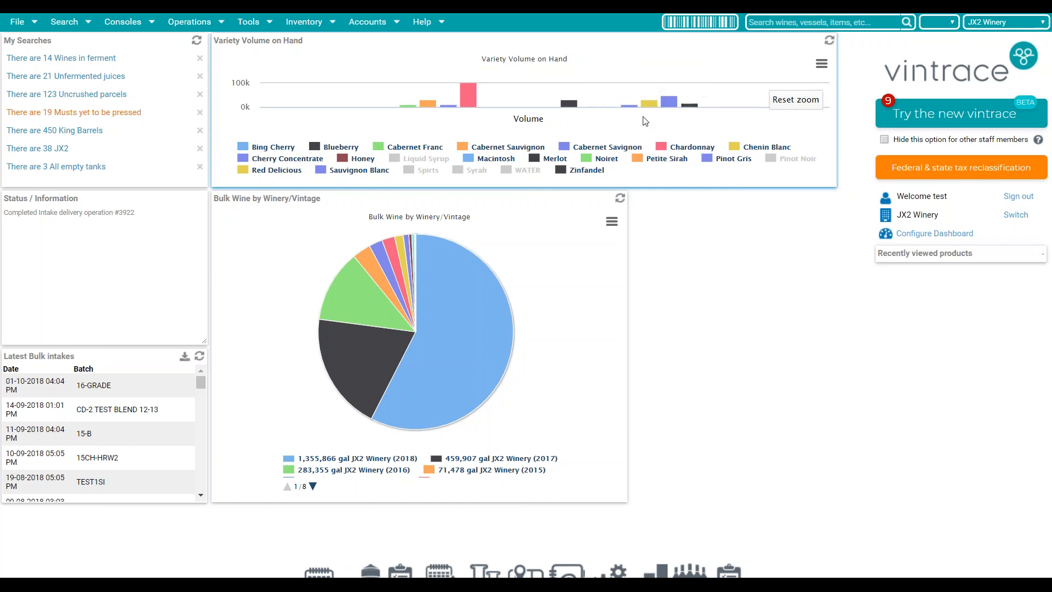
pyautogui.click(796, 99)
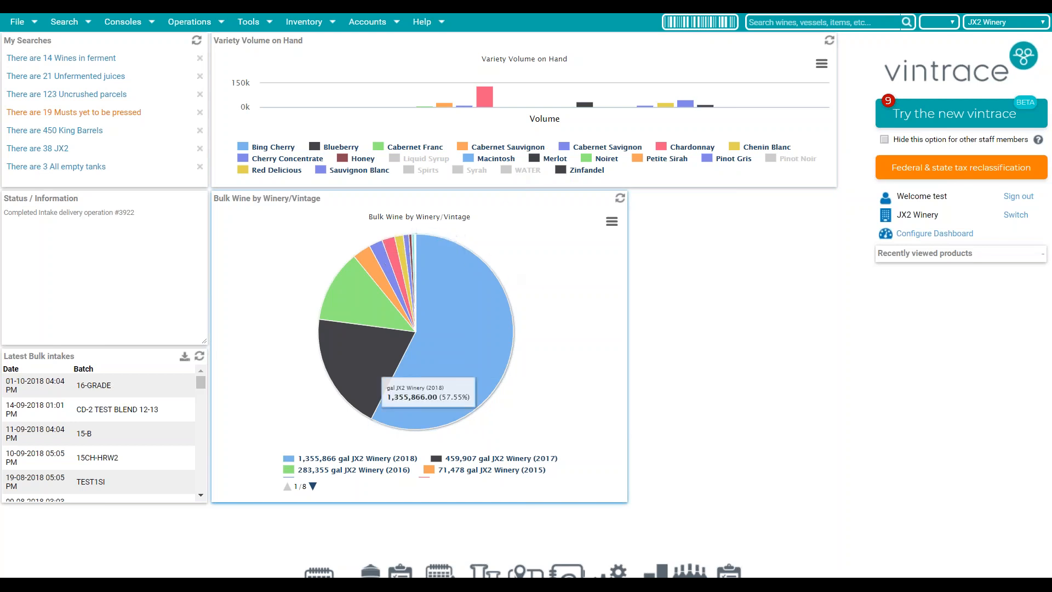
# - Hide the 2018, 2017, 2016 and 2015 vintages from the pie chart and page the legend forward
pyautogui.click(376, 459)
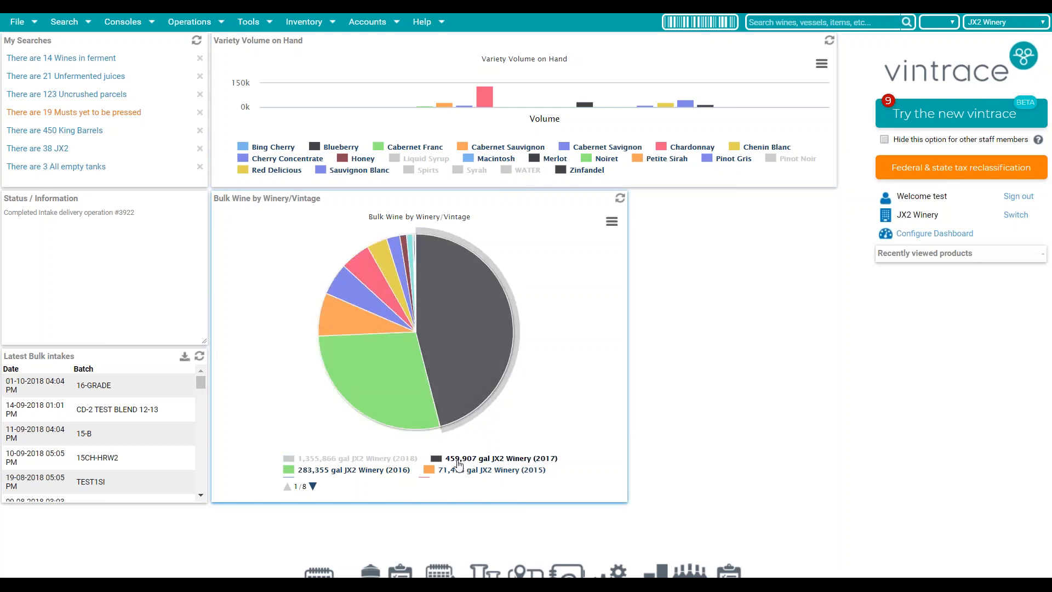
pyautogui.click(459, 462)
pyautogui.click(366, 471)
pyautogui.click(454, 471)
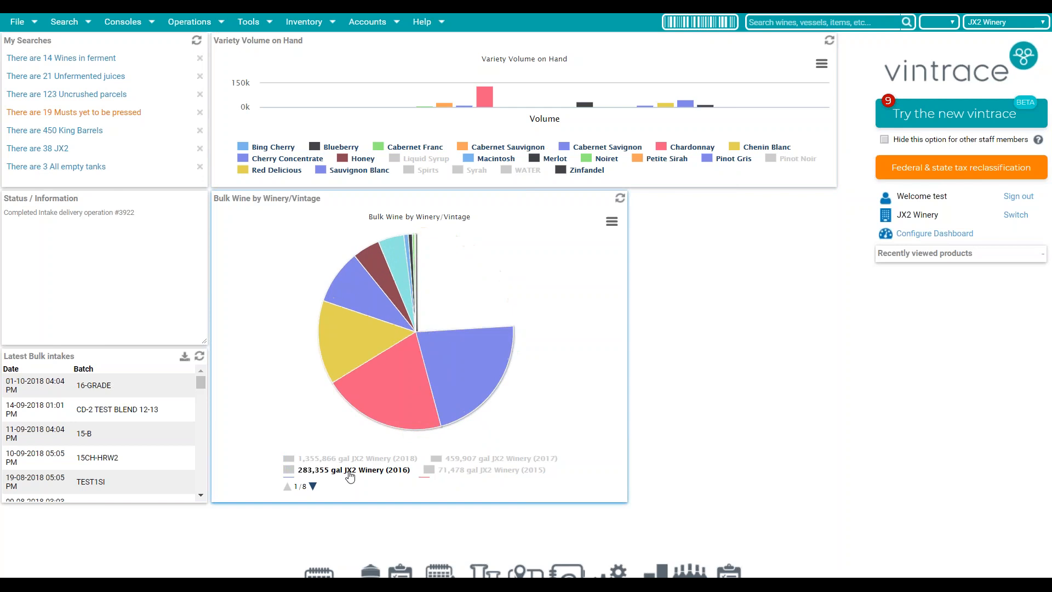
pyautogui.click(313, 487)
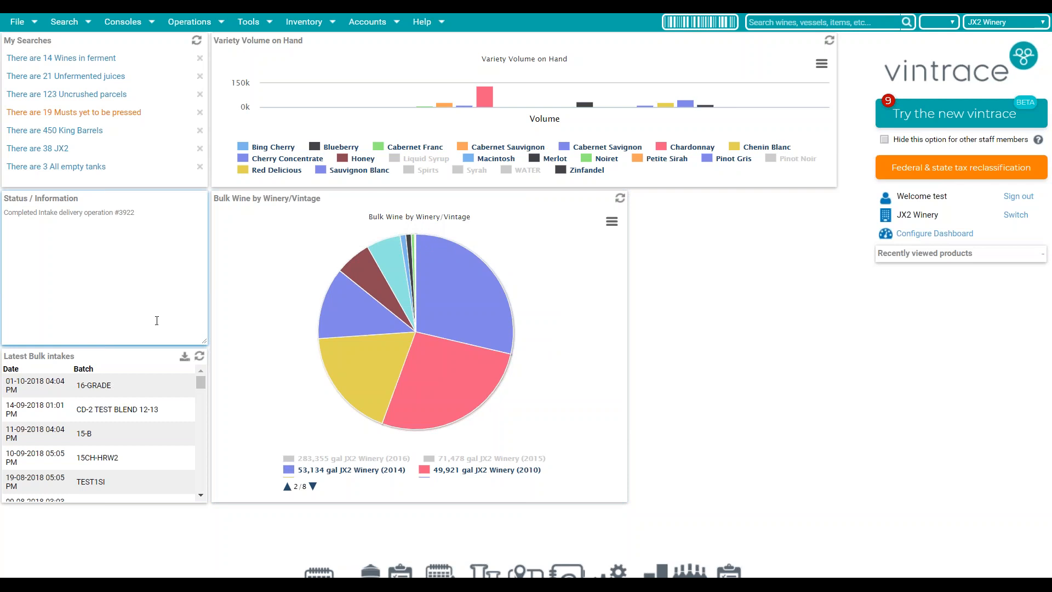
pyautogui.moveTo(200, 380); pyautogui.dragTo(200, 397)
pyautogui.click(113, 411)
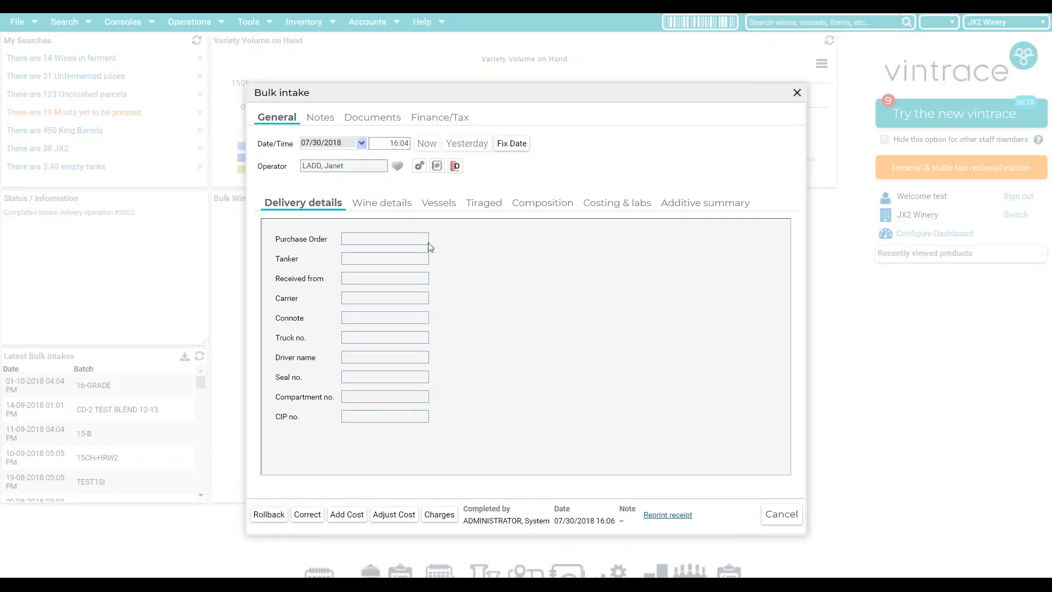
pyautogui.click(398, 203)
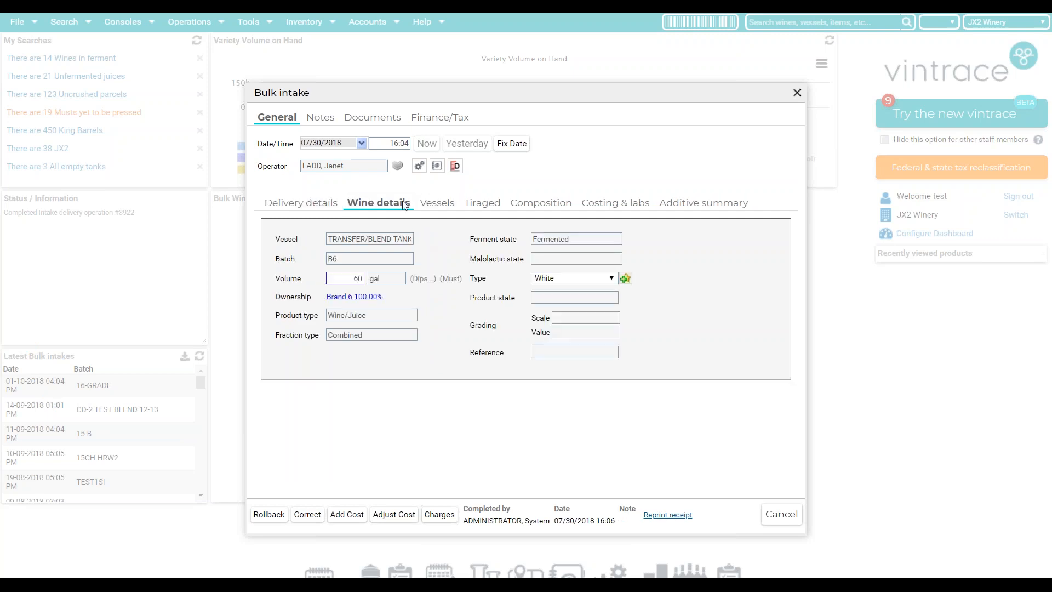
pyautogui.click(796, 95)
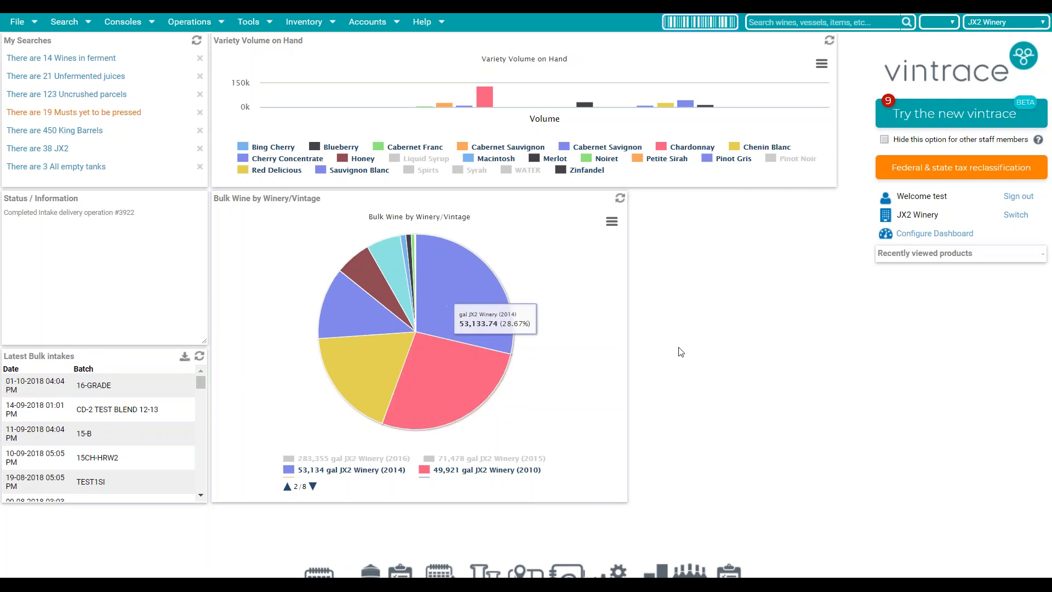
# - Add the Bulk Wine Batches dashlet to the Default Profile from the available dashlets
pyautogui.moveTo(377, 261)
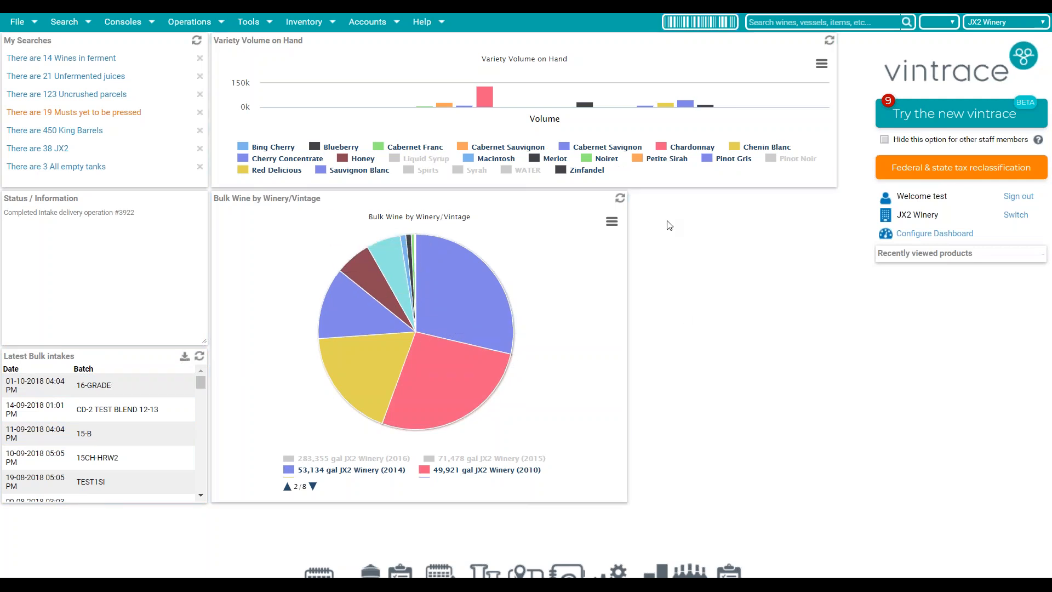
pyautogui.click(939, 237)
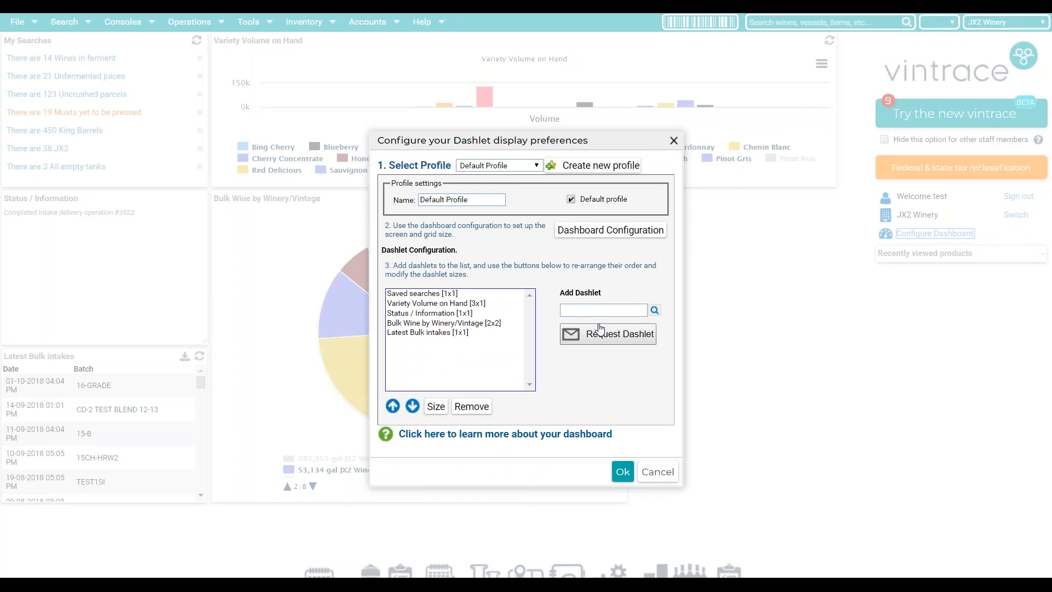
pyautogui.click(649, 336)
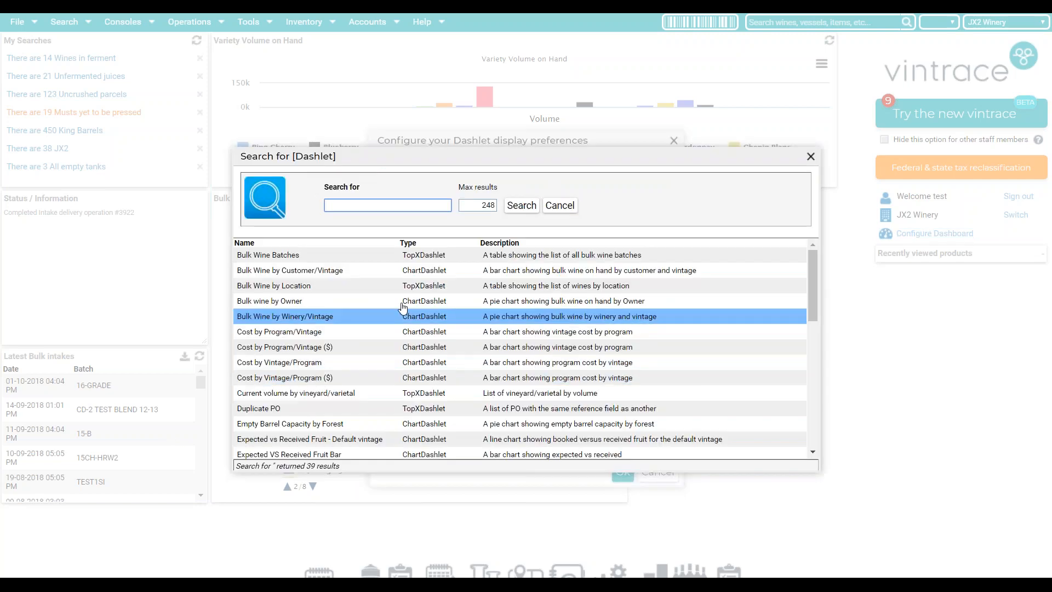
pyautogui.doubleClick(317, 264)
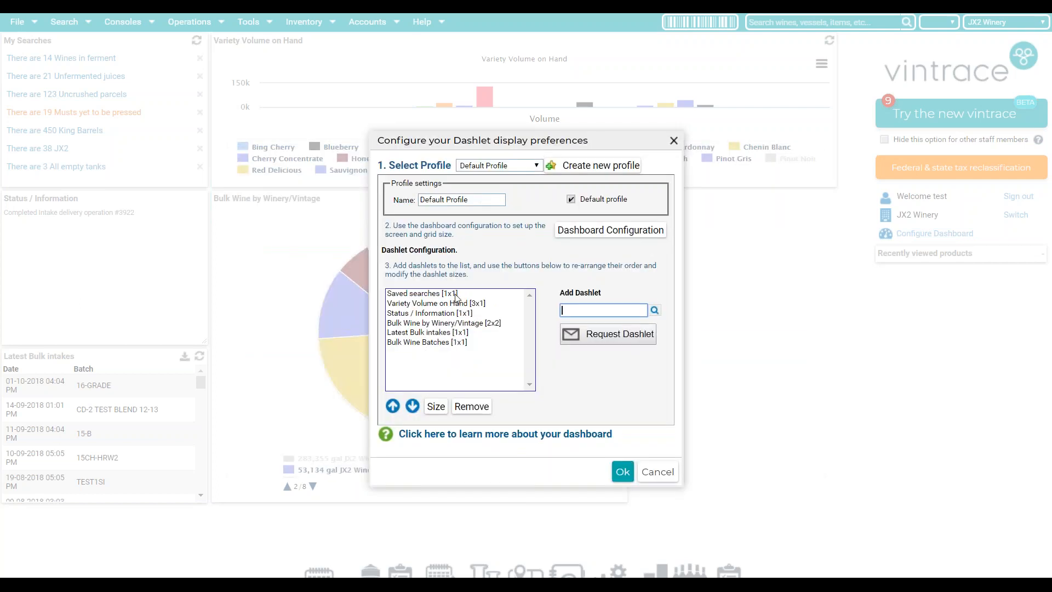
pyautogui.click(432, 343)
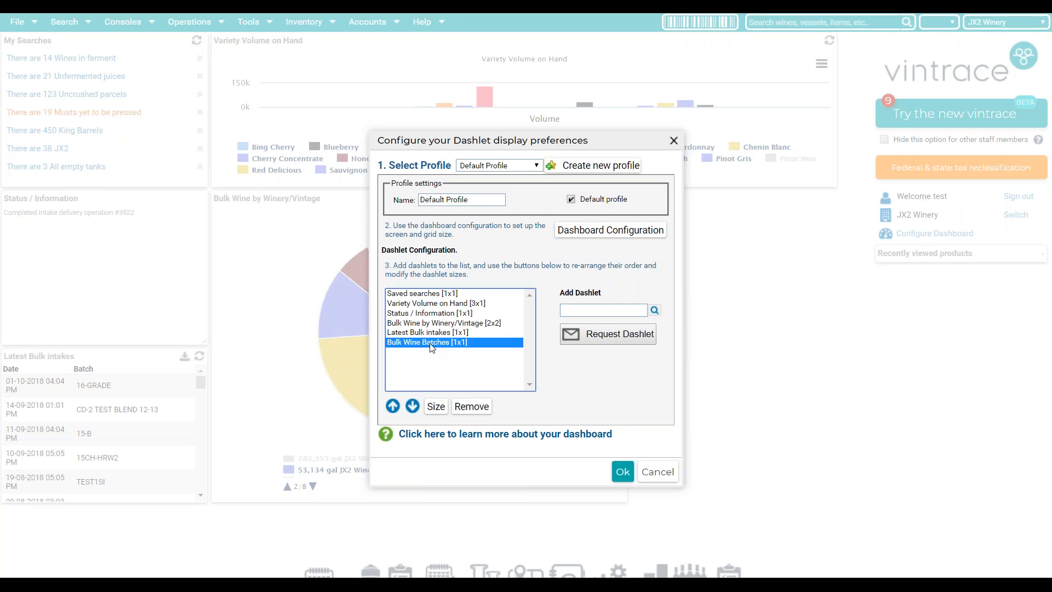
# - Move Bulk Wine Batches up to second place, check Size, and save the profile
pyautogui.click(393, 406)
pyautogui.click(394, 406)
pyautogui.click(394, 406)
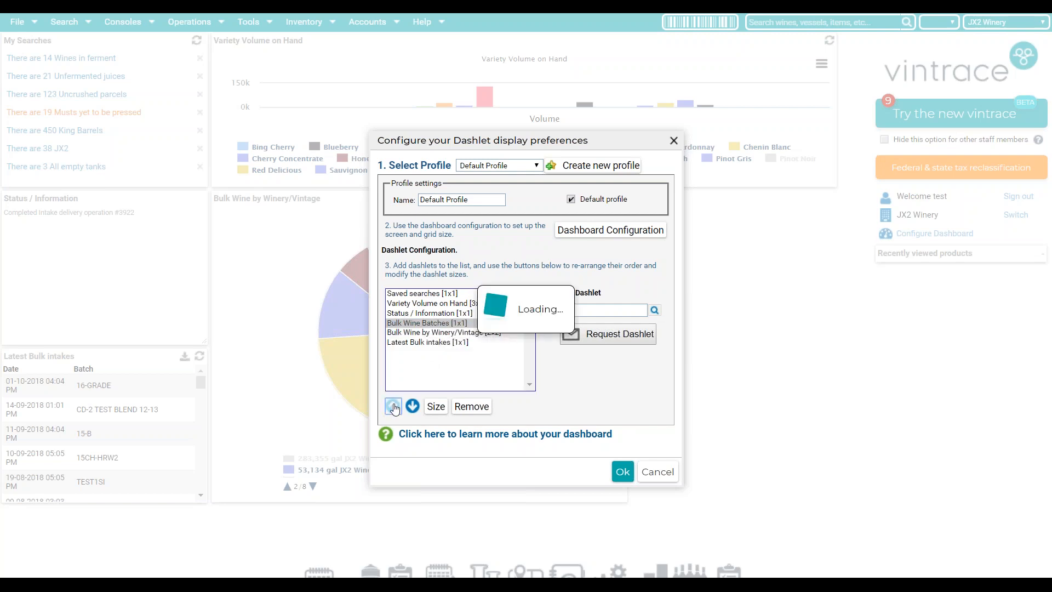
pyautogui.click(393, 406)
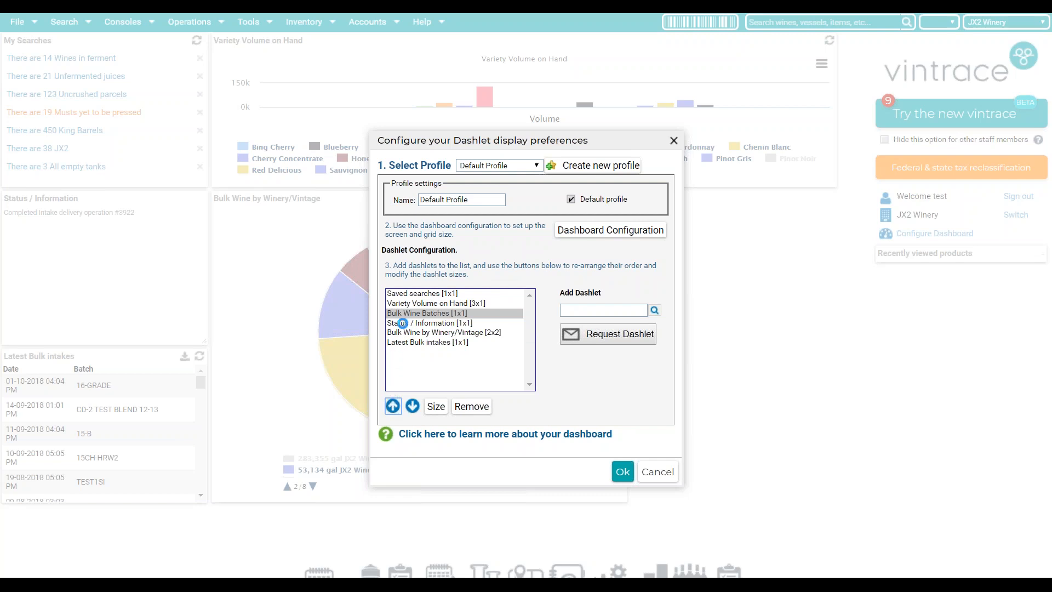
pyautogui.click(430, 304)
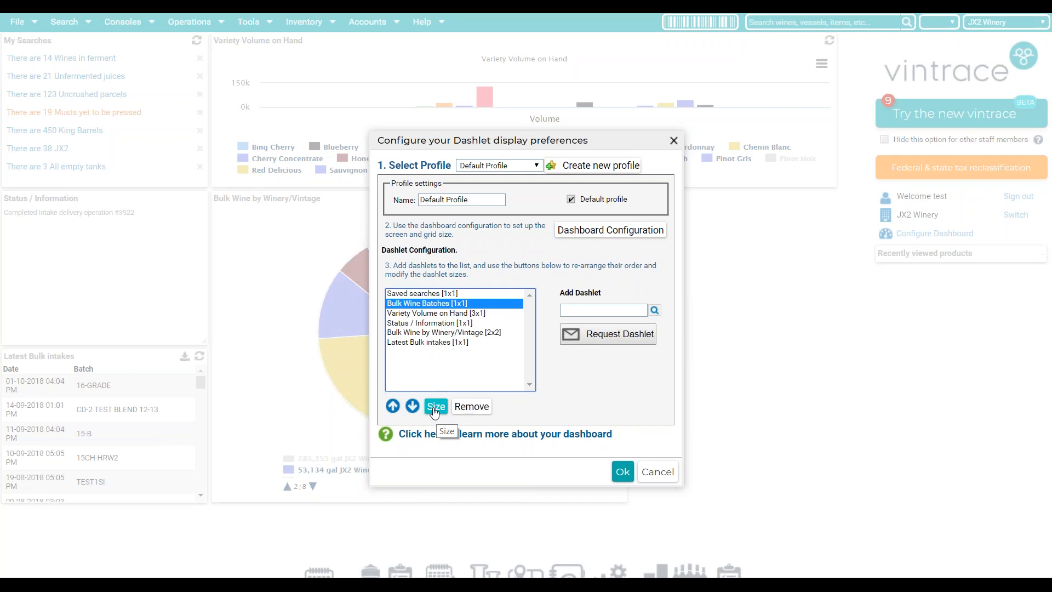
pyautogui.click(437, 406)
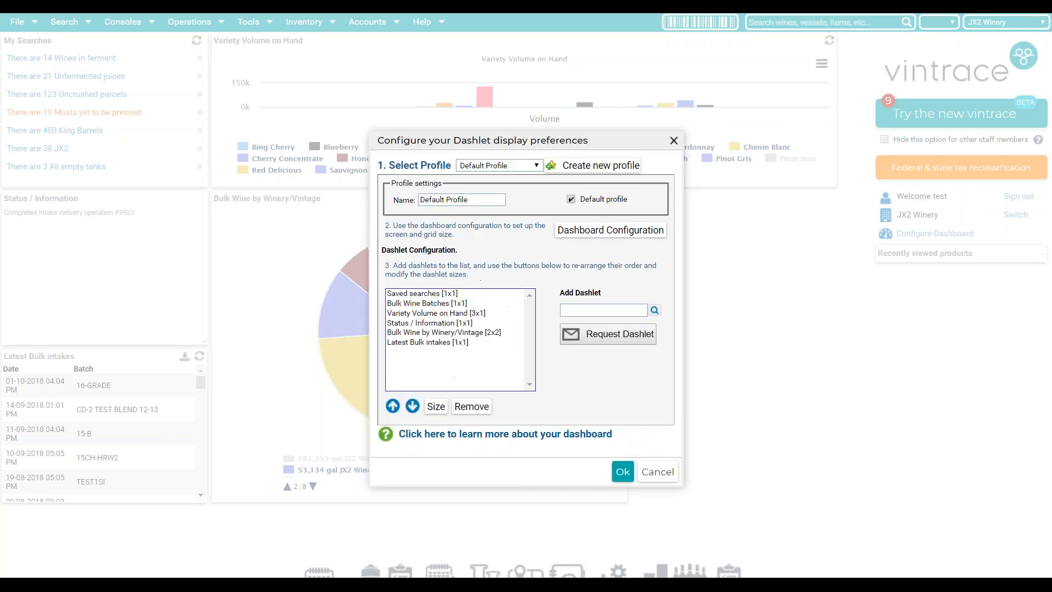
pyautogui.click(621, 472)
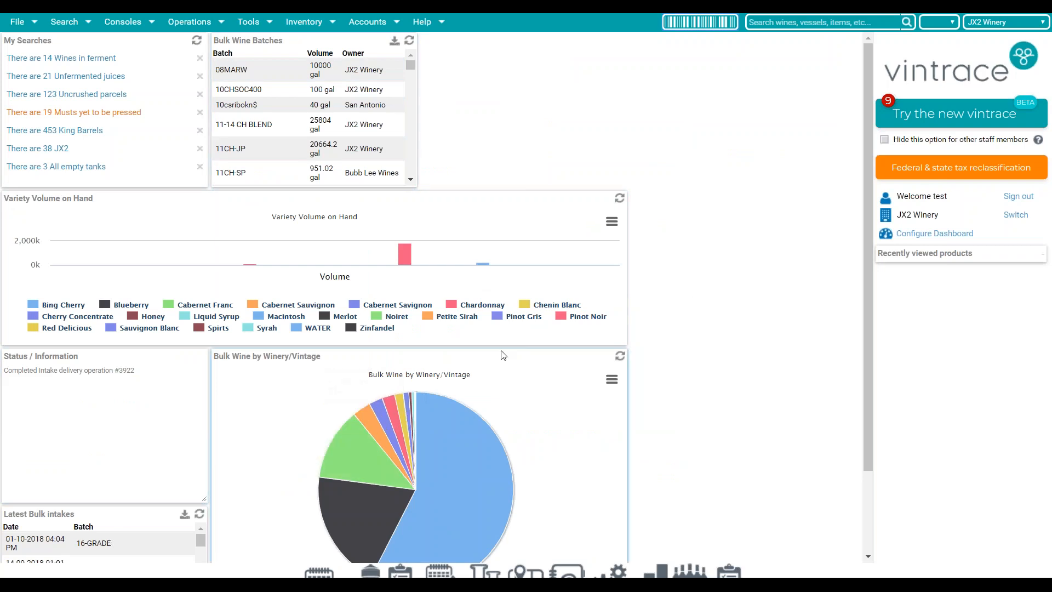
pyautogui.click(903, 235)
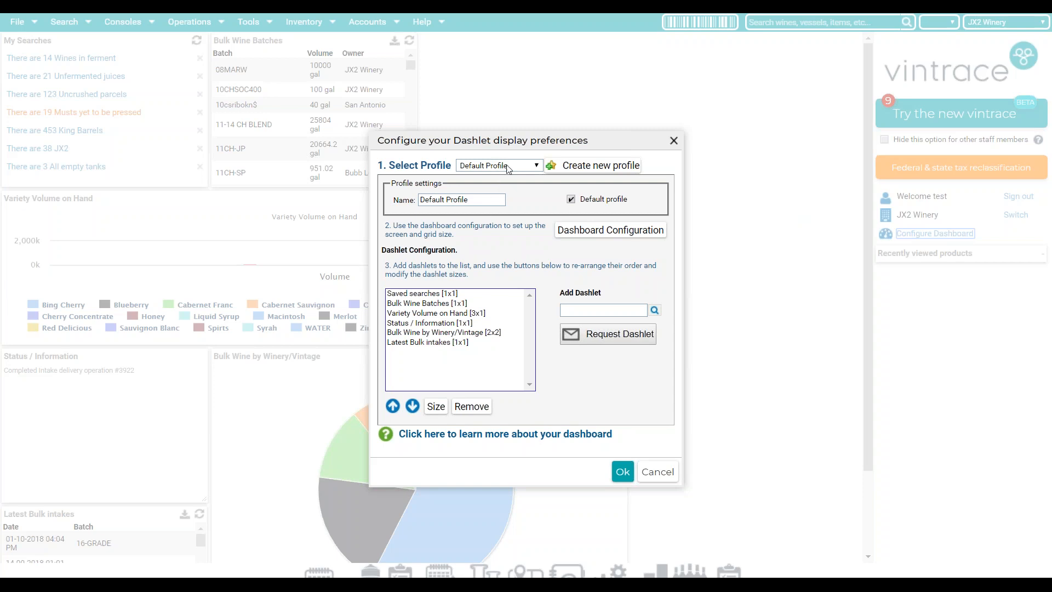
# - Apply the Harvest Stuff profile to the dashboard and start a request for a new dashlet
pyautogui.click(499, 167)
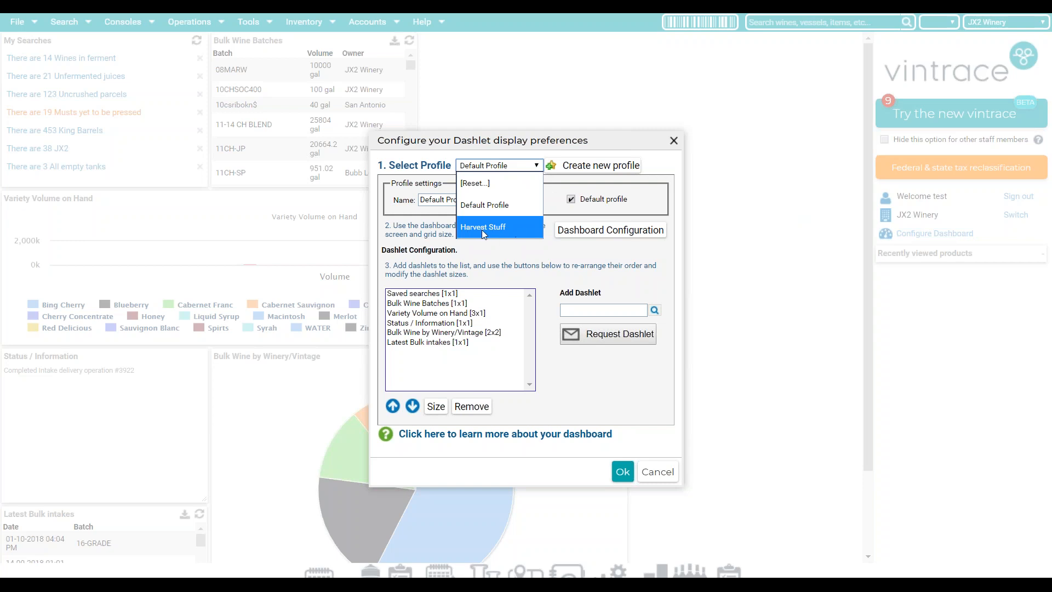
pyautogui.click(482, 229)
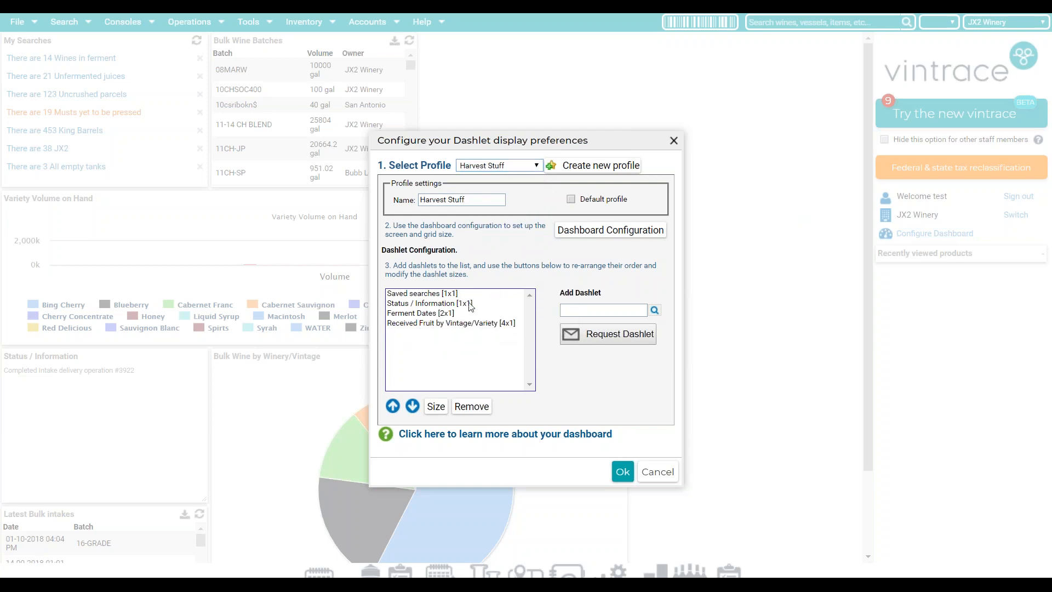
pyautogui.click(623, 472)
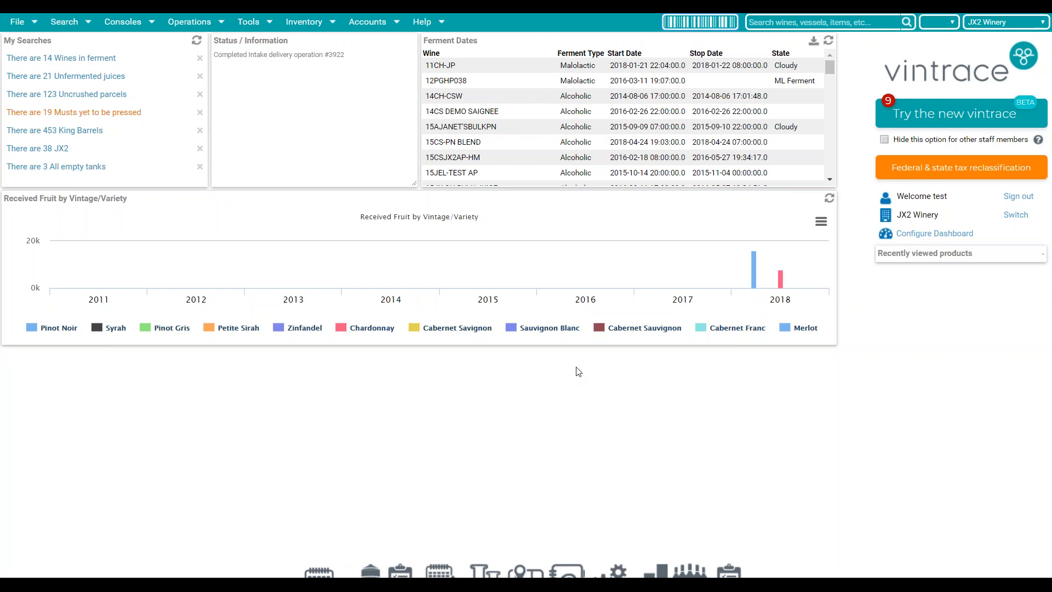
pyautogui.click(884, 237)
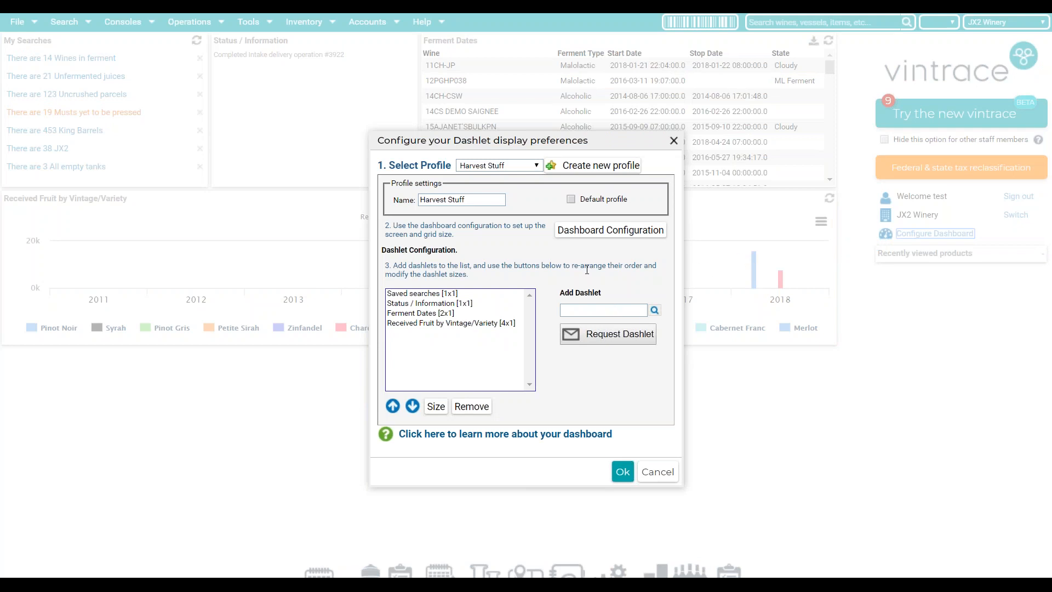
pyautogui.click(615, 337)
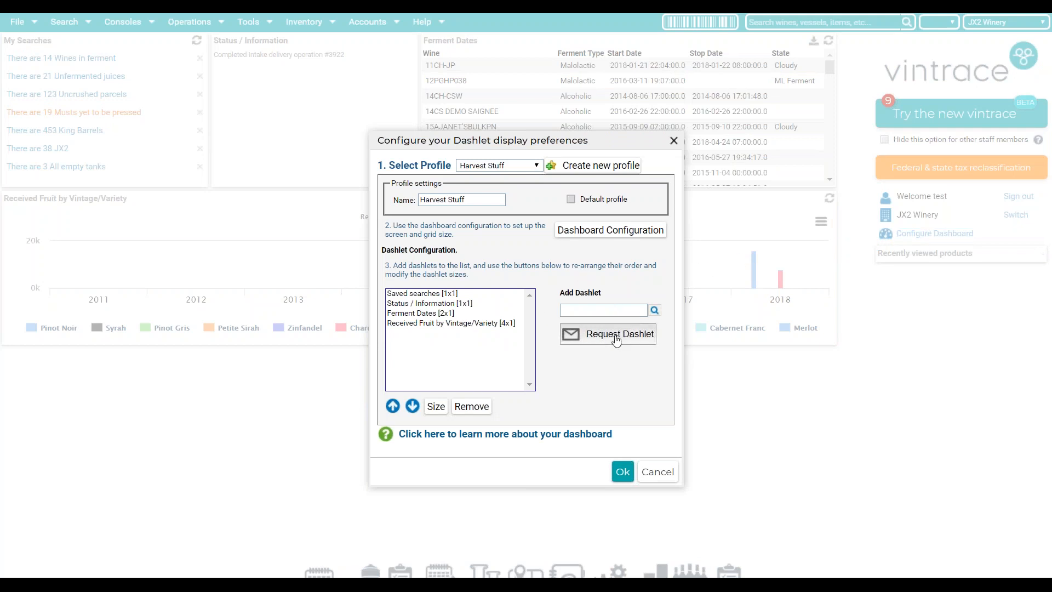
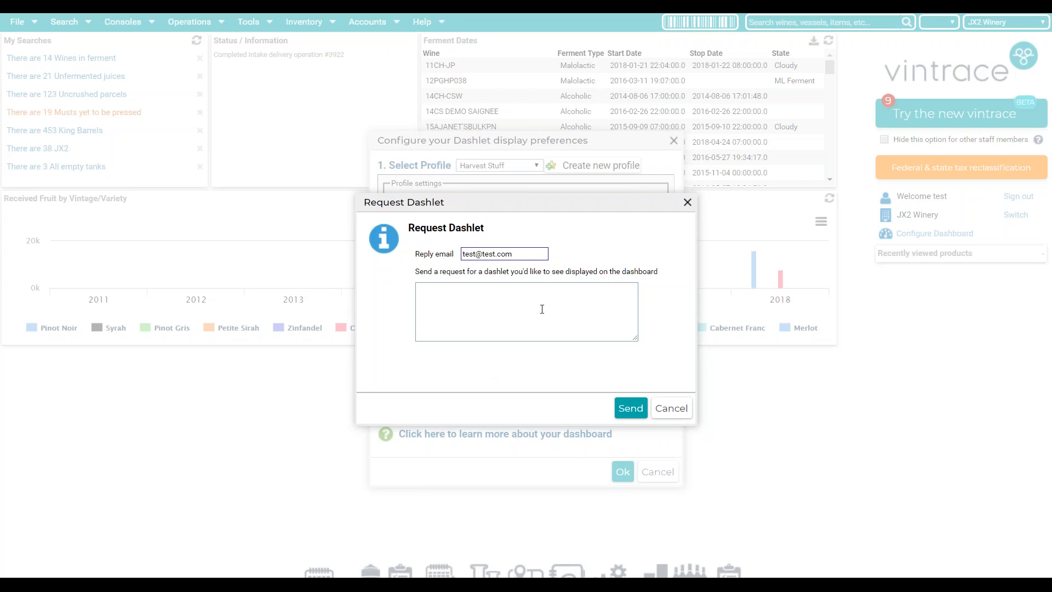
# - Cancel the Request Dashlet dialog and the dashlet display preferences without saving
pyautogui.click(689, 415)
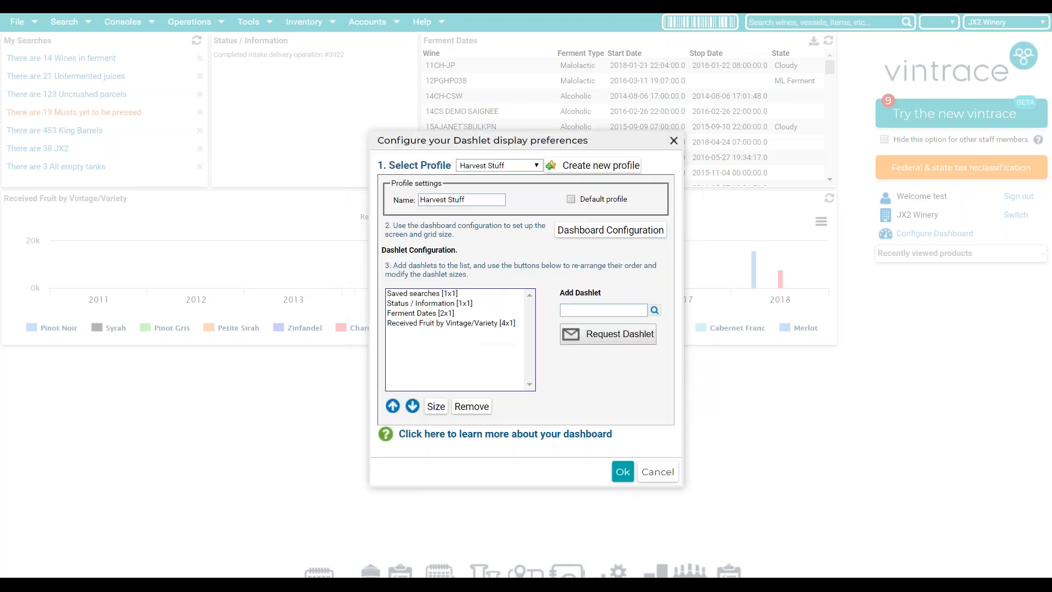
pyautogui.click(661, 473)
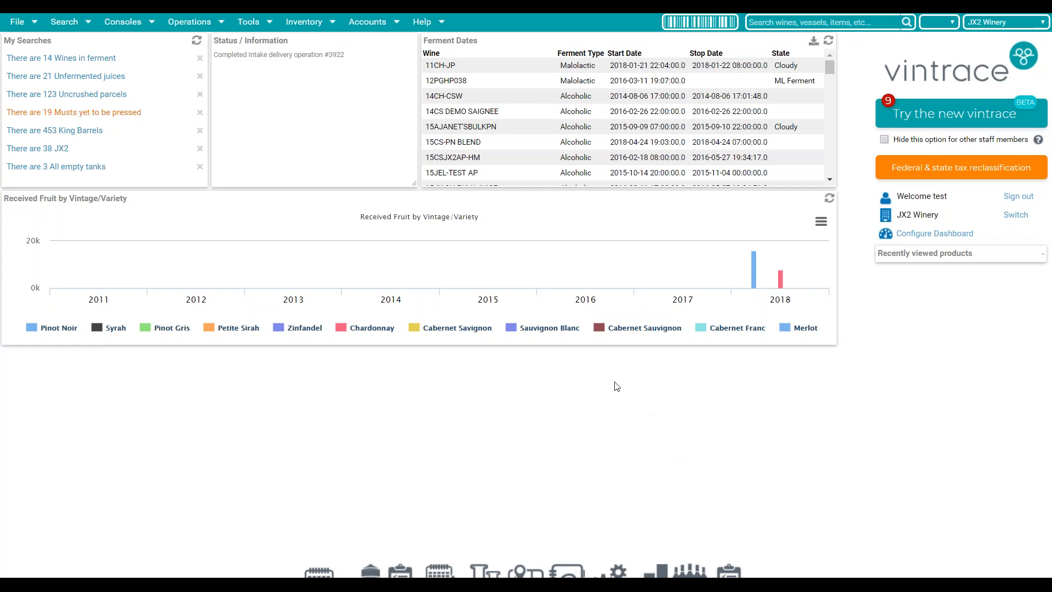
pyautogui.click(77, 30)
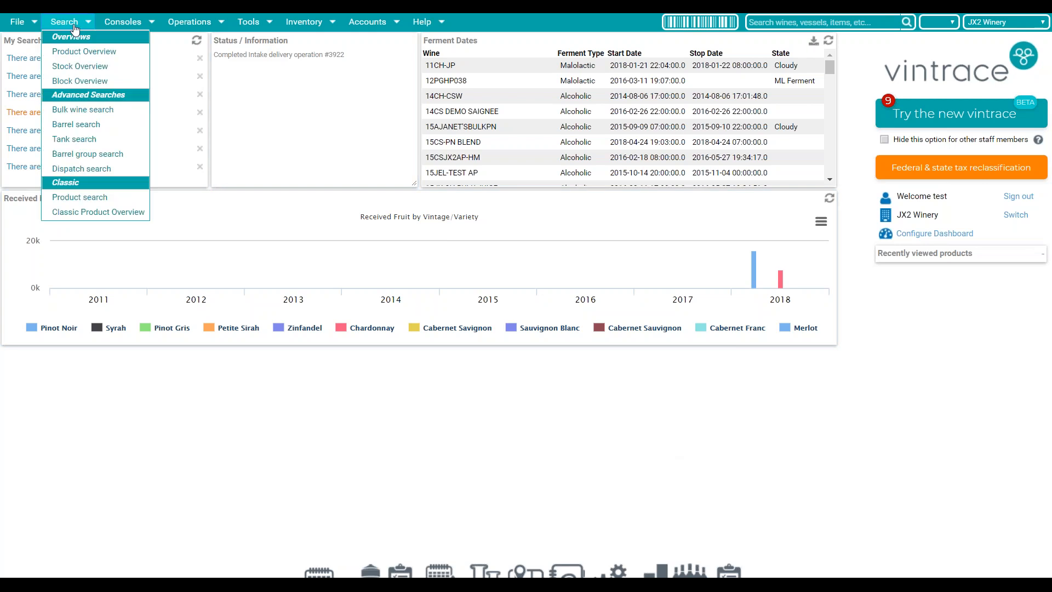
# - Open Bulk wine search and load the saved search 'FSO2 > 30 days', listing 210 batches
pyautogui.click(114, 113)
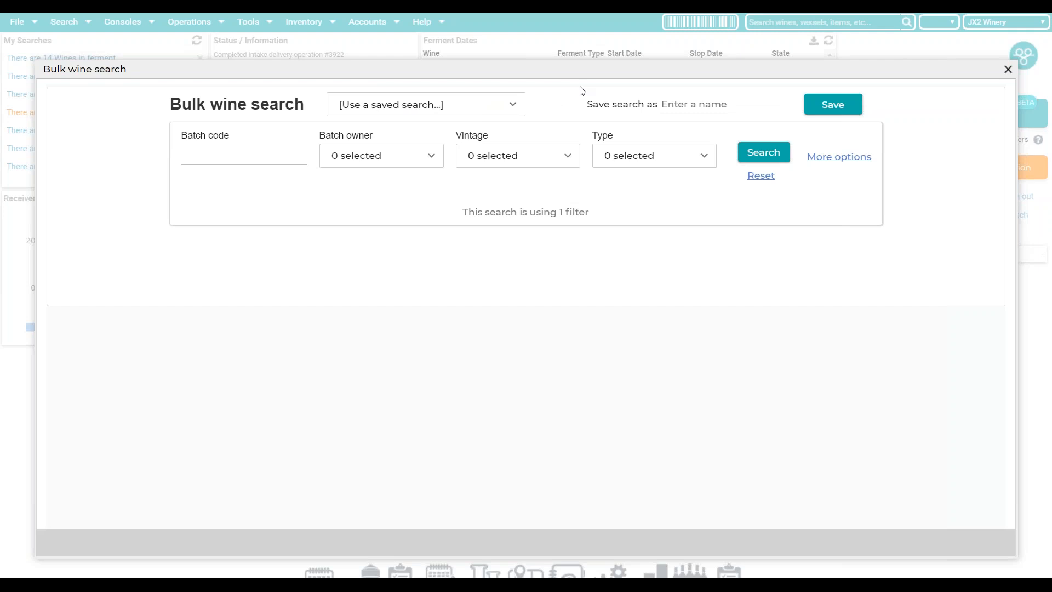
pyautogui.click(518, 110)
pyautogui.moveTo(520, 132); pyautogui.dragTo(518, 162)
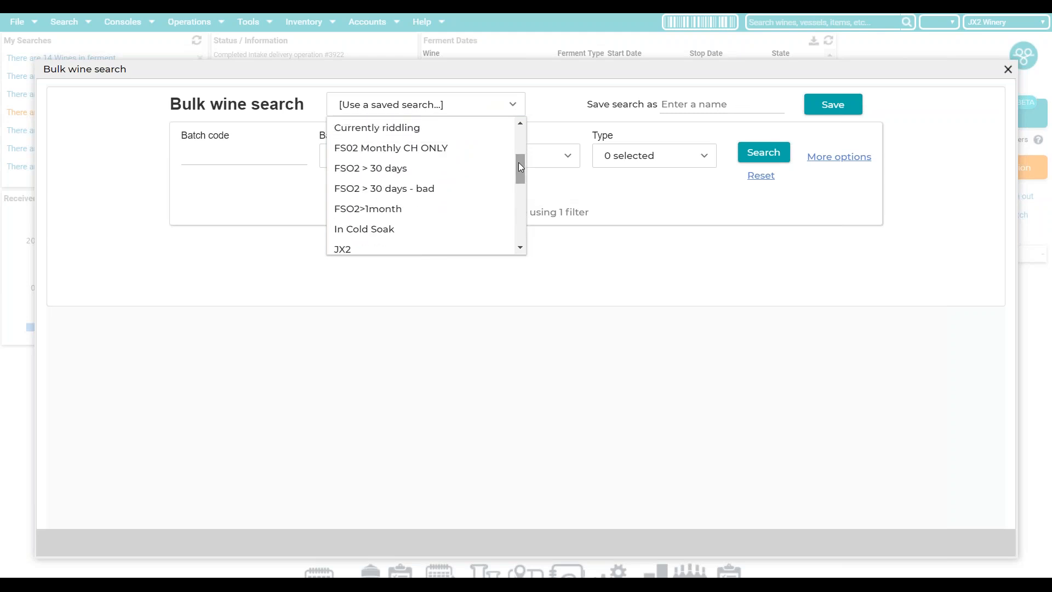
pyautogui.click(363, 170)
pyautogui.click(364, 174)
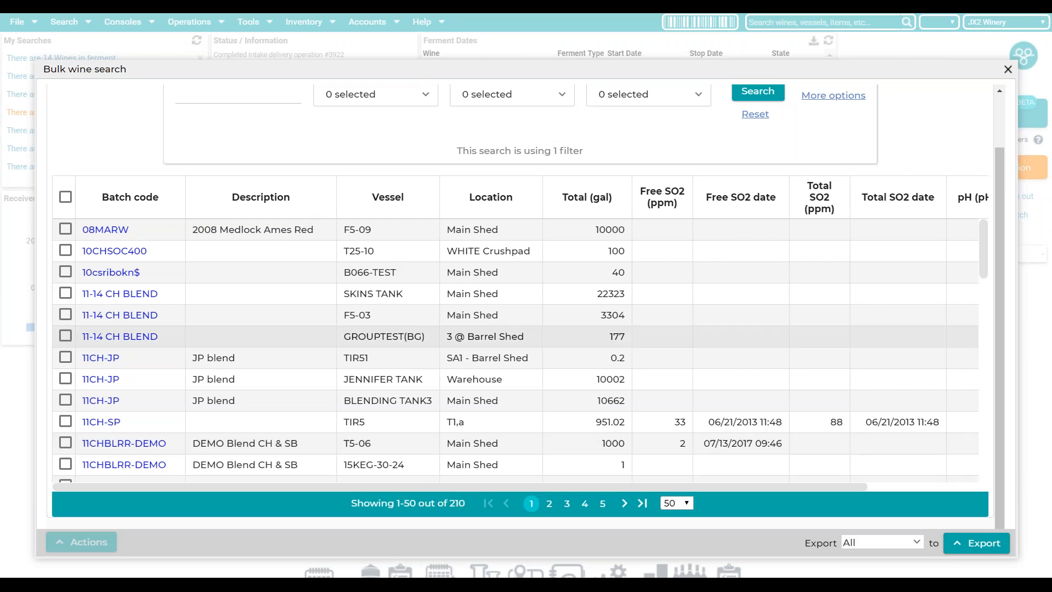
pyautogui.scroll(1, 445, 317)
pyautogui.scroll(3, 445, 316)
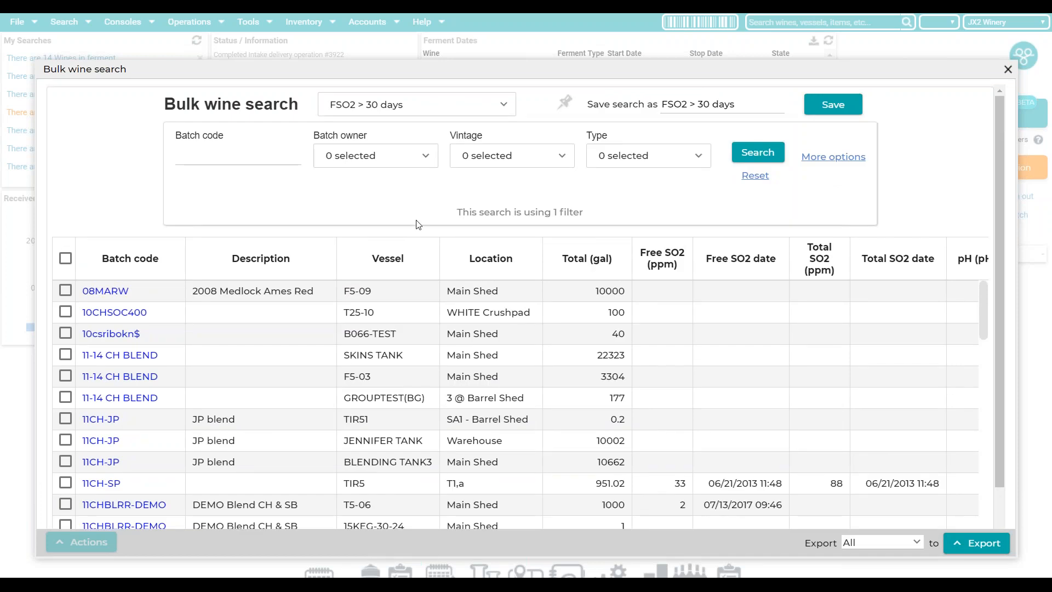
# - Change the Free SO2 not-tested window from 30 days to 7 under More options
pyautogui.click(868, 160)
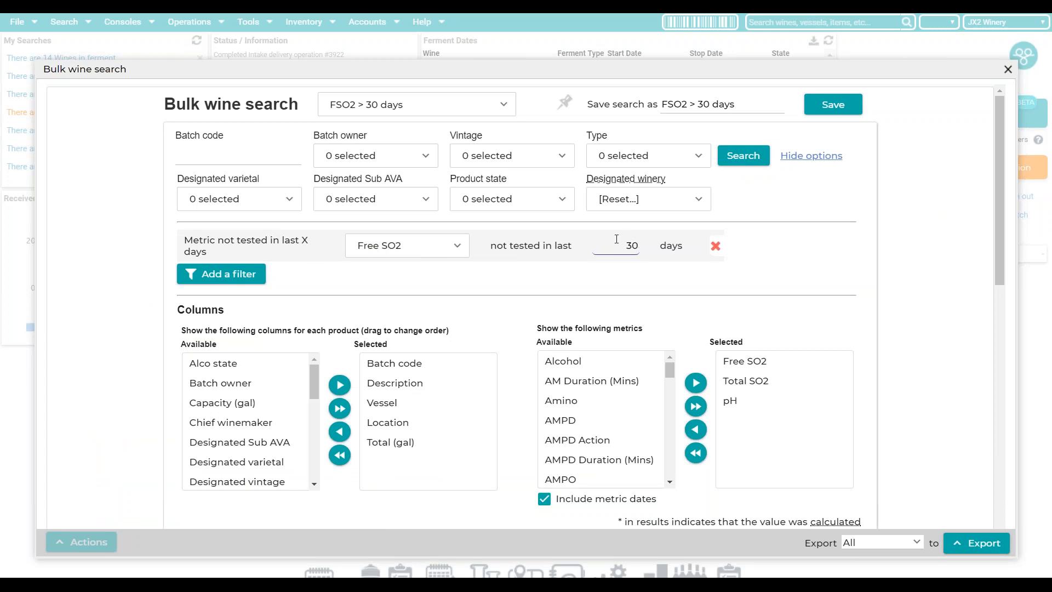
pyautogui.doubleClick(616, 239)
pyautogui.write('7')
pyautogui.click(915, 263)
# - Scroll through the 210 results and check the available export formats
pyautogui.scroll(-1, 657, 291)
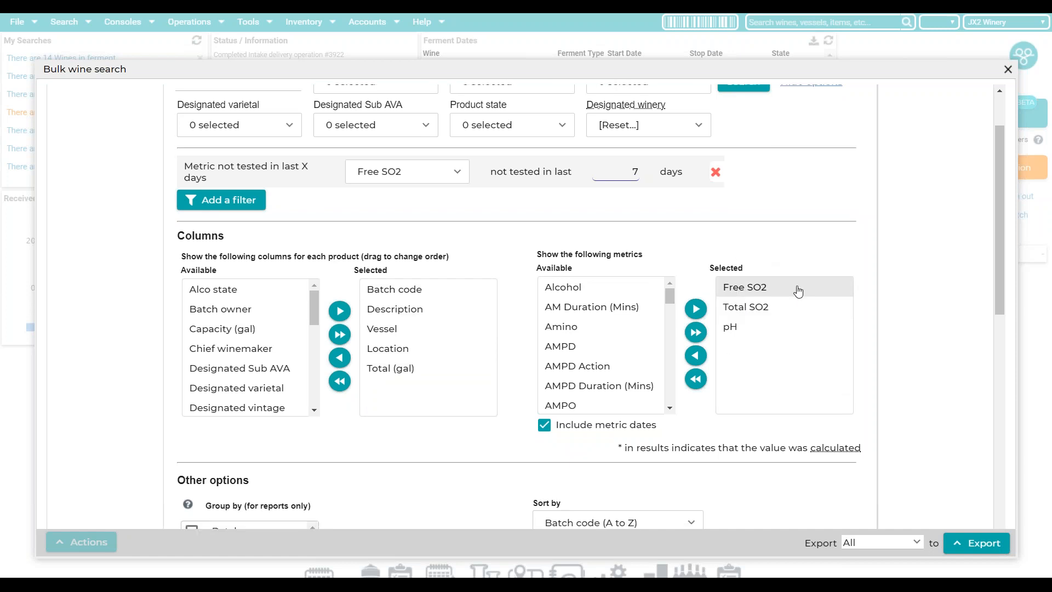
pyautogui.scroll(-1, 795, 292)
pyautogui.scroll(-4, 586, 370)
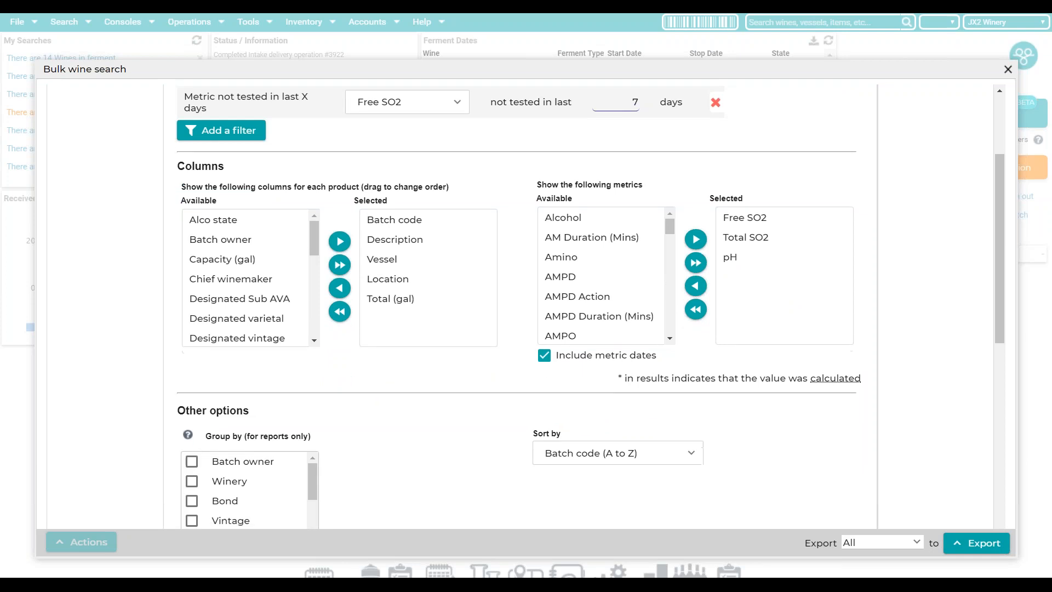
pyautogui.scroll(-3, 595, 360)
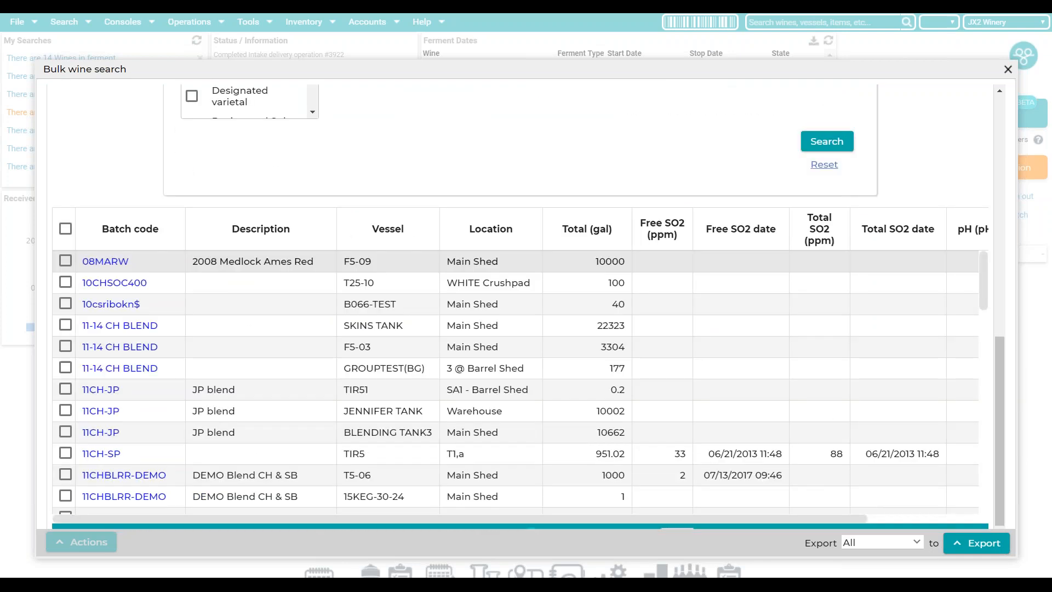
pyautogui.scroll(-1, 737, 214)
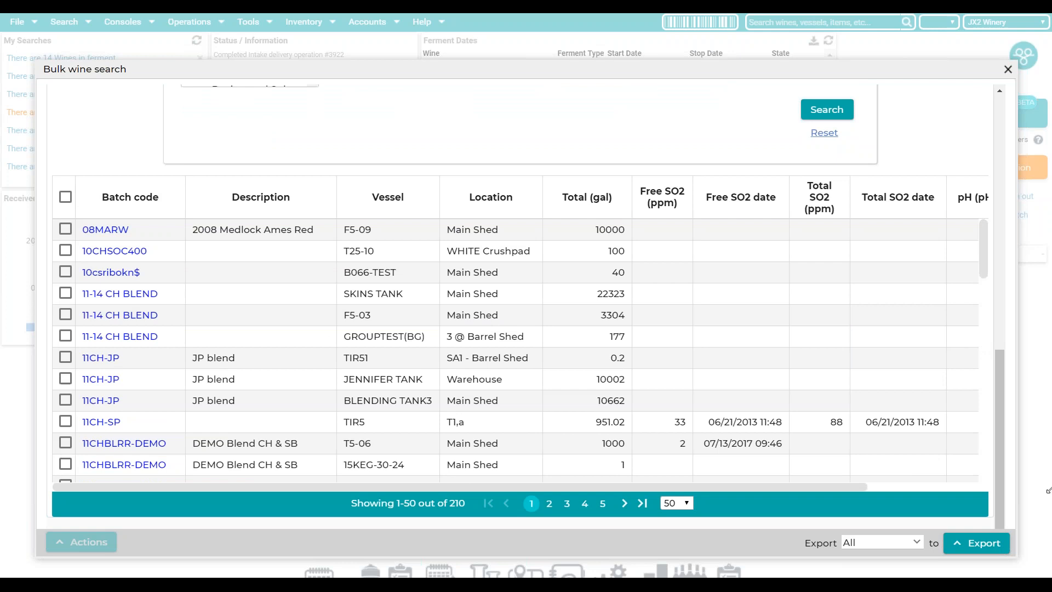
pyautogui.click(979, 547)
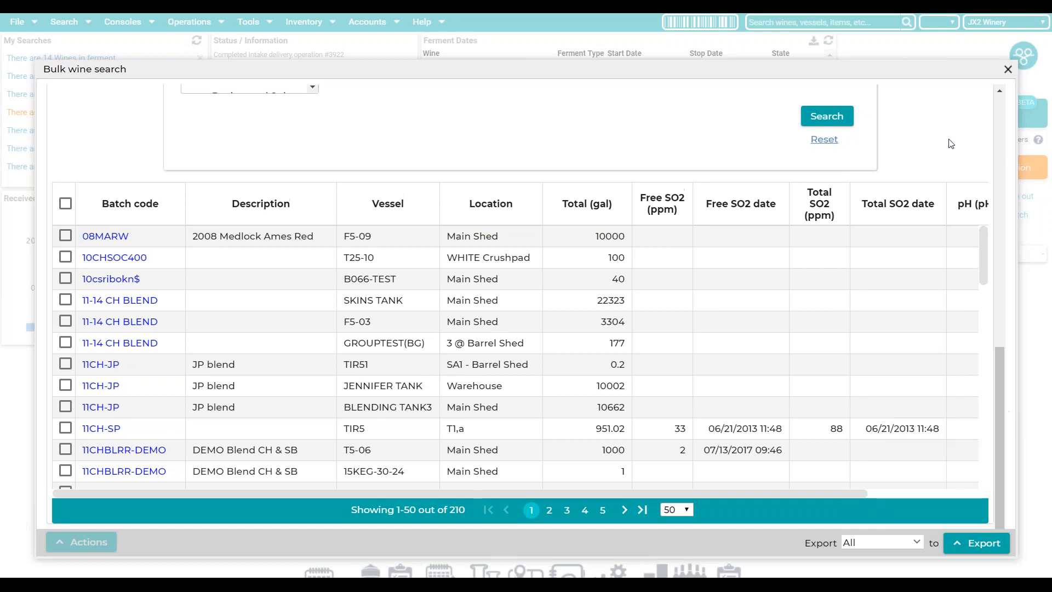
pyautogui.scroll(10, 951, 144)
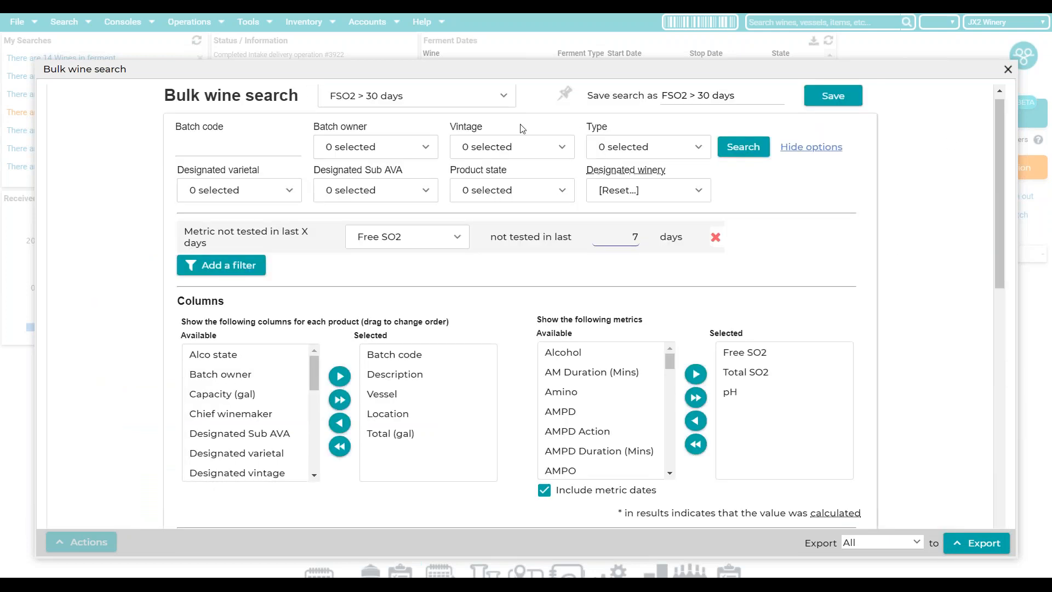
# - Remove the metric-not-tested filter and restrict the search to 2018 vintage Red wines
pyautogui.click(714, 238)
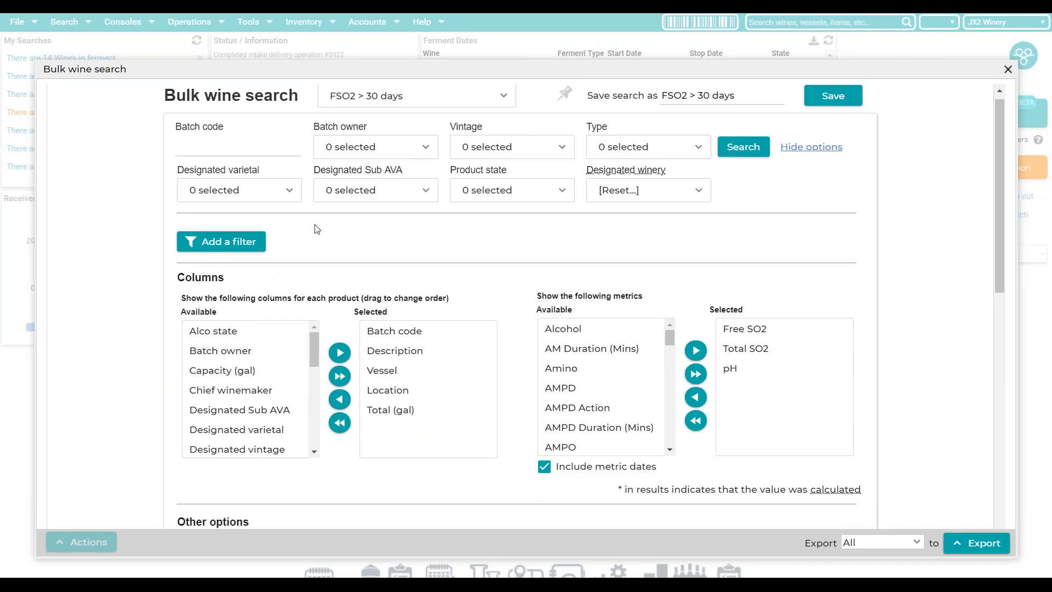
pyautogui.click(558, 149)
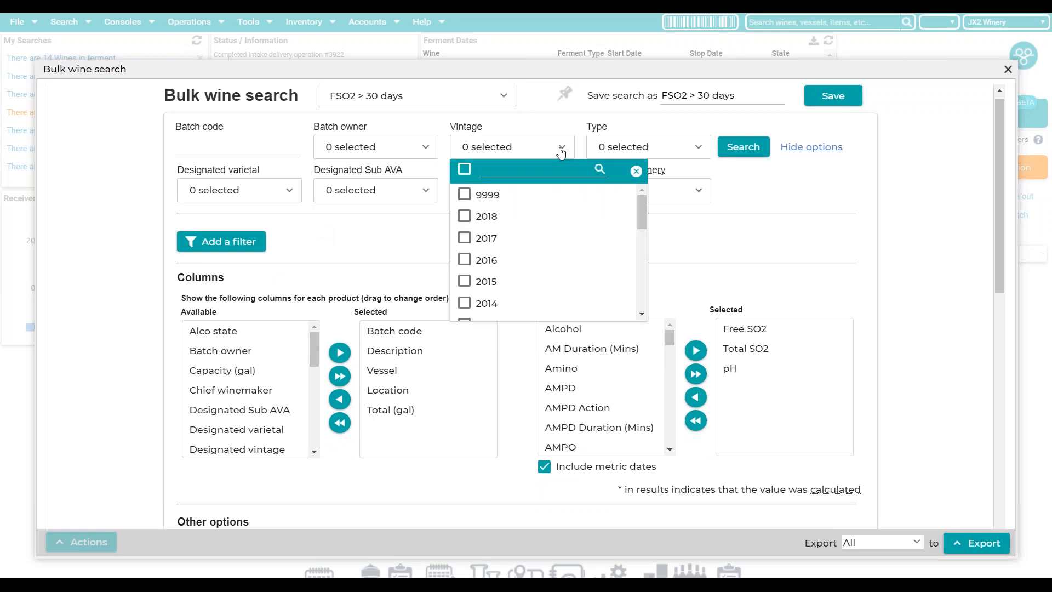
pyautogui.click(465, 217)
pyautogui.click(693, 153)
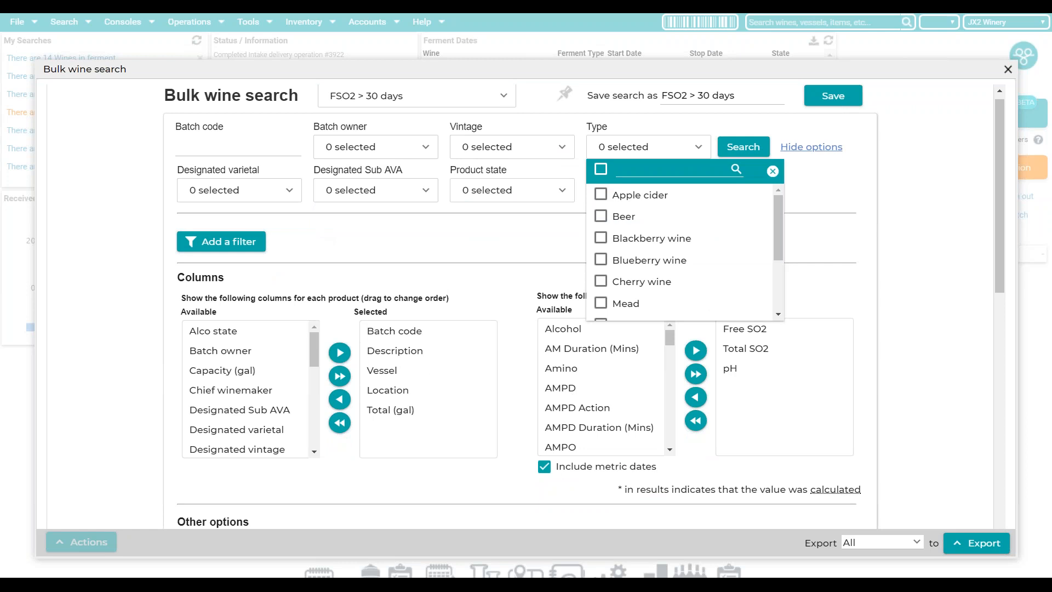
pyautogui.scroll(-3, 680, 252)
pyautogui.click(602, 266)
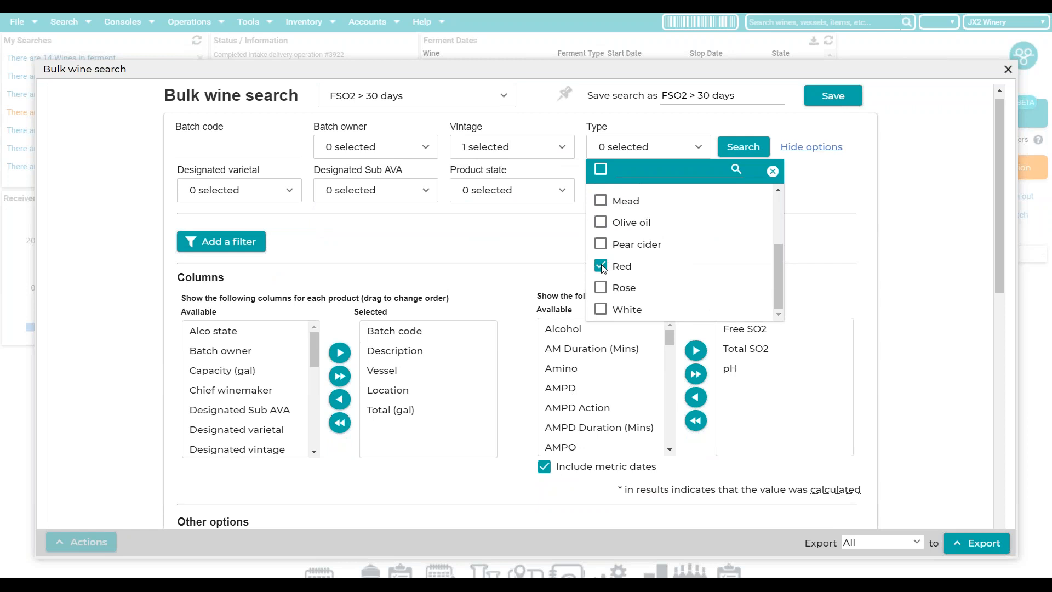
pyautogui.click(889, 242)
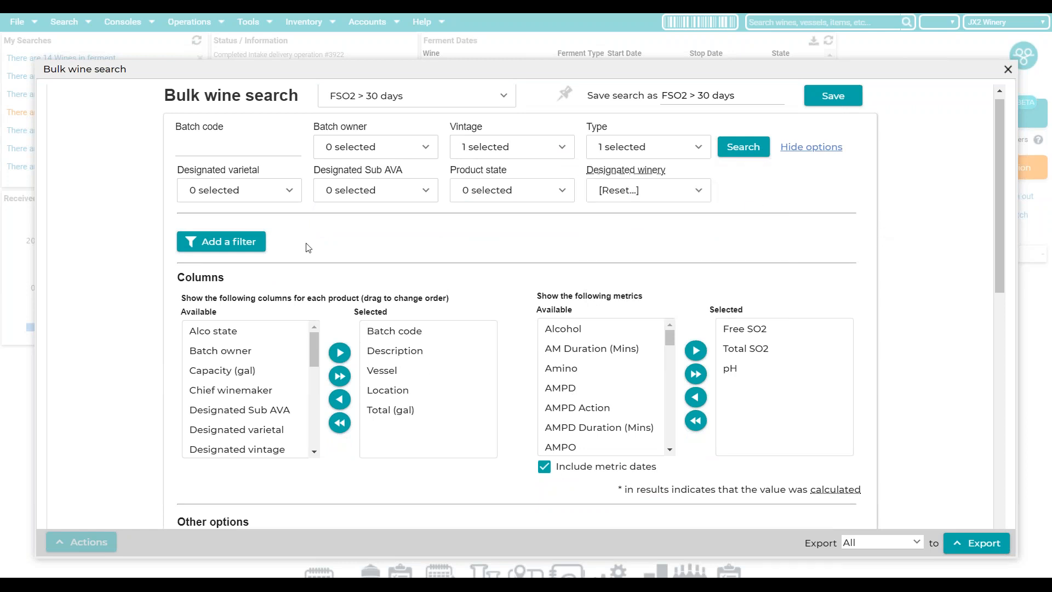
# - Add a Ferment state filter including unfermented and fermenting wines
pyautogui.click(236, 245)
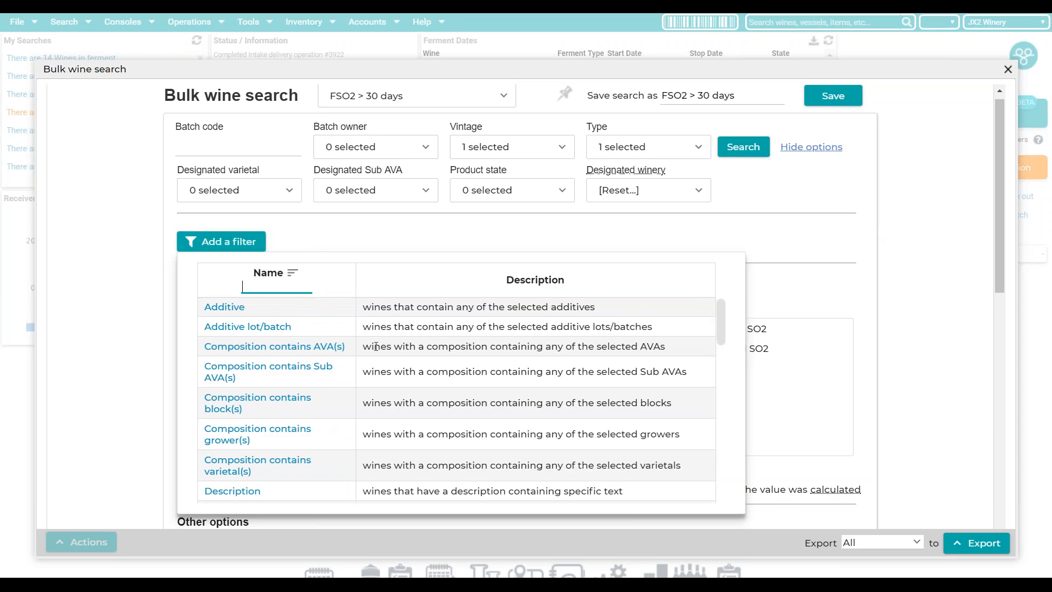
pyautogui.scroll(-3, 357, 329)
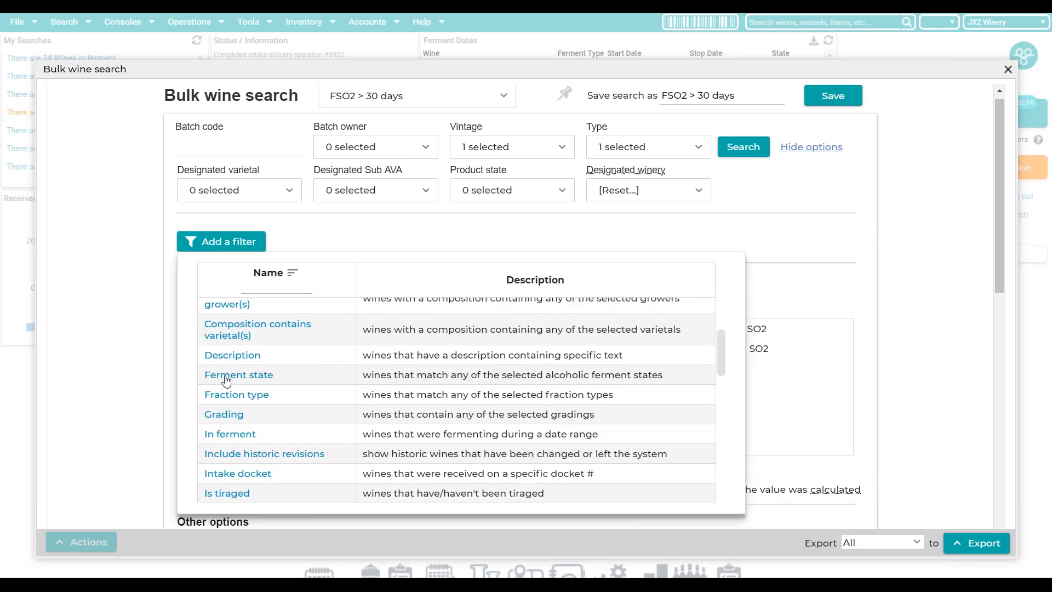
pyautogui.click(253, 377)
pyautogui.click(439, 239)
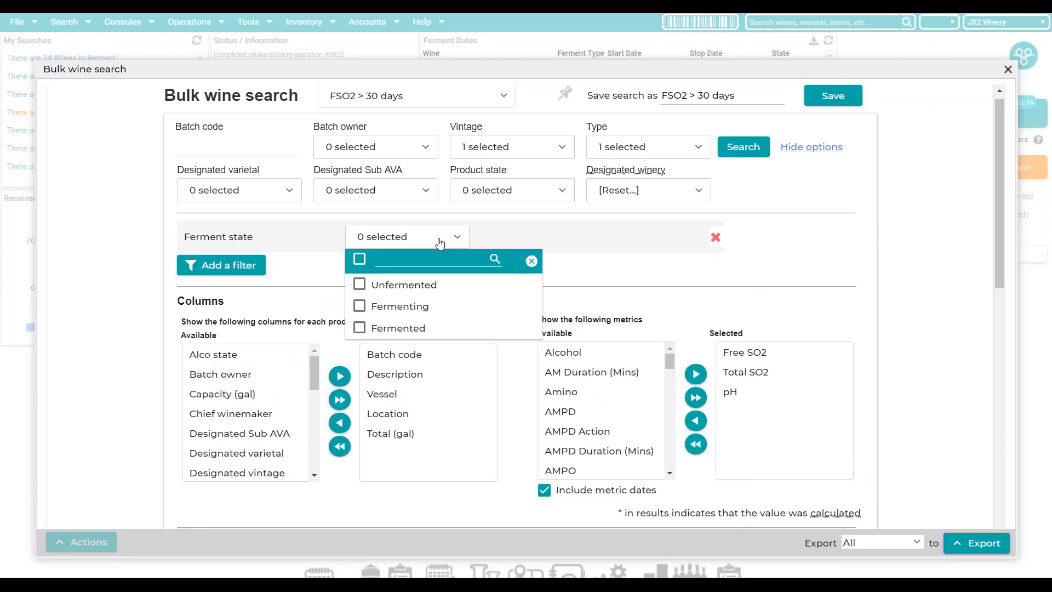
pyautogui.click(361, 286)
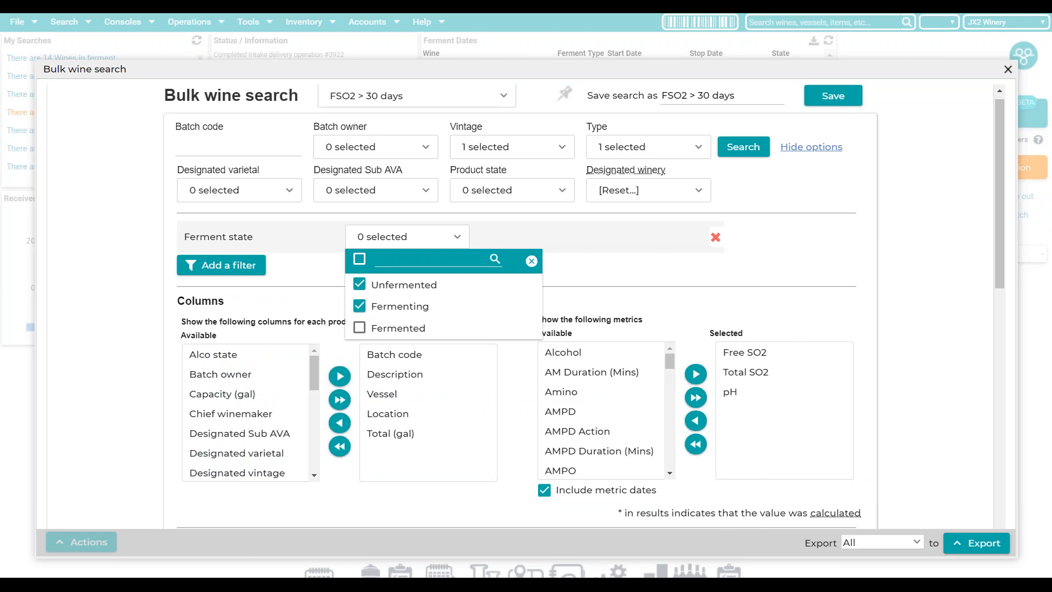
pyautogui.moveTo(858, 255); pyautogui.dragTo(907, 236)
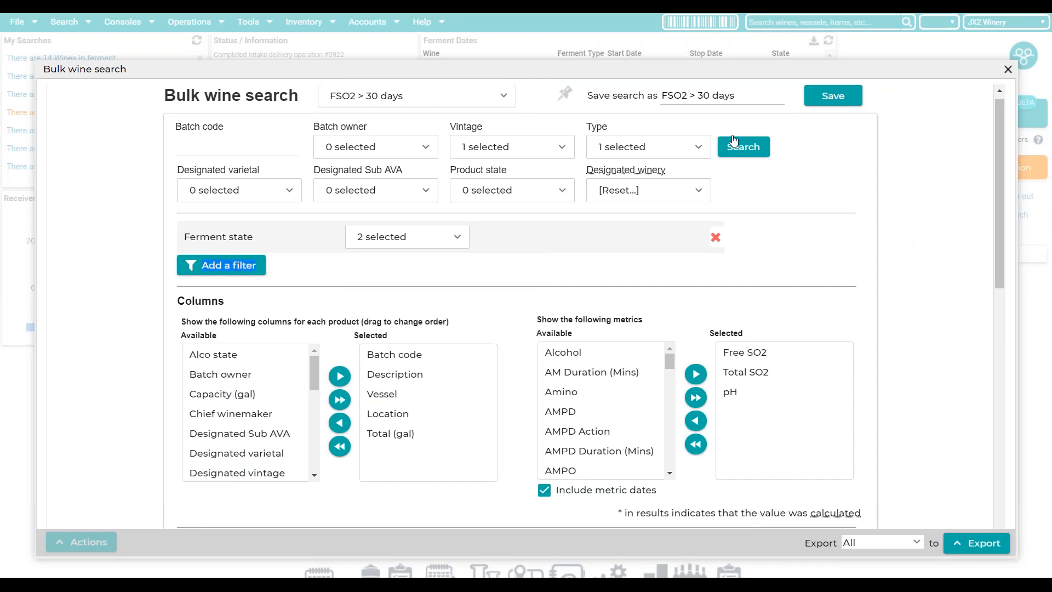
# - Replace the Free SO2 and Total SO2 metrics with Brix and Temp, then run the search
pyautogui.moveTo(767, 353); pyautogui.dragTo(581, 412)
pyautogui.moveTo(730, 352); pyautogui.dragTo(581, 411)
pyautogui.moveTo(670, 371); pyautogui.dragTo(670, 378)
pyautogui.scroll(-3, 606, 381)
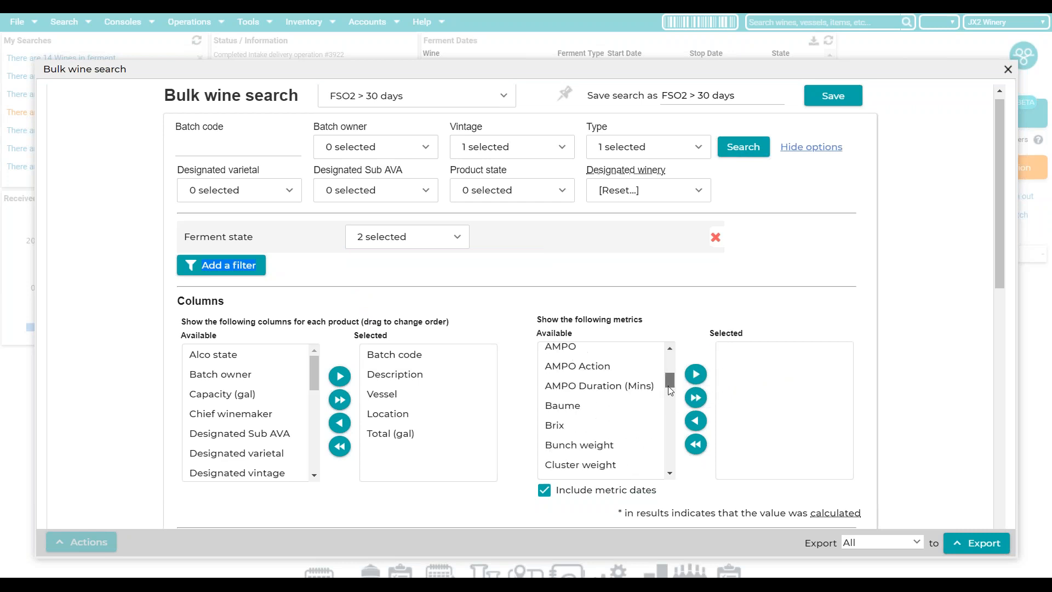
pyautogui.moveTo(606, 381); pyautogui.dragTo(735, 354)
pyautogui.moveTo(668, 387); pyautogui.dragTo(679, 464)
pyautogui.moveTo(647, 353); pyautogui.dragTo(777, 384)
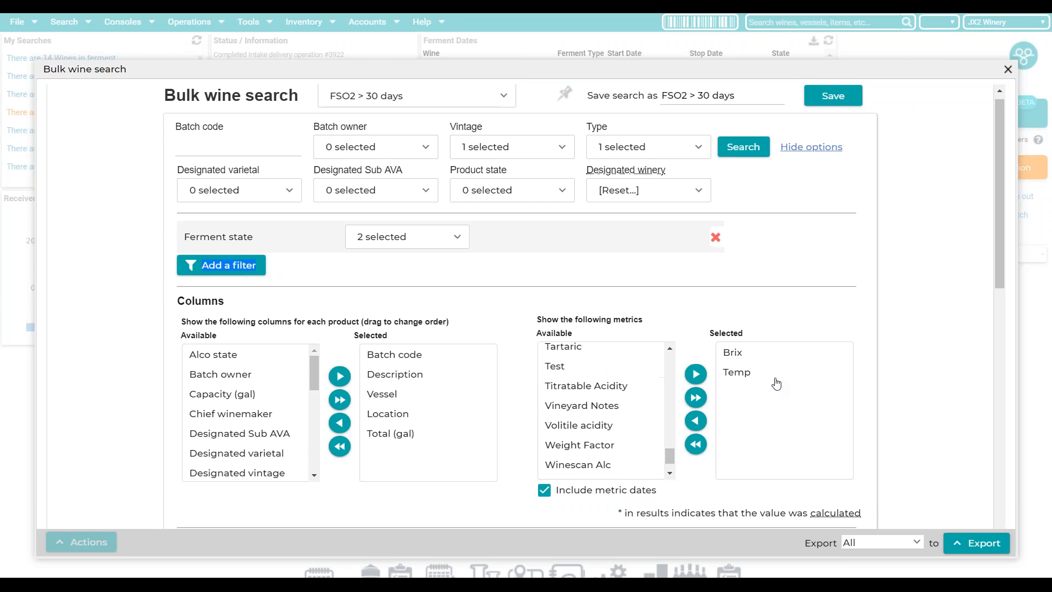
pyautogui.scroll(-7, 934, 296)
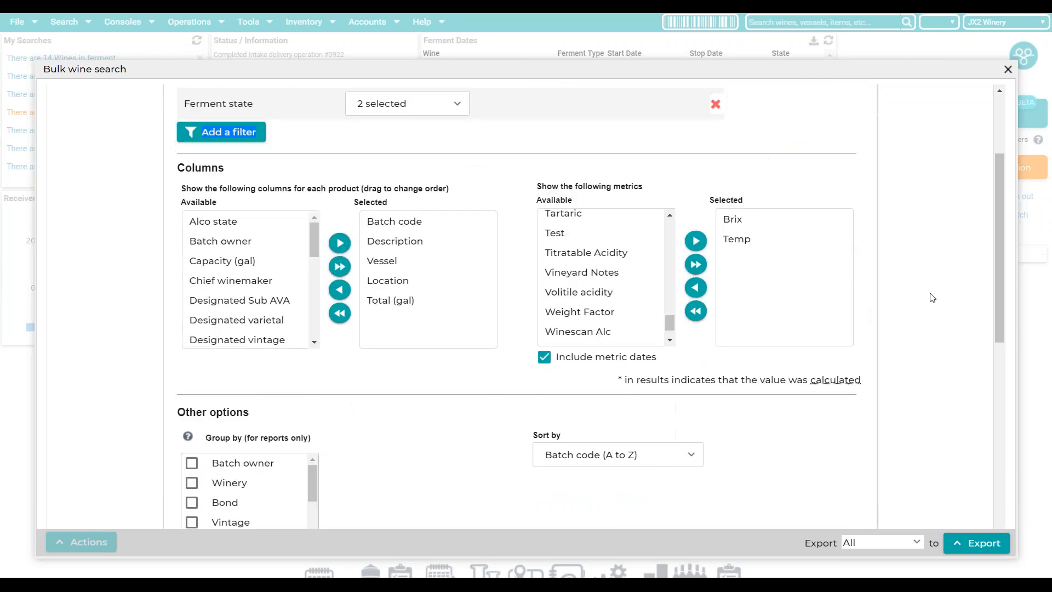
pyautogui.click(828, 317)
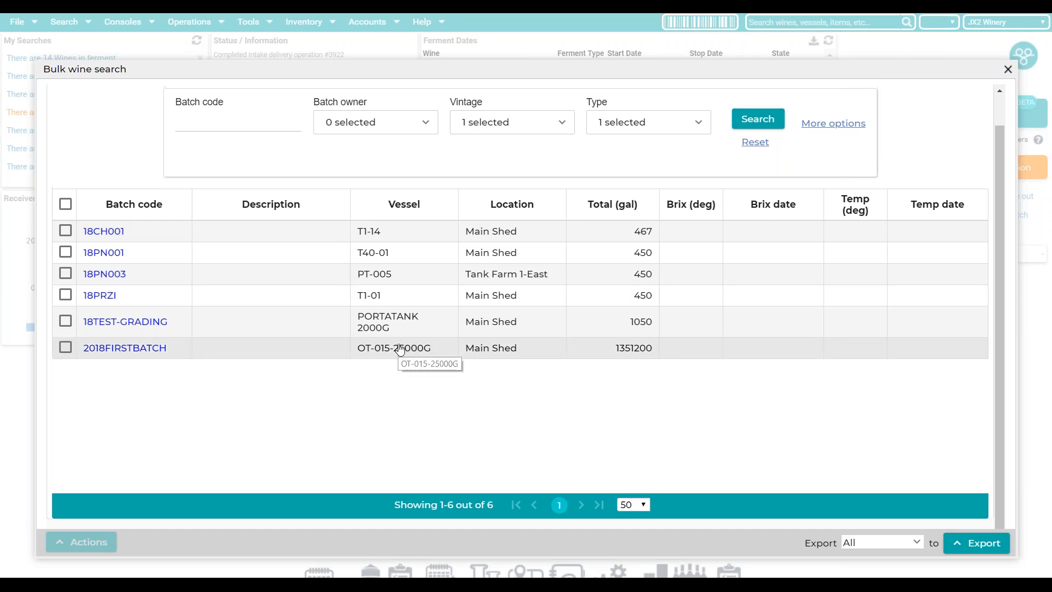
# - Save the search under the name '2018 Red Ferments'
pyautogui.scroll(1, 401, 349)
pyautogui.moveTo(776, 101); pyautogui.dragTo(618, 101)
pyautogui.write('2018 Red')
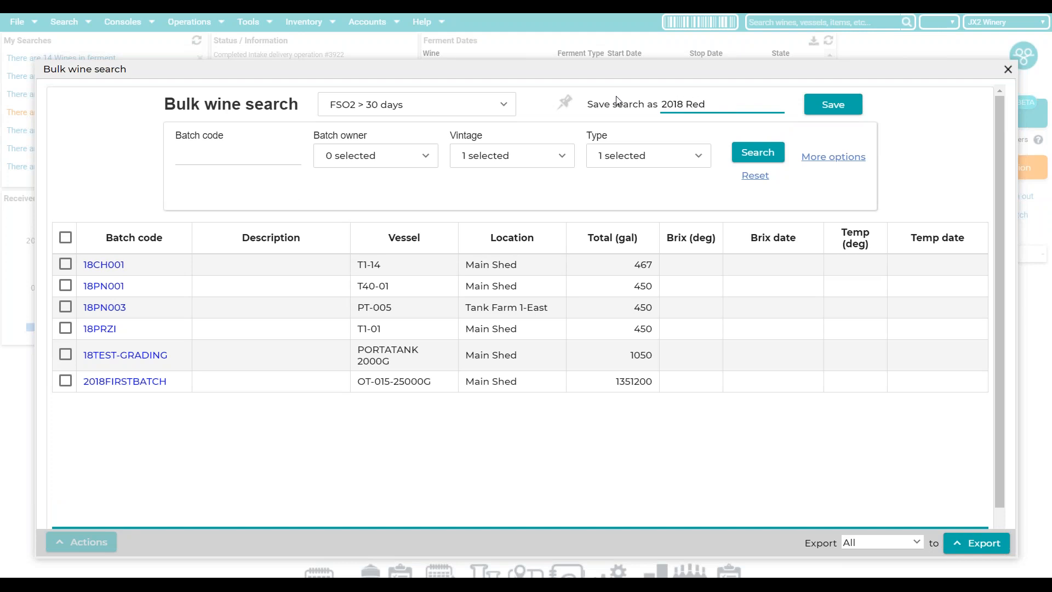
pyautogui.write(' Ferments')
pyautogui.click(825, 106)
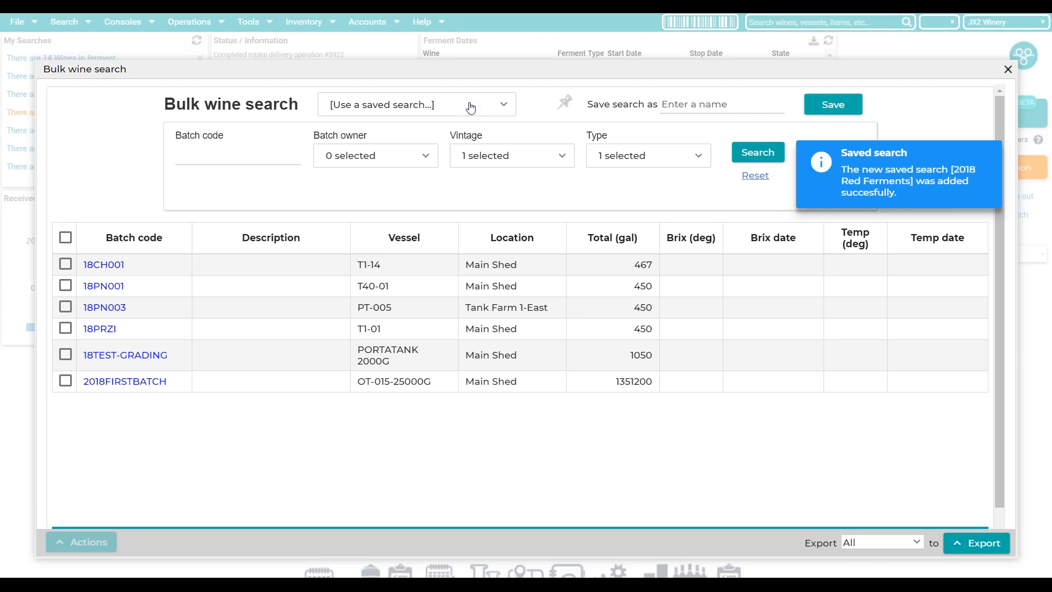
# - Load 2018 Red Ferments, pin it to My Searches, and close the Bulk wine search
pyautogui.click(505, 108)
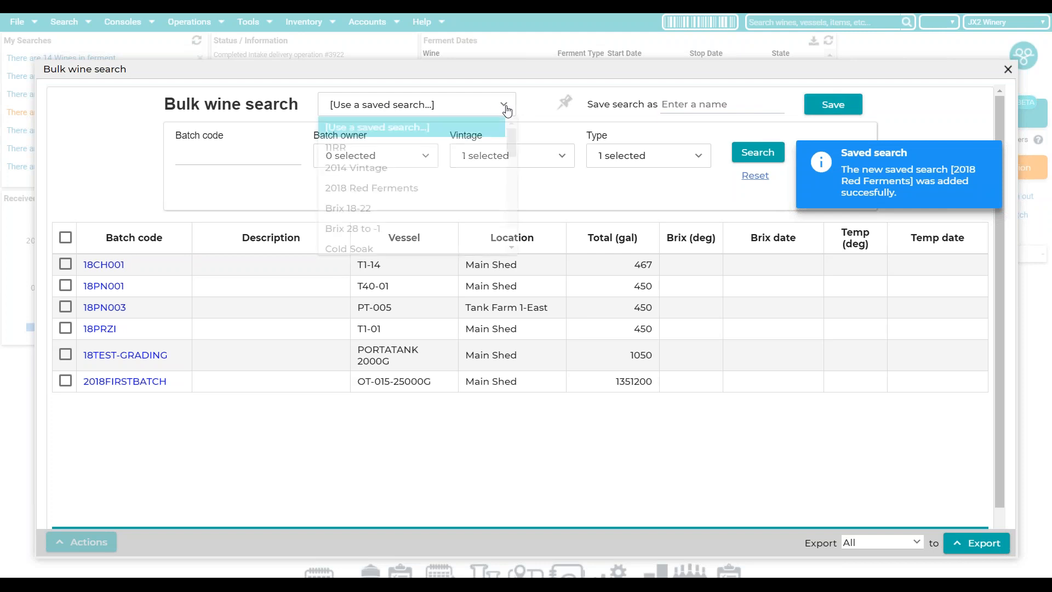
pyautogui.scroll(-1, 487, 154)
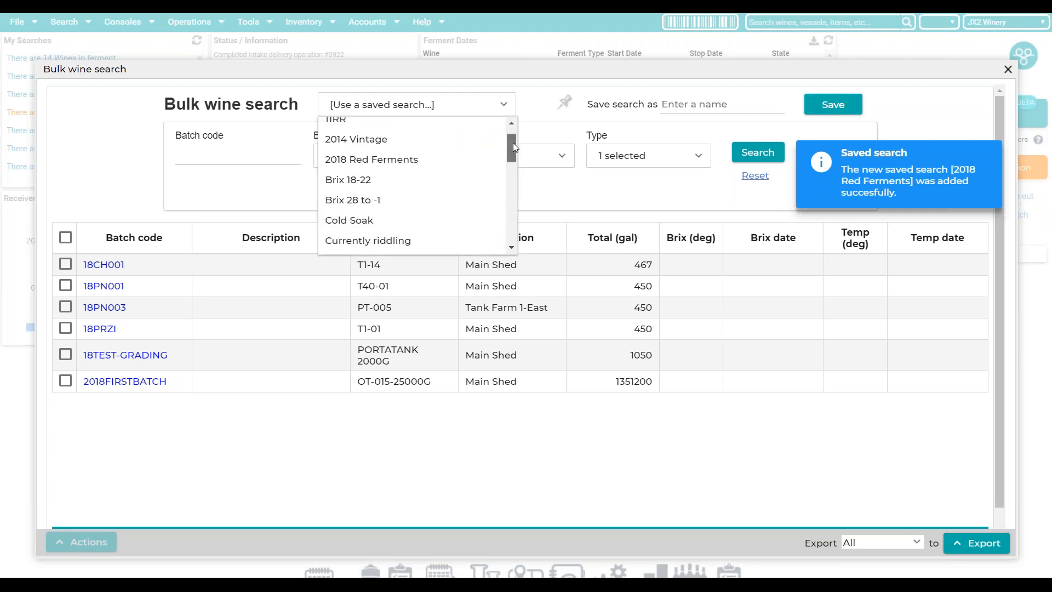
pyautogui.click(406, 158)
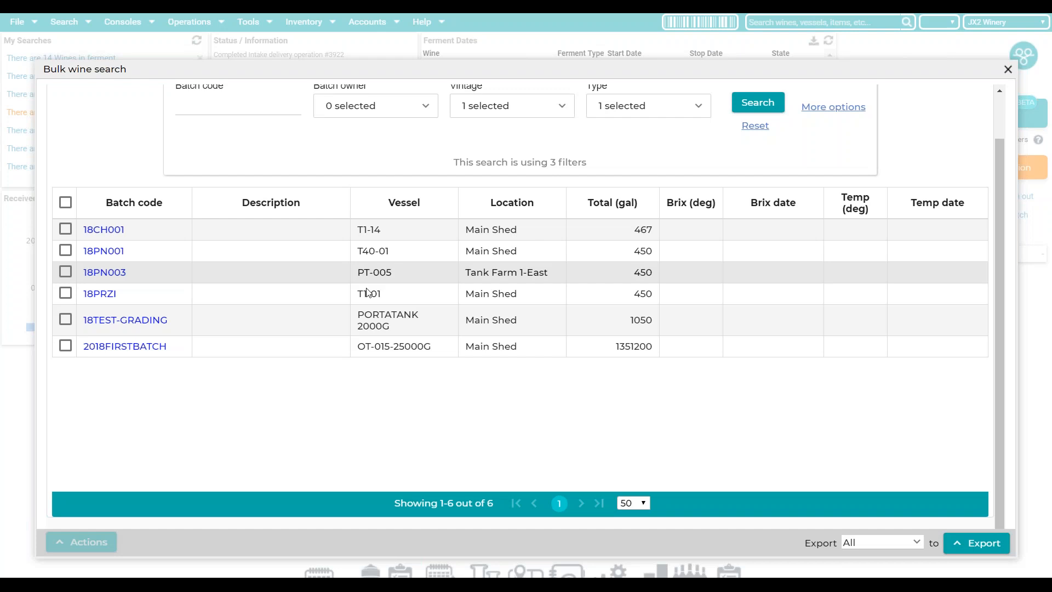
pyautogui.scroll(1, 367, 292)
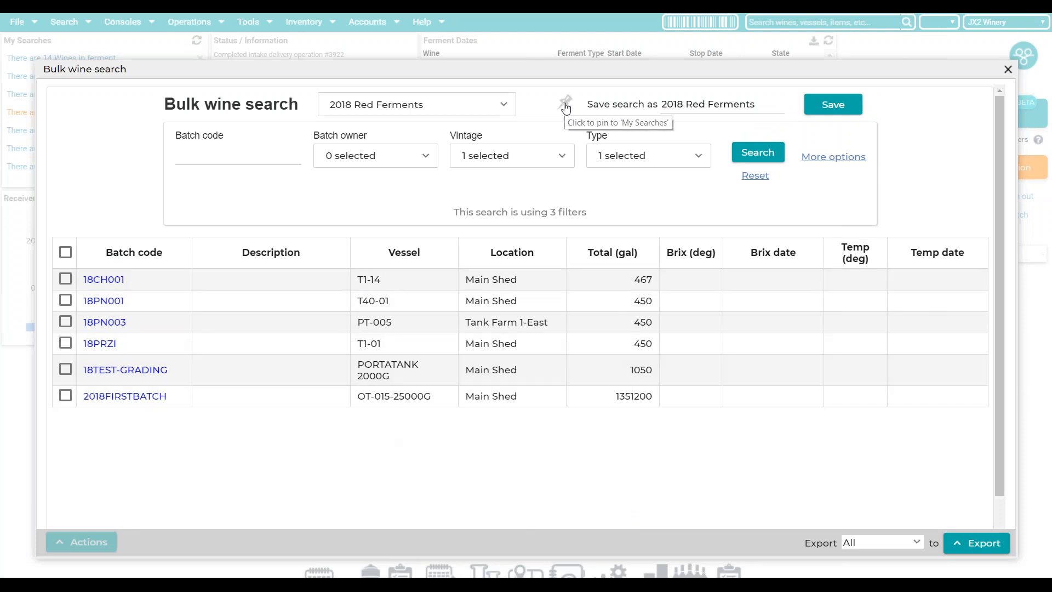
pyautogui.click(566, 106)
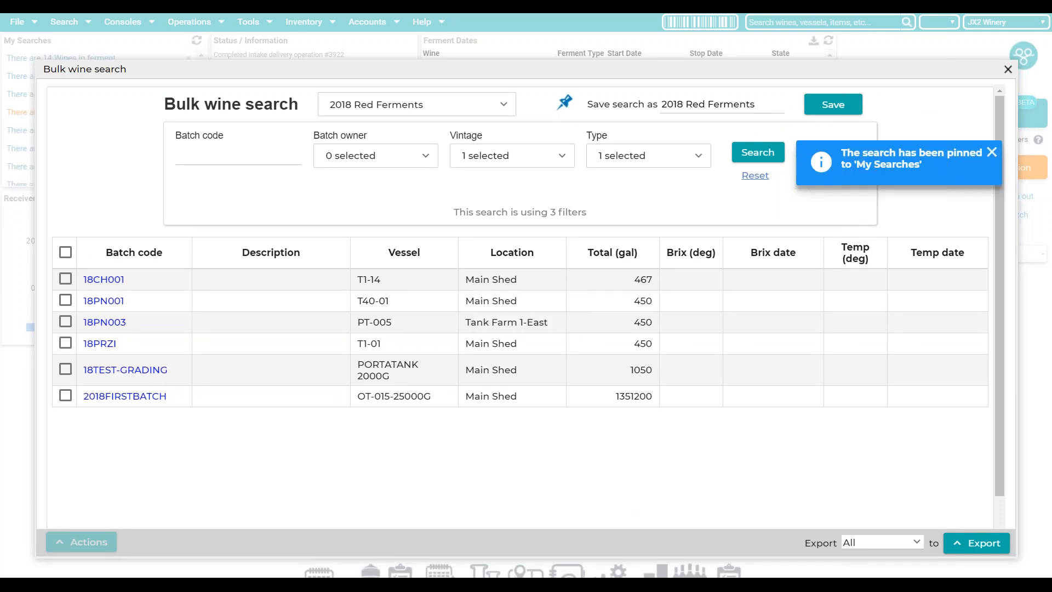
pyautogui.click(1008, 69)
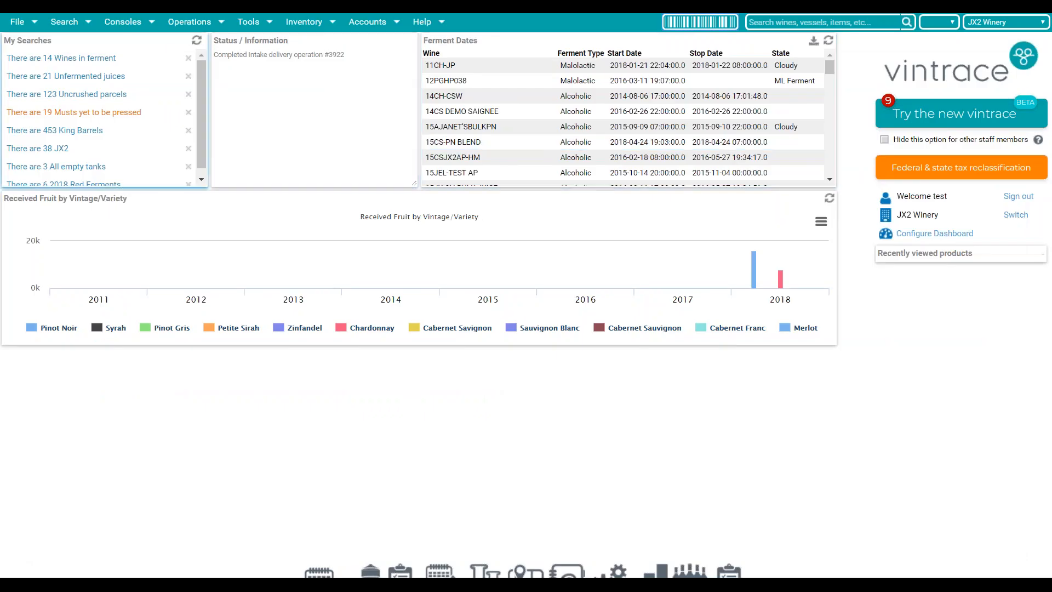
pyautogui.moveTo(202, 127); pyautogui.dragTo(200, 133)
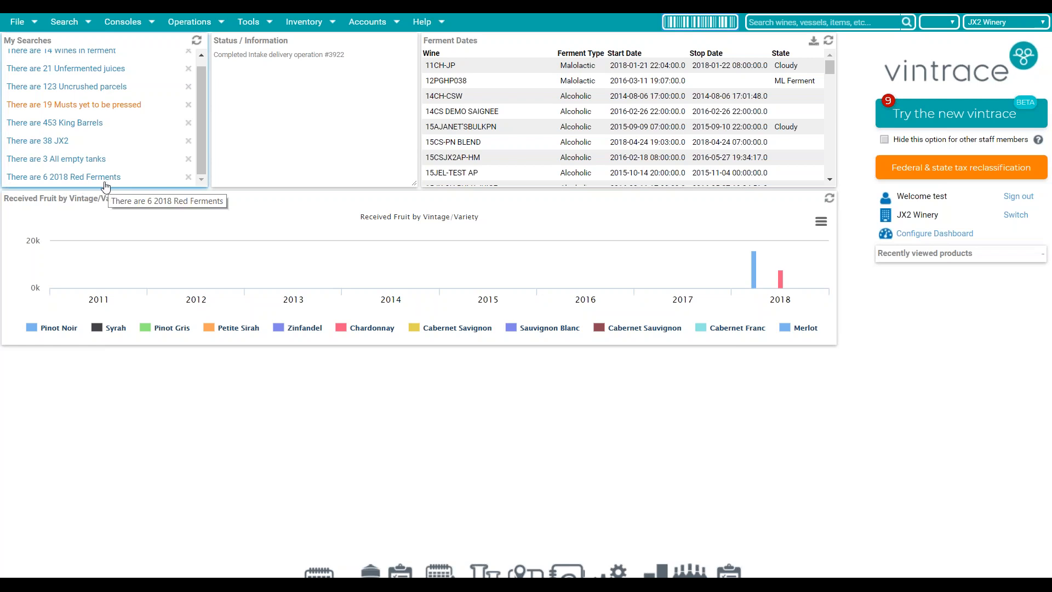
pyautogui.click(101, 179)
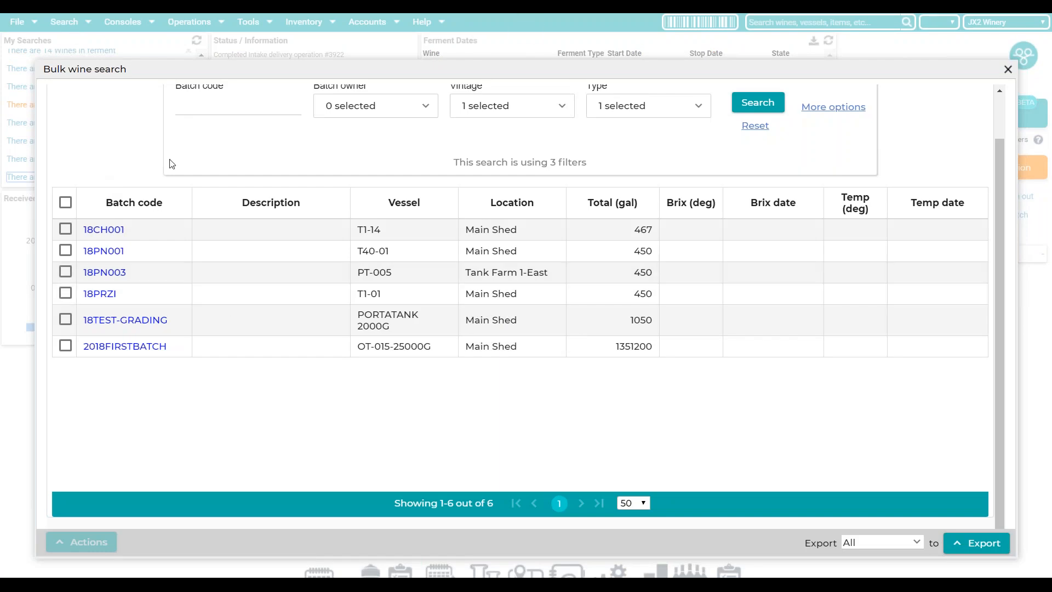
pyautogui.click(1008, 70)
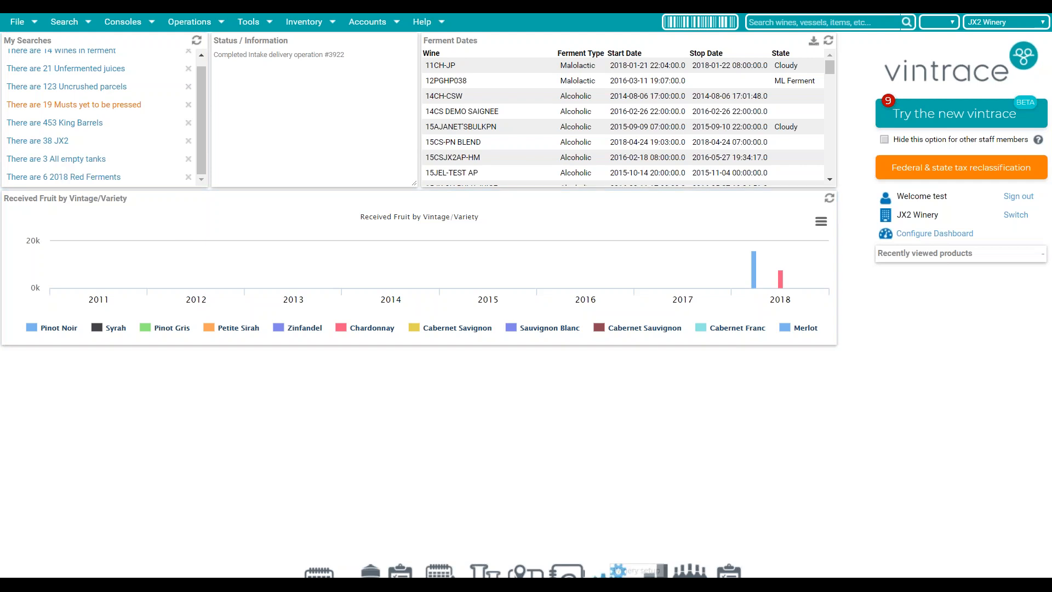
pyautogui.click(602, 572)
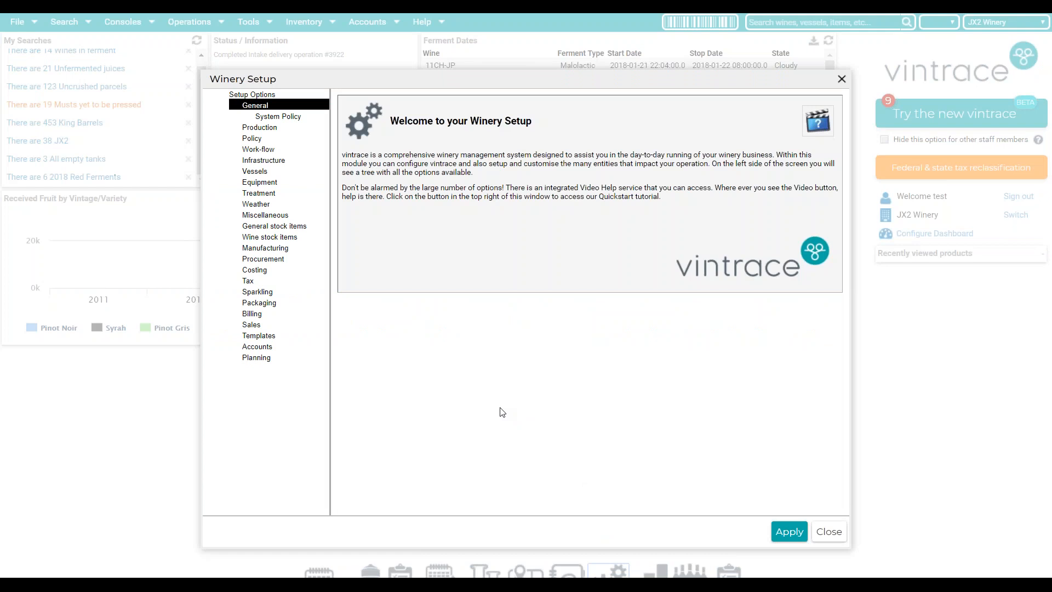
# - Open the All empty tanks saved search under Miscellaneous > Saved Searches in Winery Setup
pyautogui.click(257, 216)
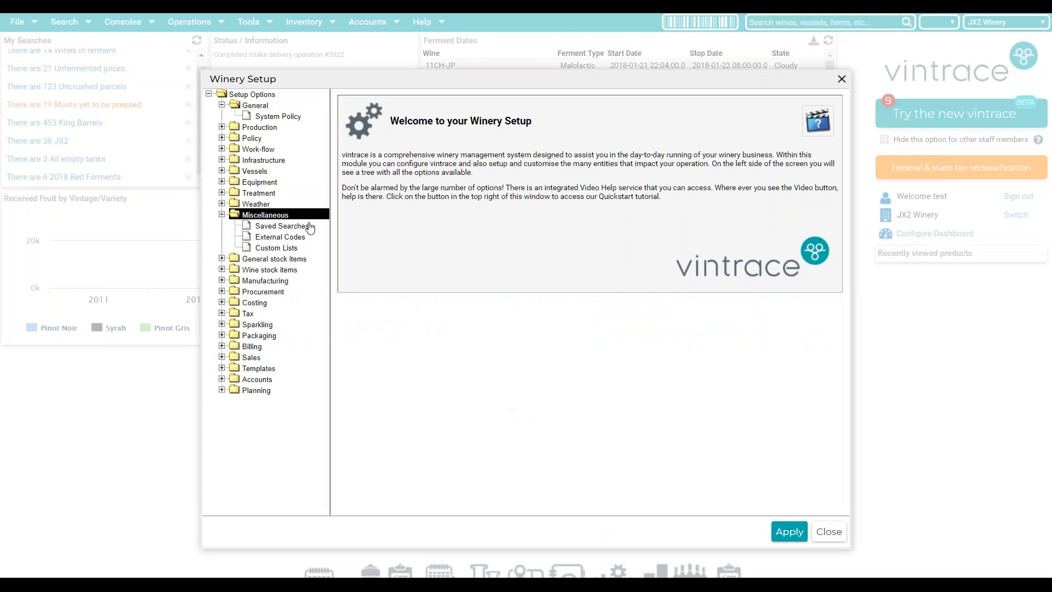
pyautogui.click(288, 226)
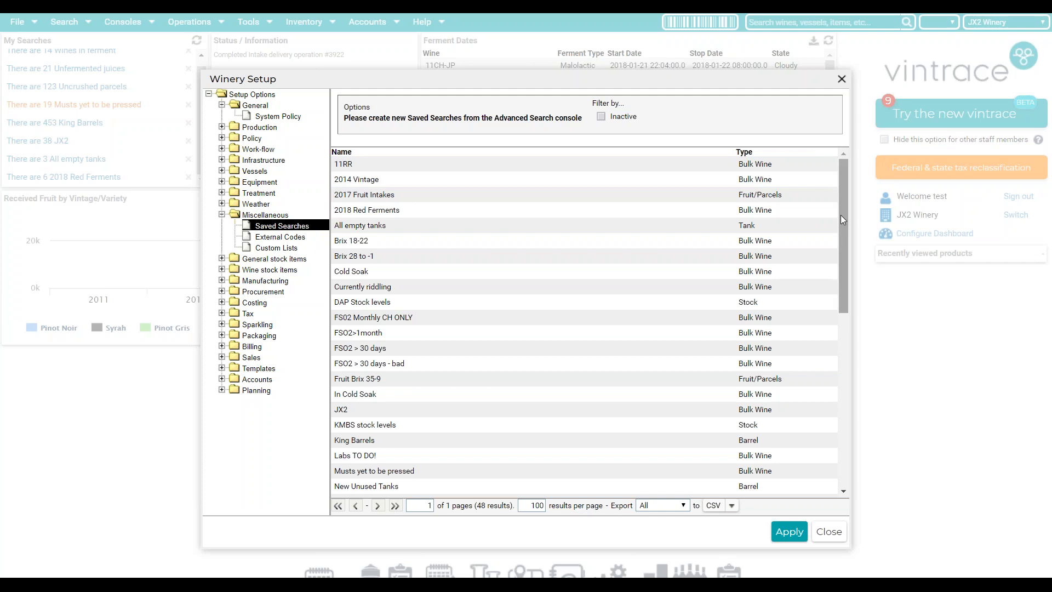
pyautogui.click(464, 230)
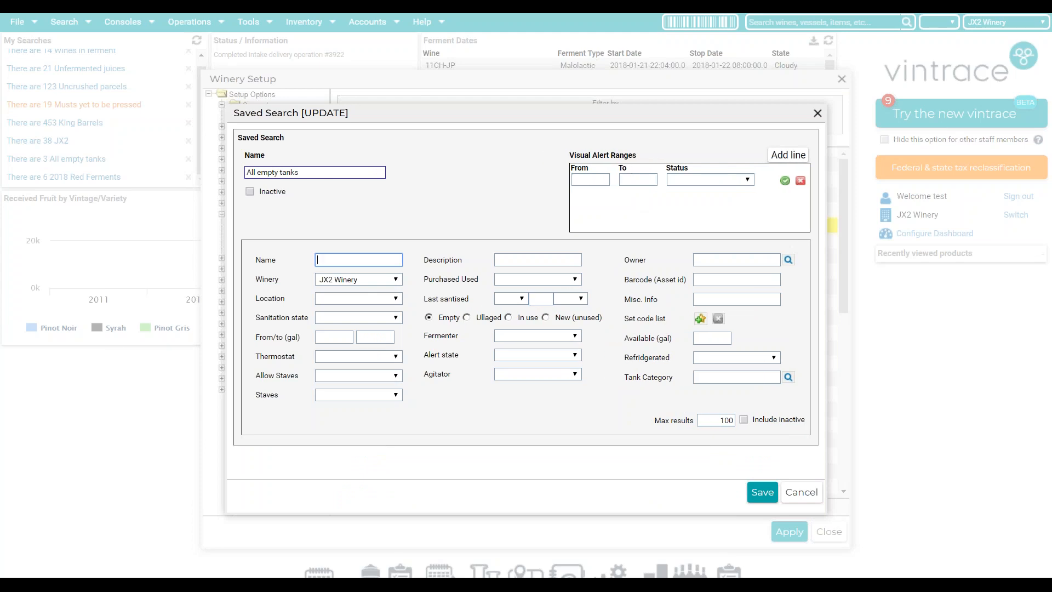
pyautogui.click(602, 183)
pyautogui.click(640, 181)
pyautogui.click(703, 181)
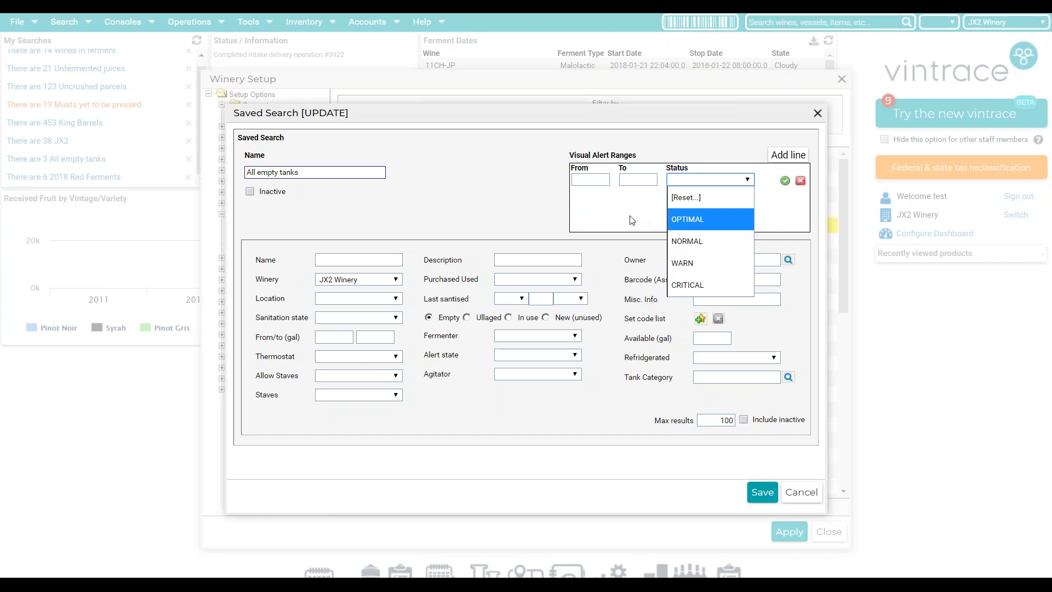
# - Add alert ranges 0–2 as WARN and 3–100 as CRITICAL
pyautogui.click(586, 178)
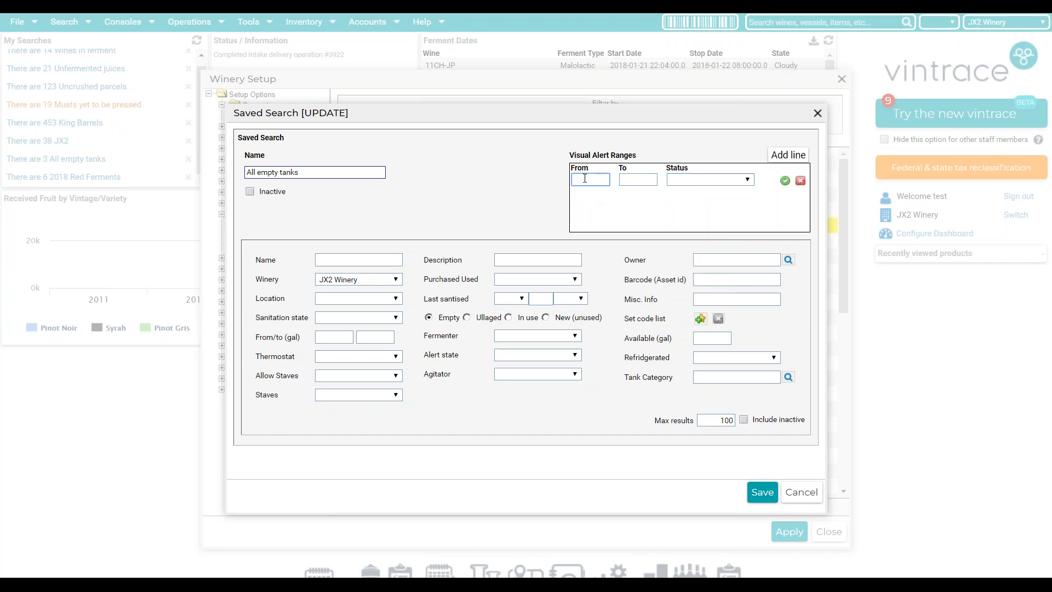
pyautogui.click(640, 180)
pyautogui.write('2')
pyautogui.click(713, 180)
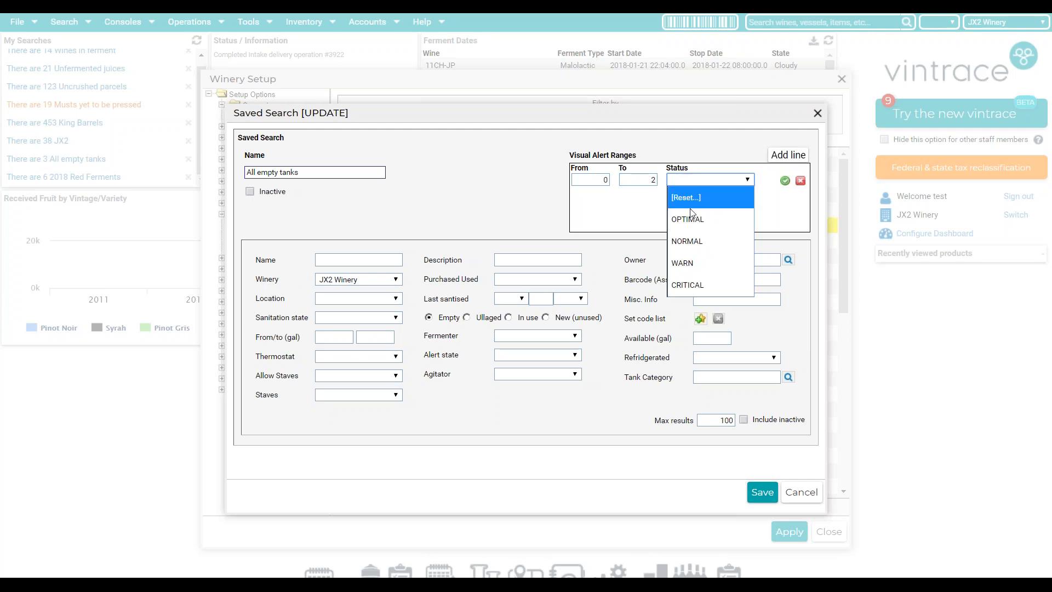
pyautogui.click(695, 259)
pyautogui.click(783, 162)
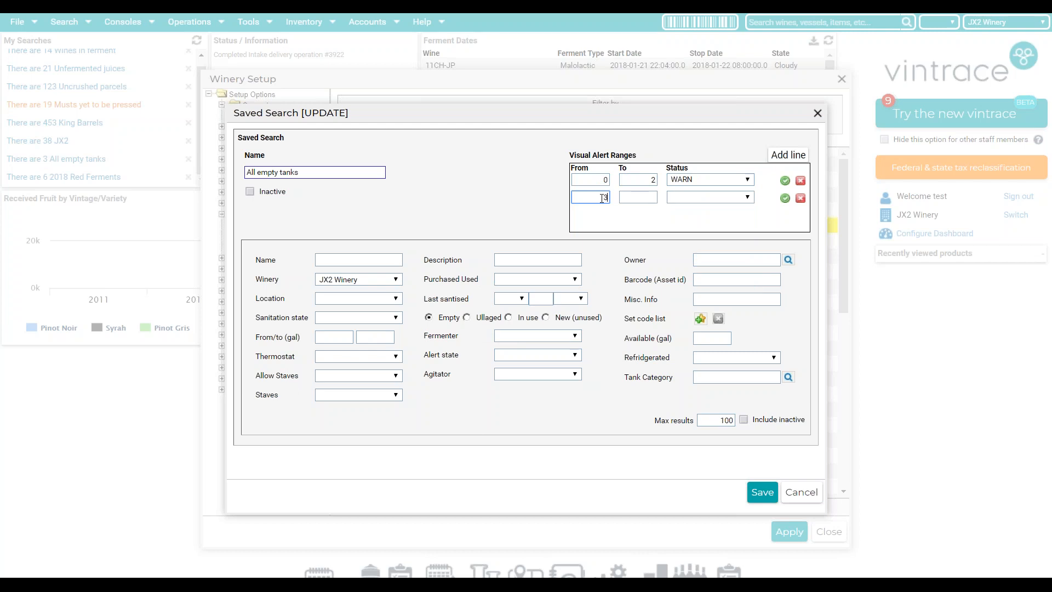
pyautogui.click(631, 194)
pyautogui.click(689, 198)
pyautogui.click(686, 301)
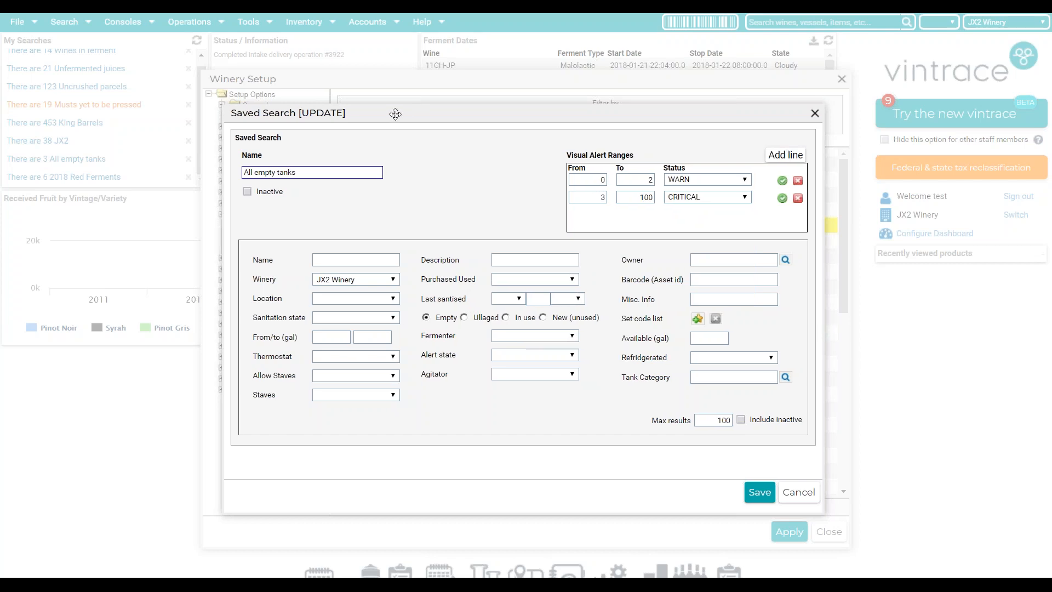
# - Save the alert ranges and close Winery Setup
pyautogui.moveTo(420, 114); pyautogui.dragTo(357, 112)
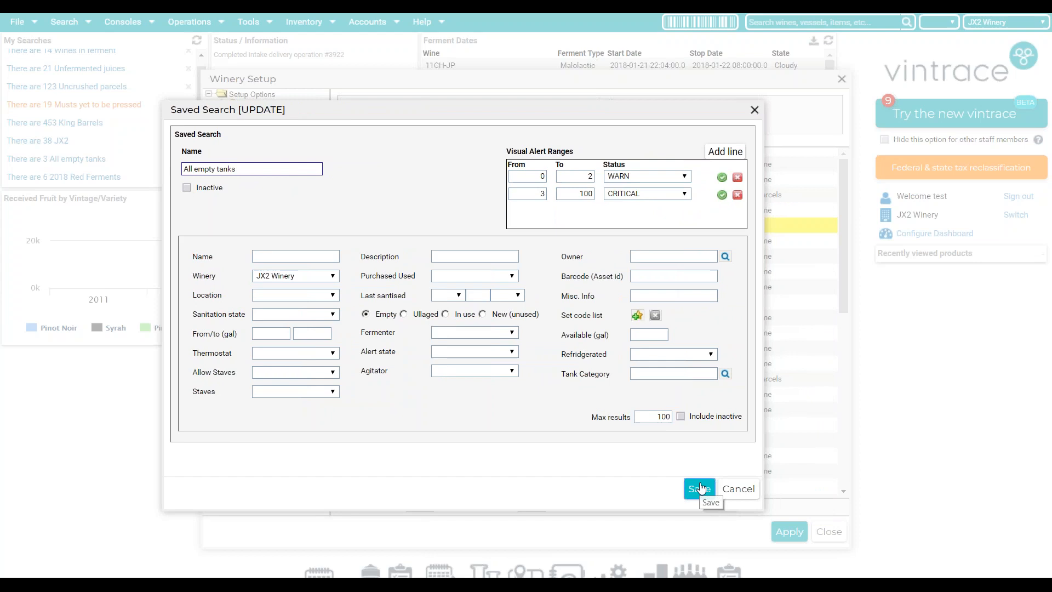
pyautogui.click(700, 488)
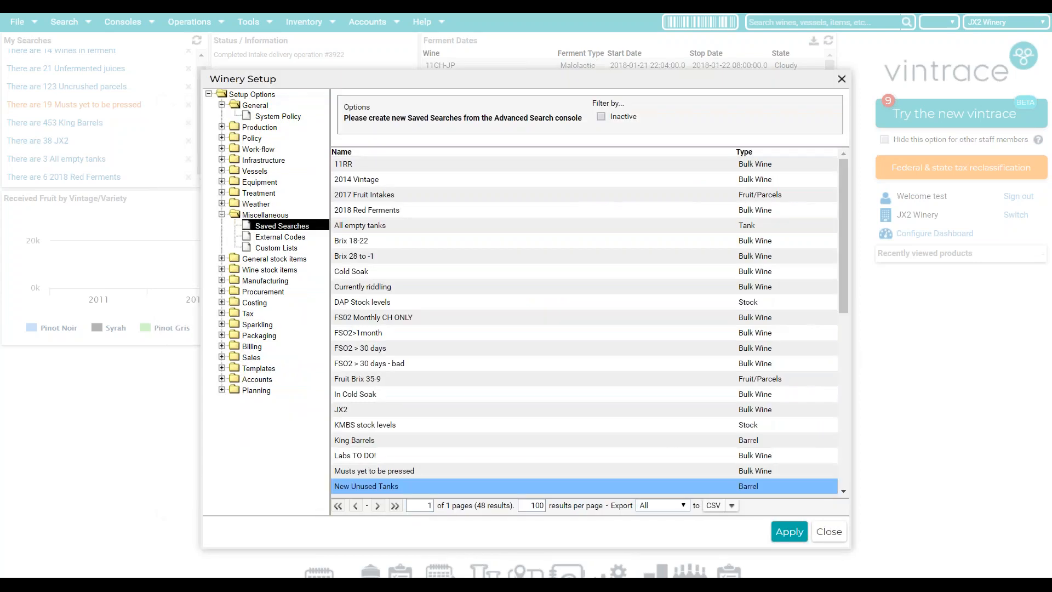
pyautogui.click(842, 79)
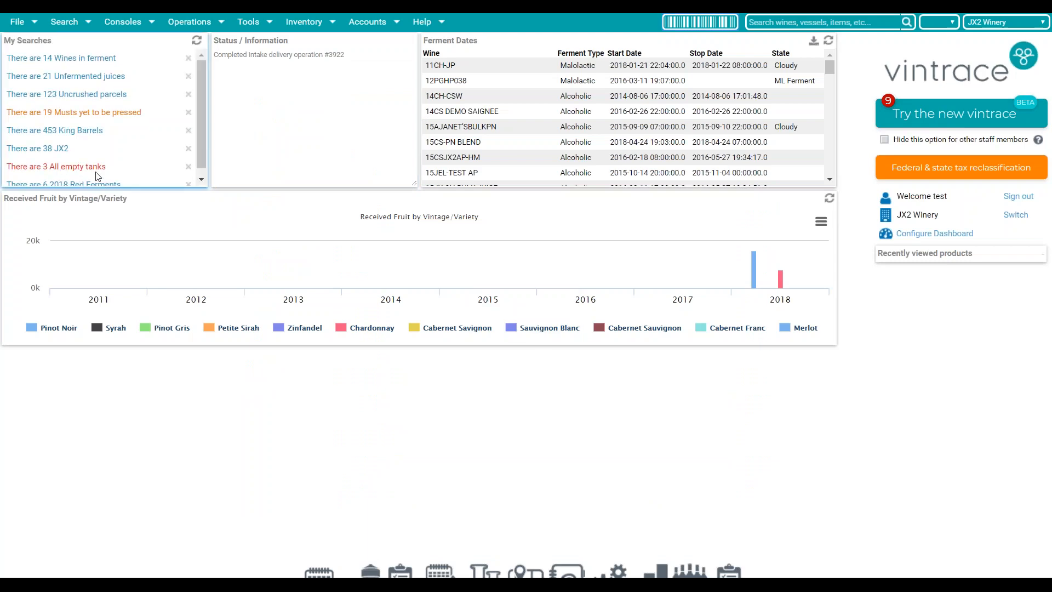
pyautogui.scroll(-1, 96, 174)
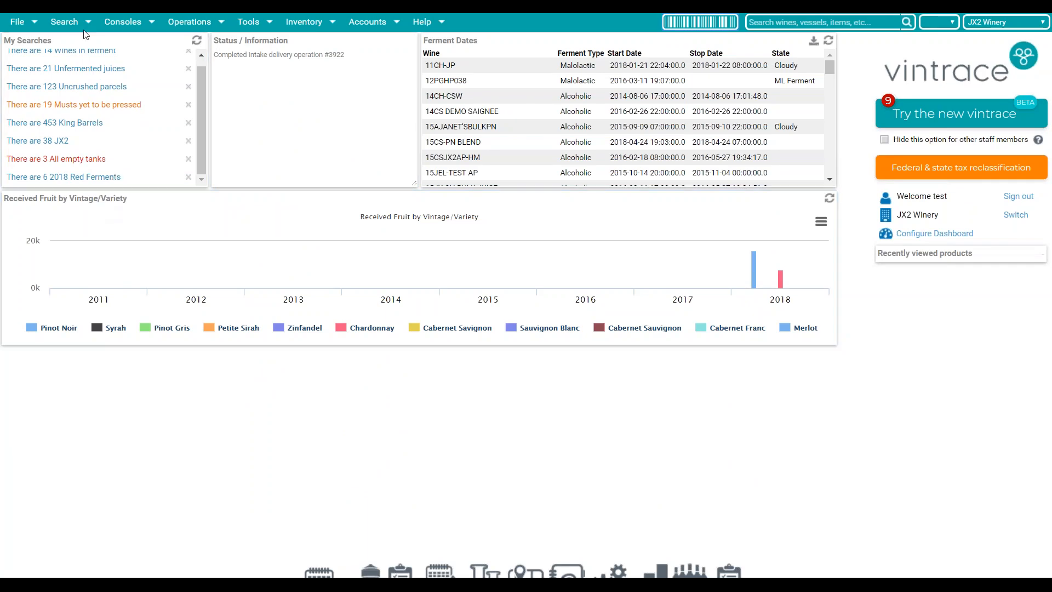
pyautogui.click(64, 22)
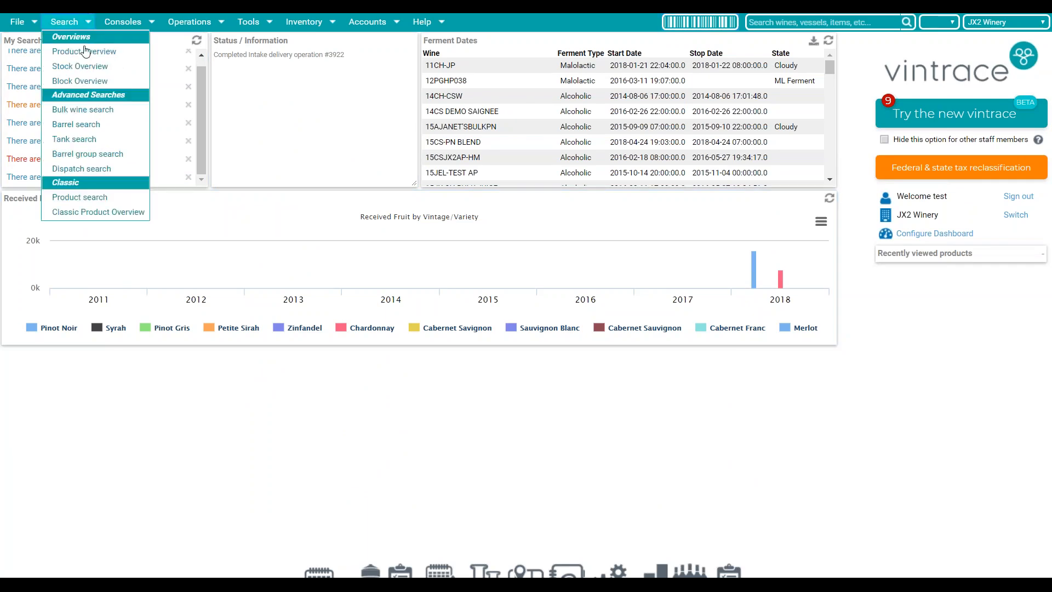
pyautogui.click(107, 114)
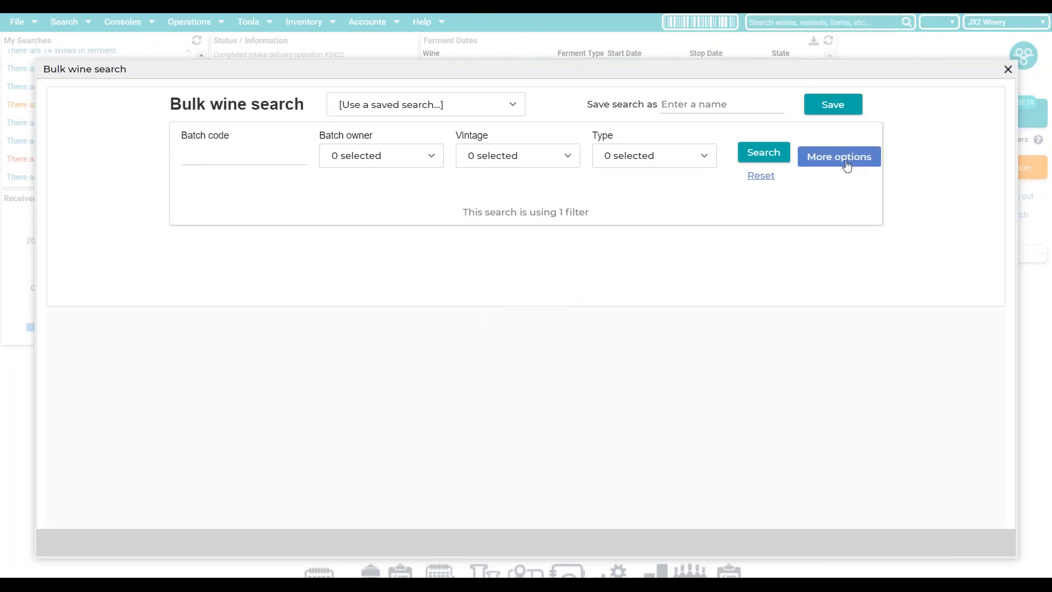
pyautogui.click(234, 250)
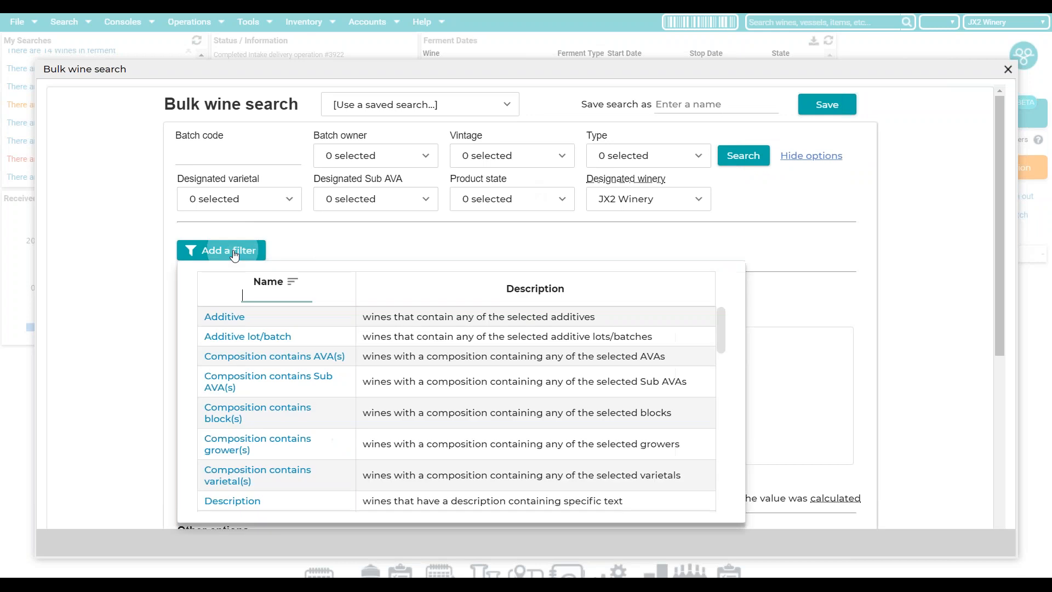
pyautogui.scroll(-3, 314, 408)
pyautogui.scroll(-5, 316, 406)
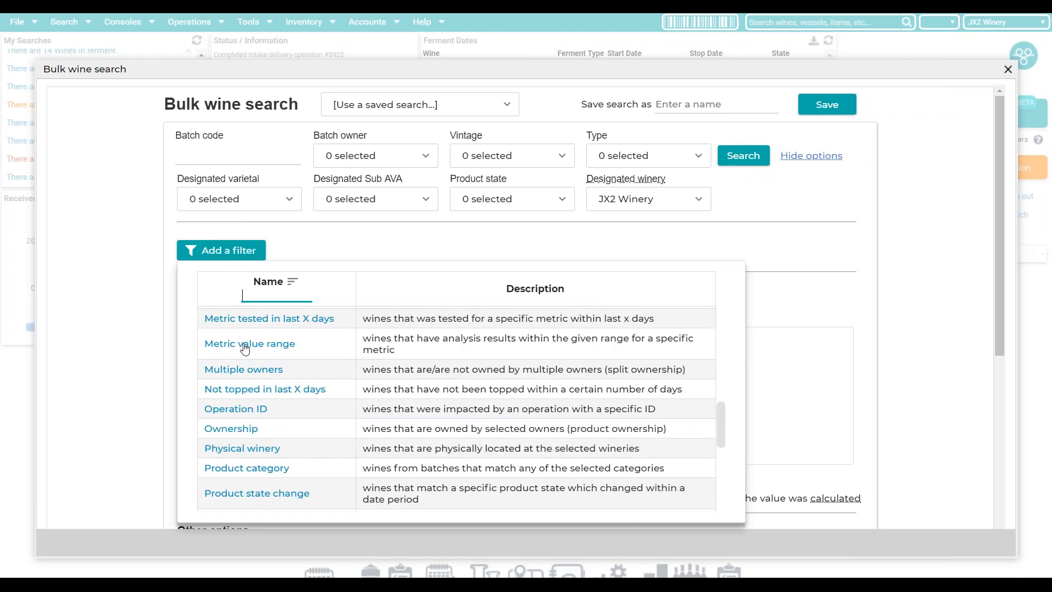
pyautogui.click(250, 346)
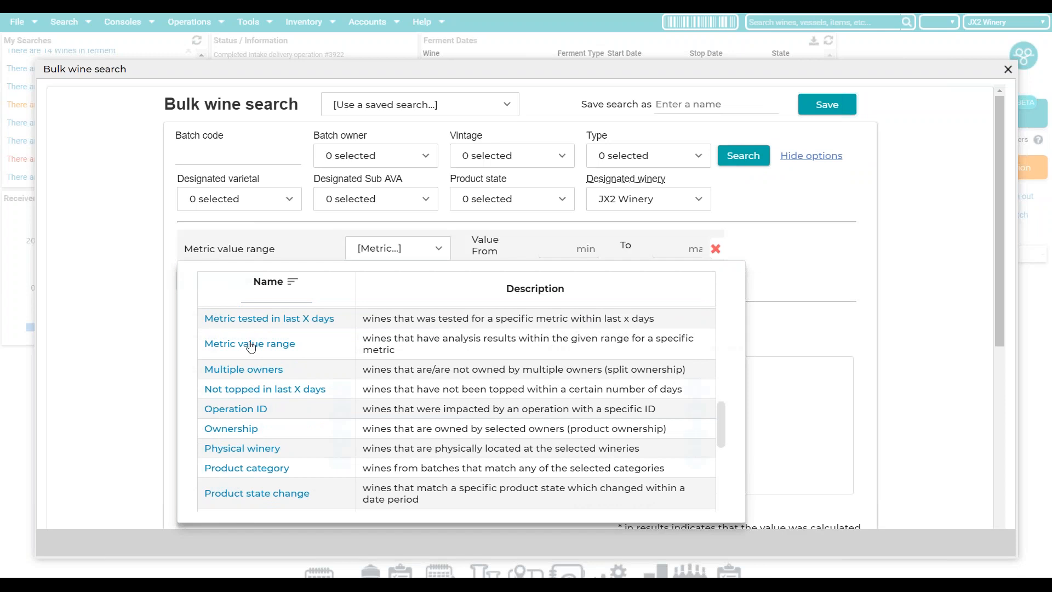
pyautogui.click(419, 248)
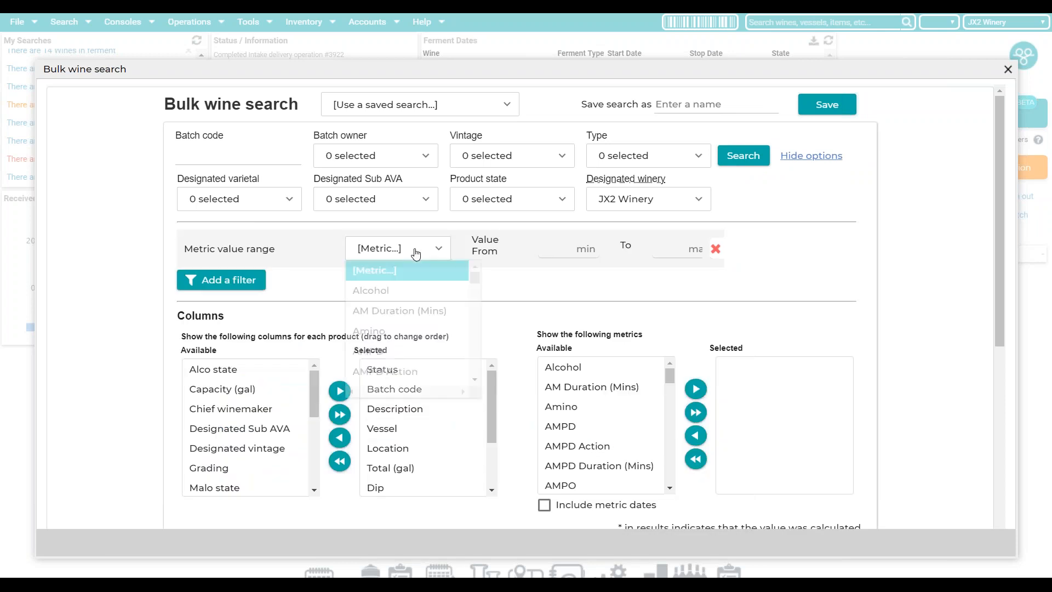
pyautogui.click(417, 291)
pyautogui.click(570, 250)
pyautogui.write('14')
pyautogui.click(692, 251)
pyautogui.write('30')
pyautogui.click(935, 263)
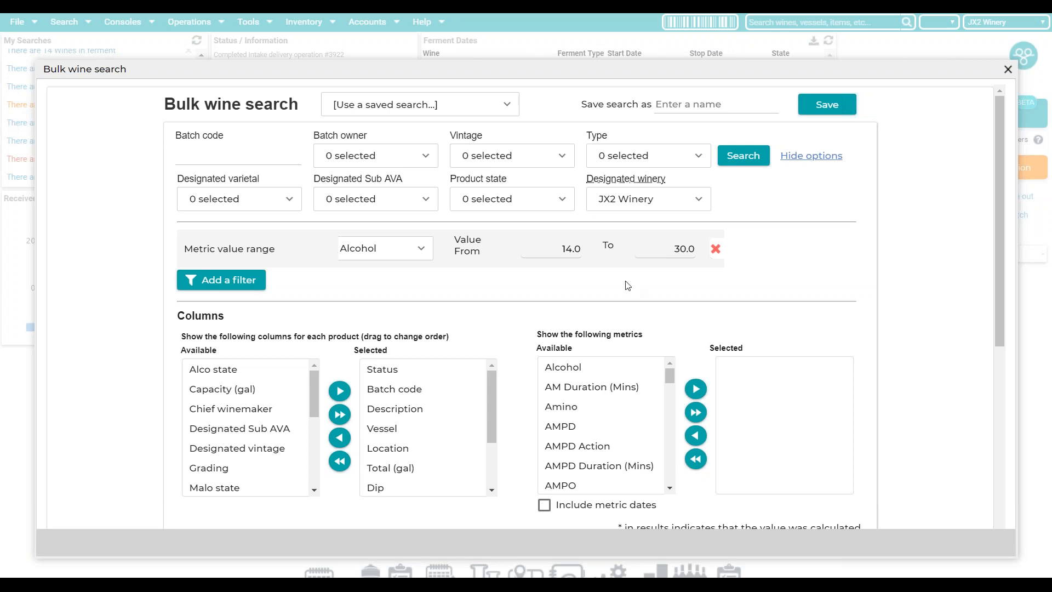
pyautogui.scroll(-1, 519, 309)
pyautogui.scroll(-5, 518, 310)
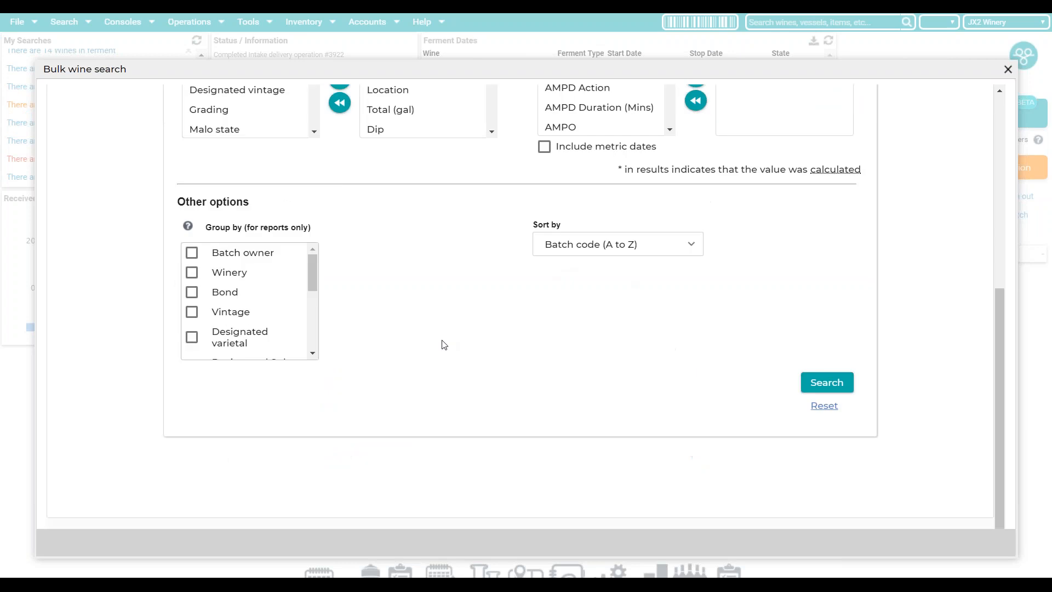
pyautogui.scroll(4, 442, 343)
pyautogui.scroll(1, 784, 194)
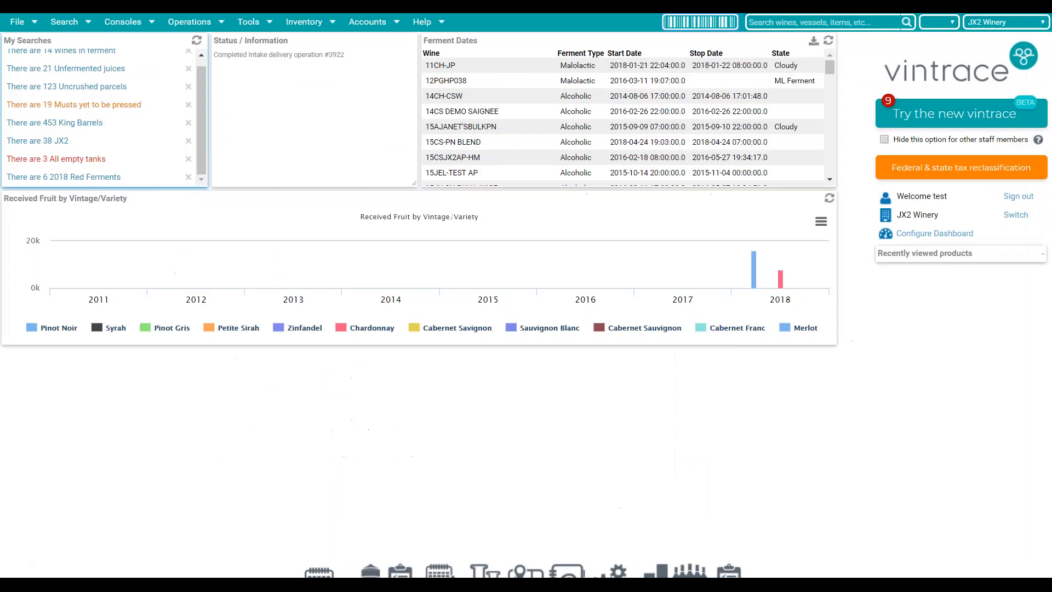
pyautogui.click(64, 23)
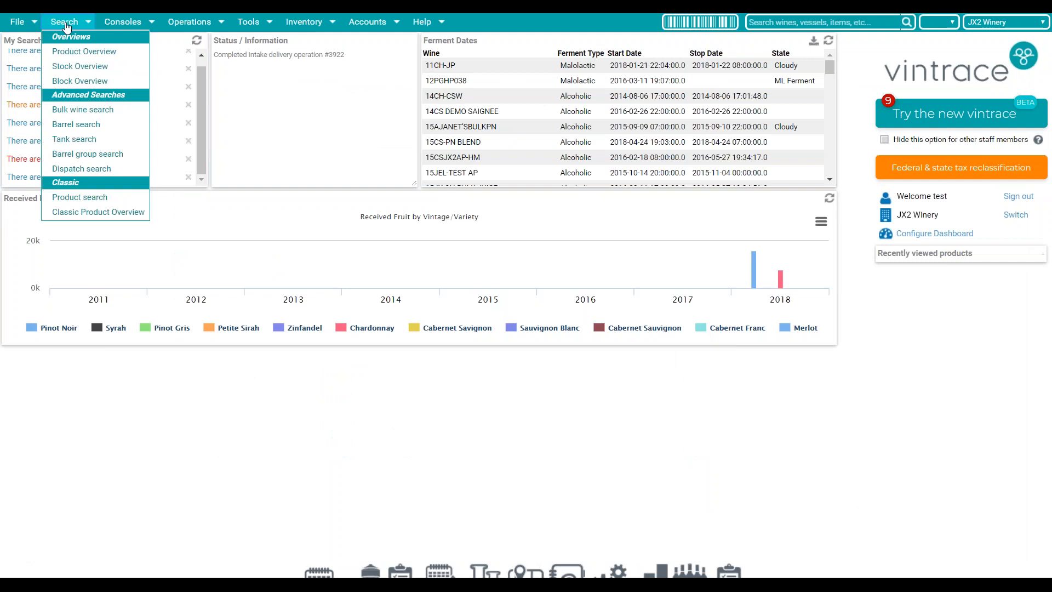
pyautogui.click(100, 140)
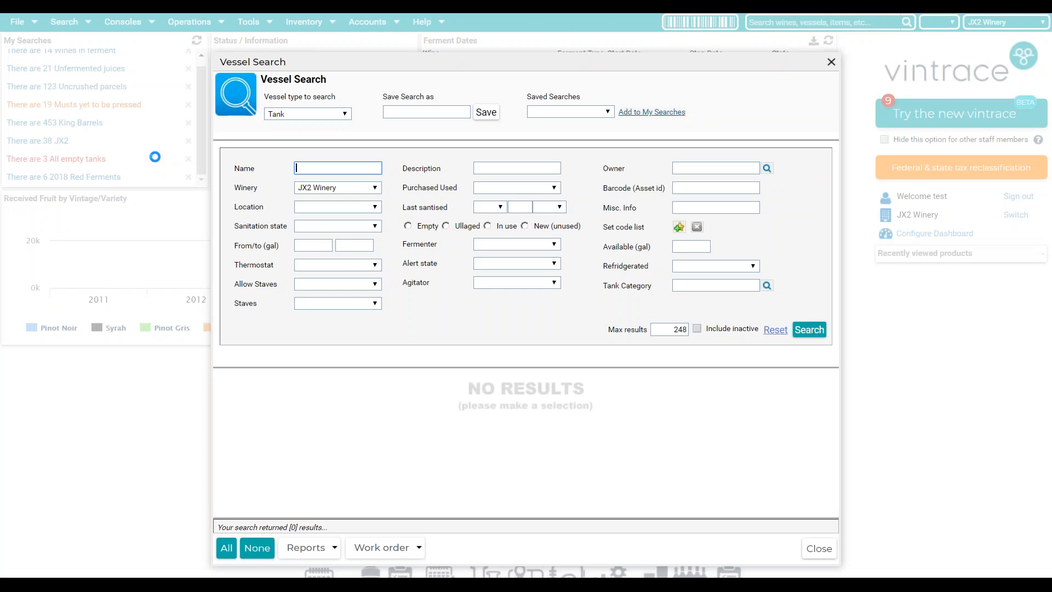
pyautogui.click(569, 113)
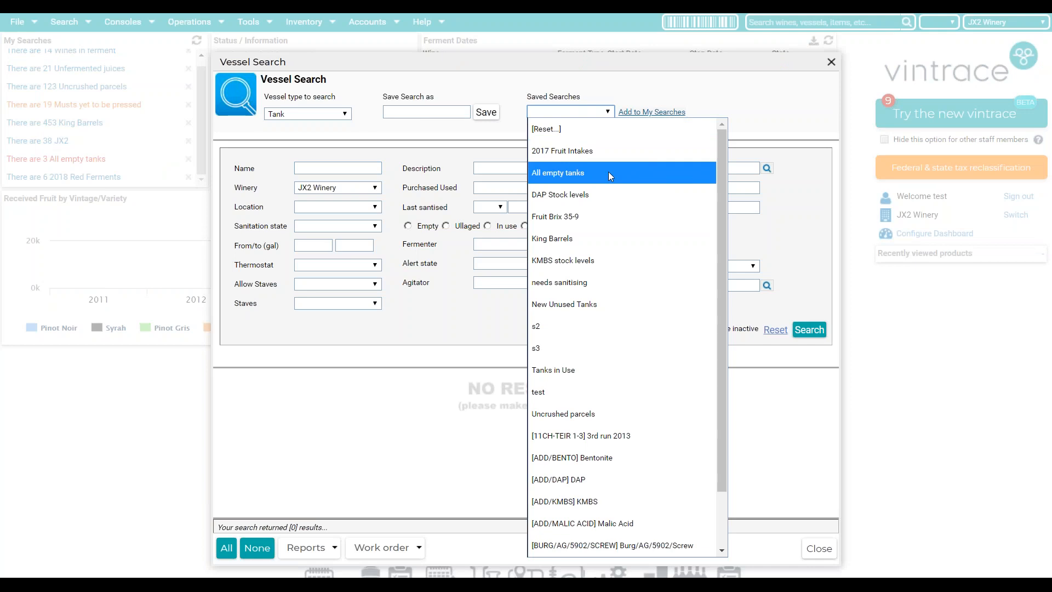
pyautogui.click(573, 175)
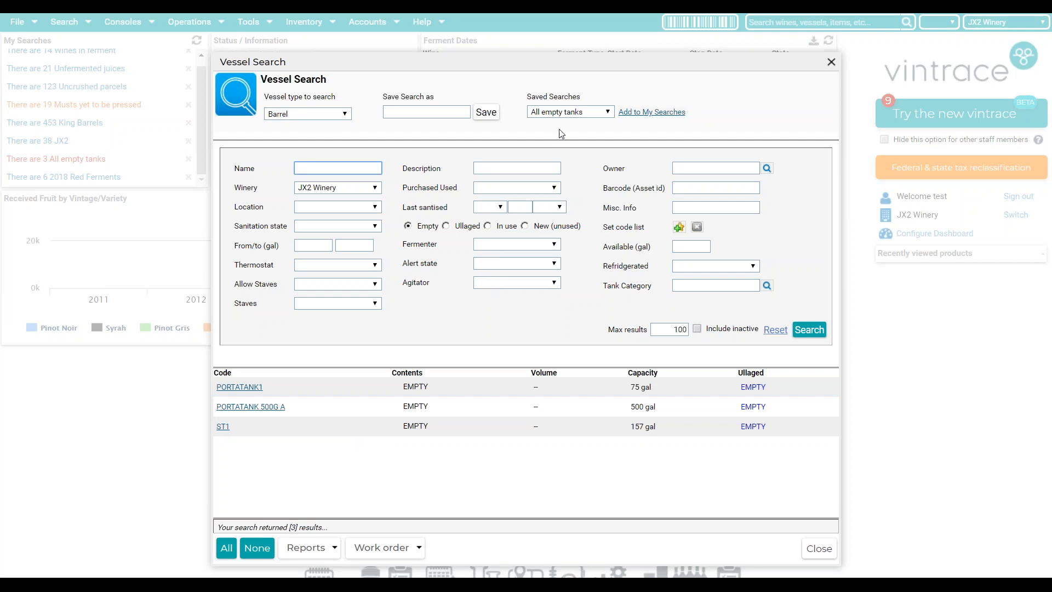
pyautogui.click(562, 113)
pyautogui.scroll(-1, 620, 294)
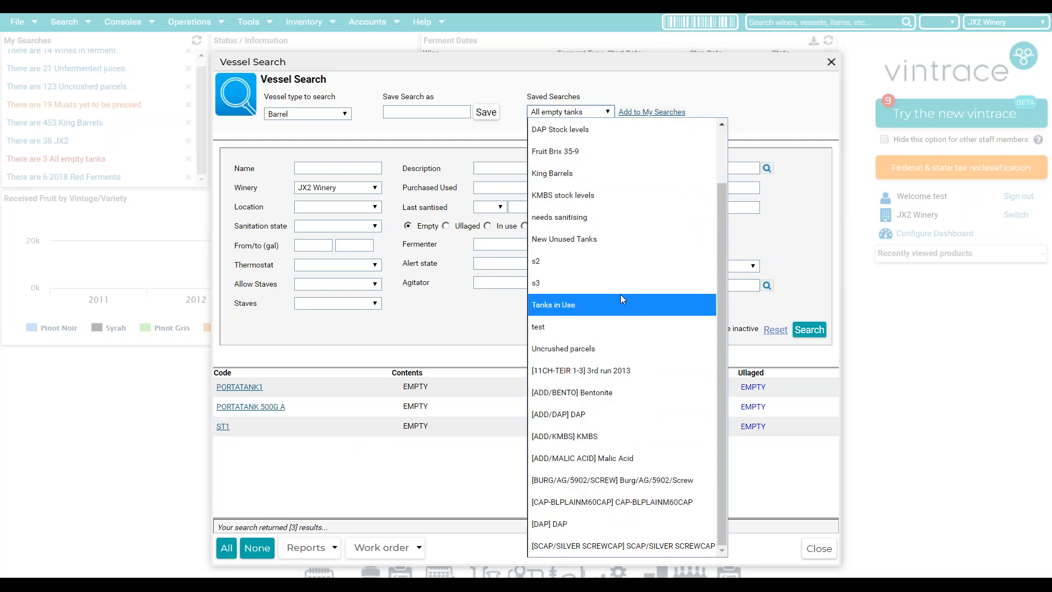
pyautogui.click(490, 339)
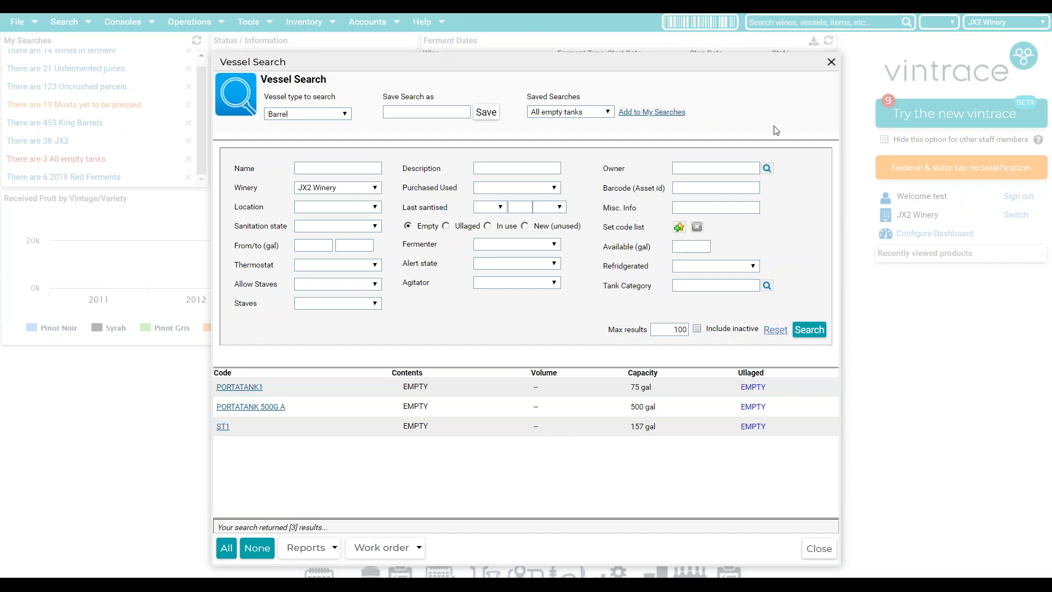
pyautogui.click(831, 63)
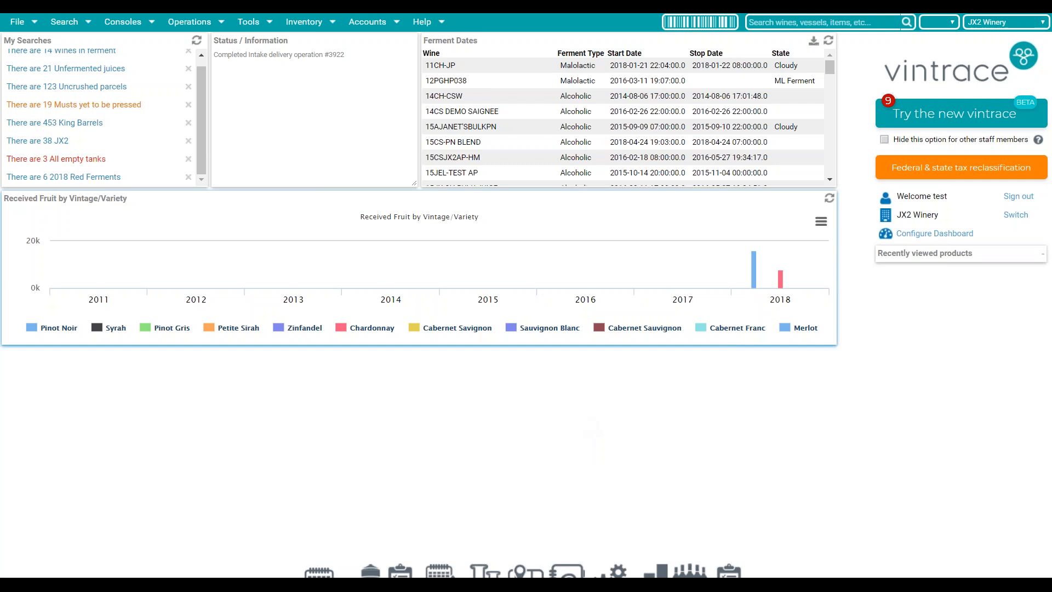
# - In Costs Admin, search costs for batch 11CHBLRR-DEMO from 9/25/2018 to 10/25/2018
pyautogui.click(382, 23)
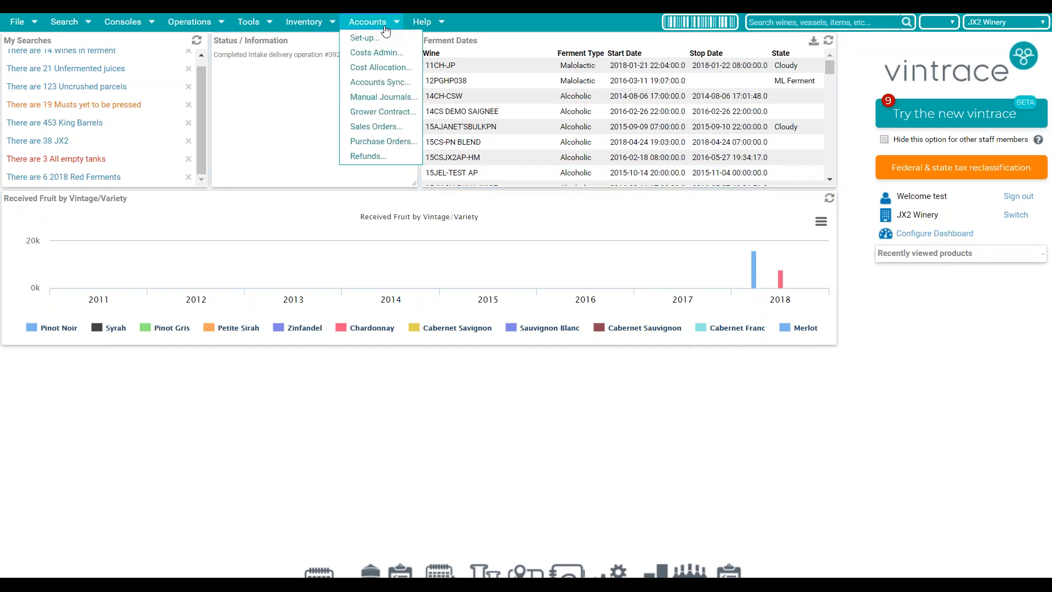
pyautogui.click(391, 56)
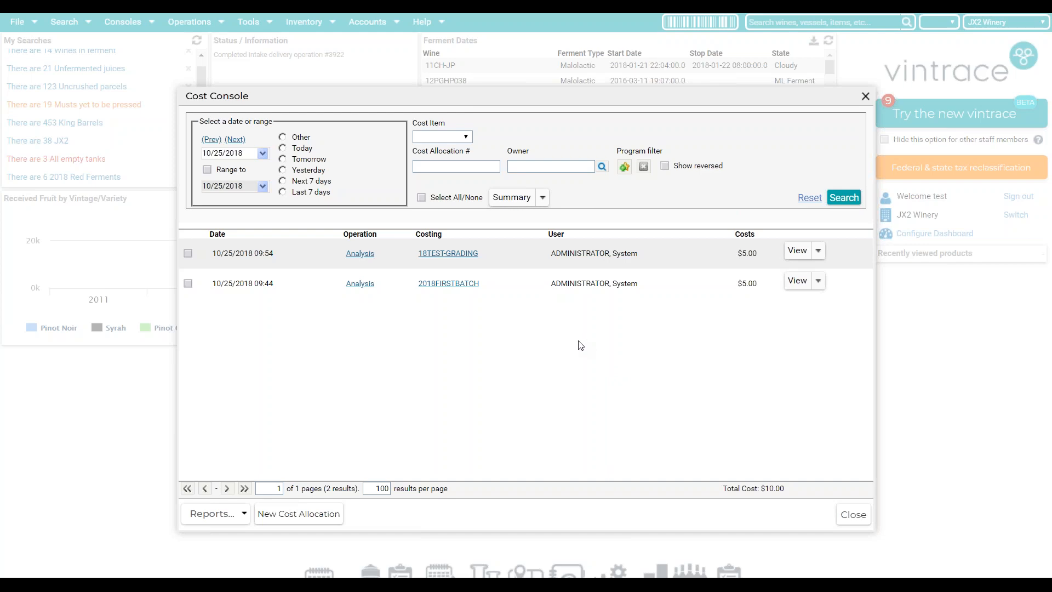
pyautogui.click(452, 138)
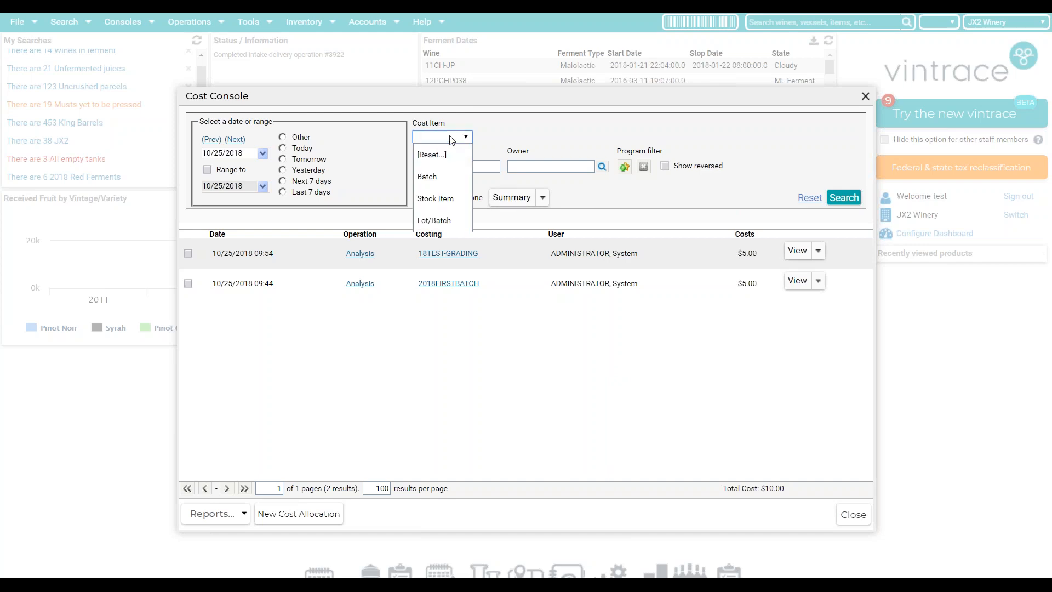
pyautogui.click(445, 176)
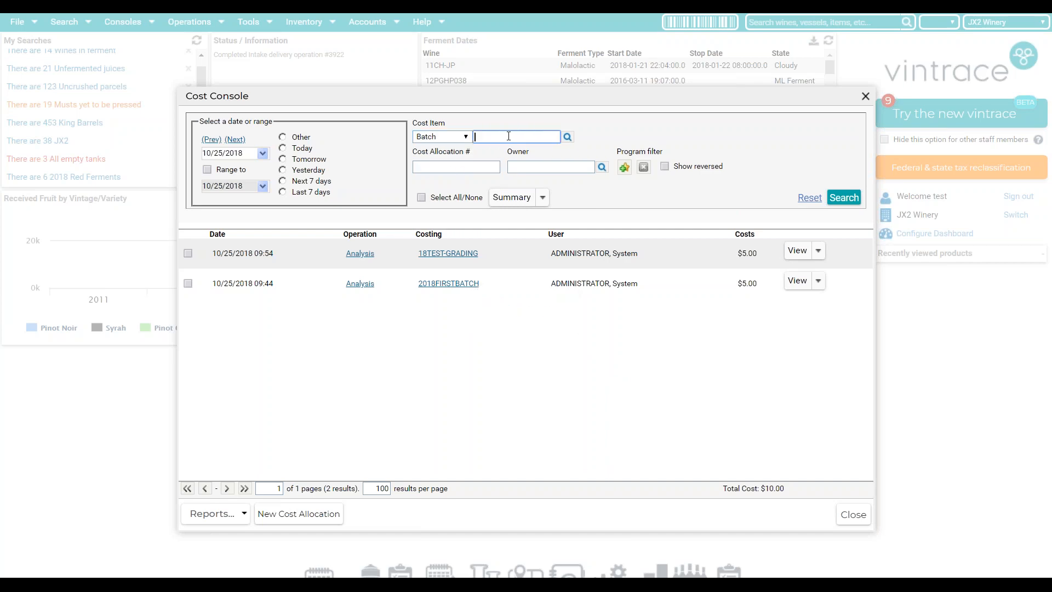
pyautogui.write('11chblrr')
pyautogui.press('Tab')
pyautogui.click(209, 170)
pyautogui.moveTo(211, 153); pyautogui.dragTo(196, 152)
pyautogui.write('9')
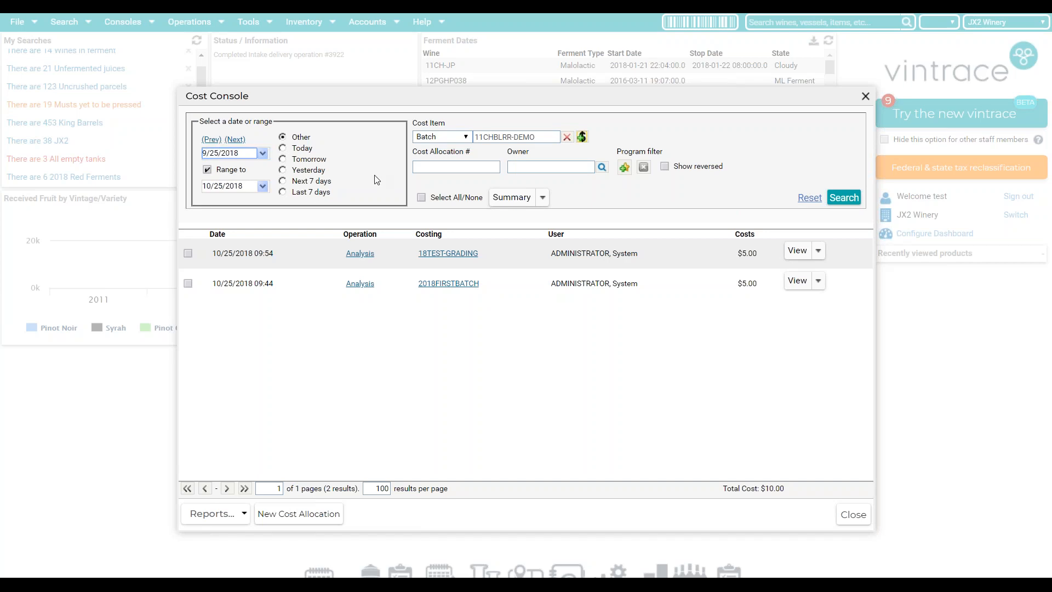
pyautogui.click(831, 186)
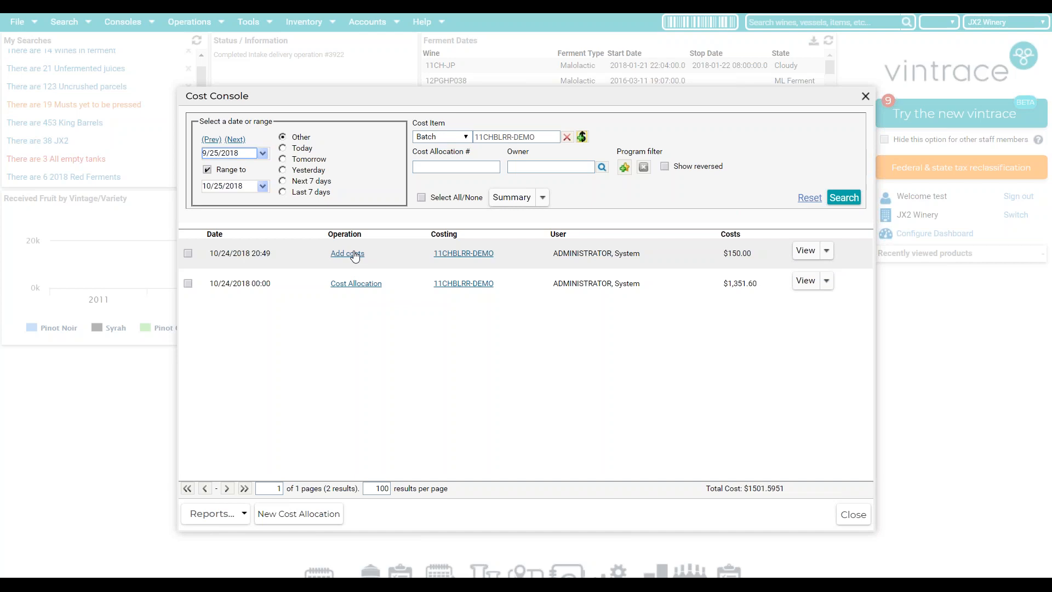
pyautogui.click(339, 255)
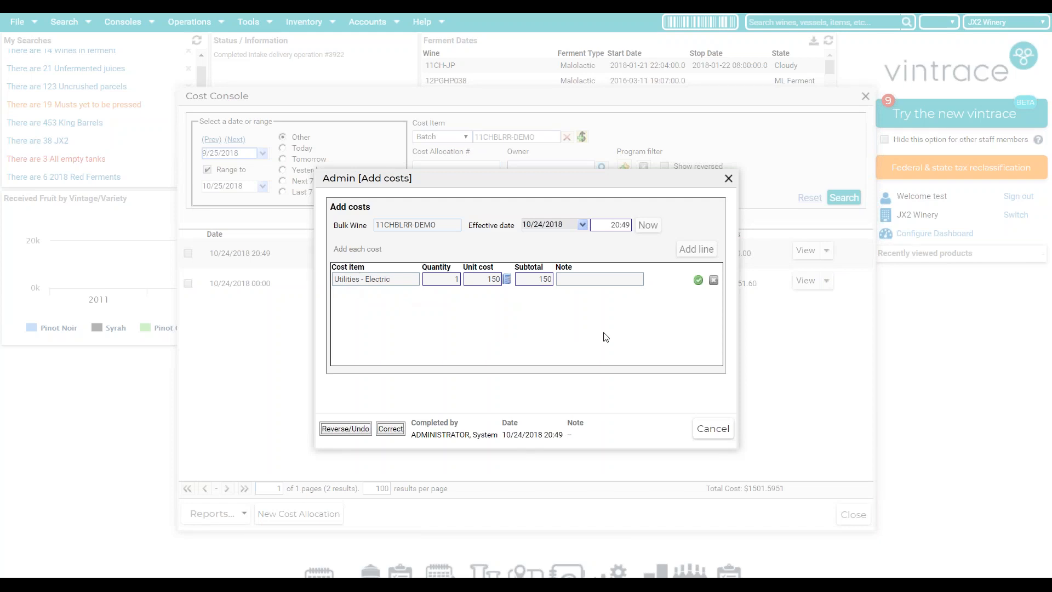
pyautogui.click(708, 432)
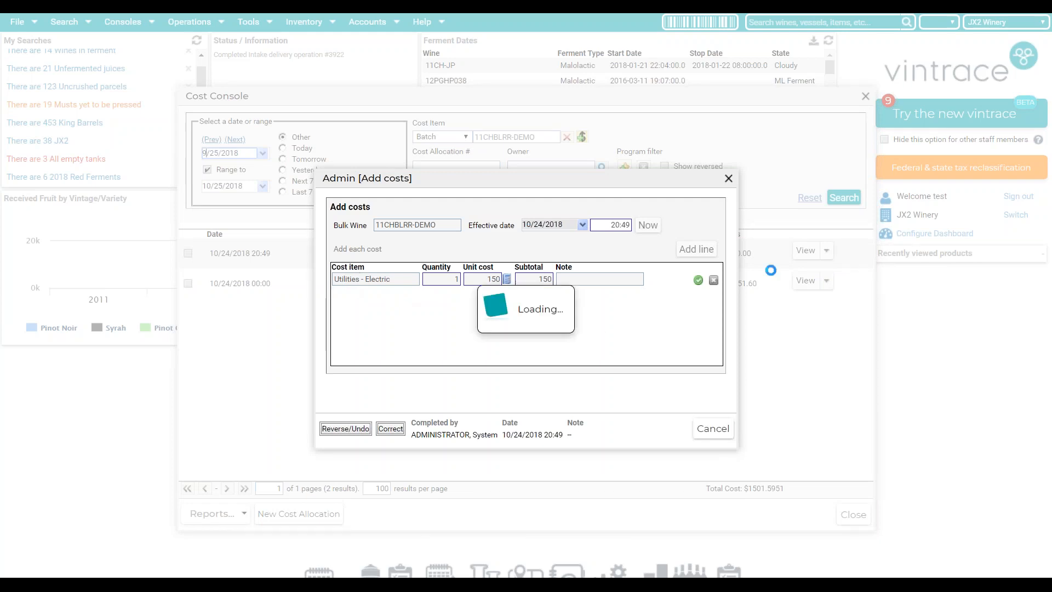
pyautogui.click(357, 284)
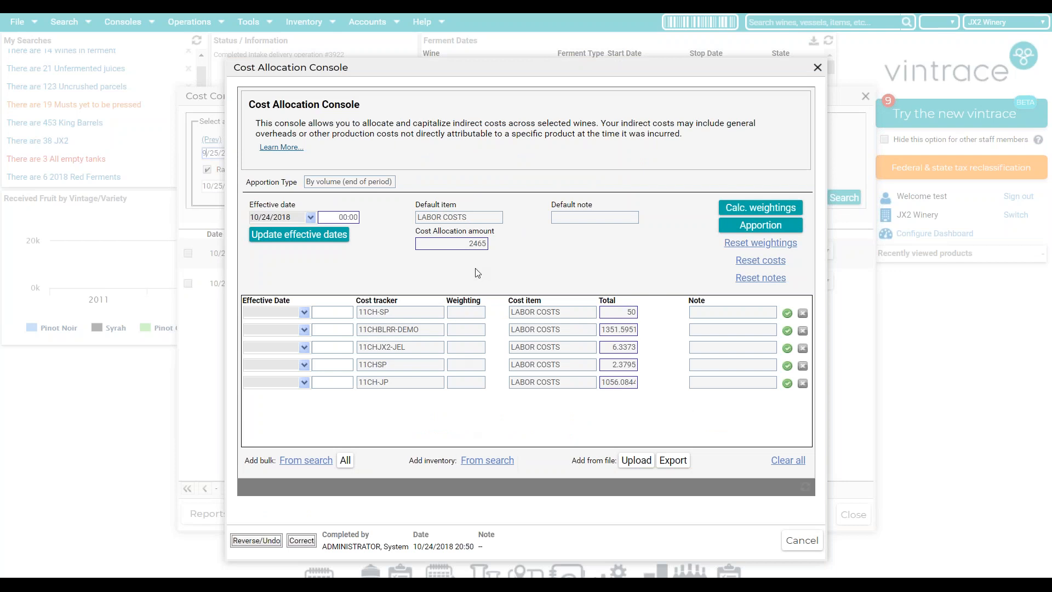
pyautogui.click(817, 68)
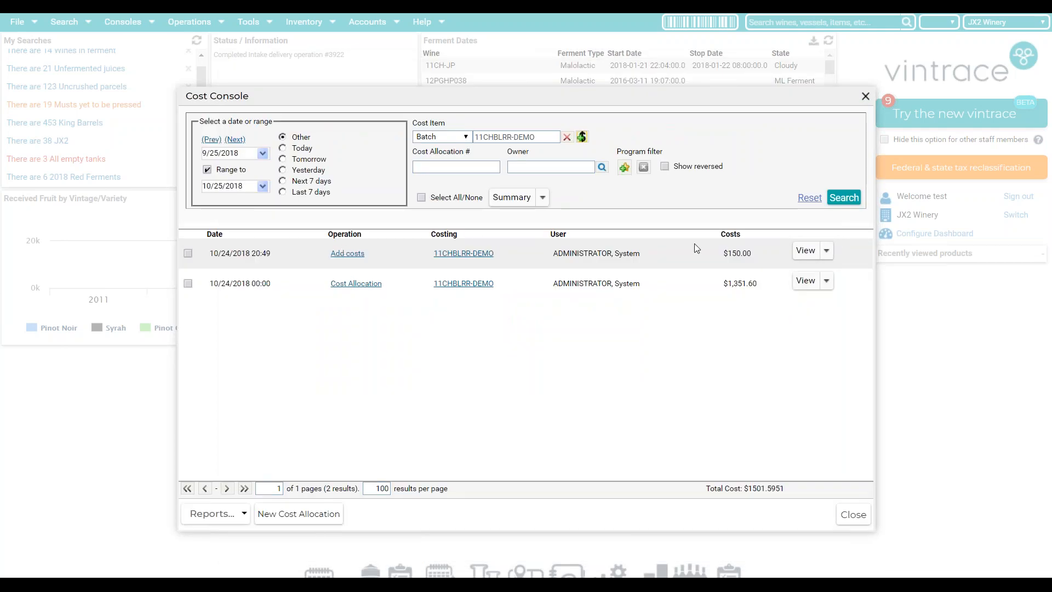
# - Reverse the $150.00 Add costs entry and refresh with Show reversed toggled
pyautogui.click(827, 250)
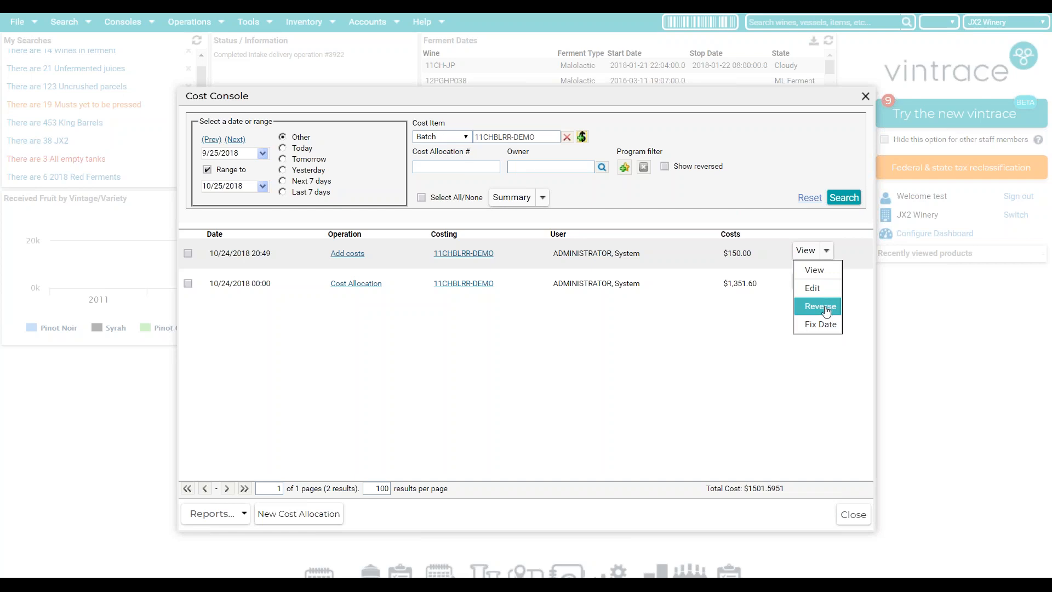
pyautogui.click(826, 312)
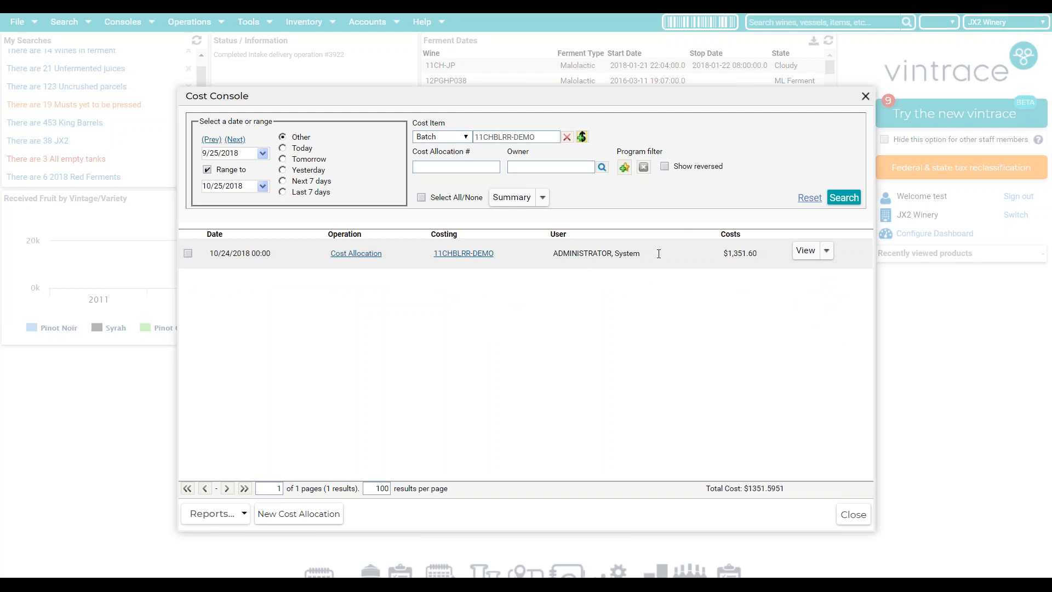
pyautogui.click(665, 166)
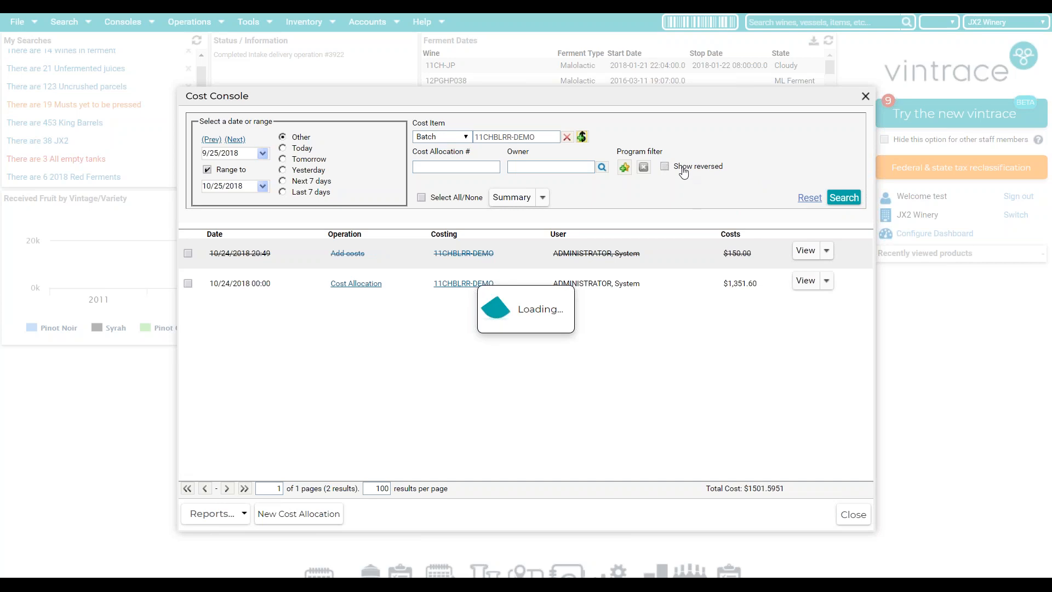
pyautogui.click(855, 198)
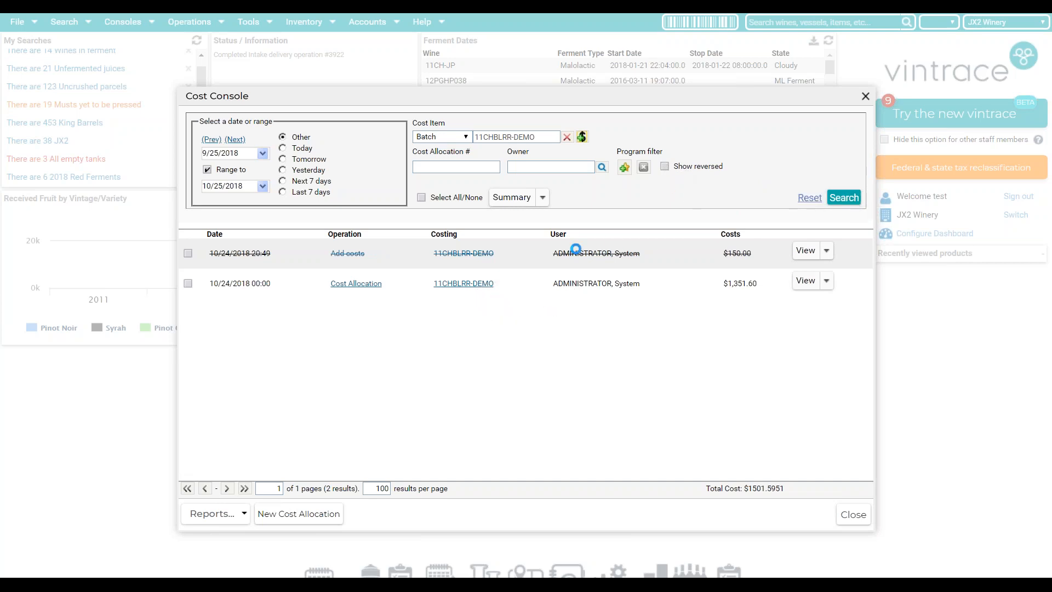
pyautogui.click(826, 250)
# - Edit the cost allocation to Operation Cost 1400 with reason 'incorrectly allocated' and save
pyautogui.click(813, 288)
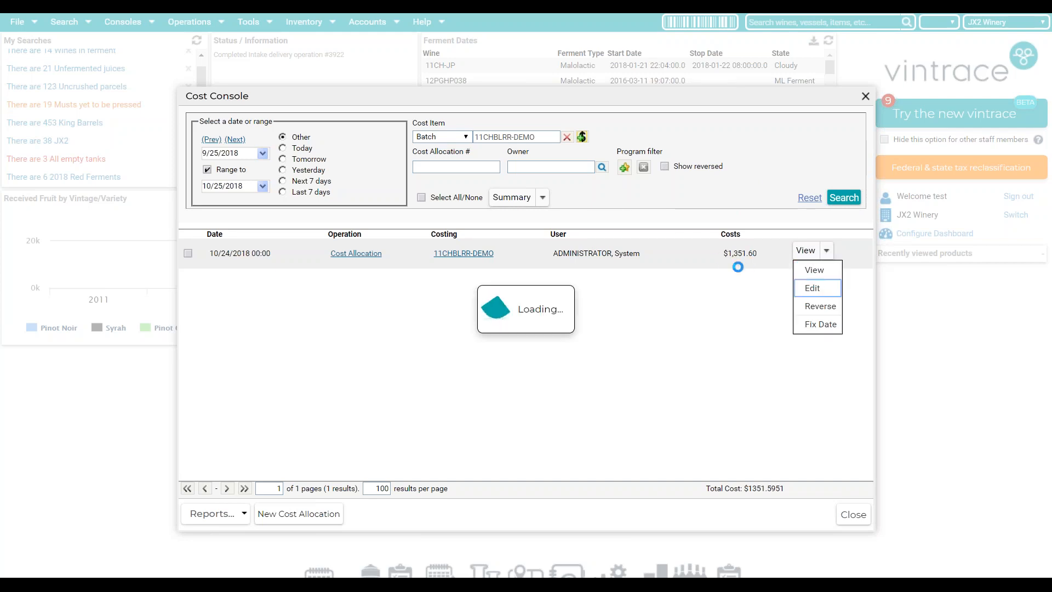
pyautogui.doubleClick(509, 311)
pyautogui.write('1400')
pyautogui.click(539, 400)
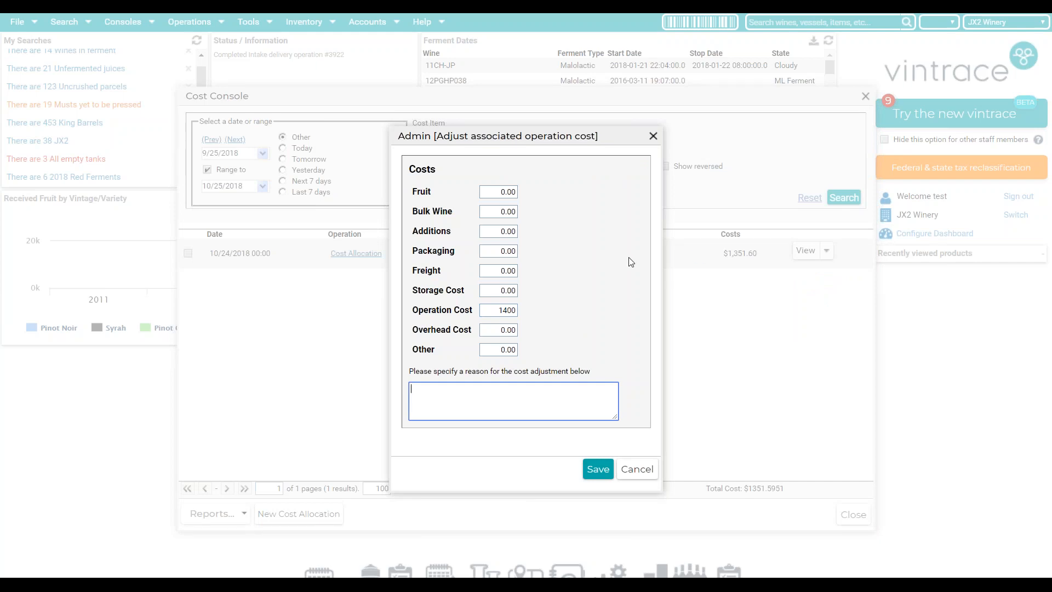
pyautogui.write('incorrectly allocated')
pyautogui.click(607, 470)
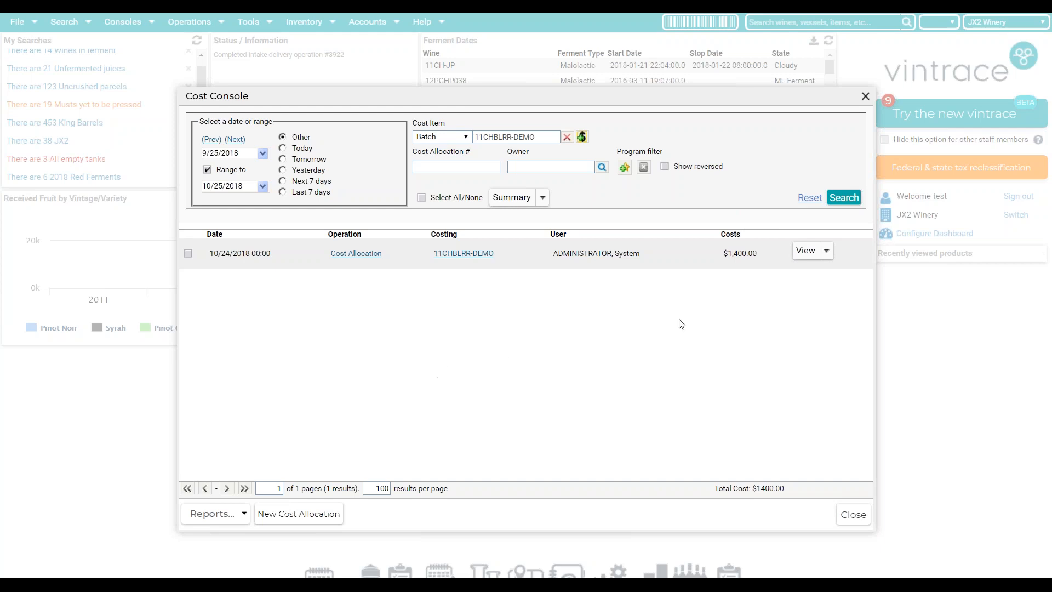
pyautogui.click(205, 513)
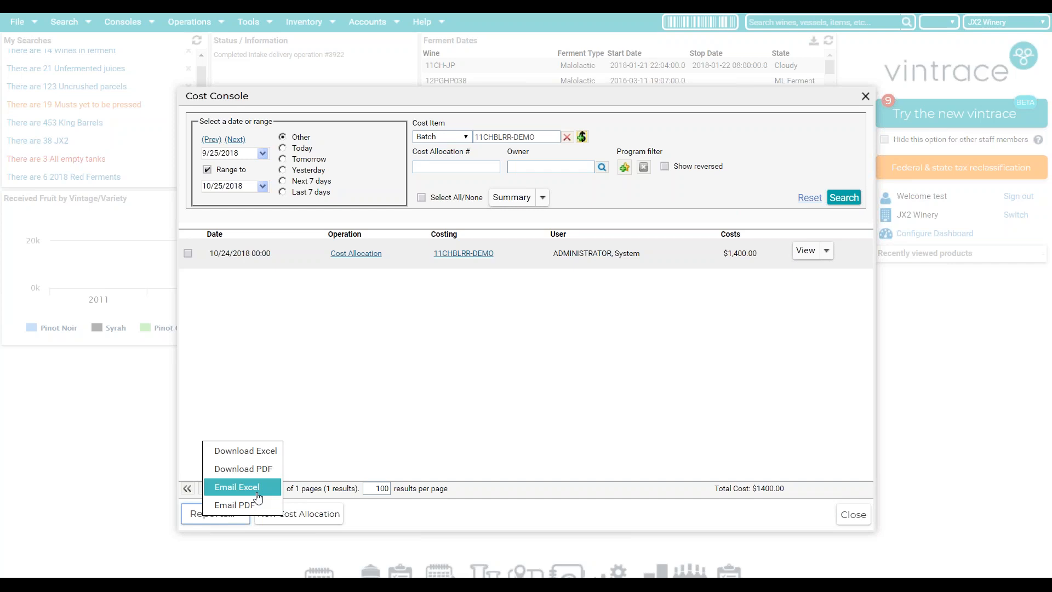
# - Dismiss the Reports menu and close the Cost Console
pyautogui.click(329, 342)
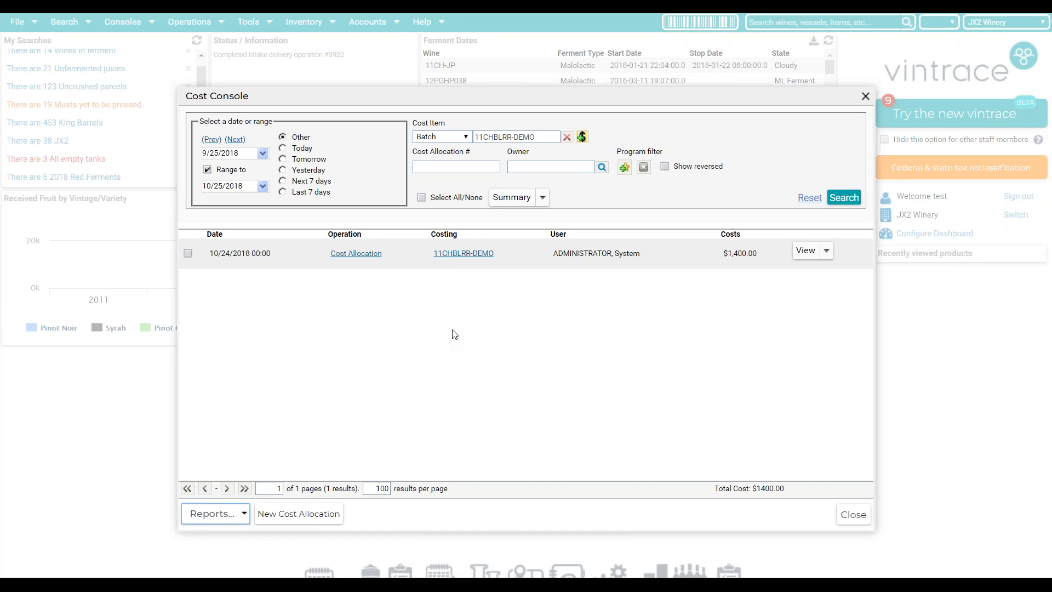
pyautogui.click(865, 98)
pyautogui.click(864, 94)
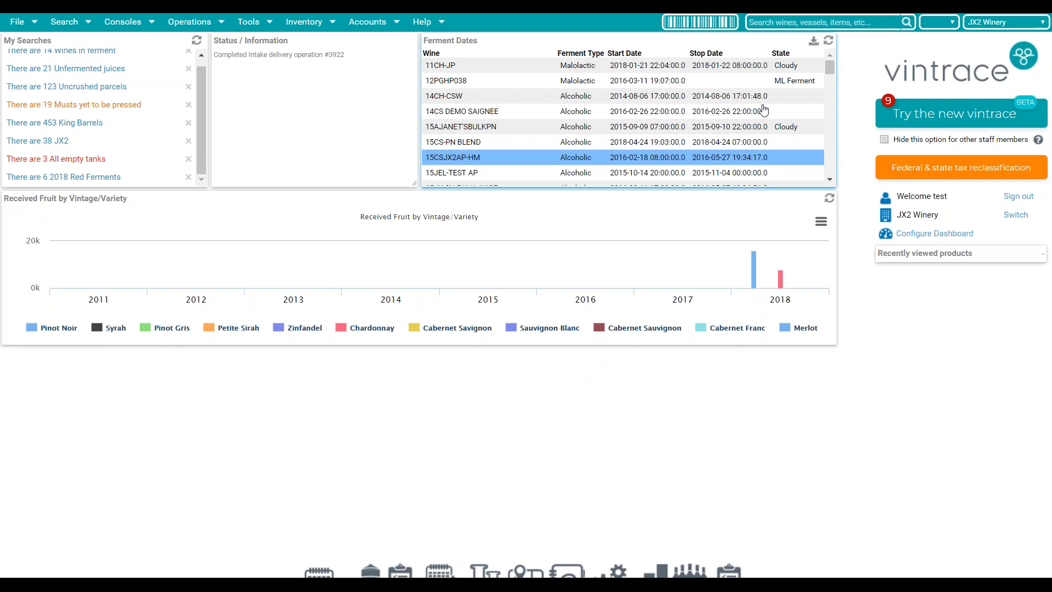
# - Quick-search '11chblrr', open the 11CHBLRR-DEMO product overview, and view its tax class details
pyautogui.click(792, 26)
pyautogui.write('11ch')
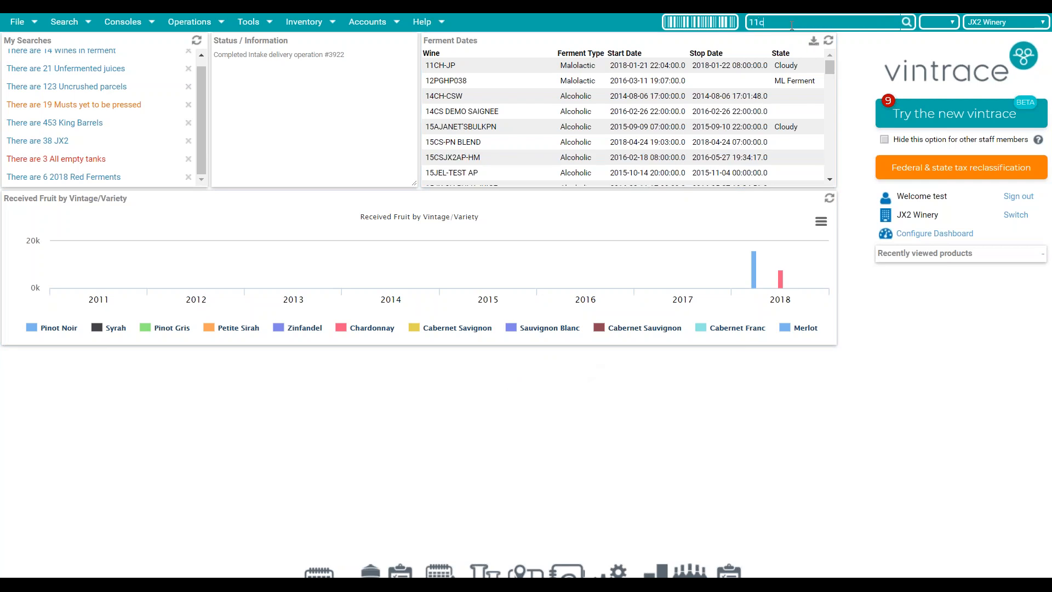
pyautogui.write('blrr')
pyautogui.press('Return')
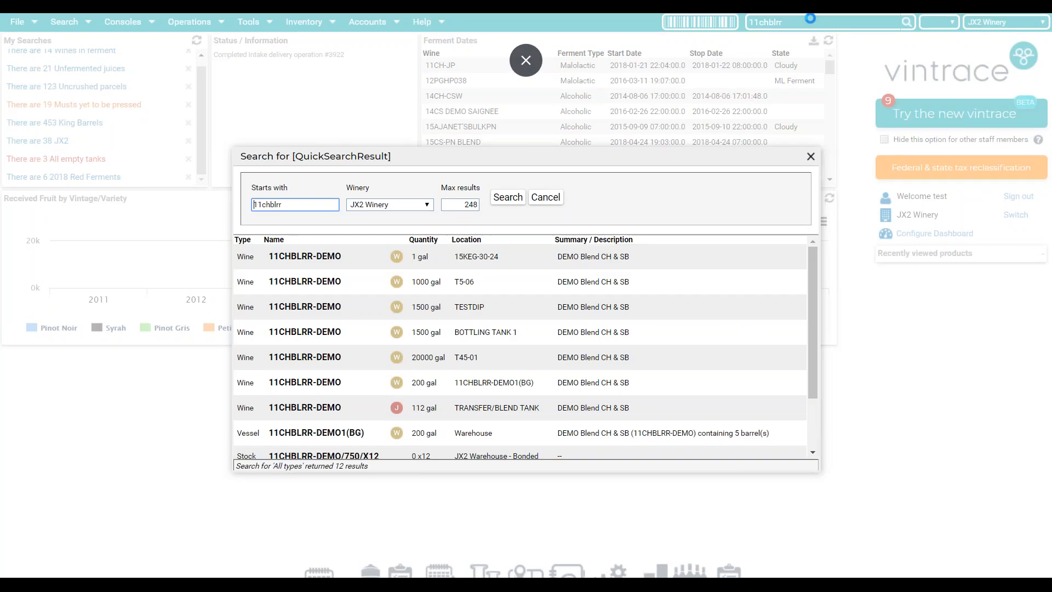
pyautogui.click(506, 383)
pyautogui.doubleClick(496, 378)
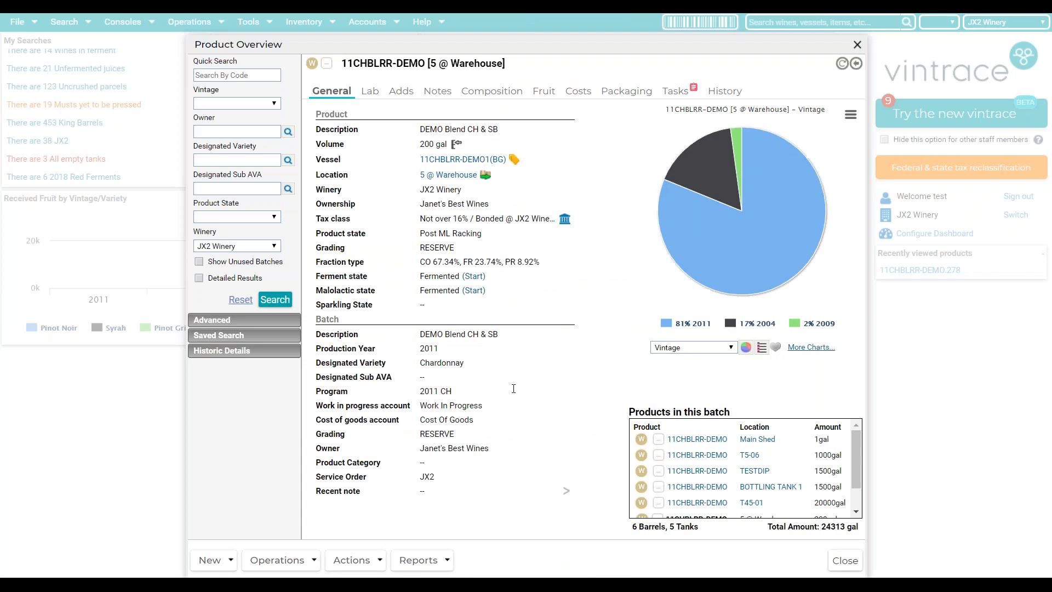
pyautogui.moveTo(420, 219); pyautogui.dragTo(468, 220)
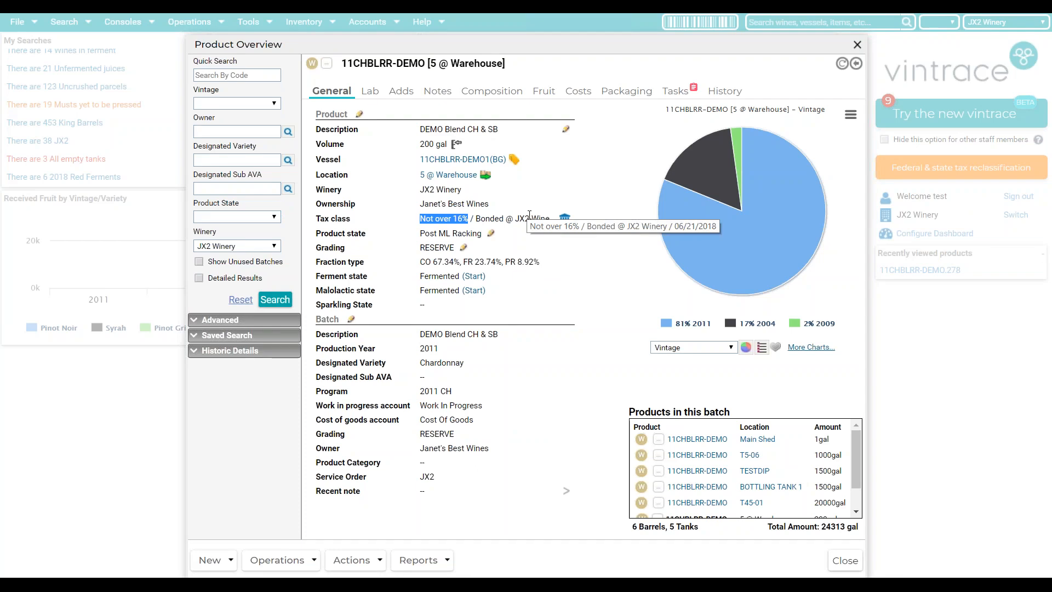
pyautogui.click(565, 220)
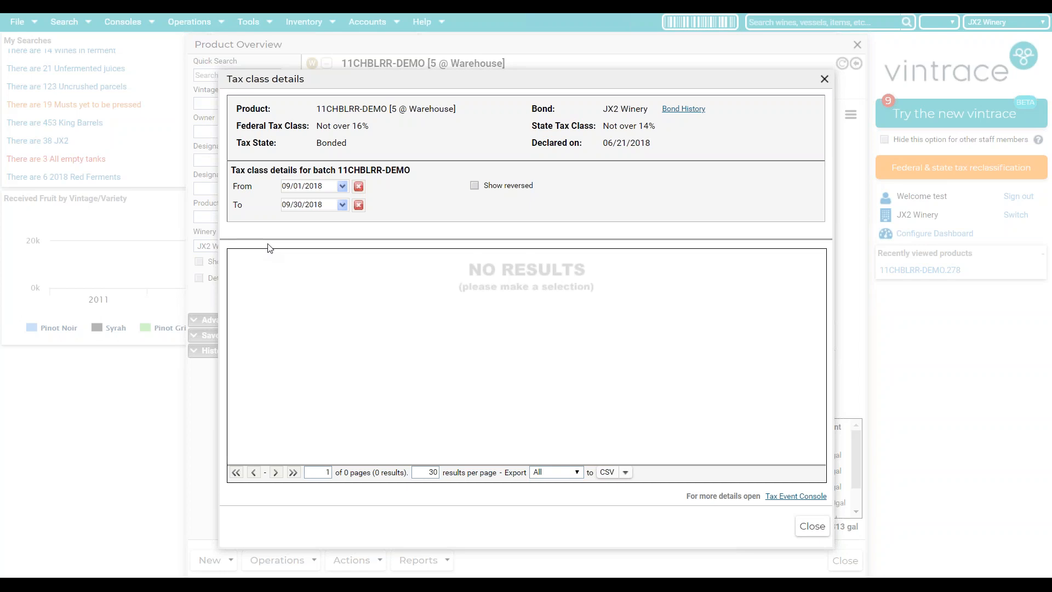
# - Extend the tax event end date to 10/31/2018 and open the resulting Measurement event
pyautogui.click(343, 205)
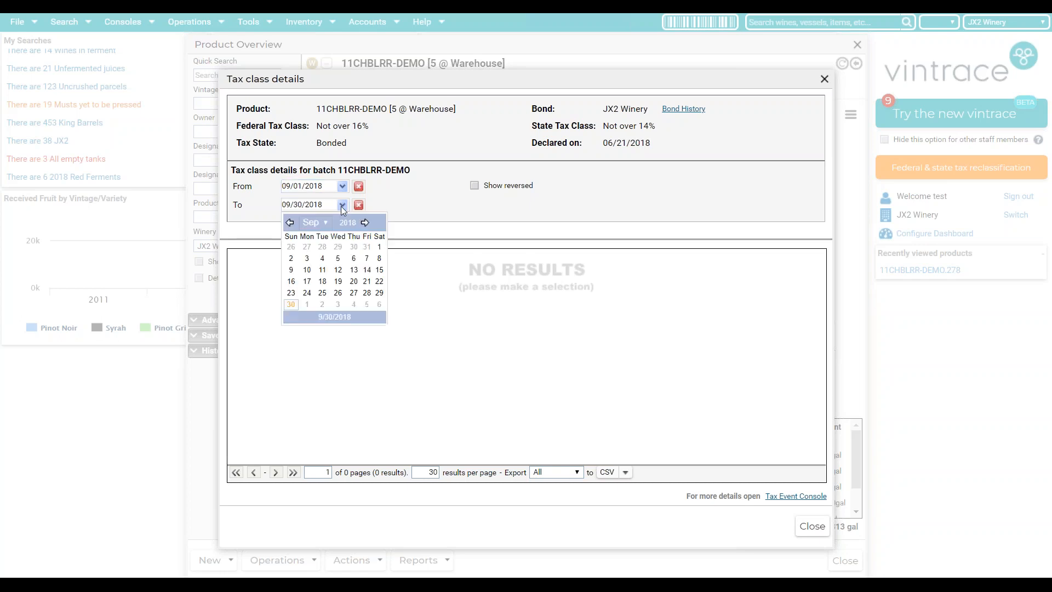
pyautogui.click(365, 222)
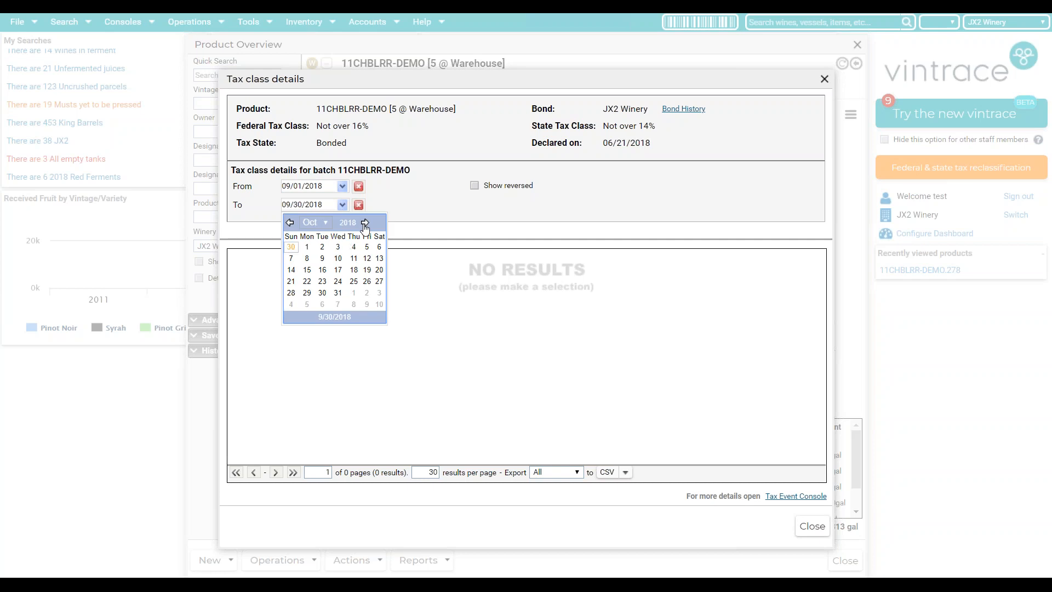
pyautogui.click(338, 294)
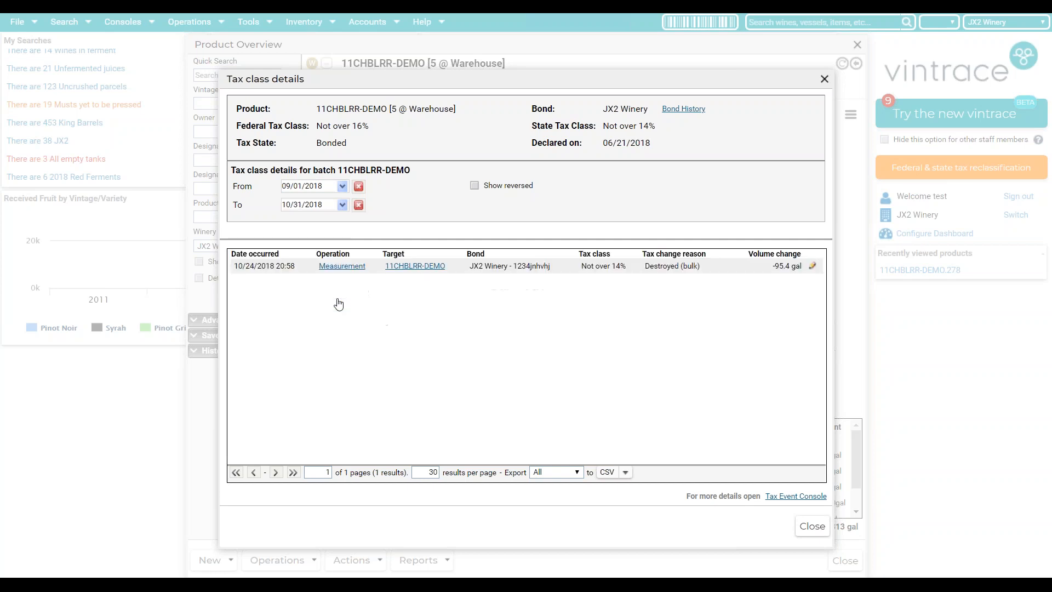
pyautogui.click(296, 217)
pyautogui.click(342, 266)
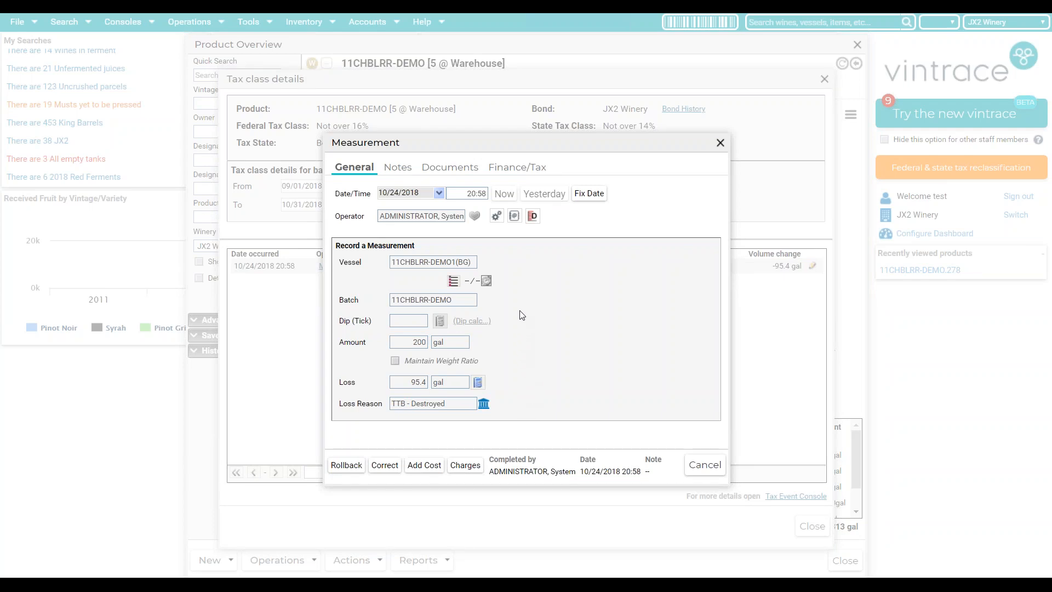
pyautogui.click(540, 168)
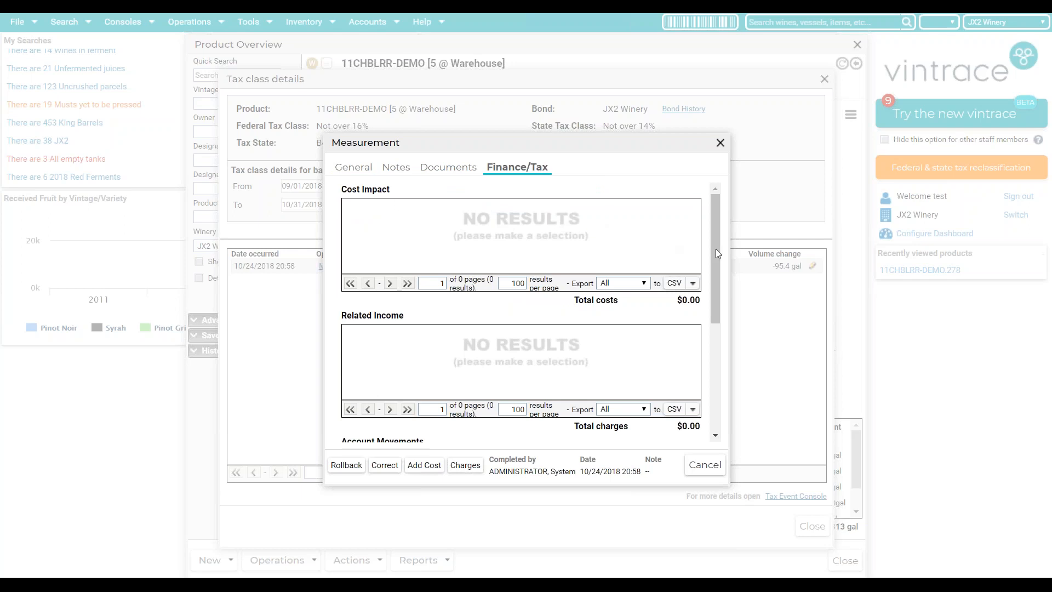
pyautogui.scroll(-3, 715, 255)
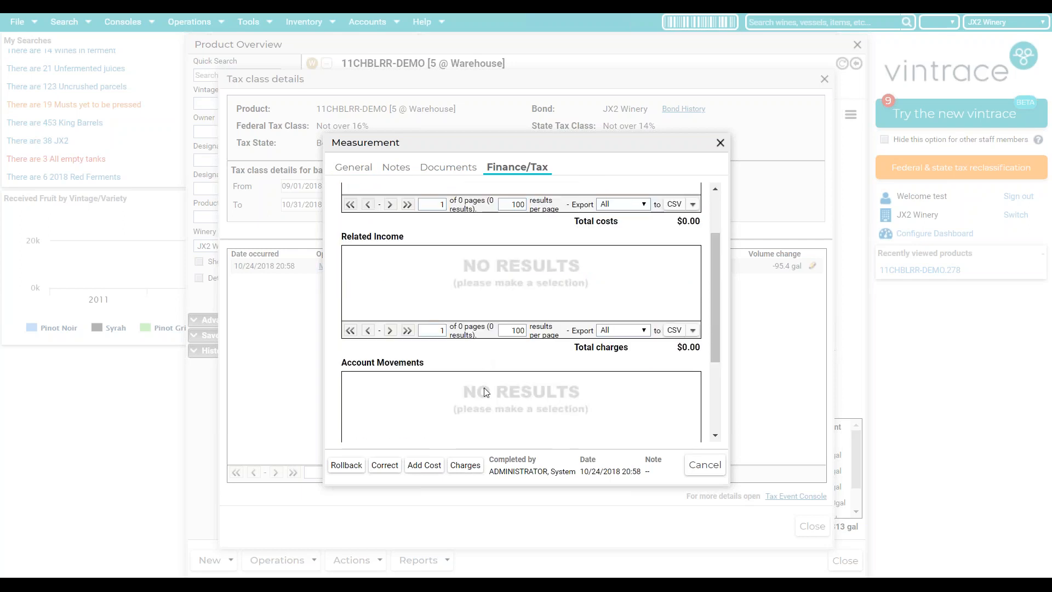
pyautogui.scroll(-5, 576, 347)
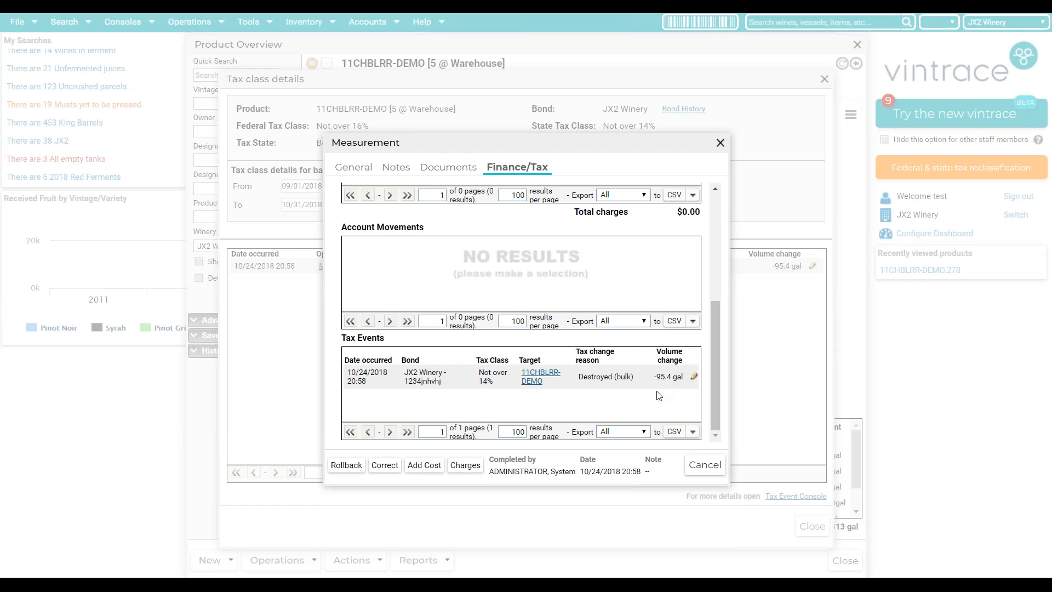
pyautogui.click(704, 465)
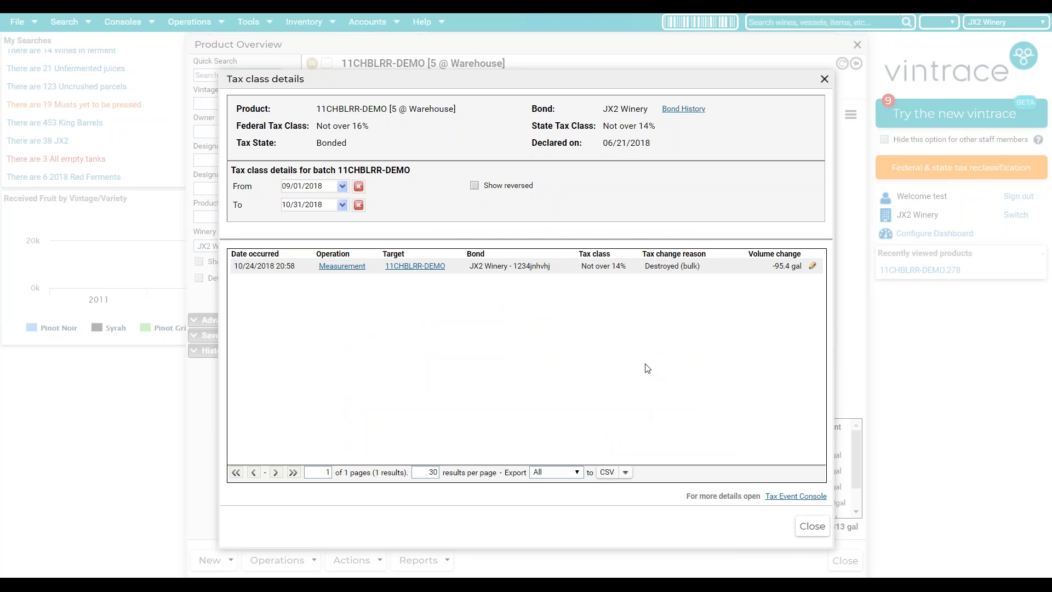
pyautogui.click(813, 268)
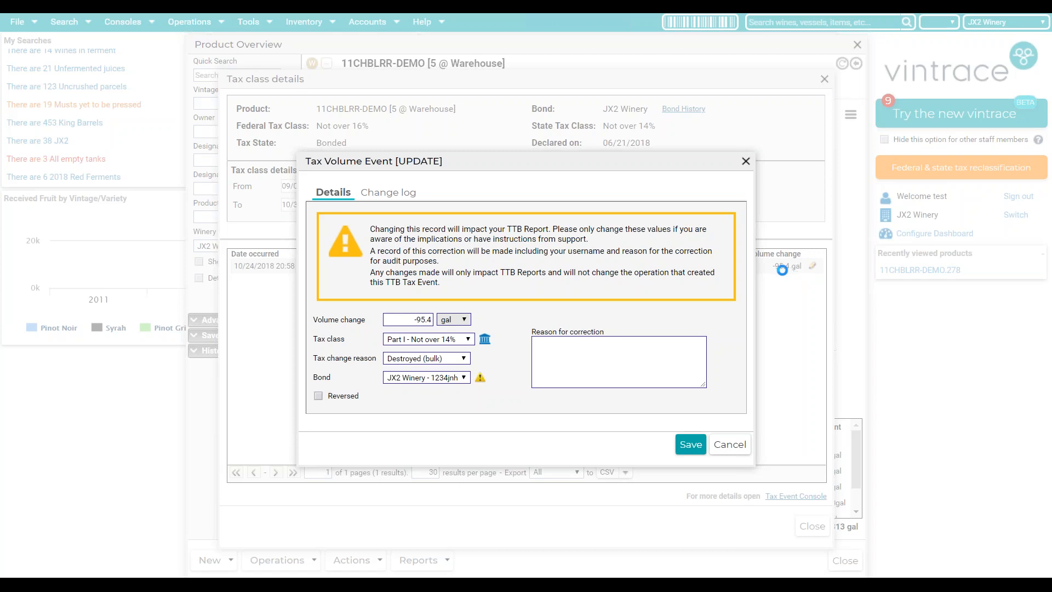
# - Change the tax change reason to Inventory losses, note 'wrong tax reason' as correction, save and refresh
pyautogui.click(425, 320)
pyautogui.click(448, 359)
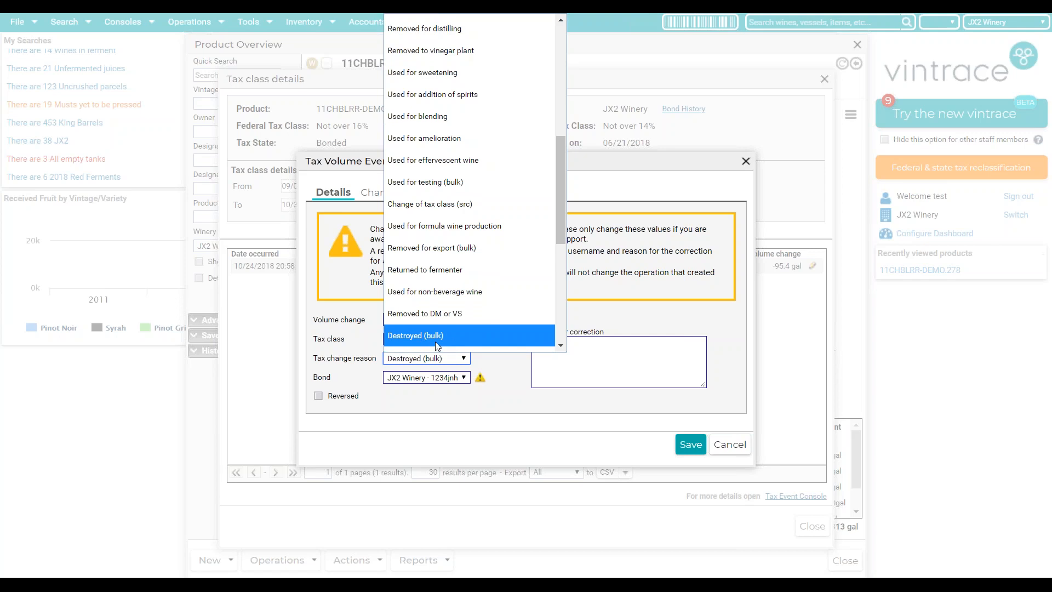
pyautogui.scroll(-2, 435, 341)
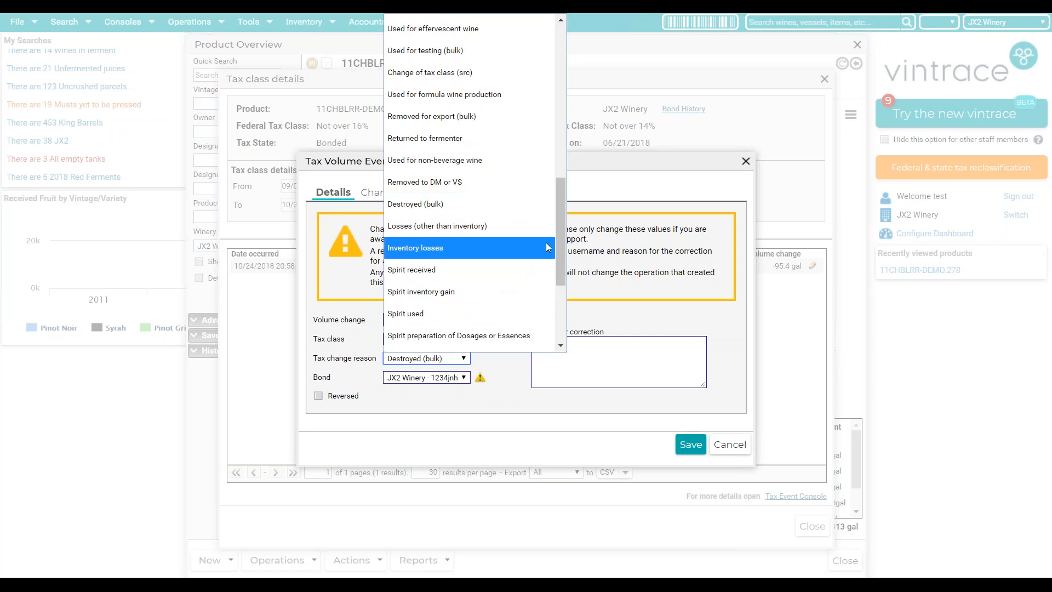
pyautogui.click(441, 248)
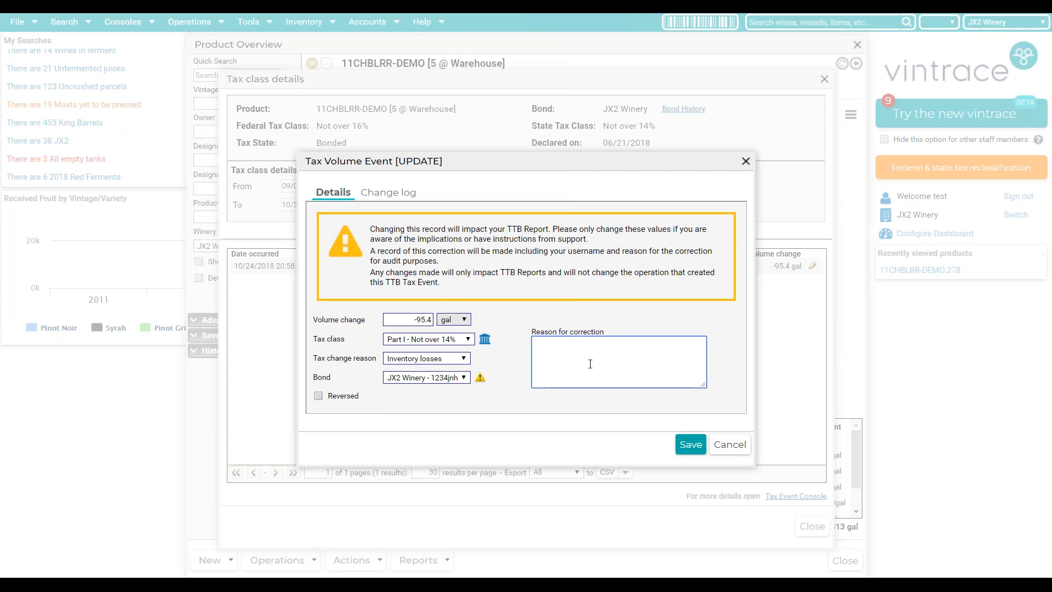
pyautogui.write('wrong tax reason')
pyautogui.click(691, 444)
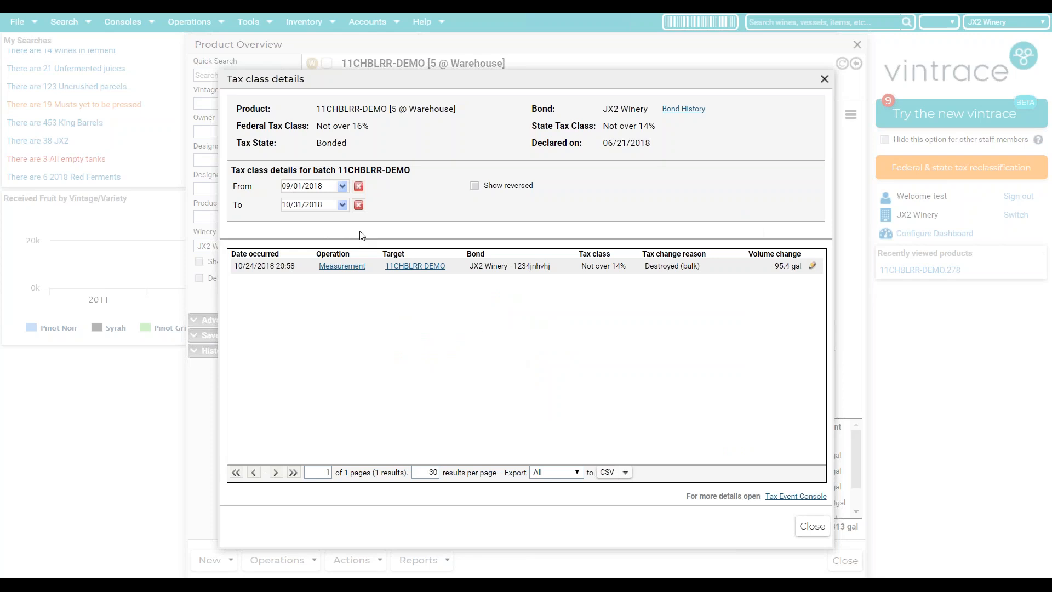
pyautogui.click(342, 207)
pyautogui.click(339, 296)
# - Open the Tax Class event history console filtered to batch 11CHBLRR-DEMO through 11/30/2018
pyautogui.click(820, 87)
pyautogui.click(858, 45)
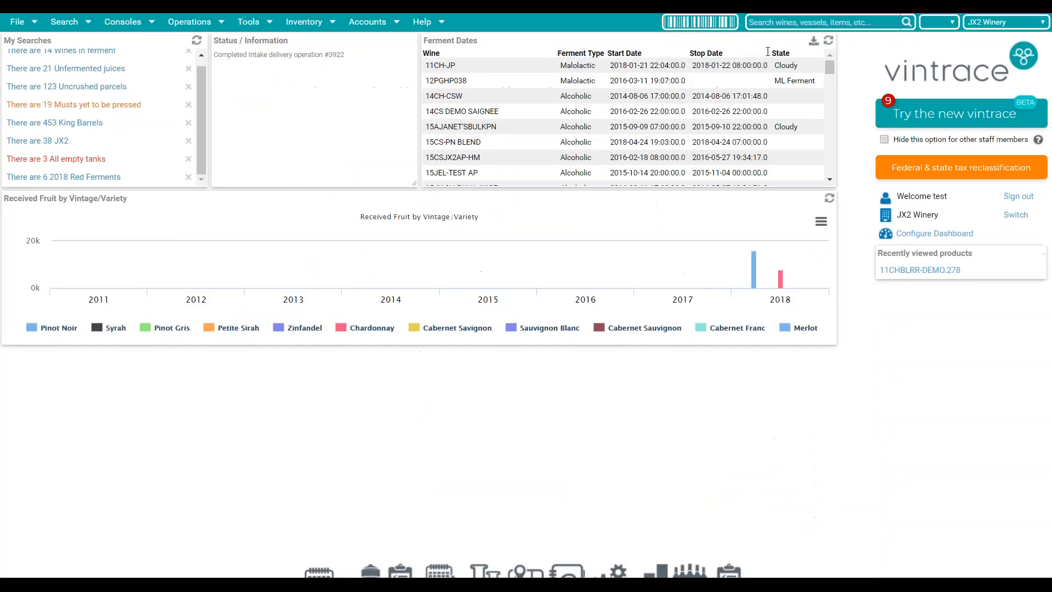
pyautogui.click(123, 21)
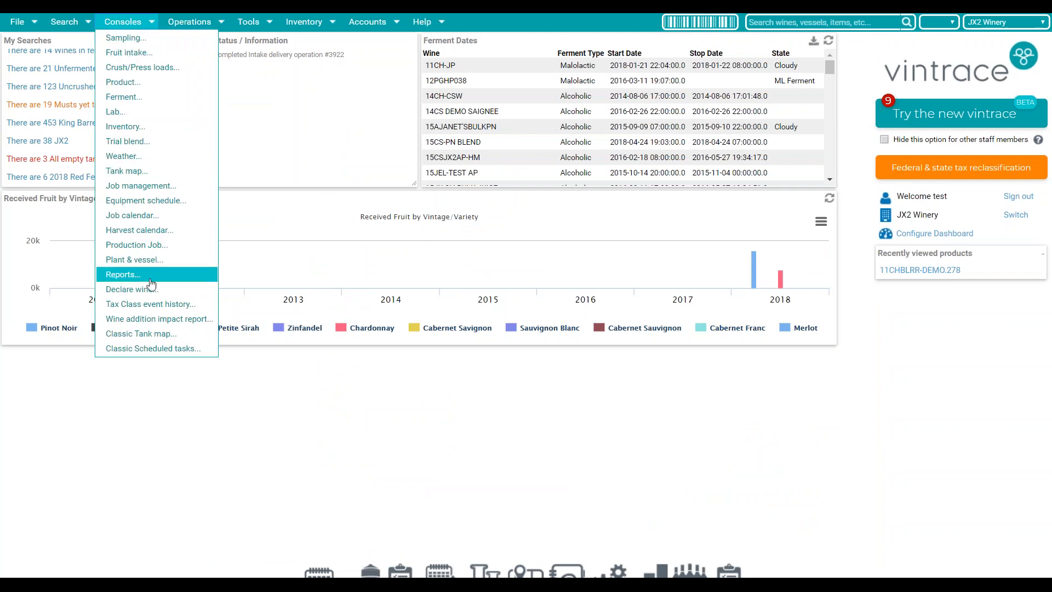
pyautogui.click(163, 309)
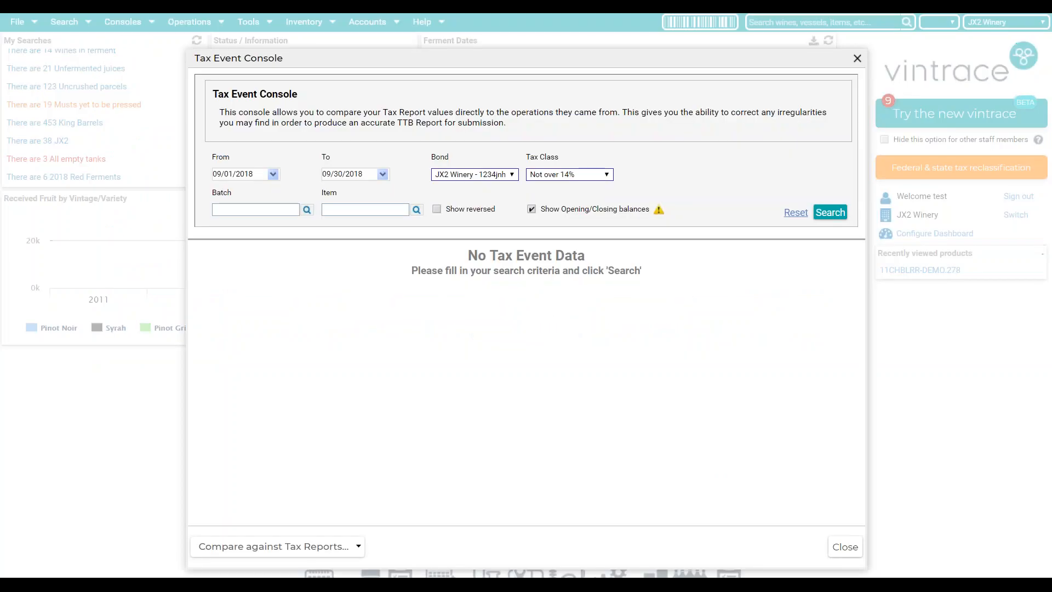
pyautogui.click(259, 211)
pyautogui.write('11chb')
pyautogui.press('Return')
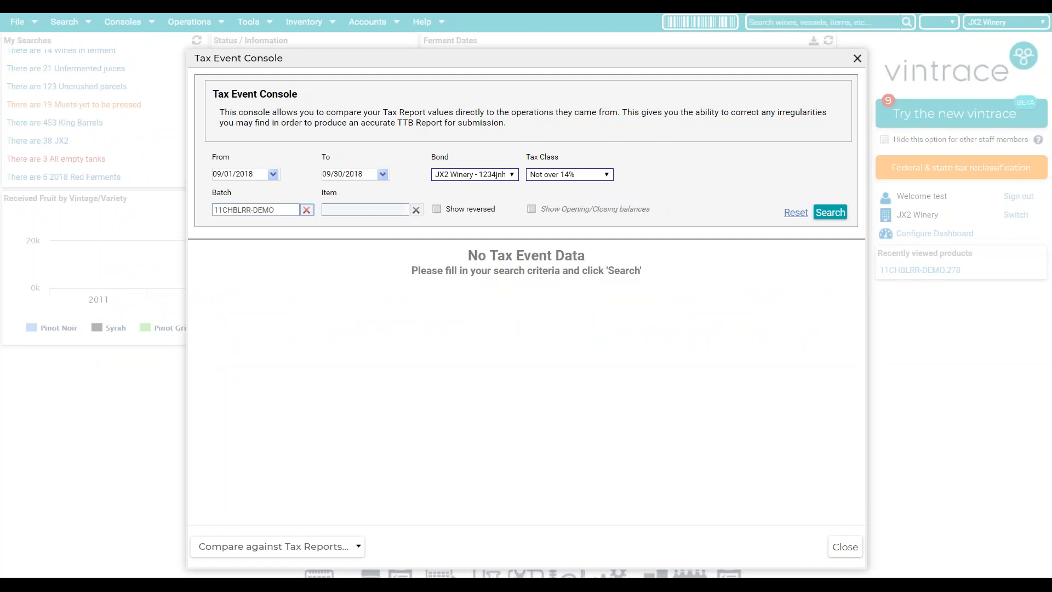
pyautogui.click(382, 175)
pyautogui.click(406, 192)
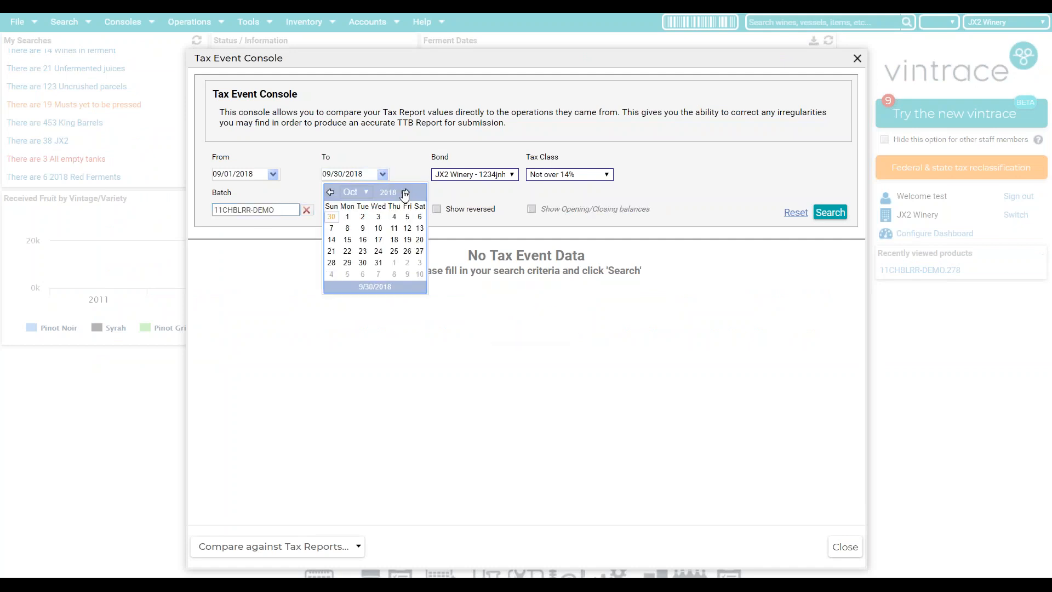
pyautogui.click(405, 192)
pyautogui.click(407, 263)
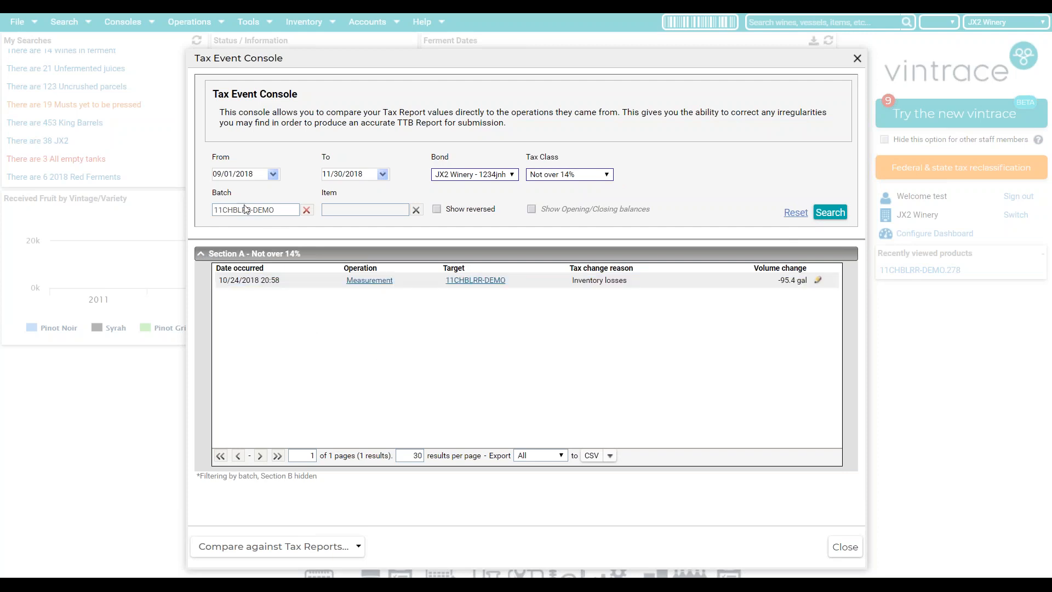
# - Review the bond options and available tax reports, then close the Tax Event Console
pyautogui.click(463, 176)
pyautogui.click(687, 170)
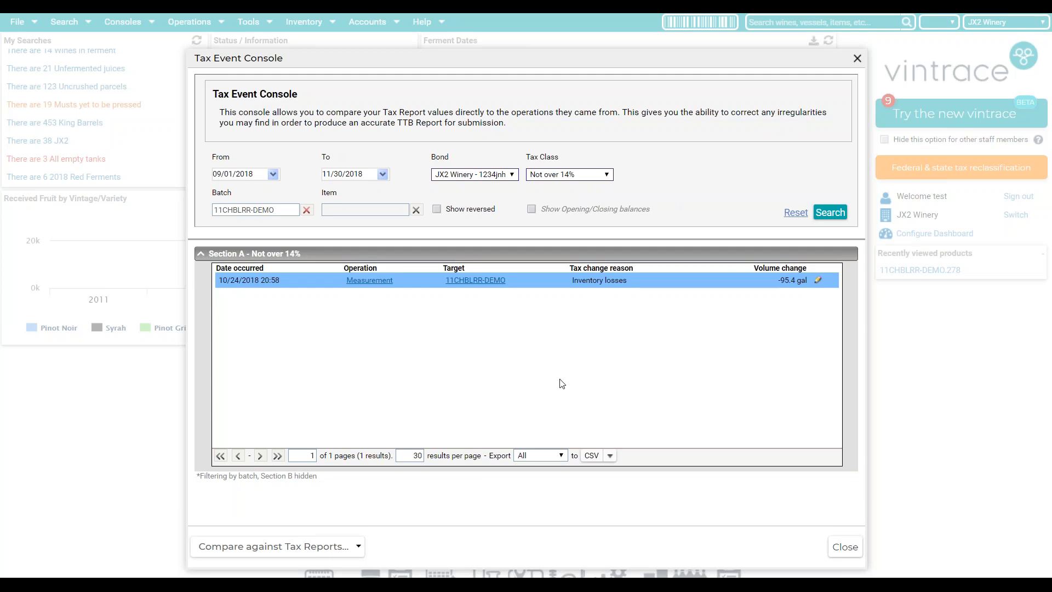
pyautogui.click(236, 548)
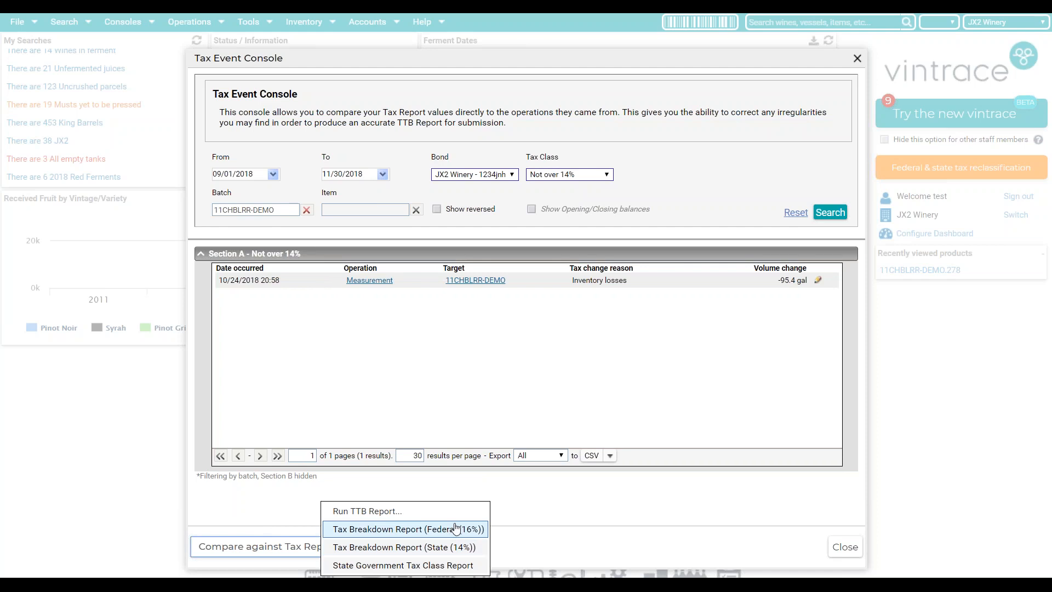
pyautogui.click(495, 516)
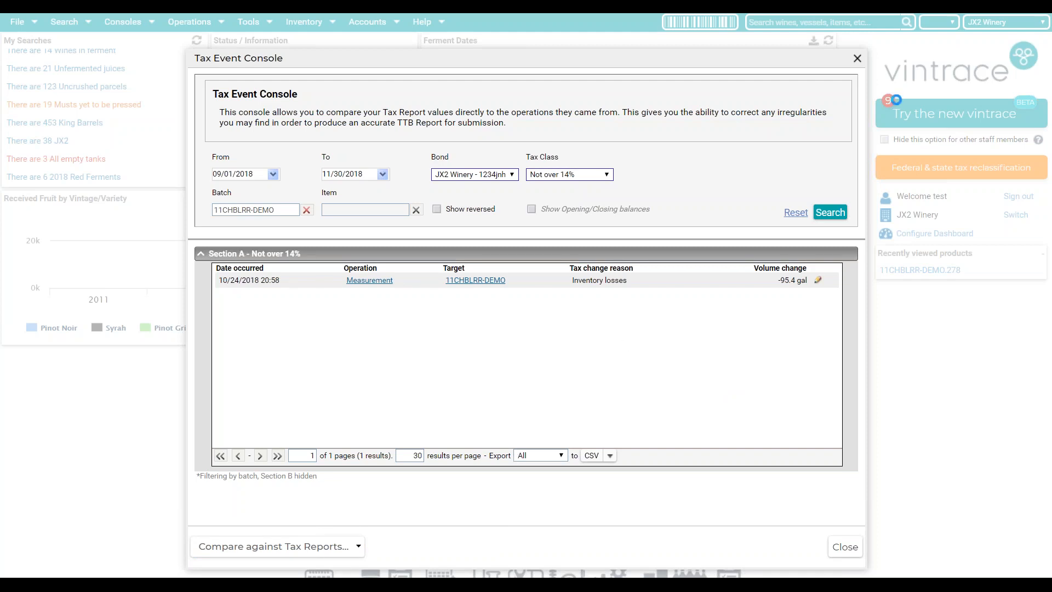
pyautogui.click(858, 58)
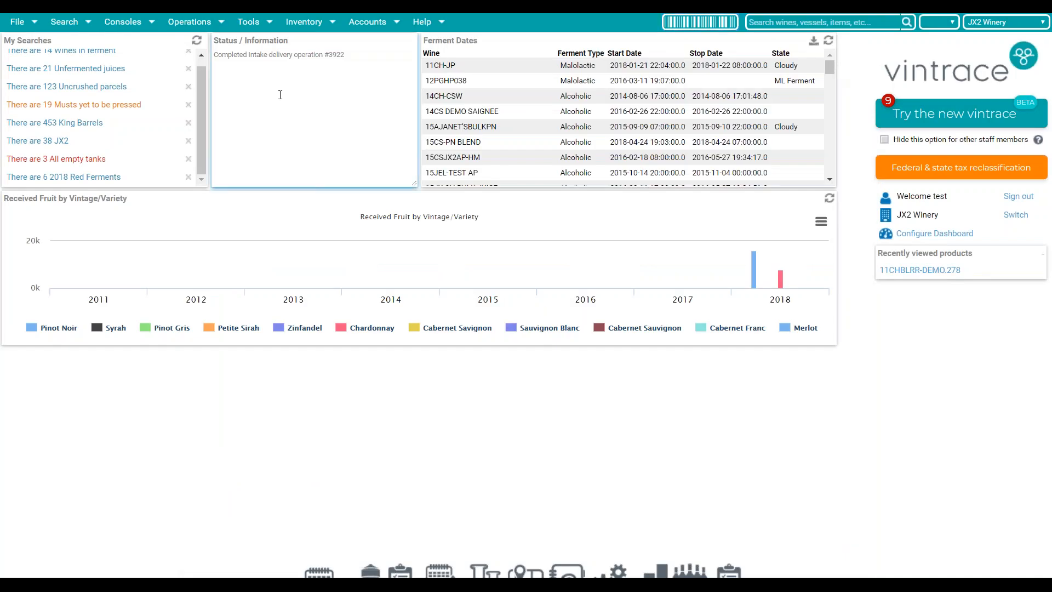
# - Run a barrel search limited to barrels not in a group
pyautogui.click(85, 26)
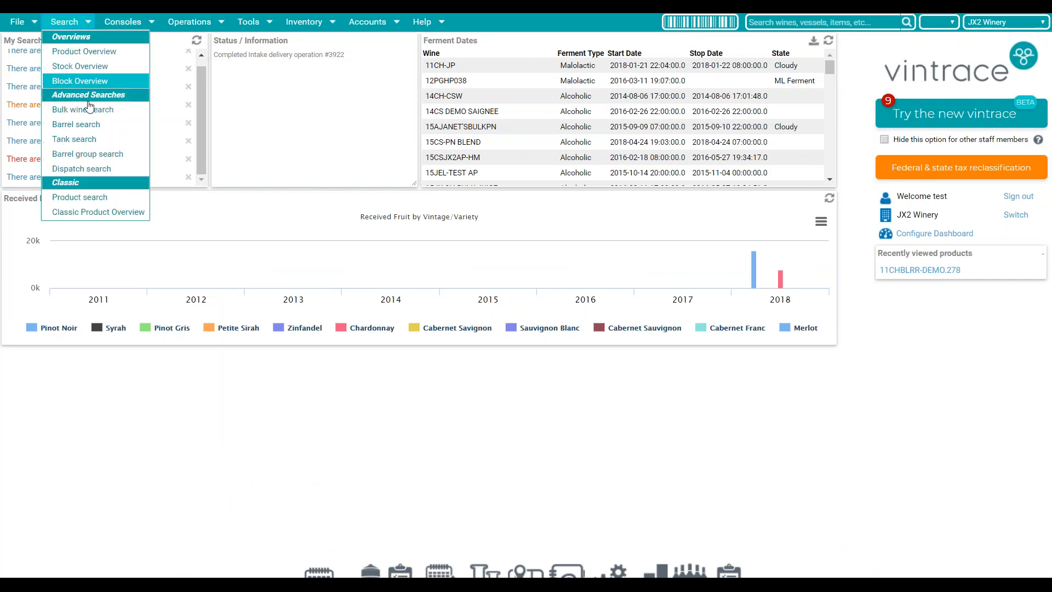
pyautogui.click(89, 124)
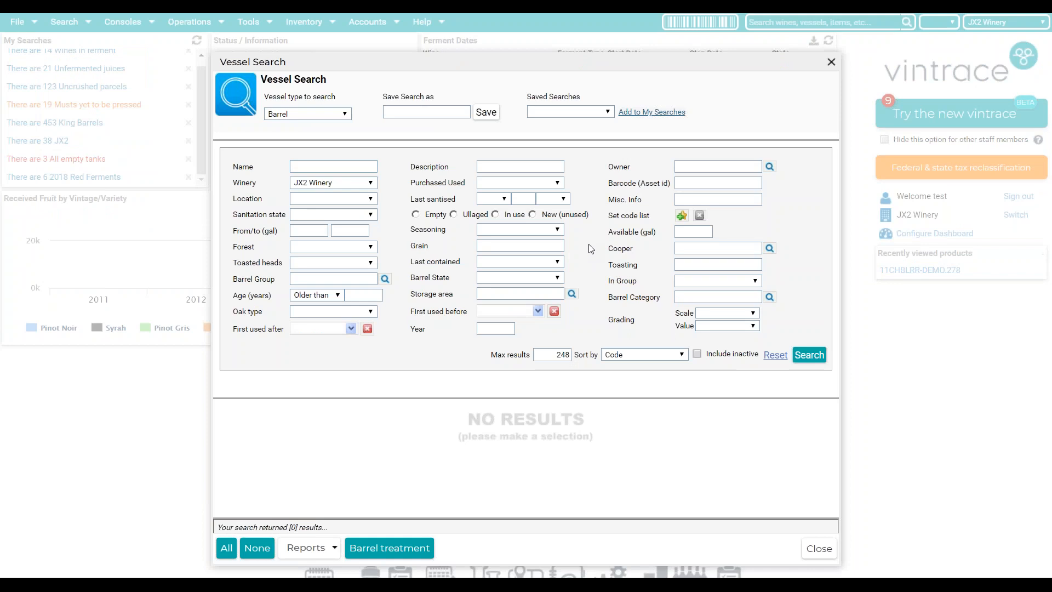
pyautogui.moveTo(614, 282); pyautogui.dragTo(640, 286)
pyautogui.click(681, 286)
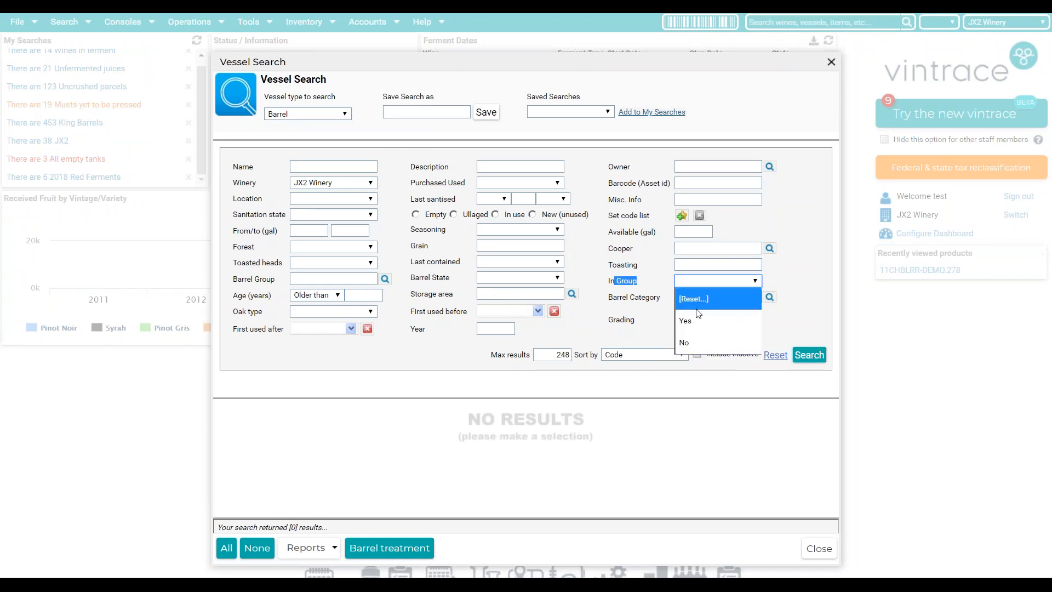
pyautogui.click(698, 281)
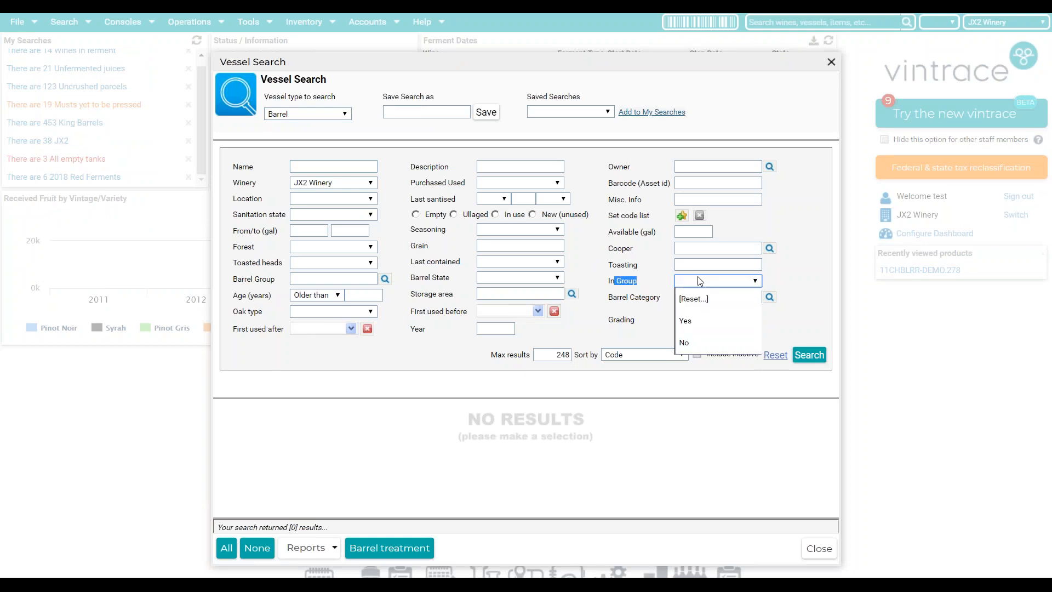
pyautogui.click(706, 342)
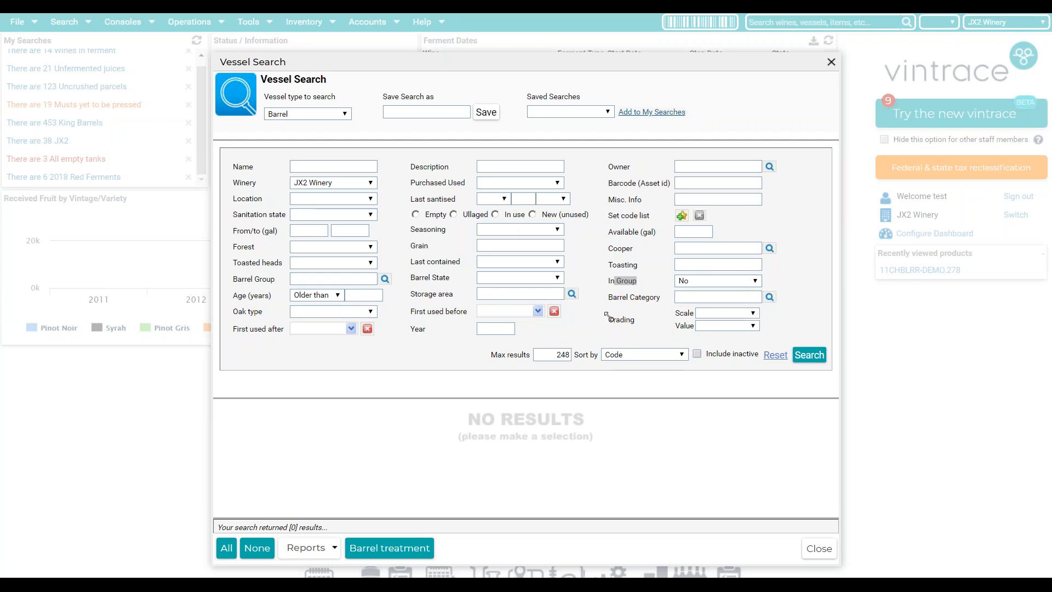
pyautogui.click(801, 348)
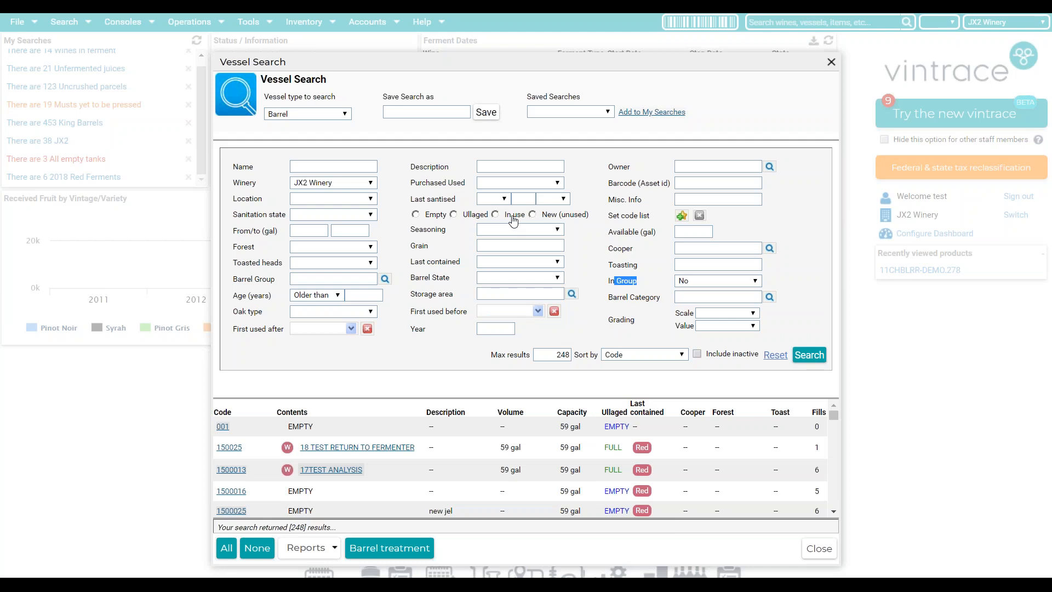
# - Narrow the results to barrels in use and open the 15PNJEL-N product overview from row 15-0116
pyautogui.click(496, 215)
pyautogui.click(811, 356)
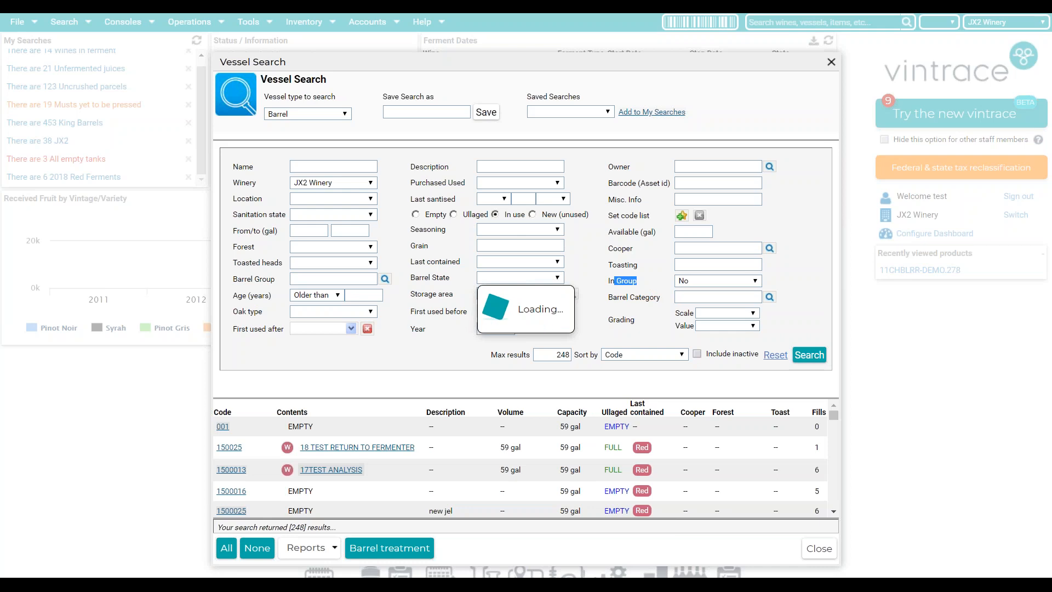
pyautogui.scroll(-3, 538, 438)
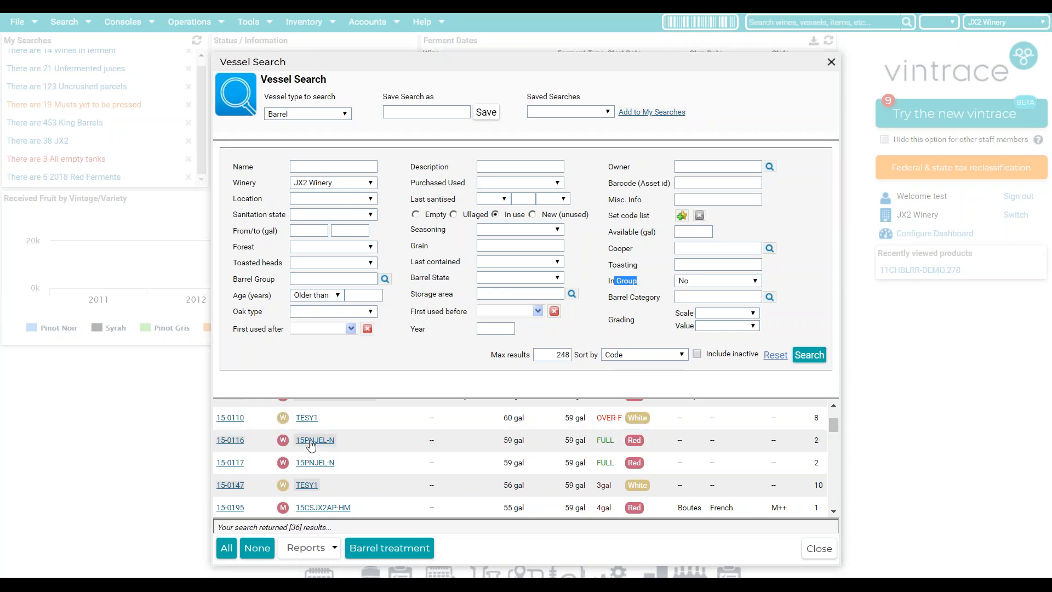
pyautogui.click(311, 442)
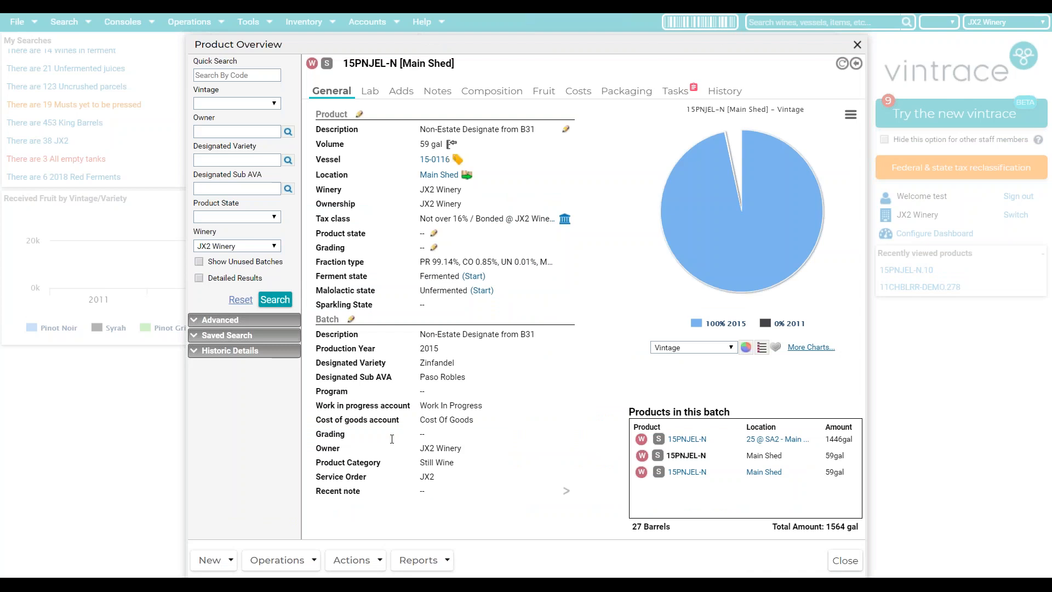
# - Start a many-to-one multi transfer from the 15PNJEL-N product overview
pyautogui.moveTo(669, 145)
pyautogui.moveTo(619, 51); pyautogui.dragTo(536, 57)
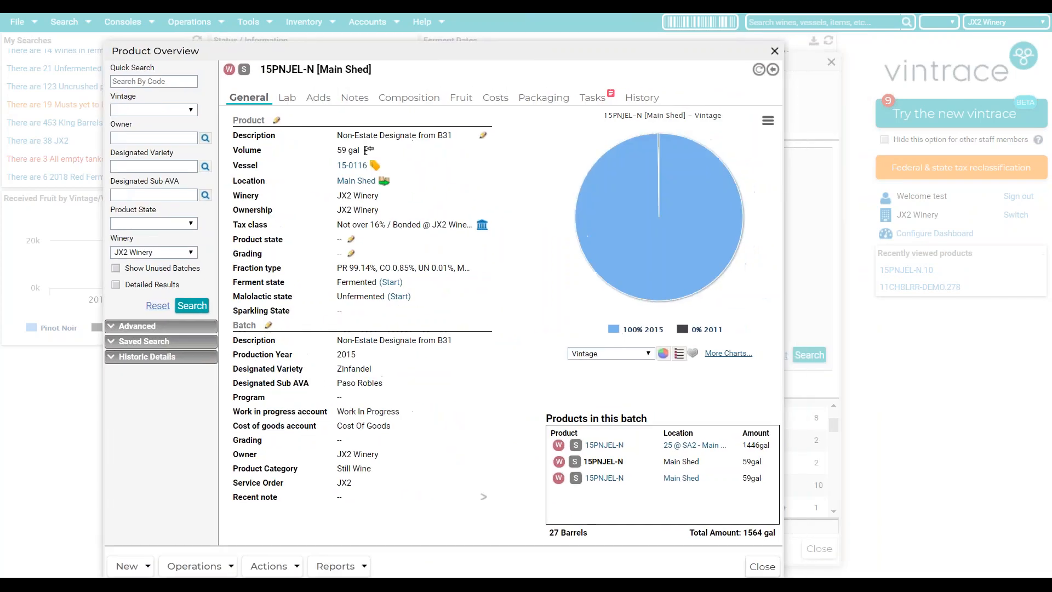
pyautogui.click(210, 572)
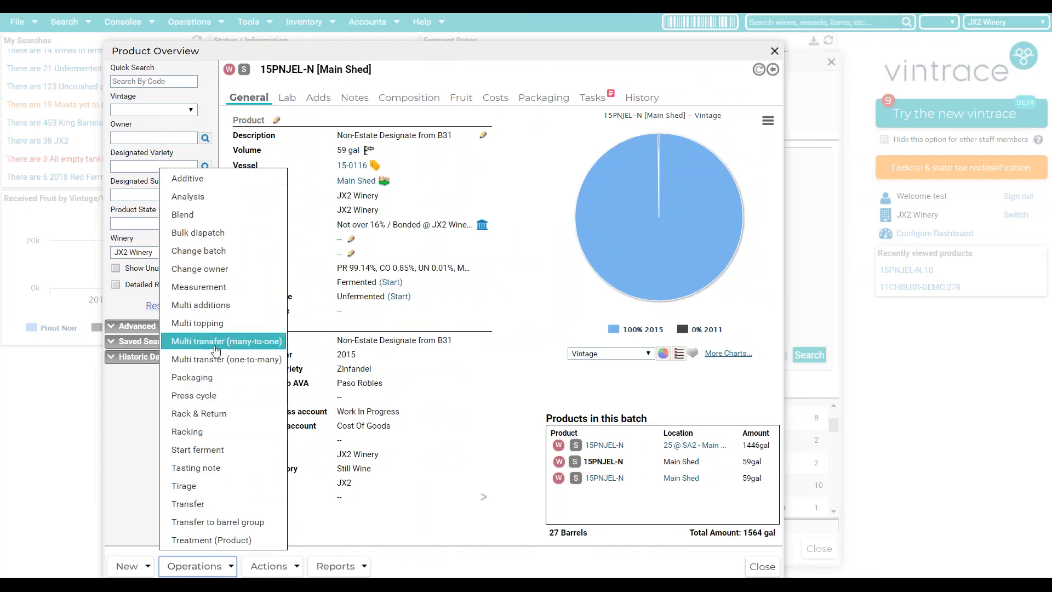
pyautogui.click(216, 345)
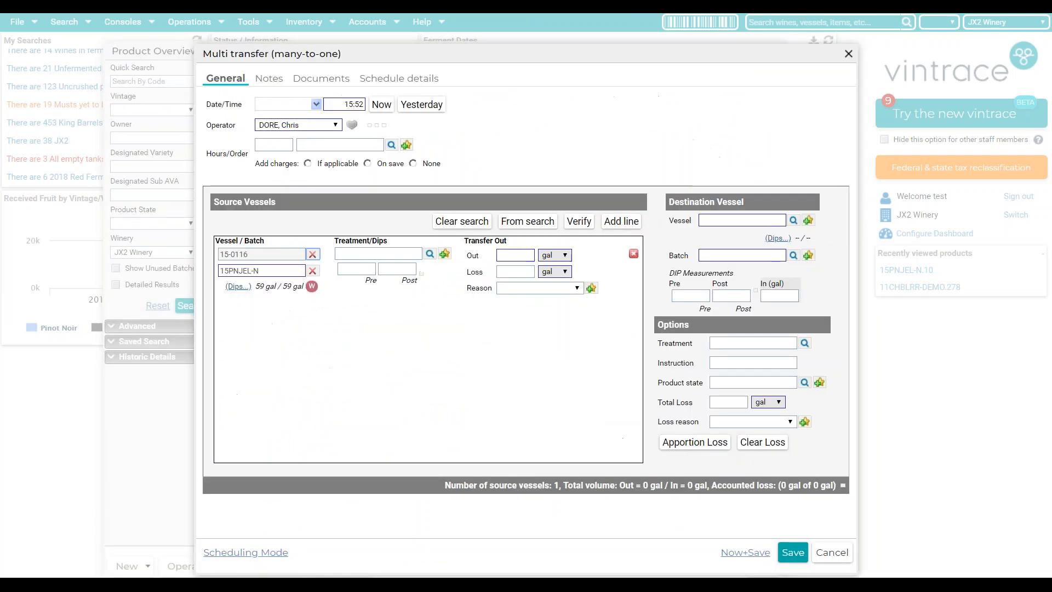
# - Add a second source line for batch 15PNJEL-N in barrel 15-0117
pyautogui.moveTo(220, 255); pyautogui.dragTo(256, 259)
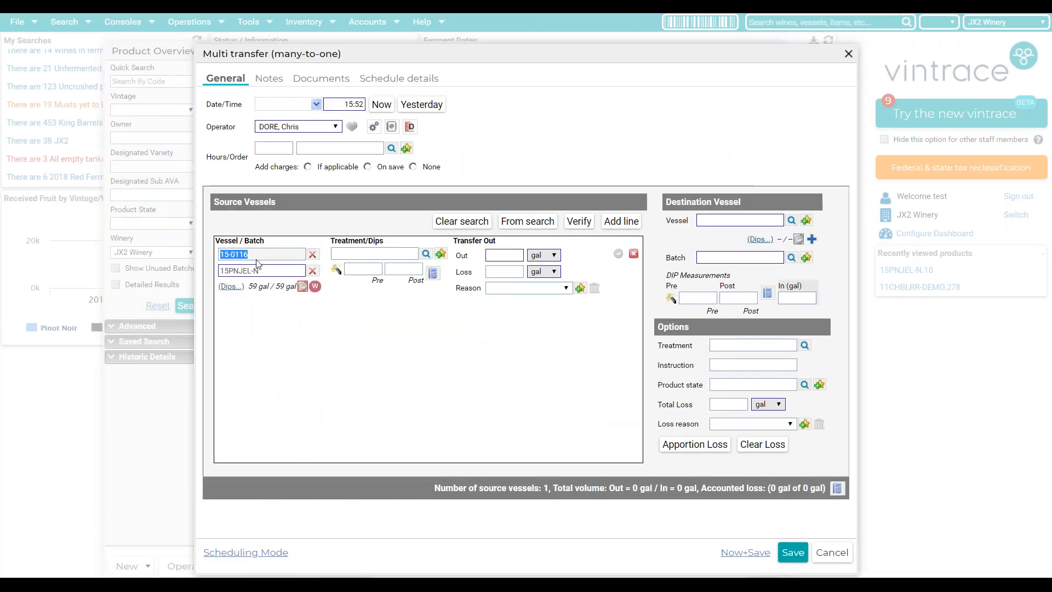
pyautogui.click(609, 225)
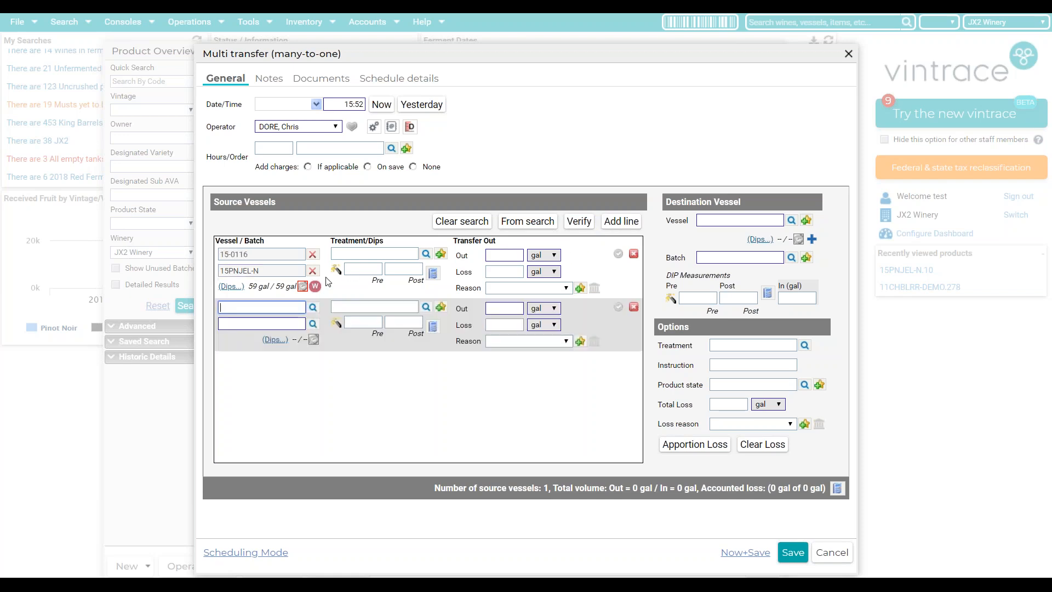
pyautogui.click(262, 325)
pyautogui.write('15pnjel')
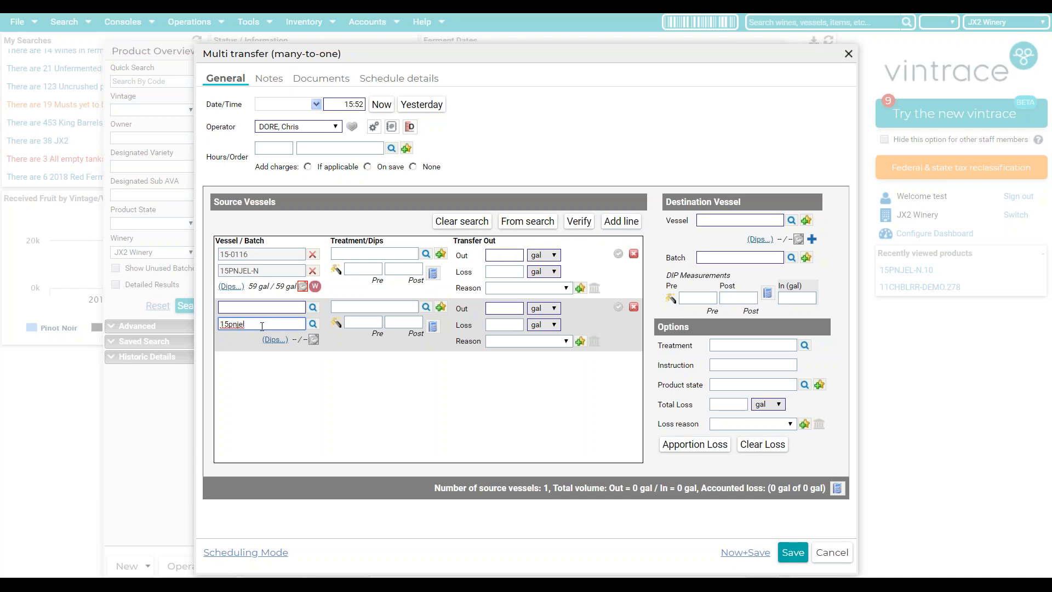
pyautogui.press('Tab')
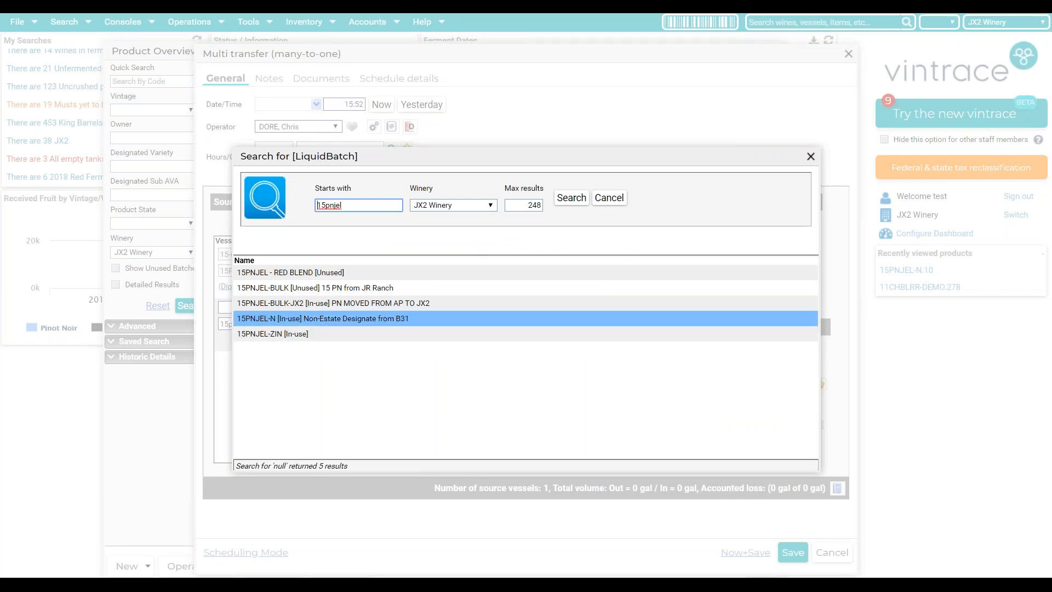
pyautogui.doubleClick(322, 319)
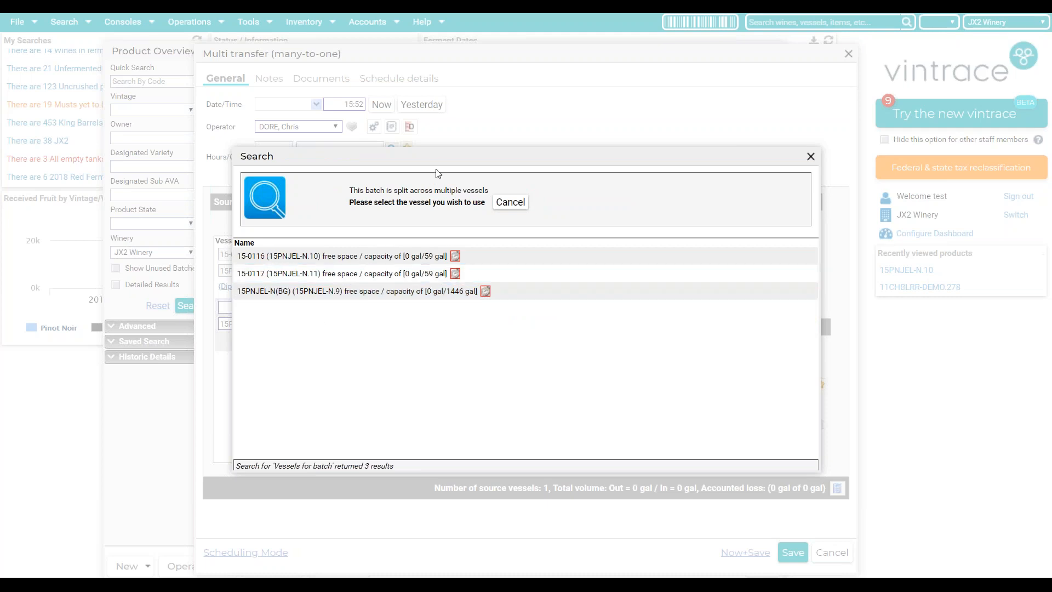
pyautogui.moveTo(440, 160); pyautogui.dragTo(505, 151)
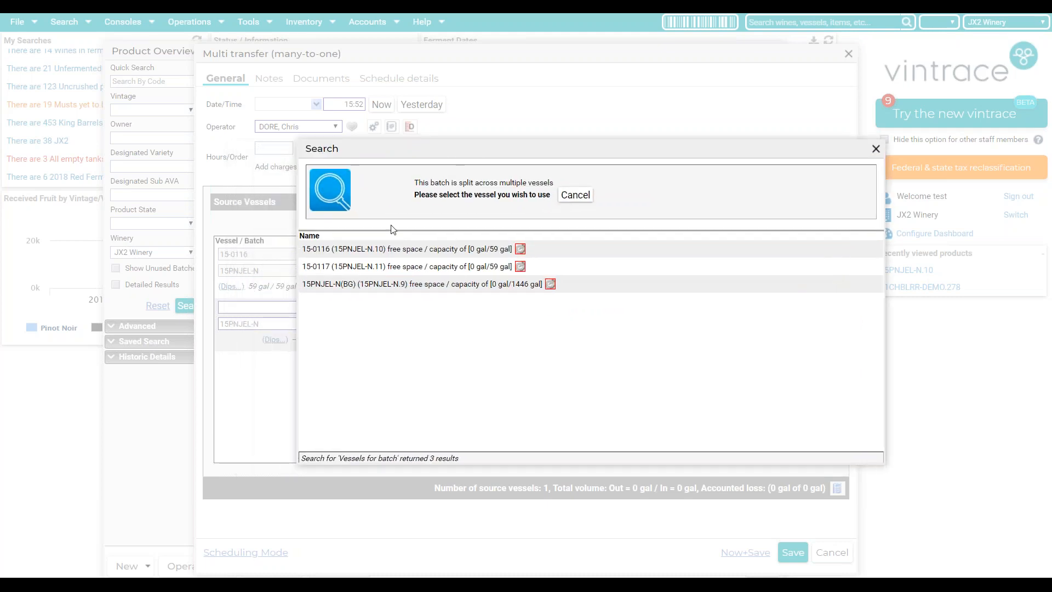
pyautogui.click(321, 265)
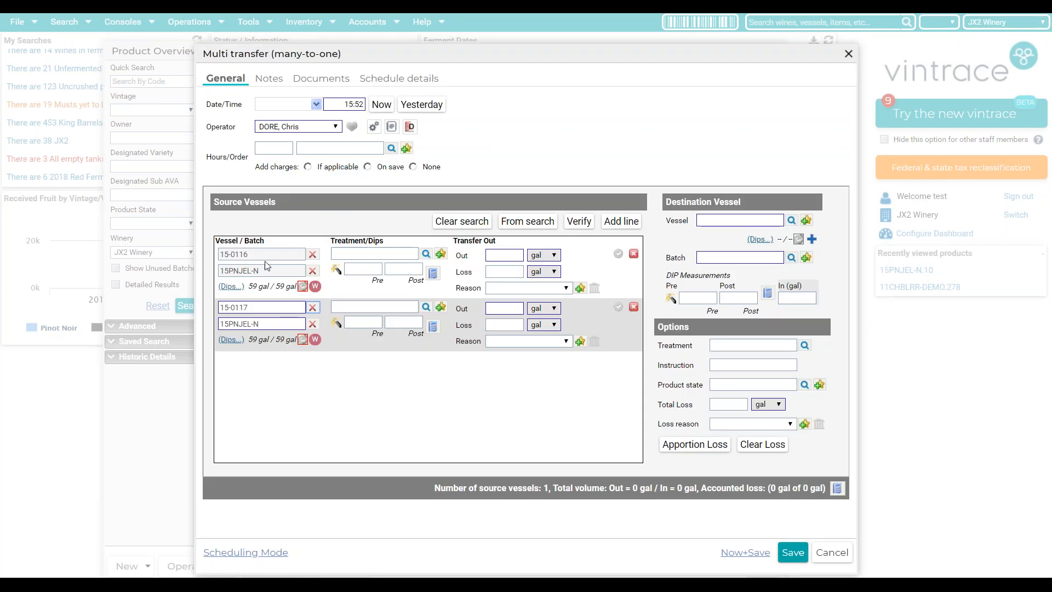
# - Enter 59 gal out for both barrels and set the destination batch to 15PNJEL-N
pyautogui.click(495, 256)
pyautogui.write('5')
pyautogui.click(501, 309)
pyautogui.click(770, 253)
pyautogui.press('Return')
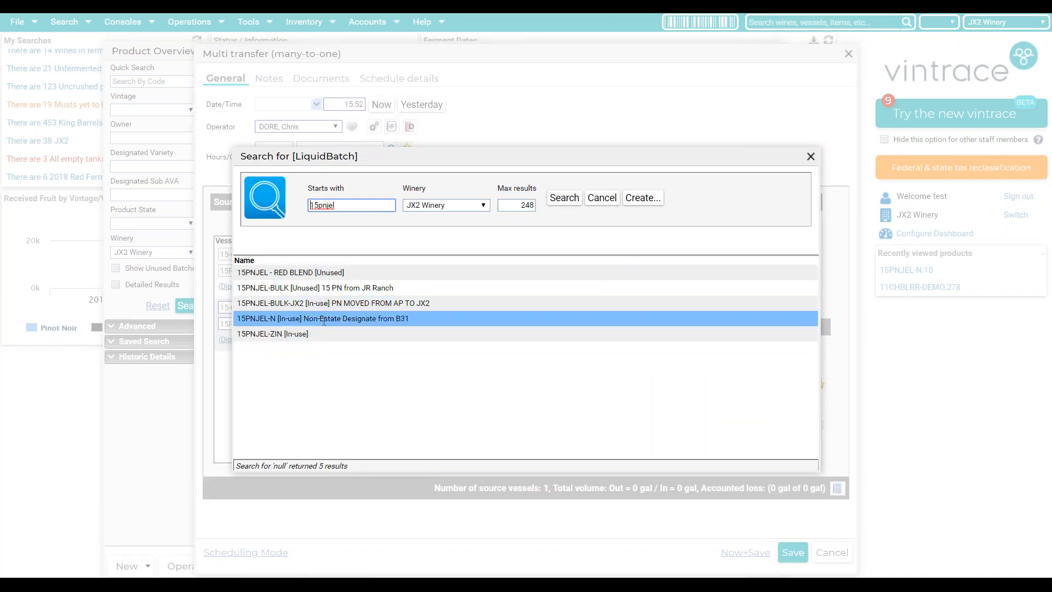
pyautogui.doubleClick(324, 319)
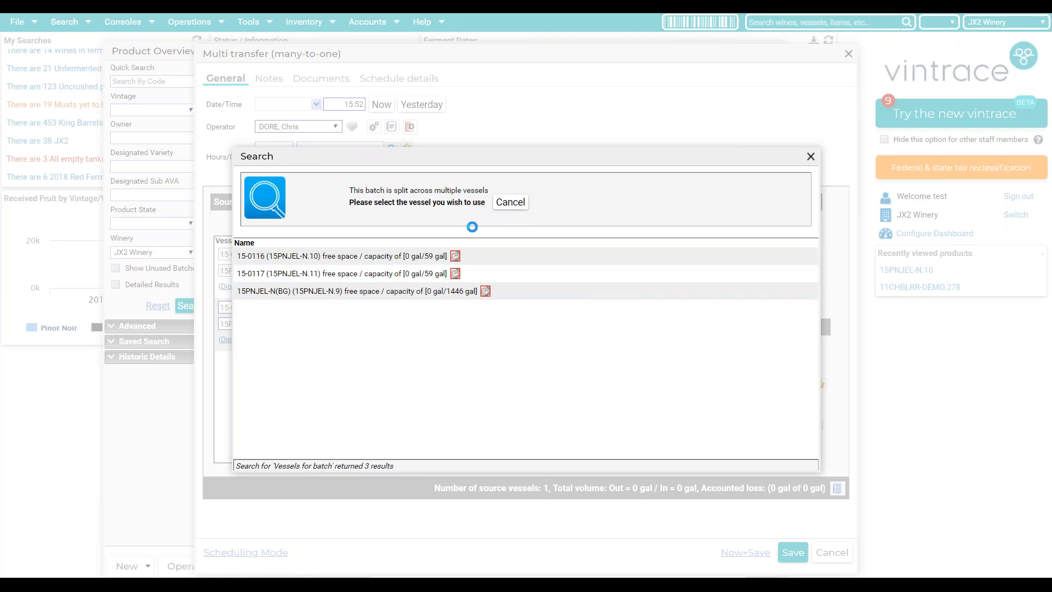
pyautogui.doubleClick(402, 255)
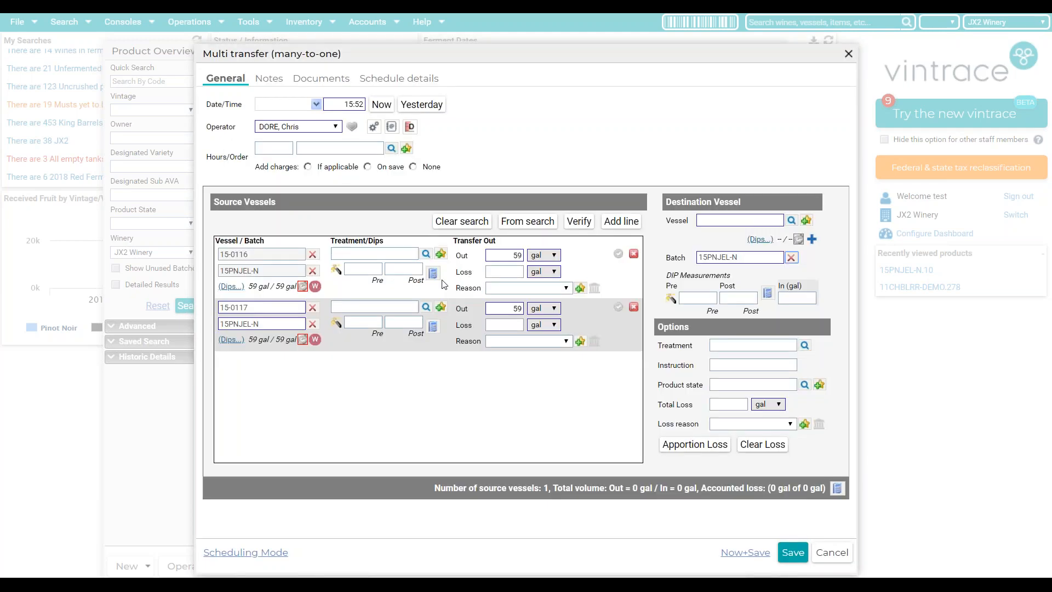
# - Build a new destination barrel group from barrels 15-0116 and 15-0117, both marked Full
pyautogui.click(807, 221)
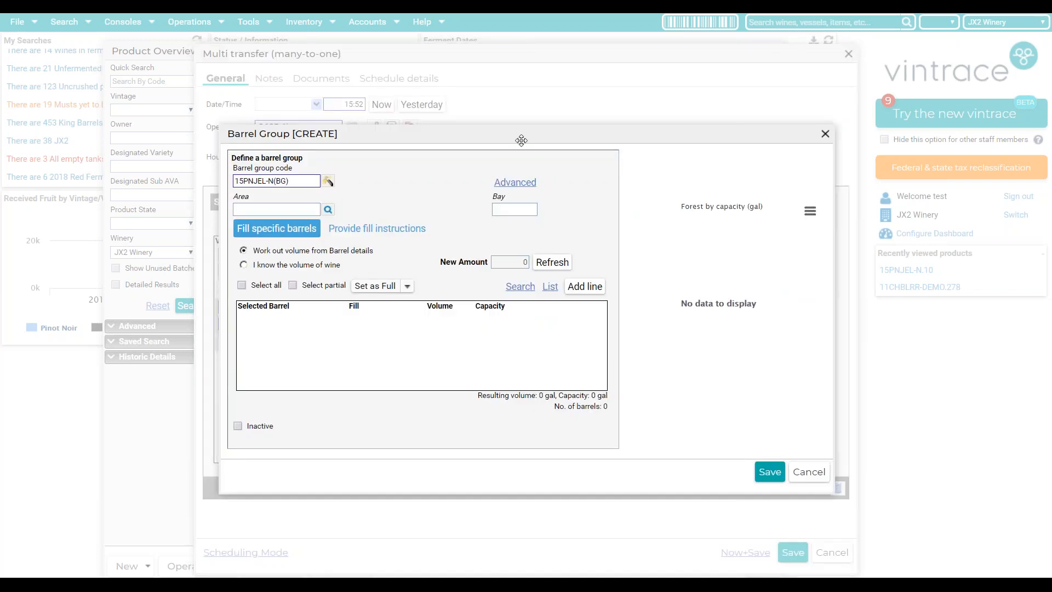
pyautogui.moveTo(521, 141); pyautogui.dragTo(600, 136)
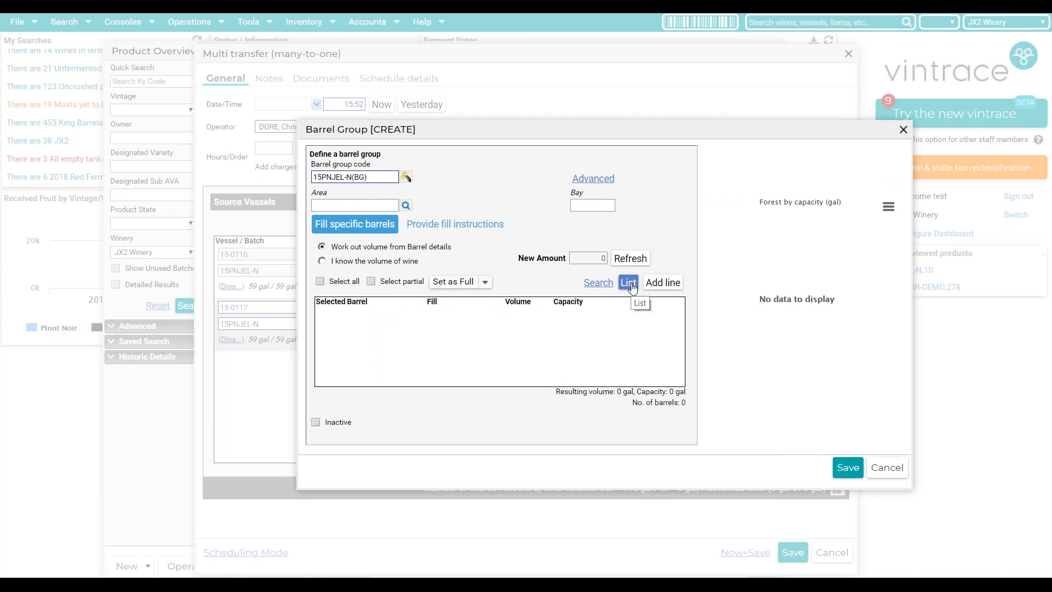
pyautogui.click(665, 285)
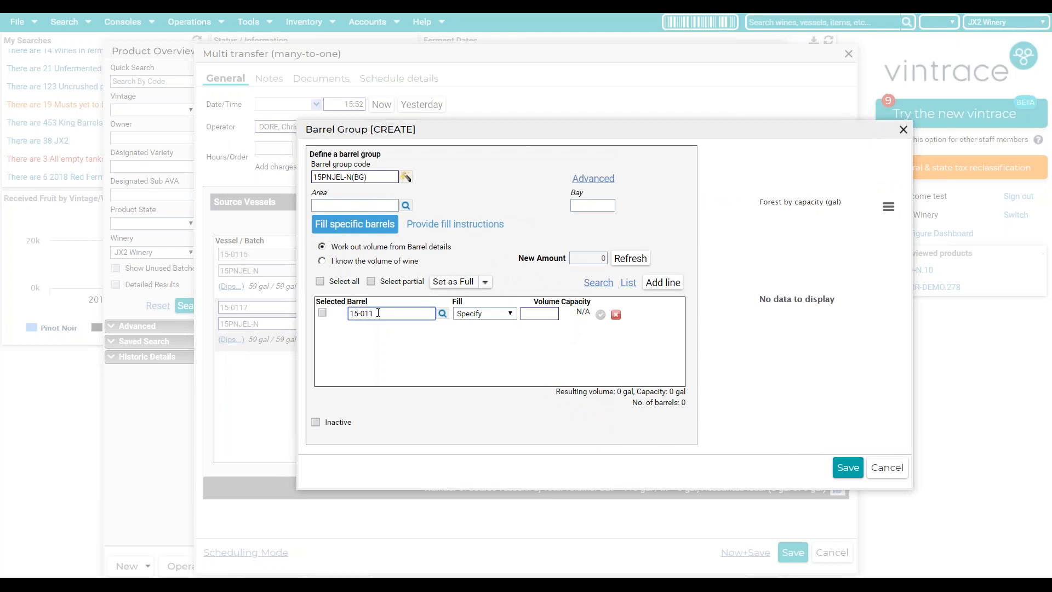
pyautogui.press('Tab')
pyautogui.click(658, 283)
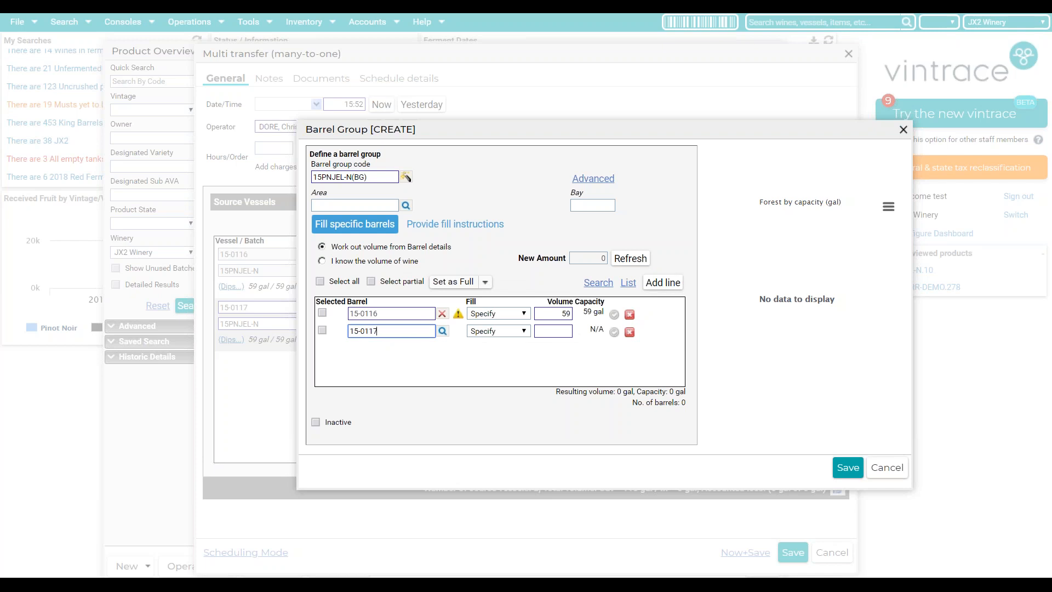
pyautogui.press('Tab')
pyautogui.click(485, 315)
pyautogui.click(477, 353)
pyautogui.click(498, 331)
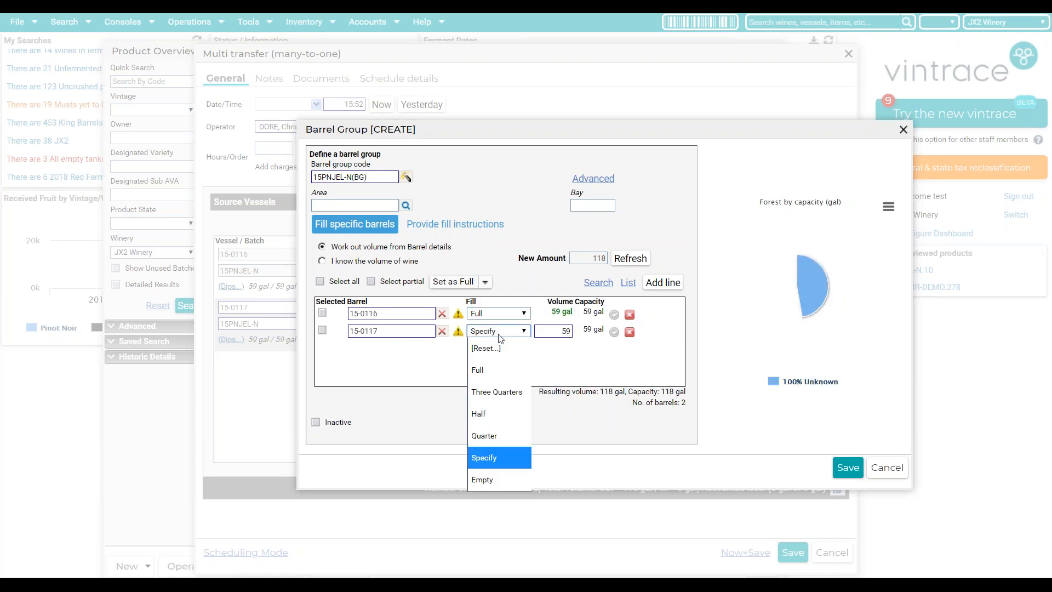
pyautogui.click(479, 370)
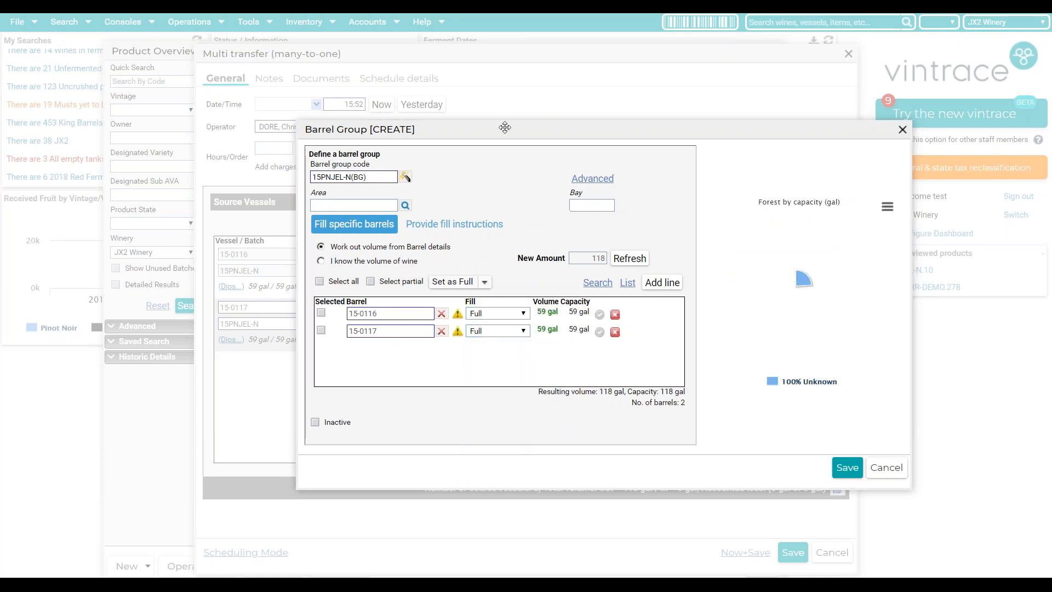
# - Save barrel group 15PNJEL-N(BG) and record the transfer at the current time, confirming it
pyautogui.moveTo(505, 127); pyautogui.dragTo(423, 111)
pyautogui.click(754, 453)
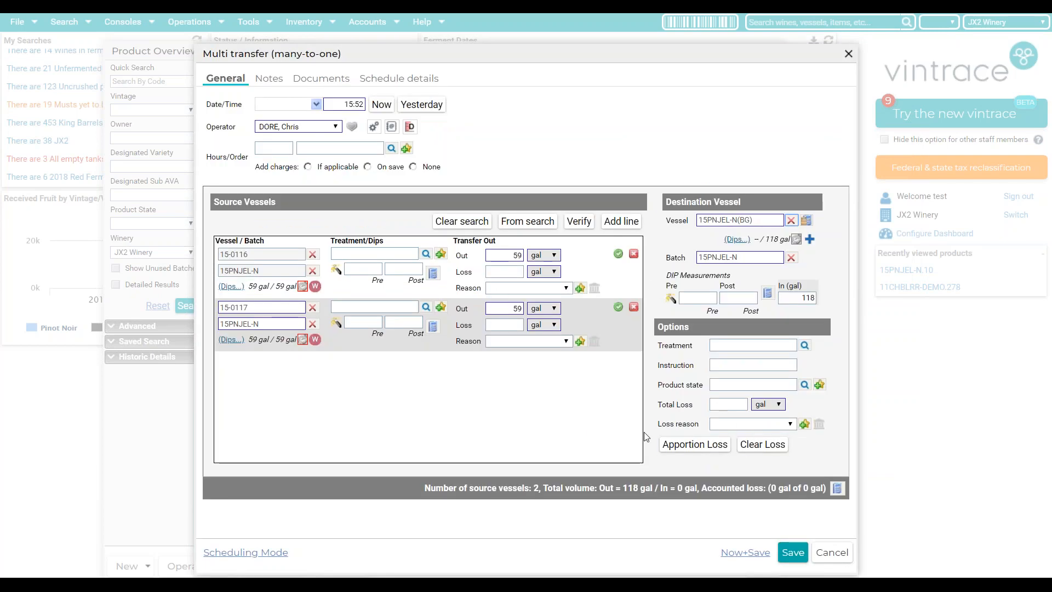
pyautogui.click(745, 552)
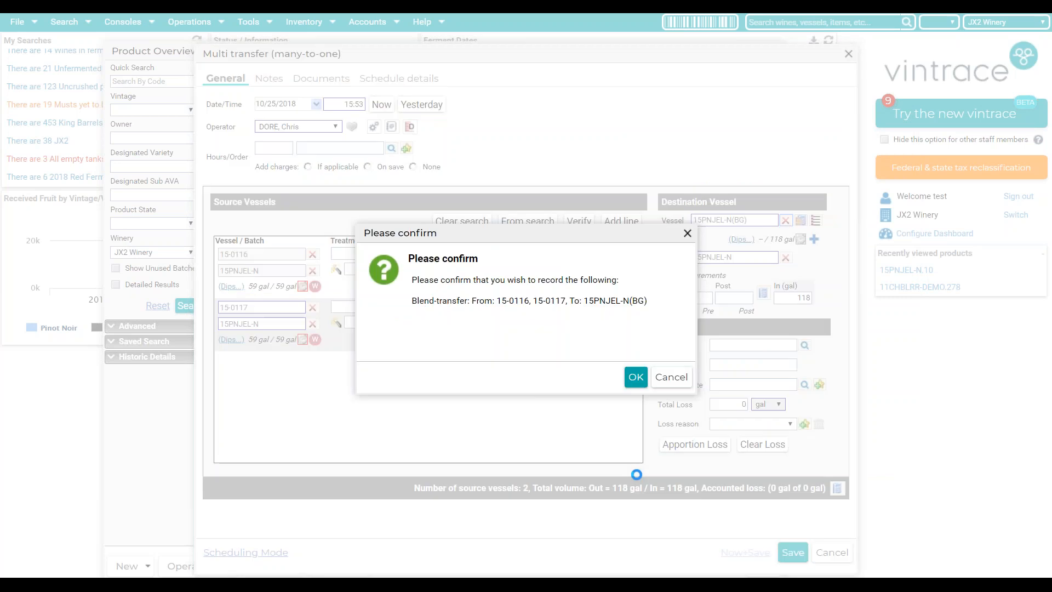
pyautogui.click(635, 377)
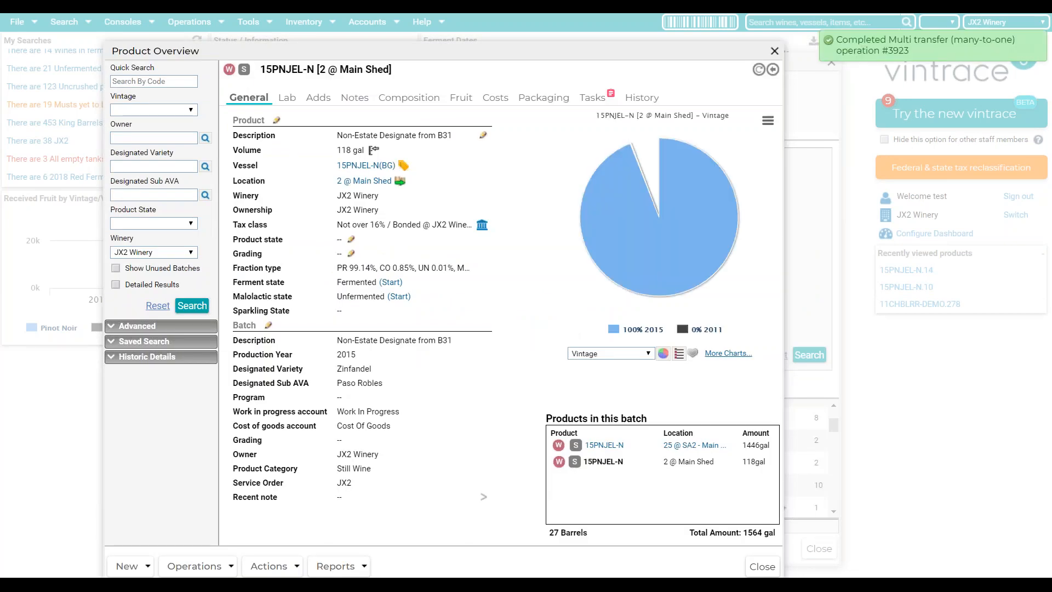
# - Open 15PNJEL-N(BG)'s history and view the 01/06/2016 Analysis entry
pyautogui.moveTo(714, 462); pyautogui.dragTo(663, 462)
pyautogui.moveTo(766, 462); pyautogui.dragTo(746, 462)
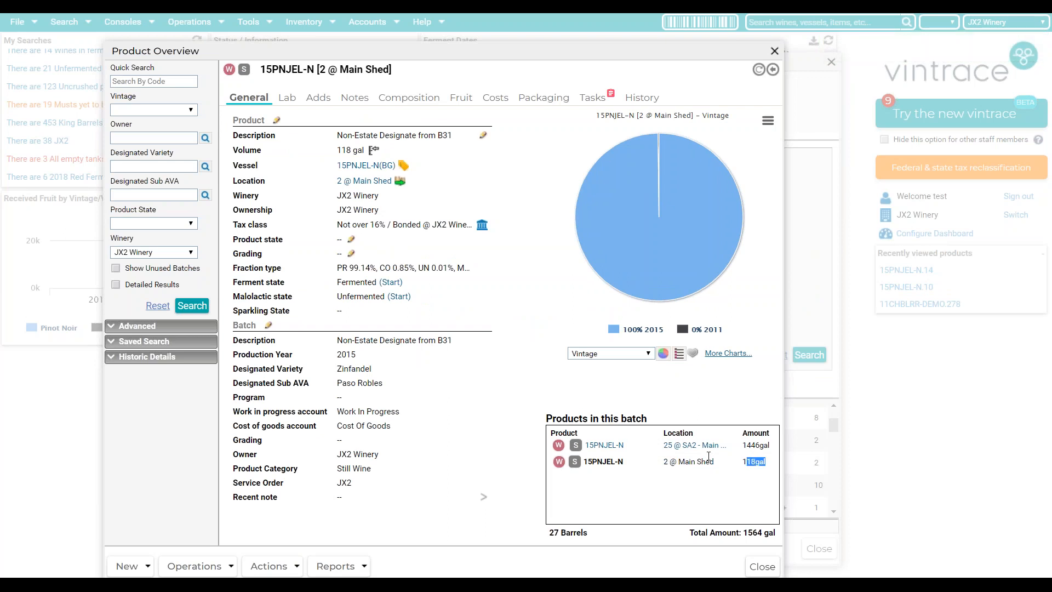
pyautogui.click(356, 165)
pyautogui.click(656, 99)
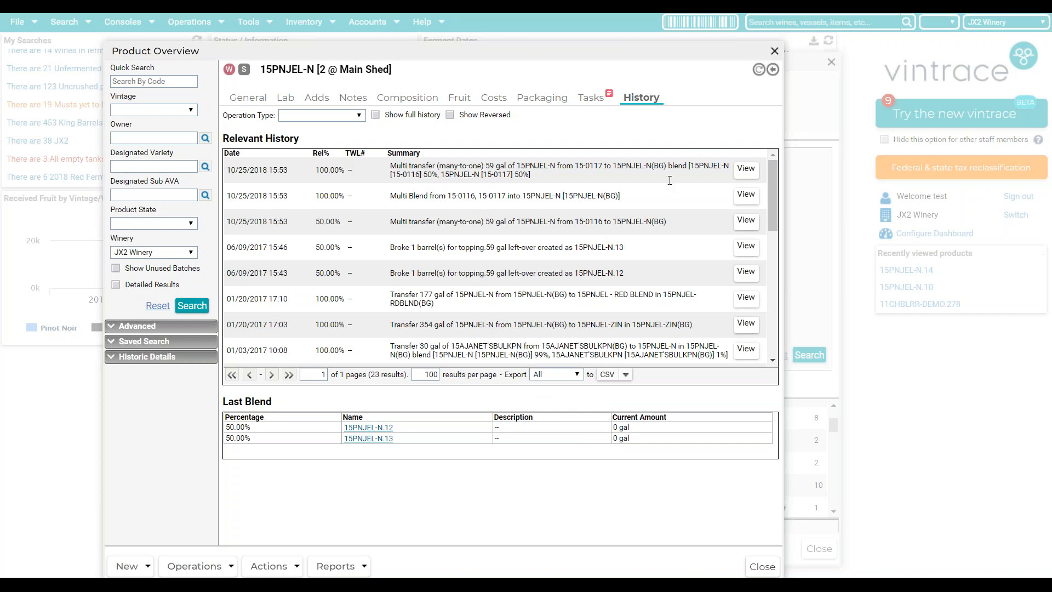
pyautogui.scroll(-3, 589, 217)
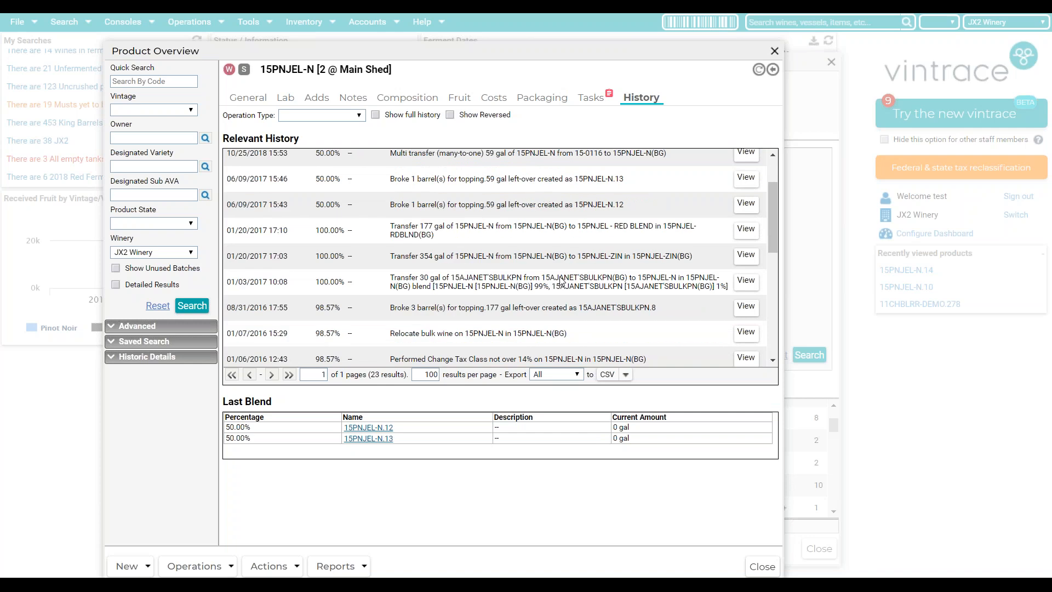
pyautogui.scroll(-5, 484, 261)
pyautogui.moveTo(386, 251); pyautogui.dragTo(544, 258)
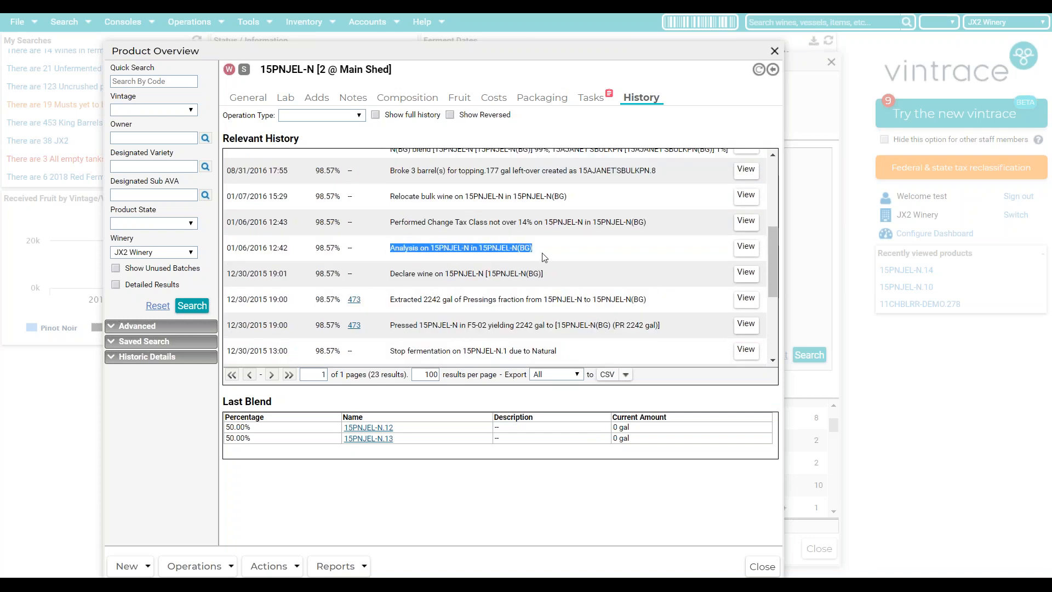
pyautogui.click(749, 248)
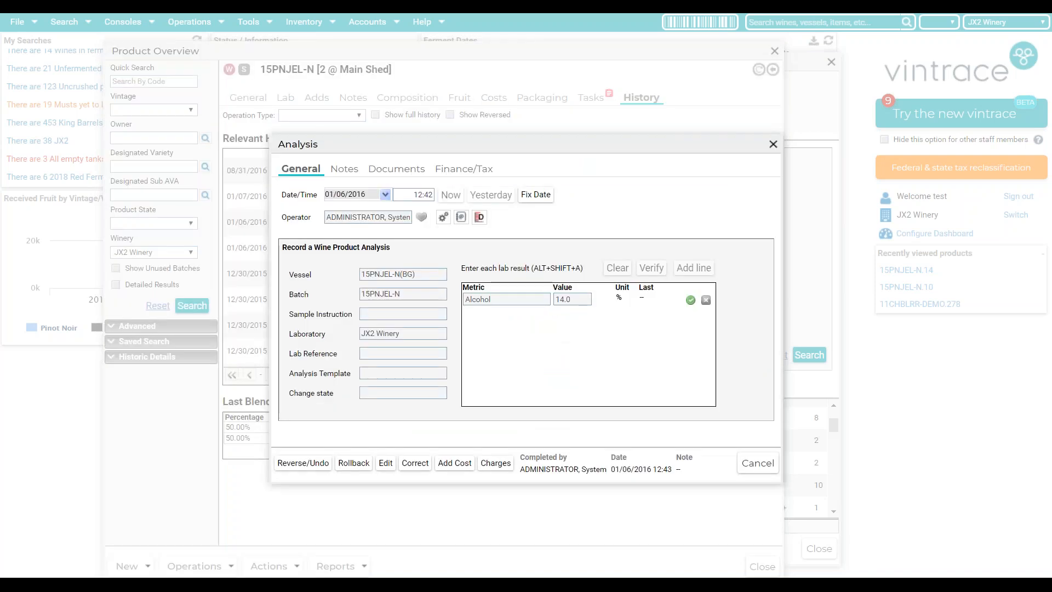
# - Reverse the 01/06/2016 Analysis operation with the reason 'incorrect wine' and save
pyautogui.click(299, 465)
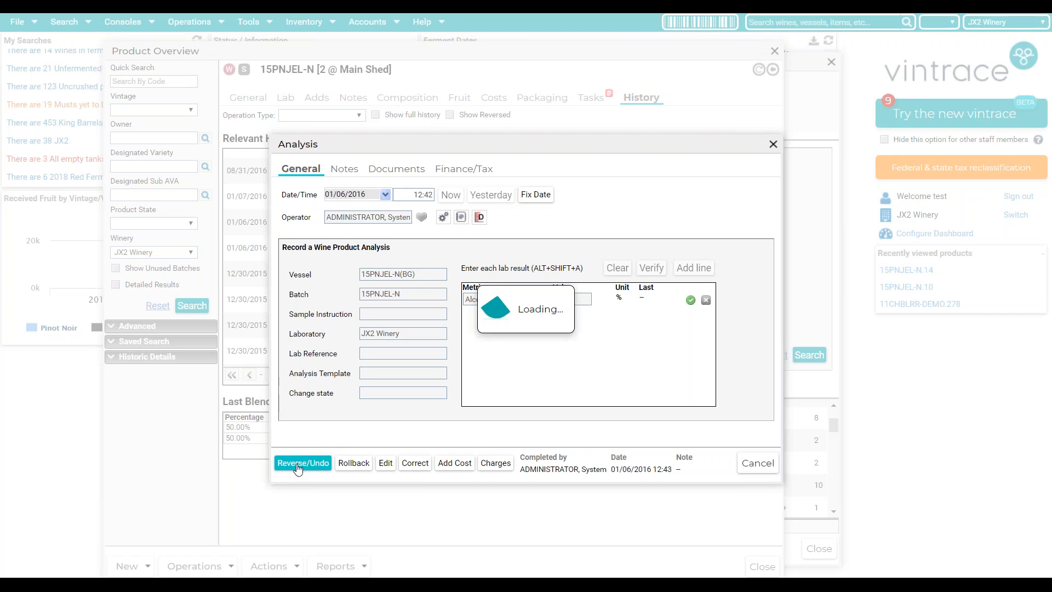
pyautogui.click(476, 296)
pyautogui.write('incorrect wine')
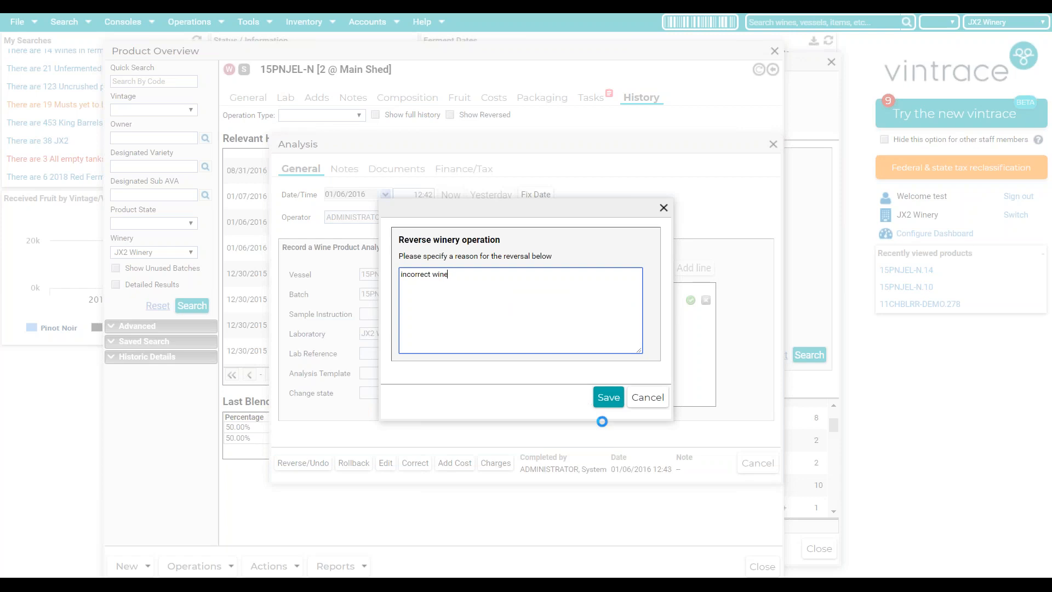
pyautogui.click(606, 397)
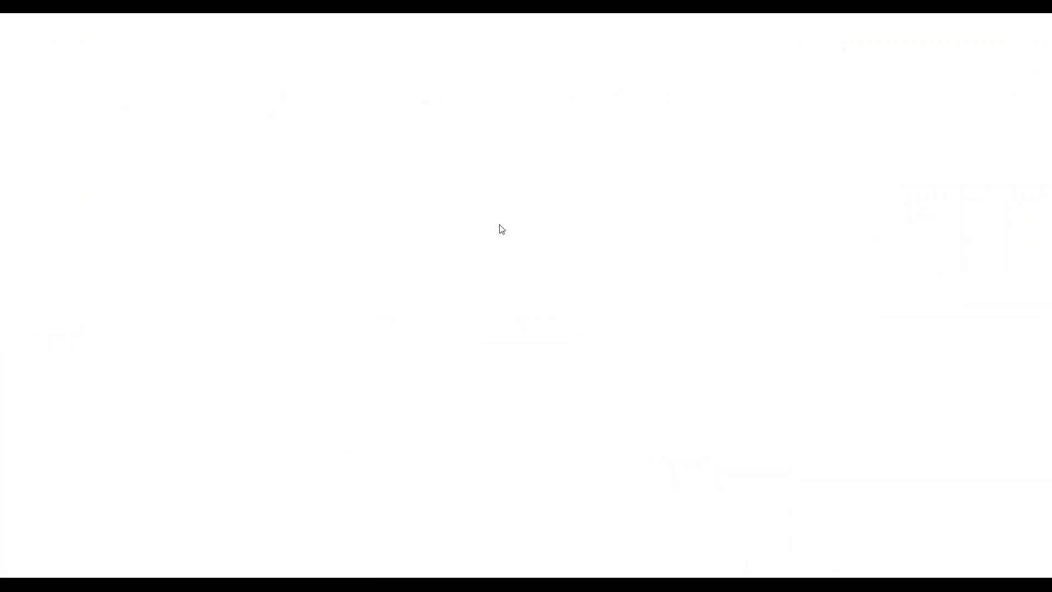
pyautogui.moveTo(179, 14)
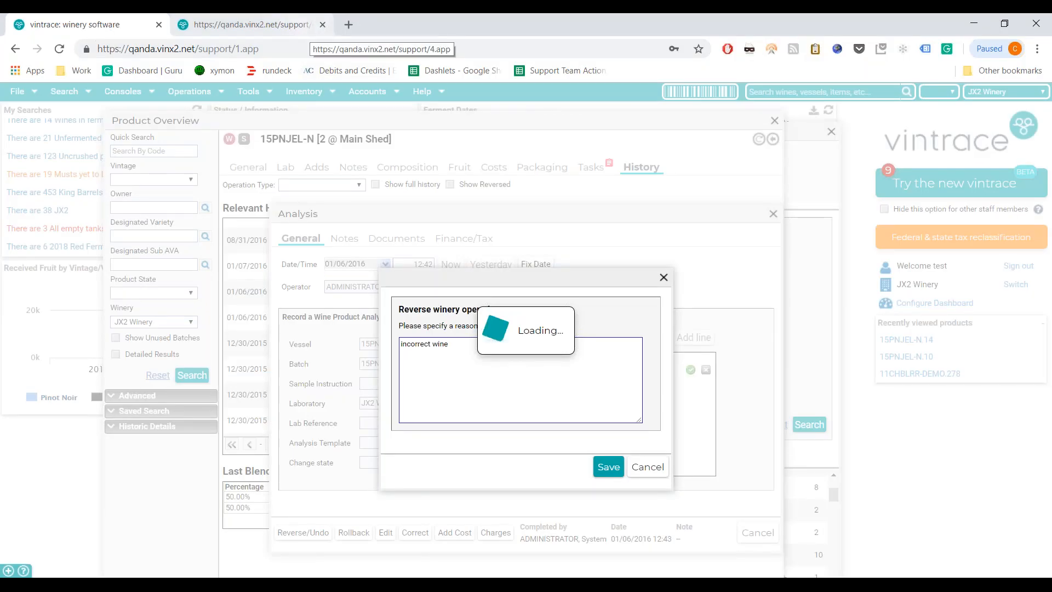
# - In the second session, quick-search '11chb' and show the history of 11CHBLRR-DEMO in BOTTLING TANK 1
pyautogui.click(268, 21)
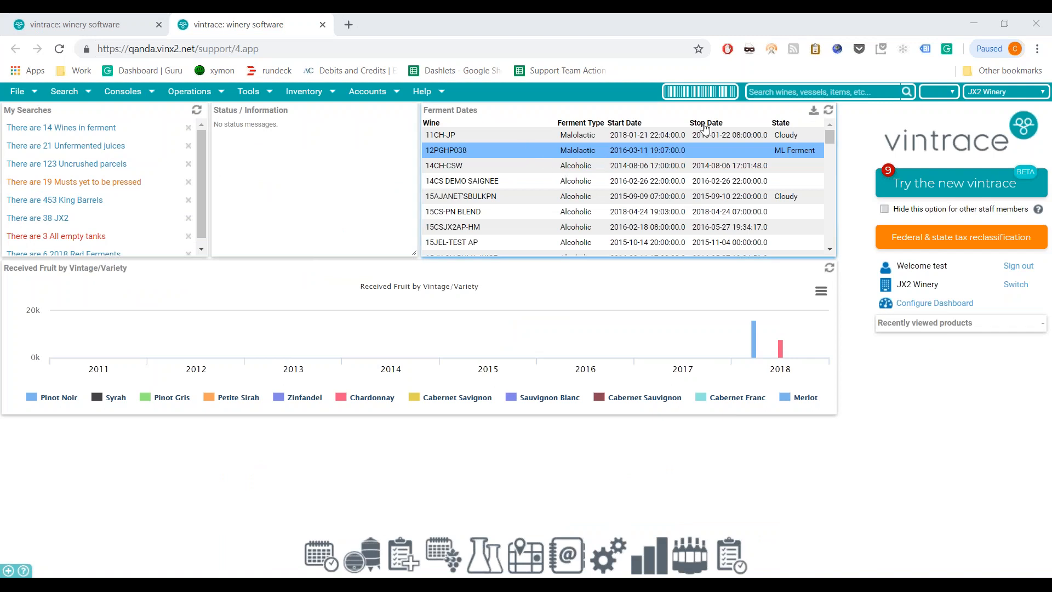
pyautogui.click(805, 92)
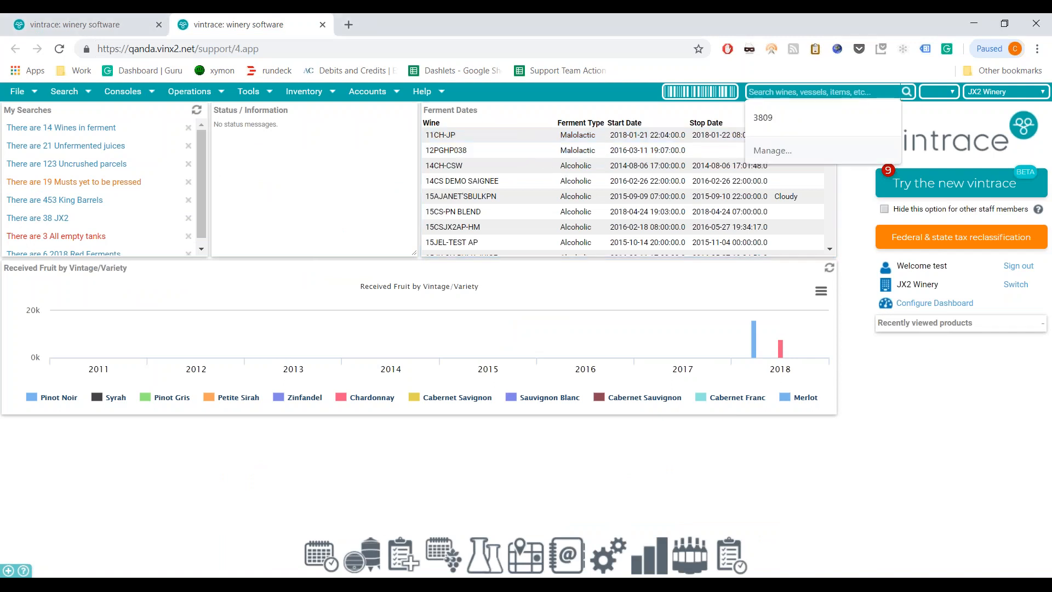
pyautogui.write('11chb')
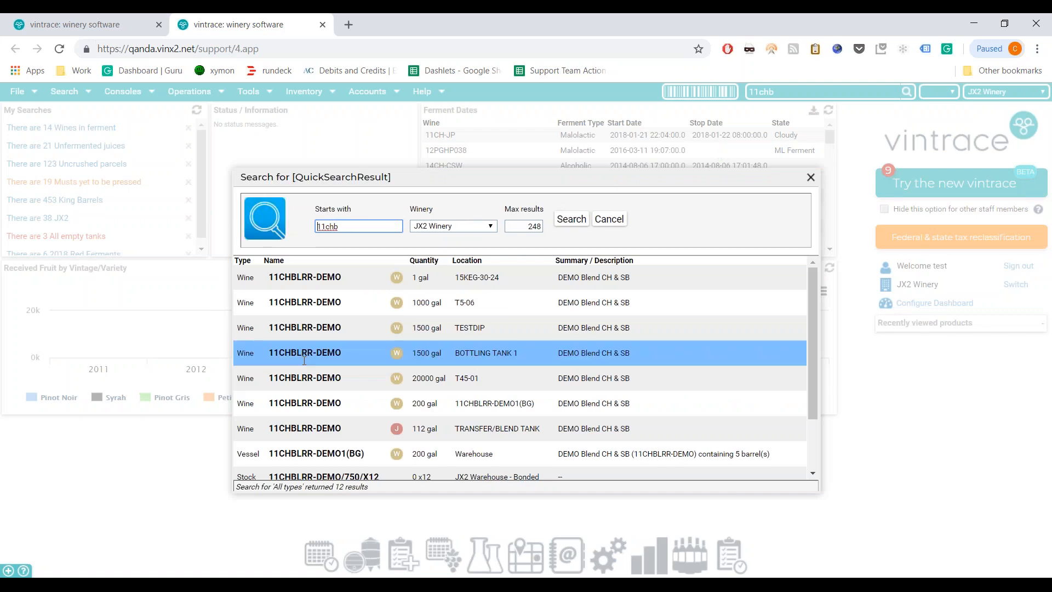
pyautogui.click(304, 356)
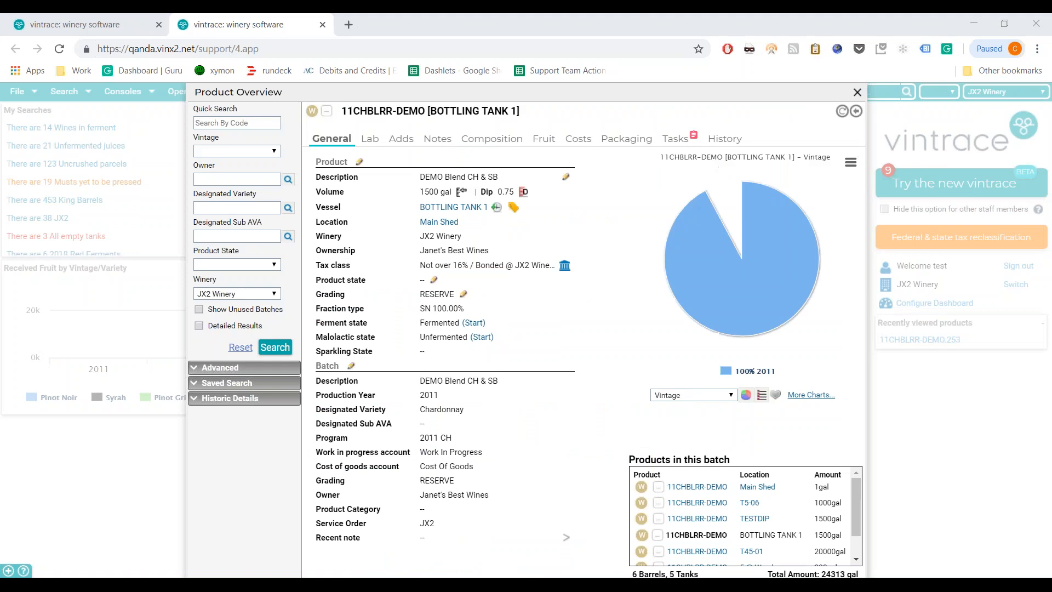
pyautogui.click(724, 139)
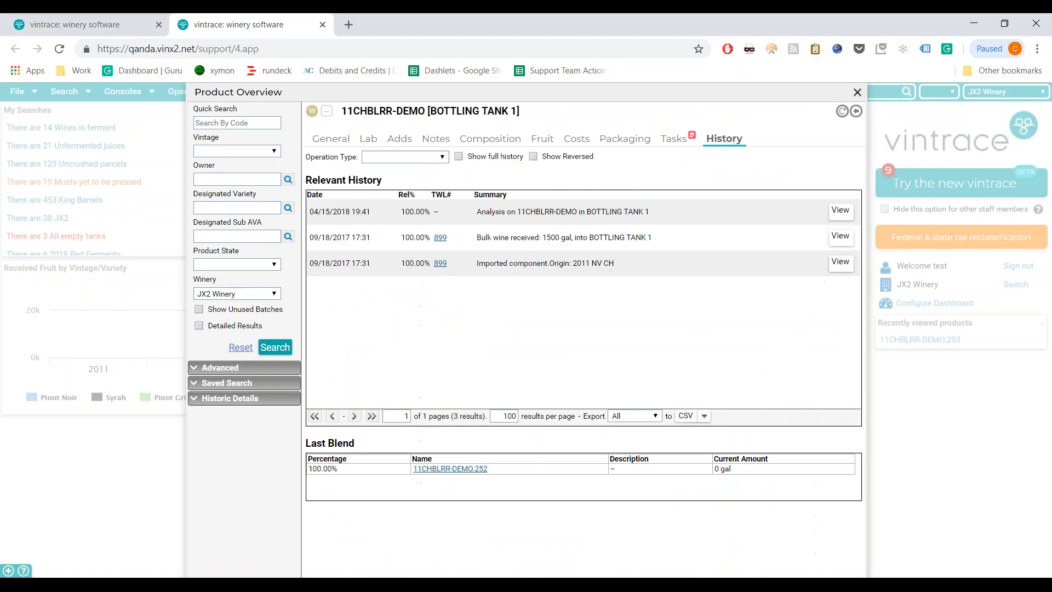
pyautogui.moveTo(587, 210); pyautogui.dragTo(540, 214)
# - Change the bulk intake's Sub AVA from Napa Valley to Oakville on its composition
pyautogui.click(844, 239)
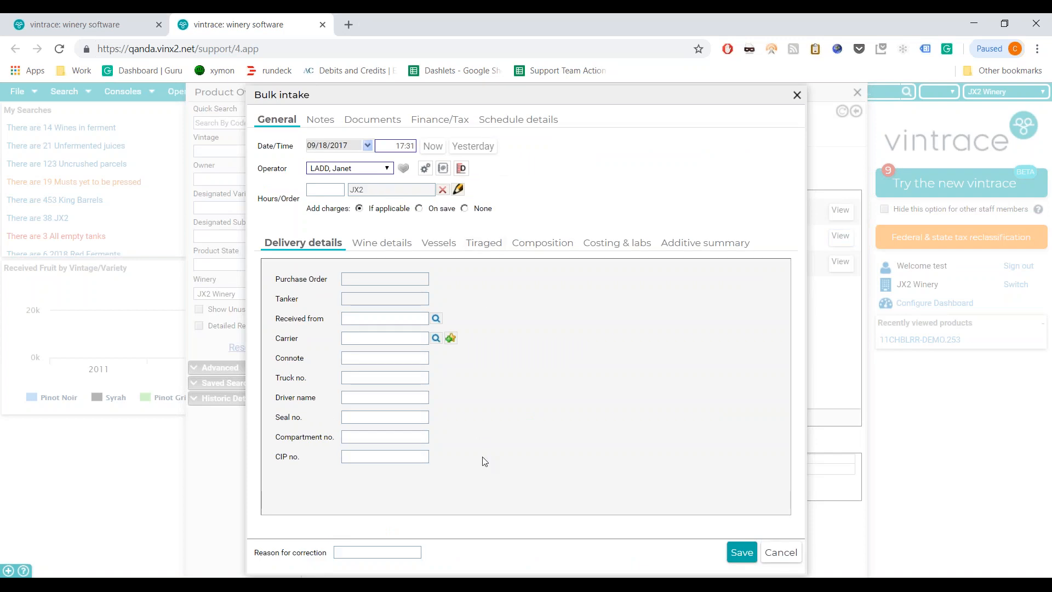
pyautogui.click(533, 239)
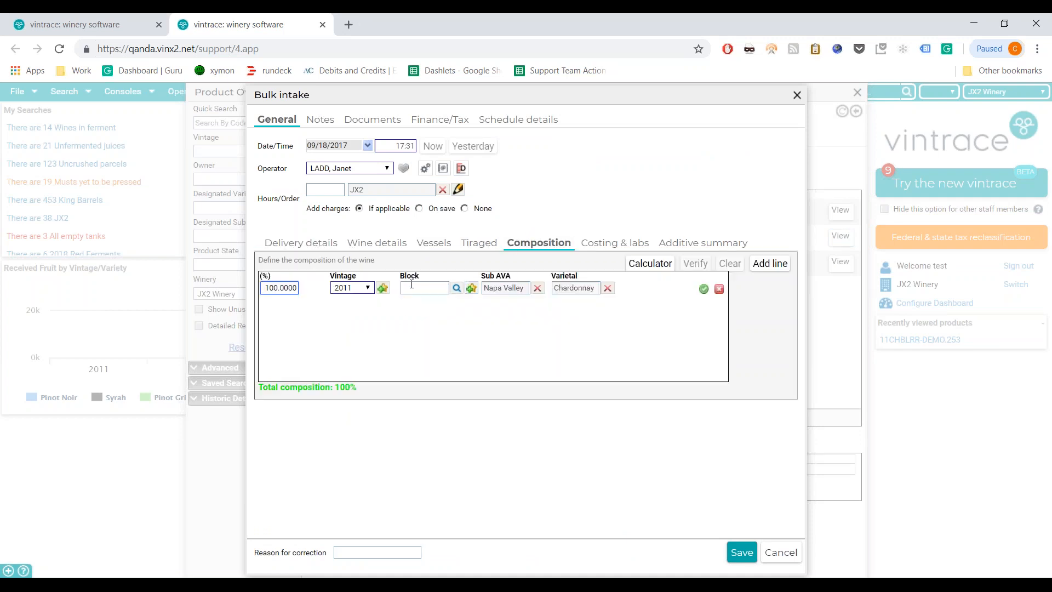
pyautogui.click(408, 286)
pyautogui.click(537, 288)
pyautogui.click(537, 291)
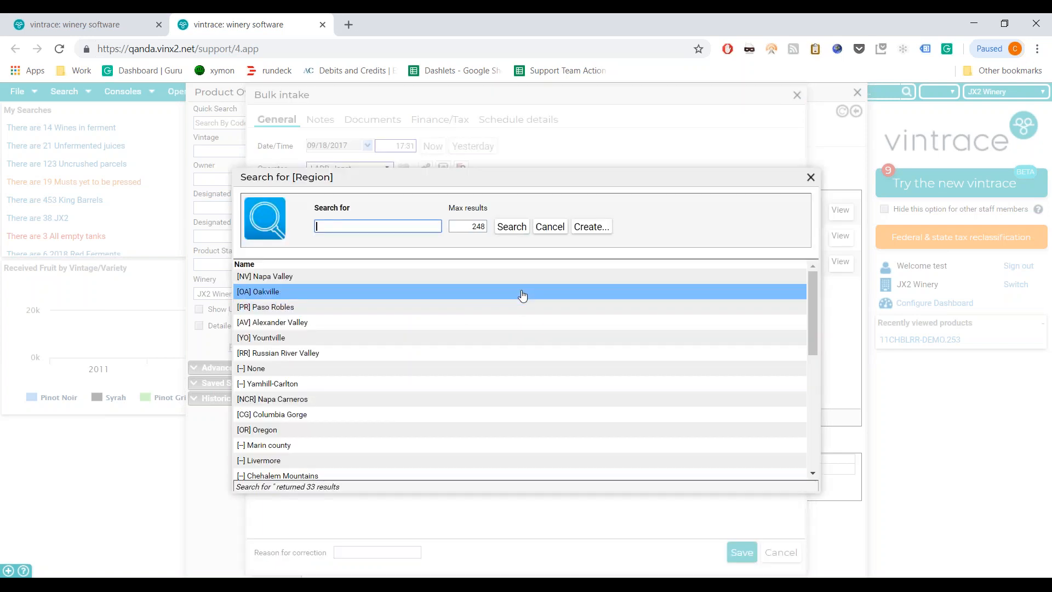
pyautogui.doubleClick(522, 293)
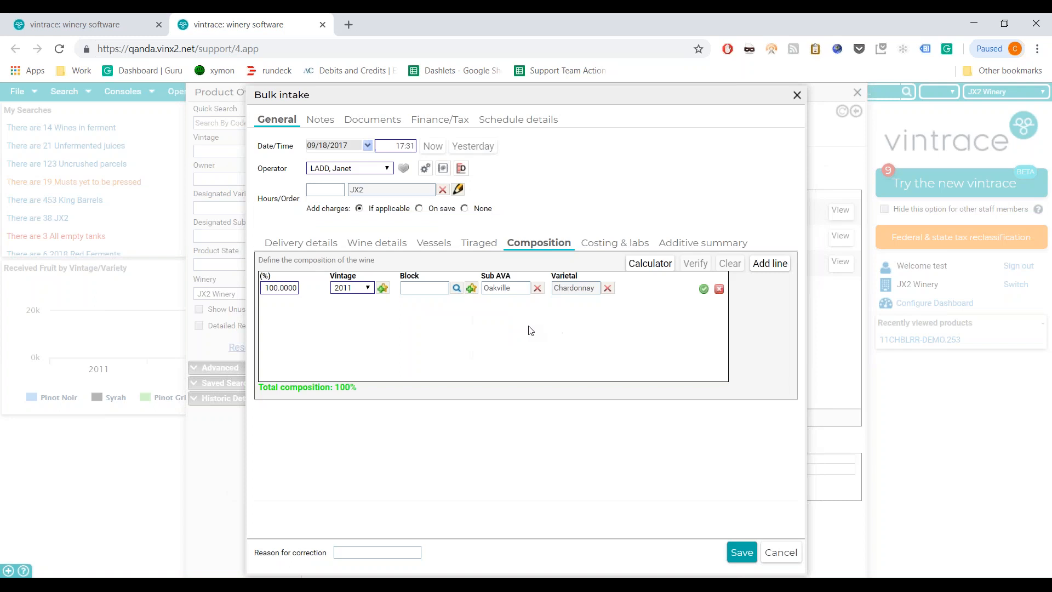
# - Give 'wrong ava' as the correction reason and save the corrected bulk intake
pyautogui.click(370, 552)
pyautogui.write('wrong ava')
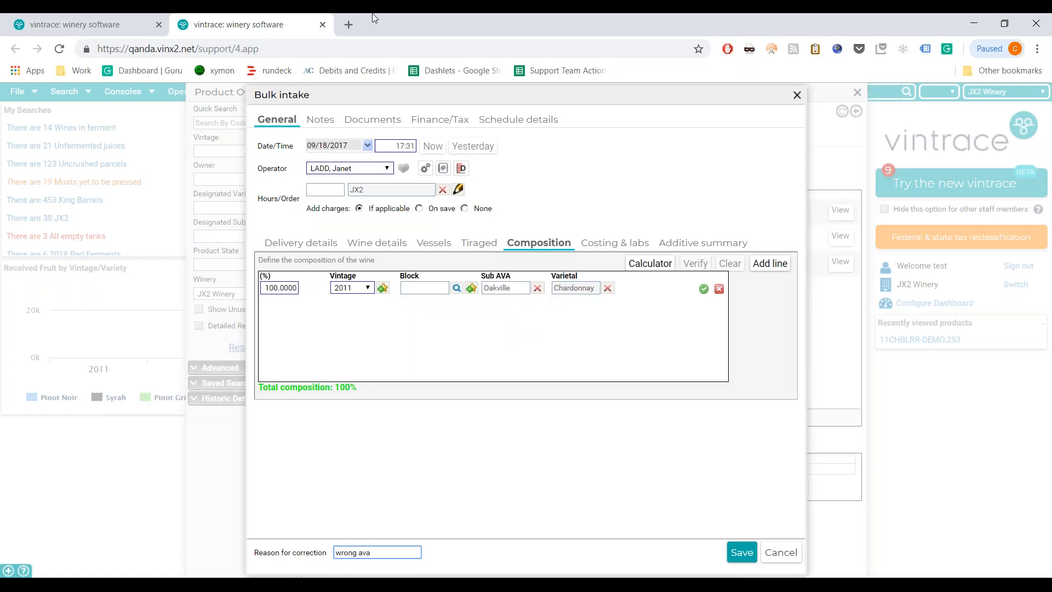
pyautogui.moveTo(396, 94); pyautogui.dragTo(299, 98)
pyautogui.click(646, 556)
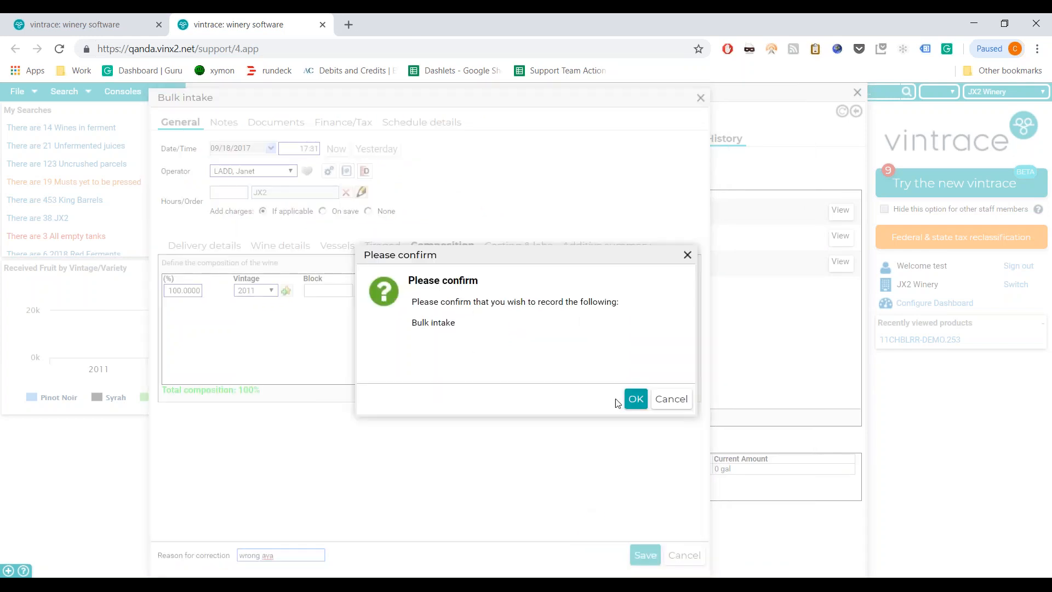
pyautogui.click(636, 399)
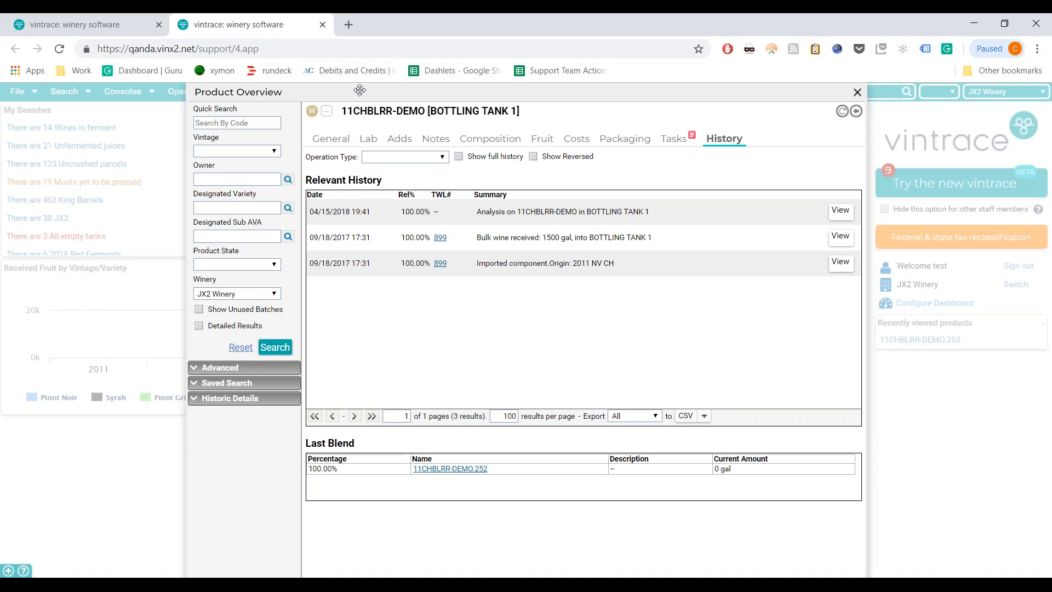
# - Switch the browser to full screen and start a Packaging operation for the BOTTLING TANK 1 wine
pyautogui.click(1038, 49)
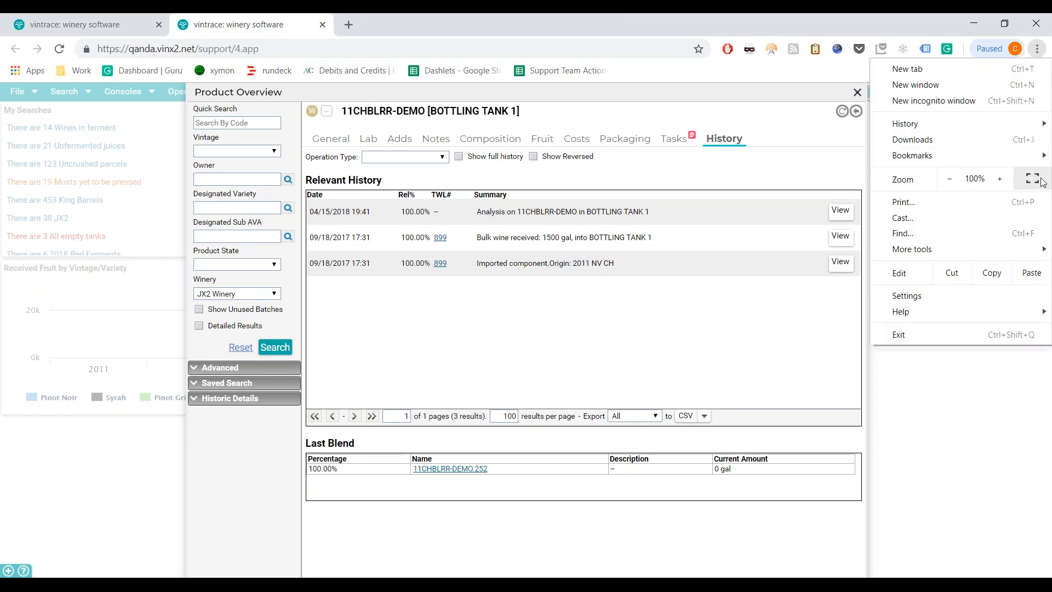
pyautogui.click(1035, 178)
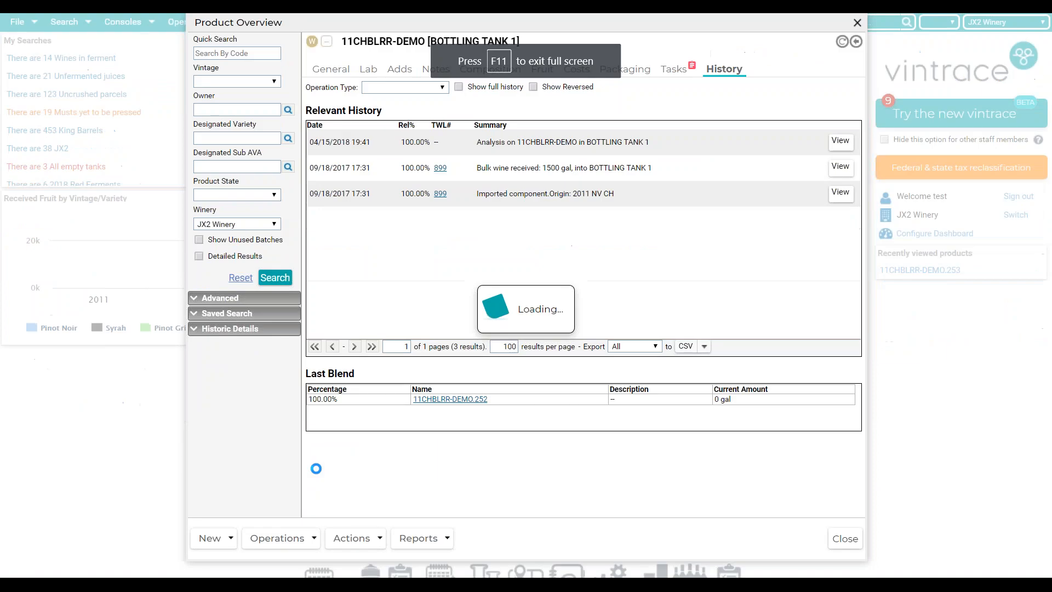
pyautogui.click(276, 538)
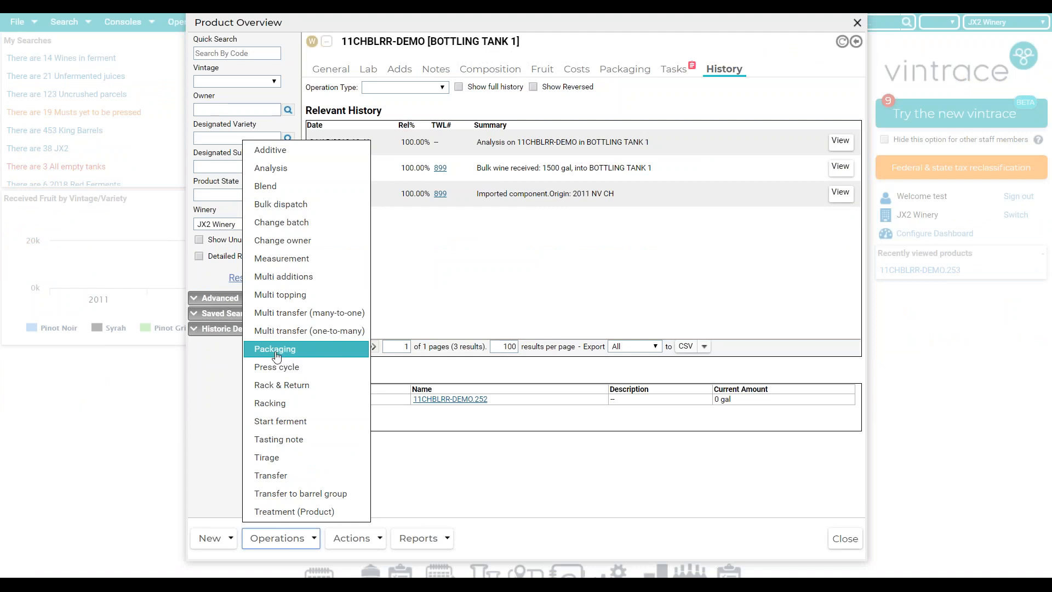
pyautogui.click(289, 352)
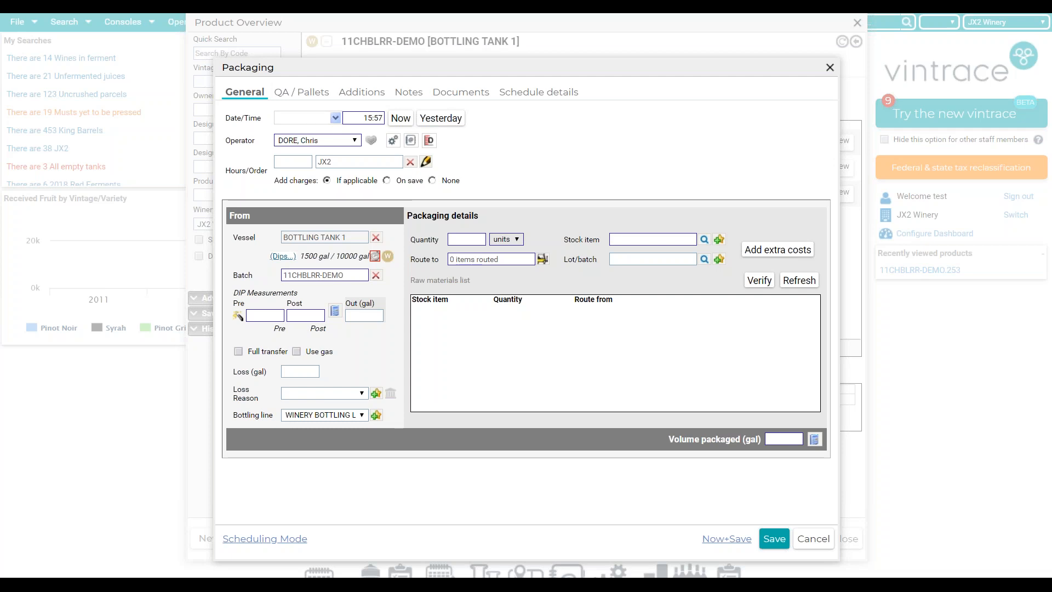
# - Review the Packaging form's QA / Pallets and General tabs, then close it without saving
pyautogui.click(302, 92)
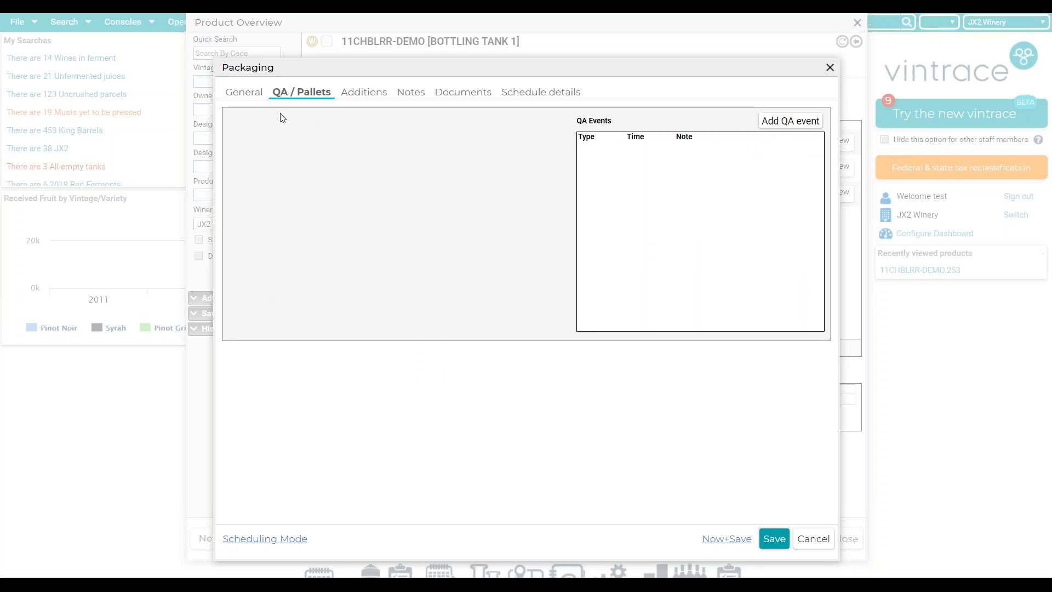
pyautogui.click(257, 93)
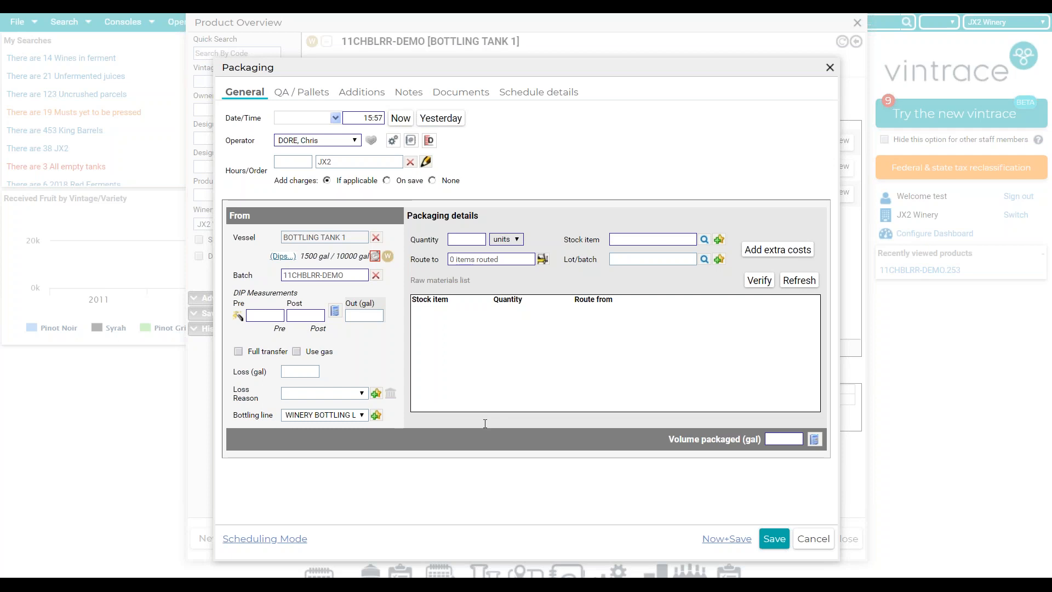
pyautogui.click(828, 71)
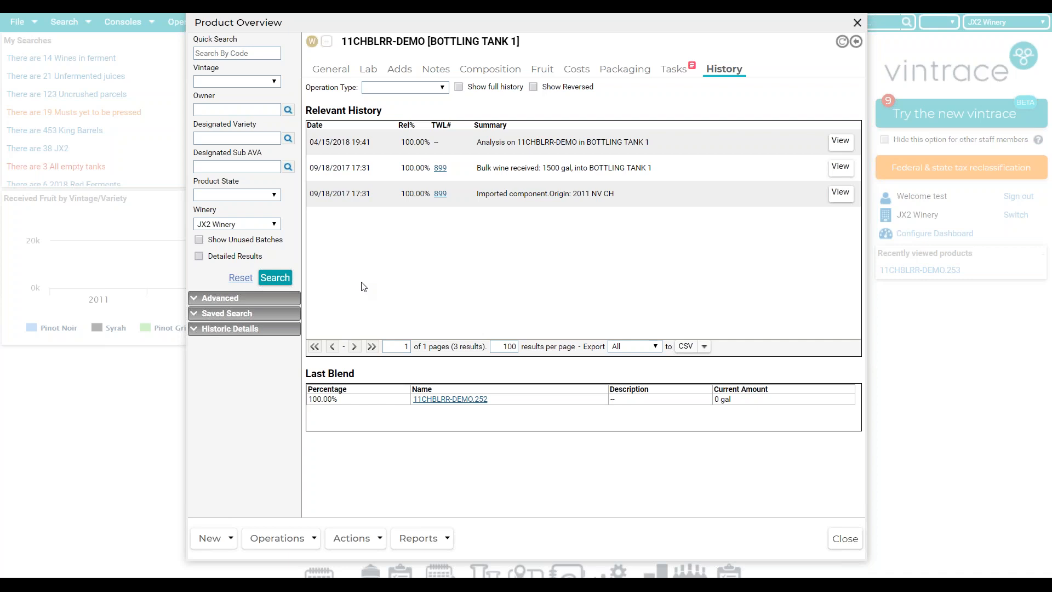
# - From the General tab, start a measurement for the 200 gal barrel group 11CHBLRR-DEMO1(BG)
pyautogui.click(346, 78)
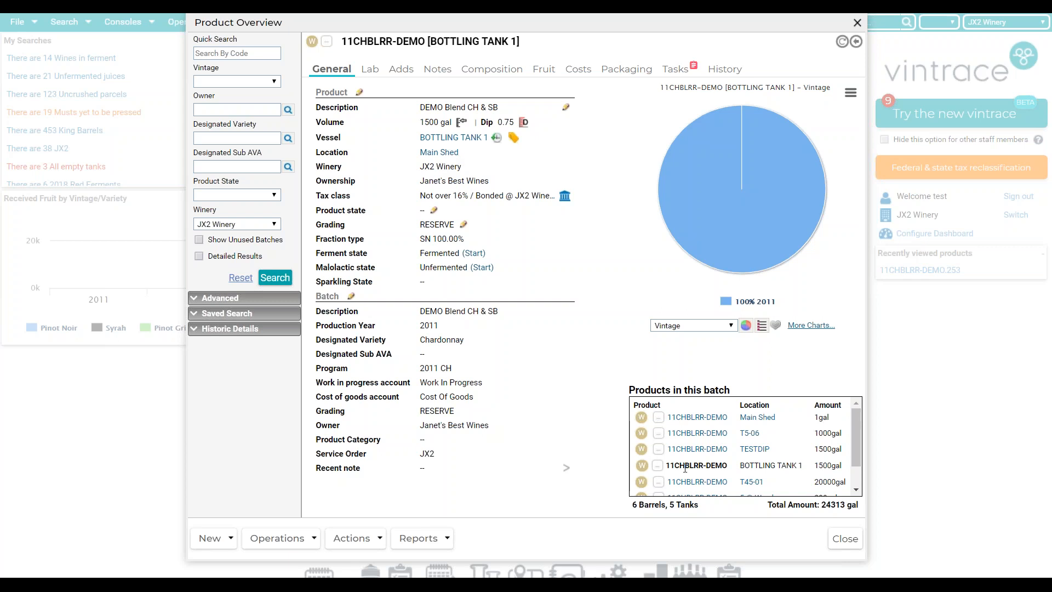
pyautogui.scroll(-2, 684, 469)
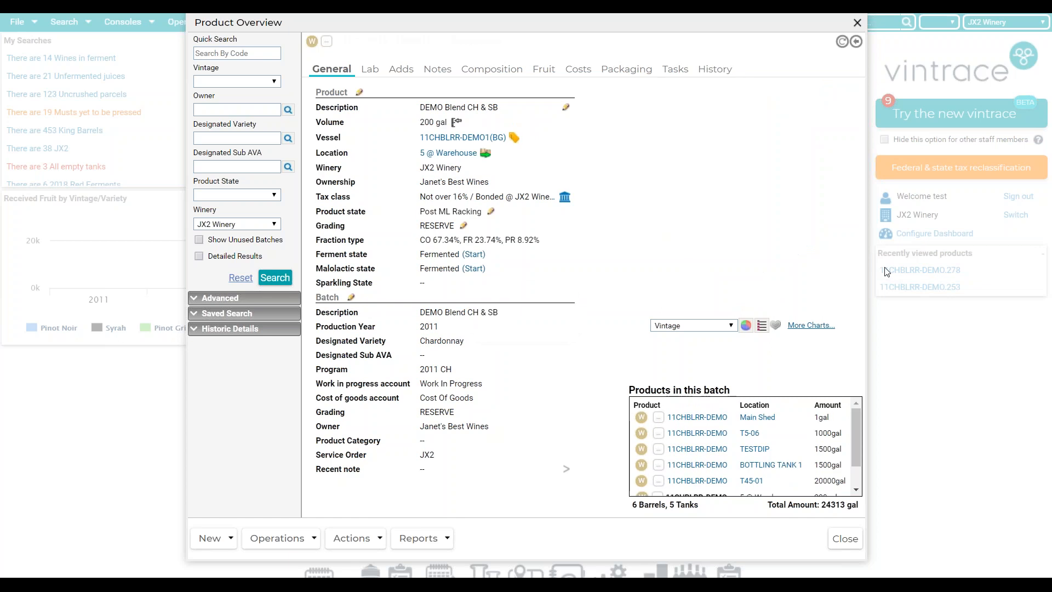
pyautogui.click(457, 122)
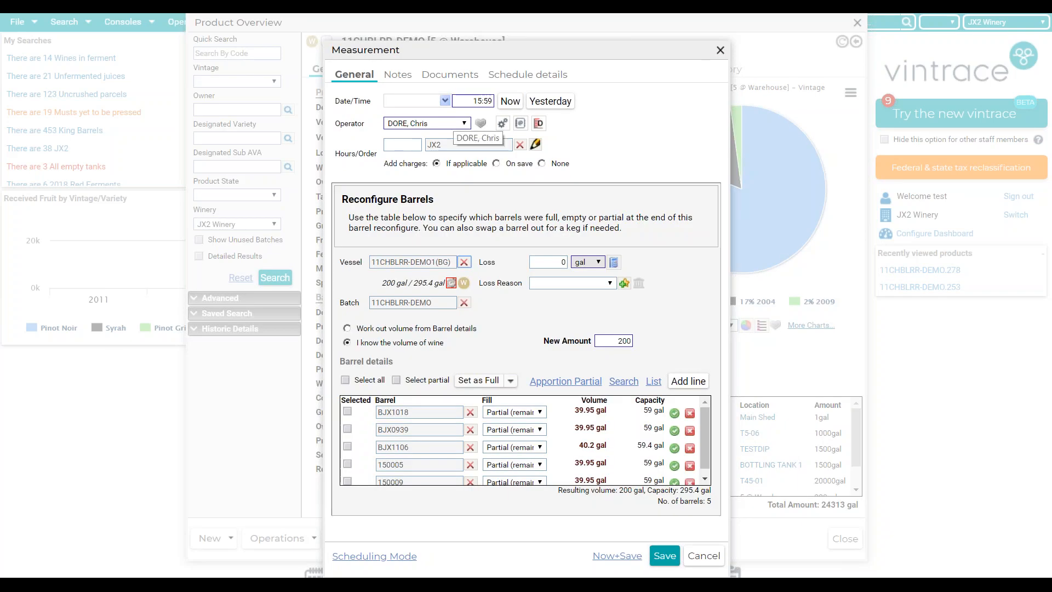
# - Add and remove an empty barrel line, discard the measurement, and start a many-to-one multi transfer
pyautogui.click(682, 388)
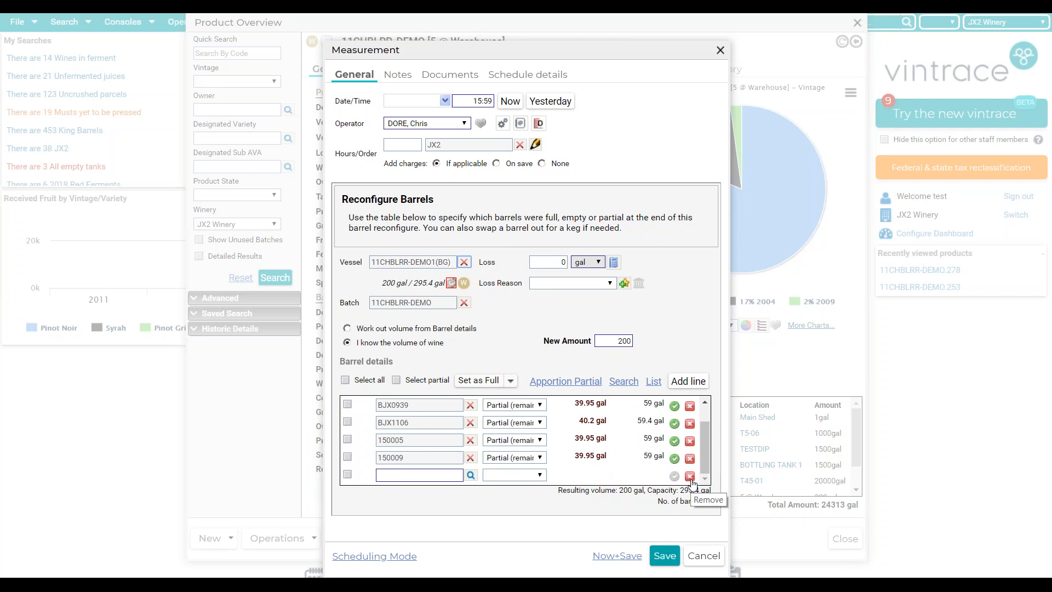
pyautogui.click(690, 475)
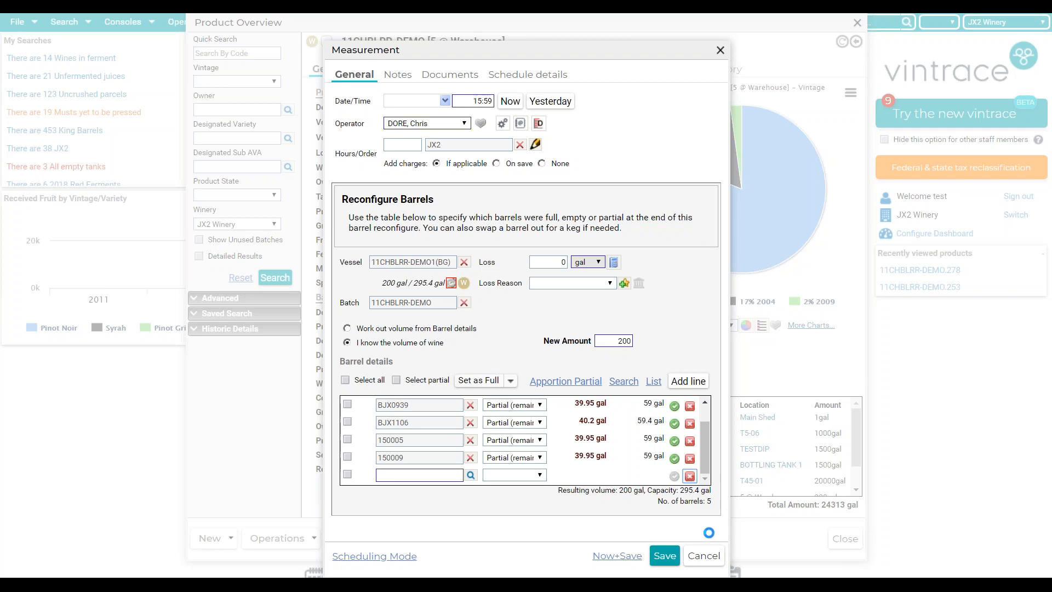
pyautogui.click(704, 556)
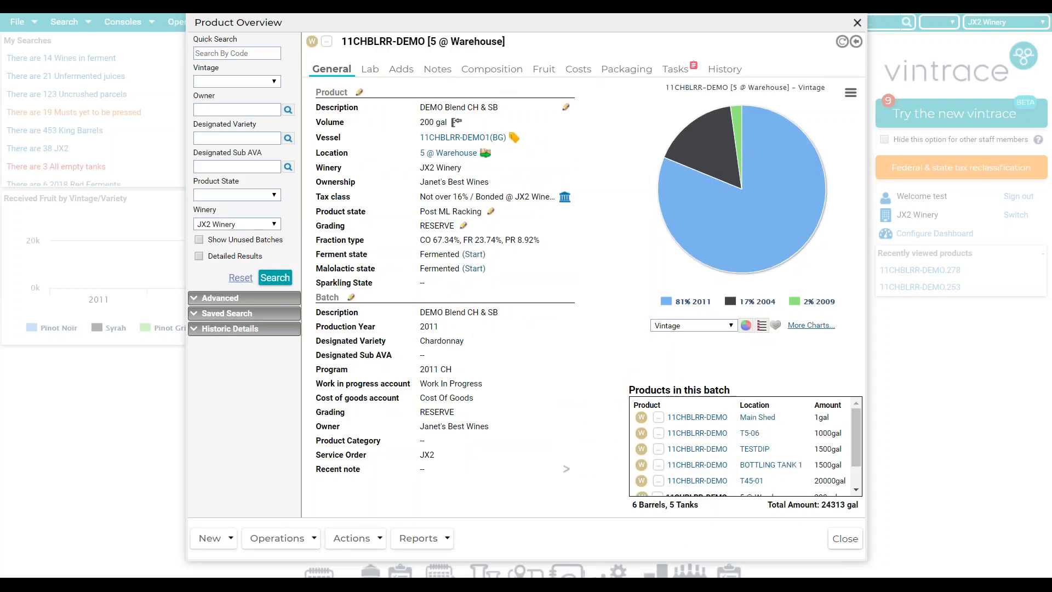
pyautogui.click(277, 538)
pyautogui.click(329, 316)
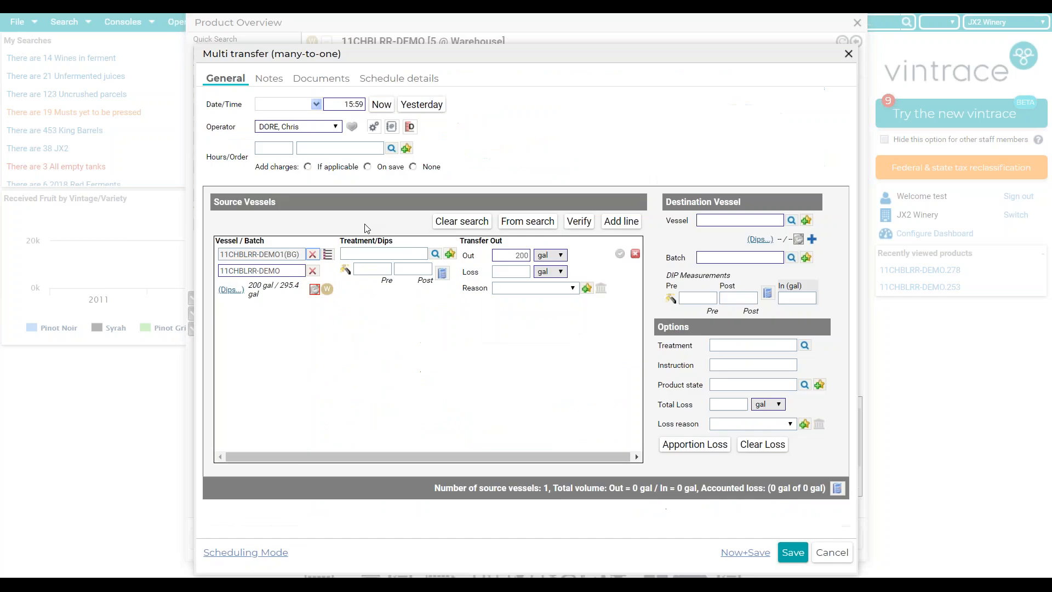
# - Add a second source line, then close the multi transfer and Product Overview windows unsaved
pyautogui.click(621, 221)
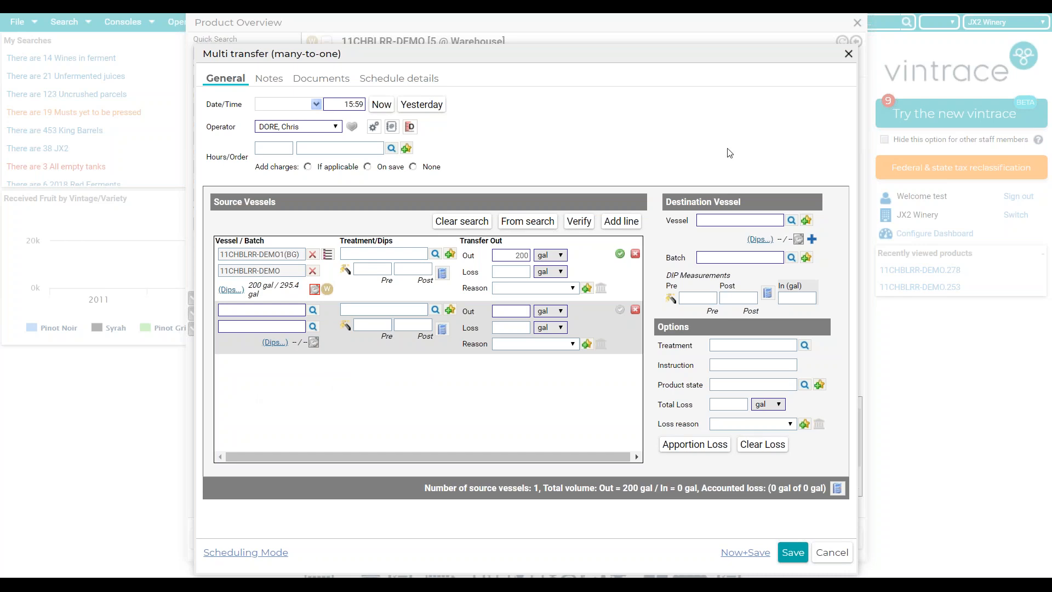
pyautogui.click(848, 53)
pyautogui.click(857, 28)
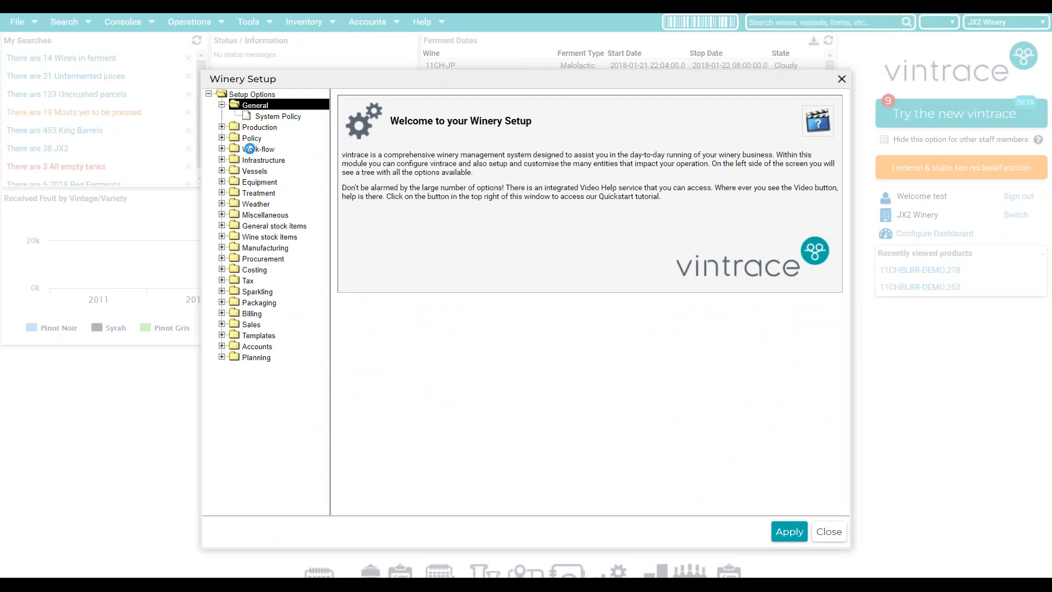
# - Start a new Barrel-type auto-code policy named 'Barrels'
pyautogui.doubleClick(266, 148)
pyautogui.click(262, 160)
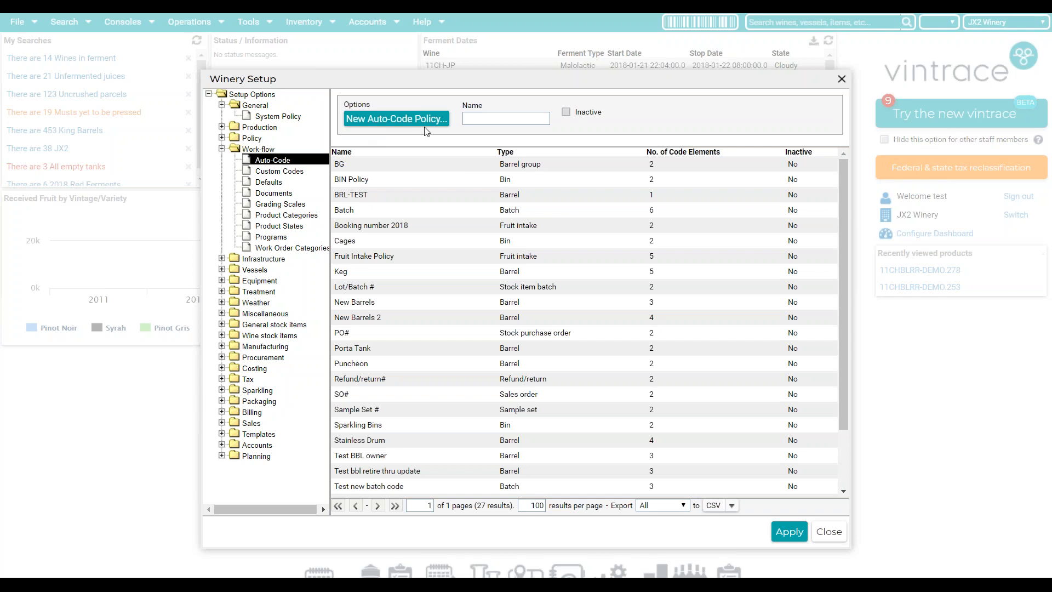
pyautogui.click(403, 121)
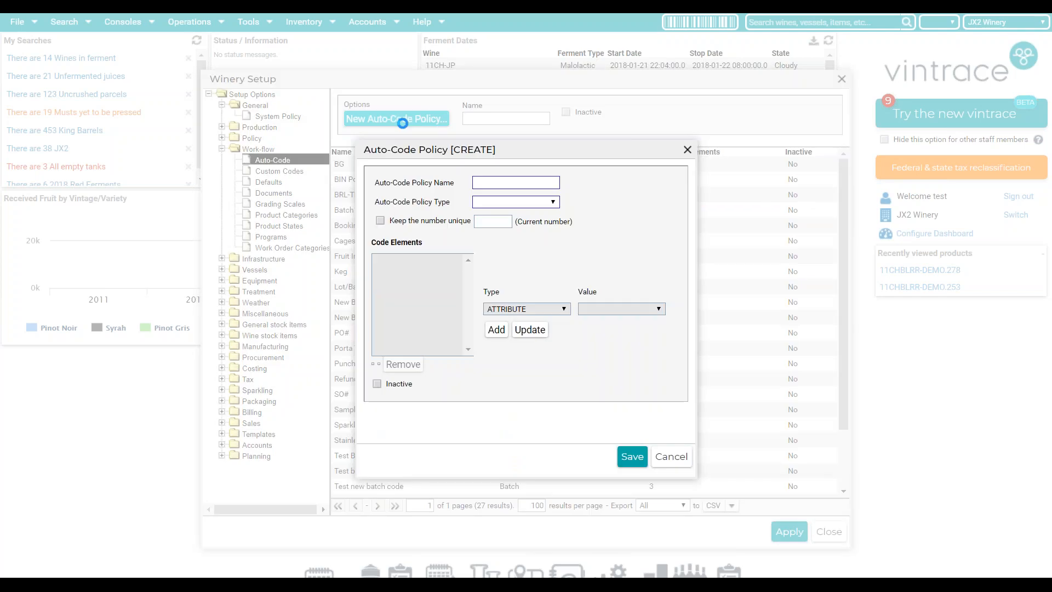
pyautogui.click(483, 183)
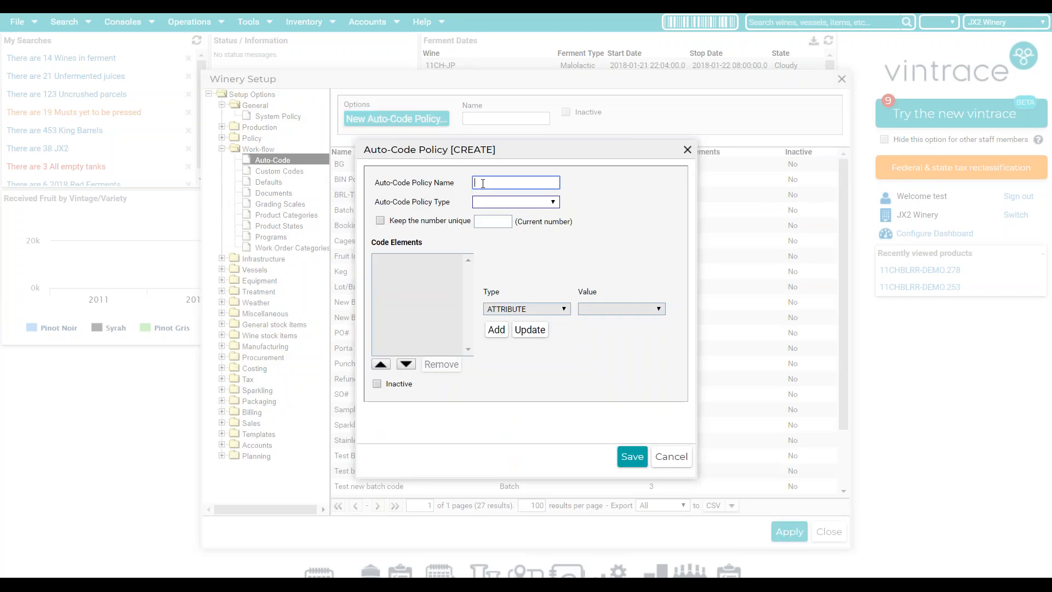
pyautogui.write('Barrels')
pyautogui.click(492, 204)
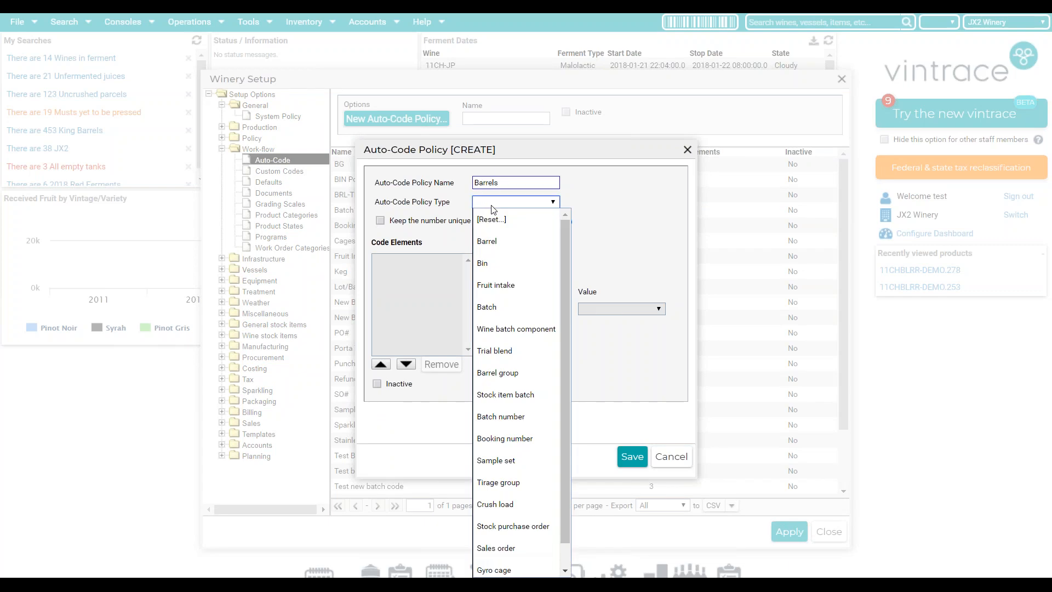
pyautogui.click(505, 242)
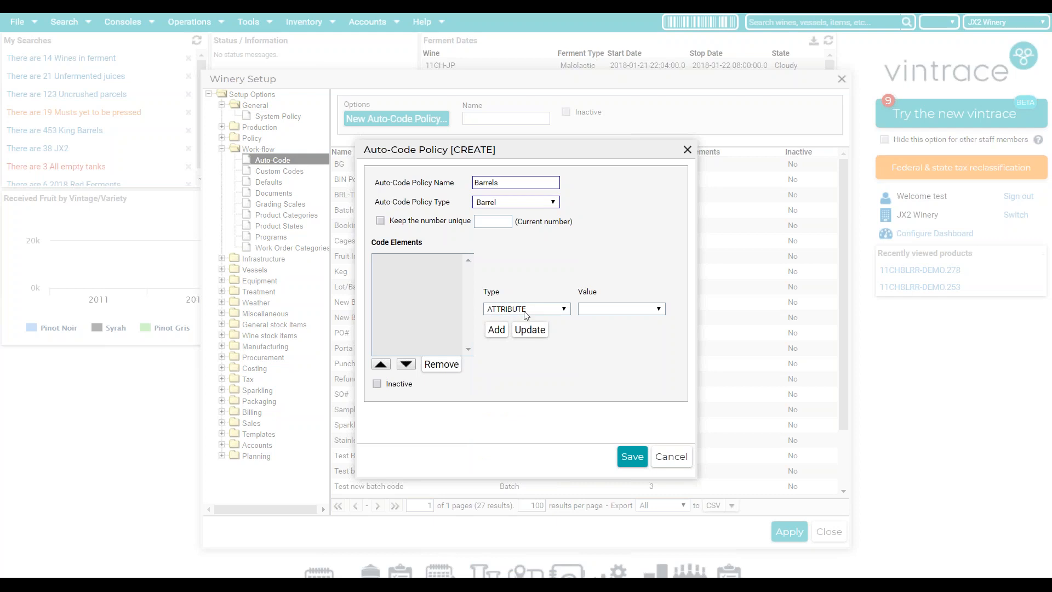
# - Add the YearYY and Cooper attributes as the policy's first two code elements
pyautogui.click(612, 310)
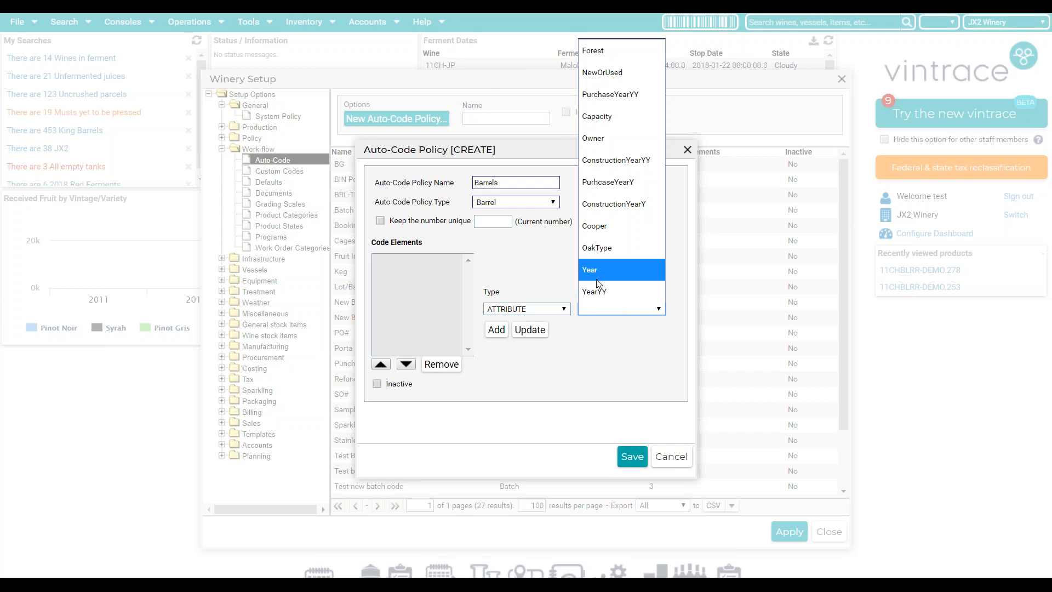
pyautogui.click(601, 296)
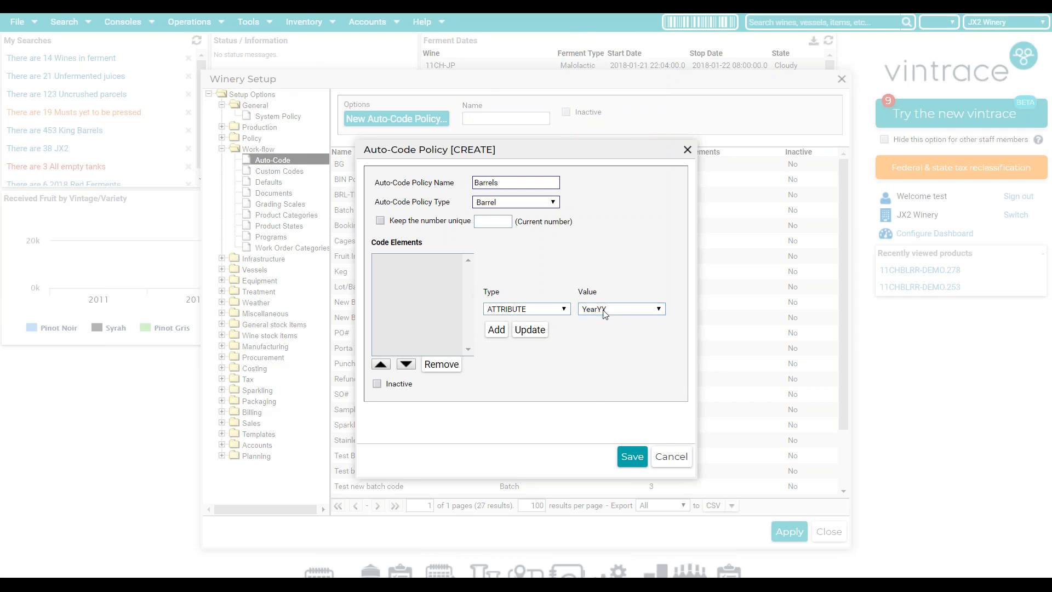
pyautogui.click(496, 331)
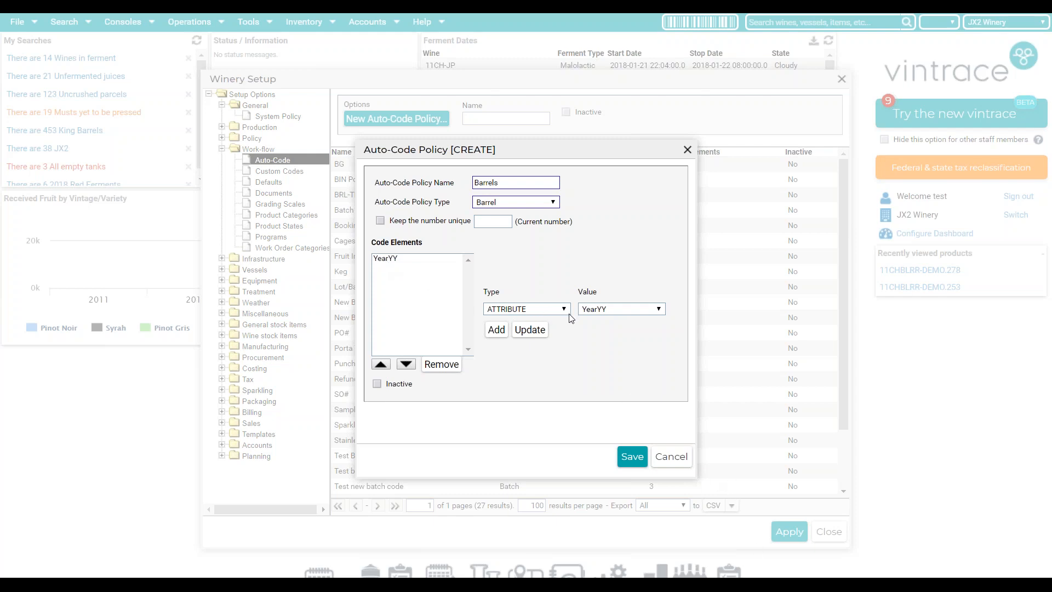
pyautogui.click(589, 310)
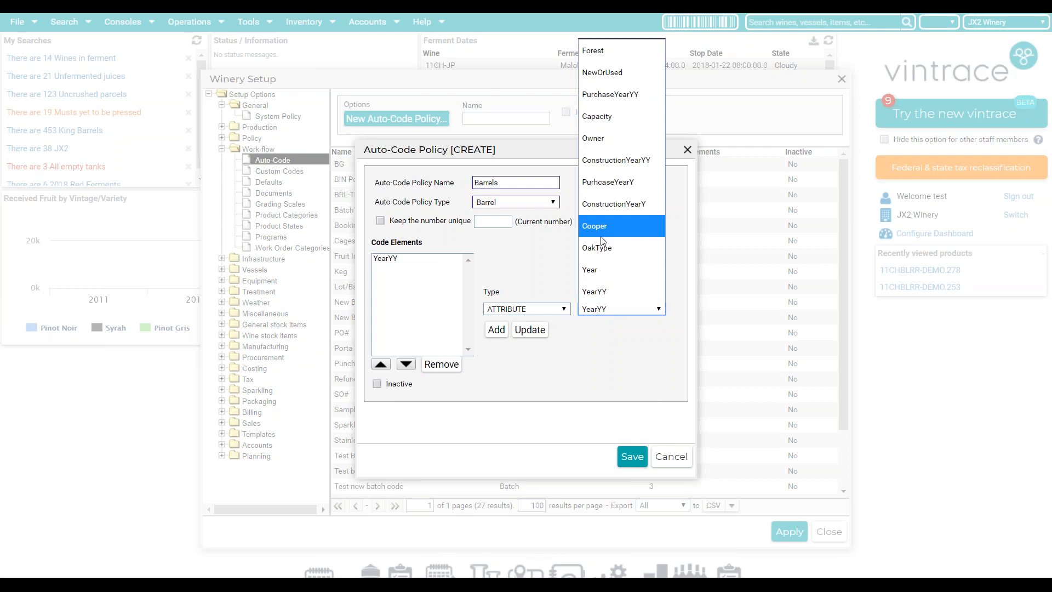
pyautogui.click(617, 230)
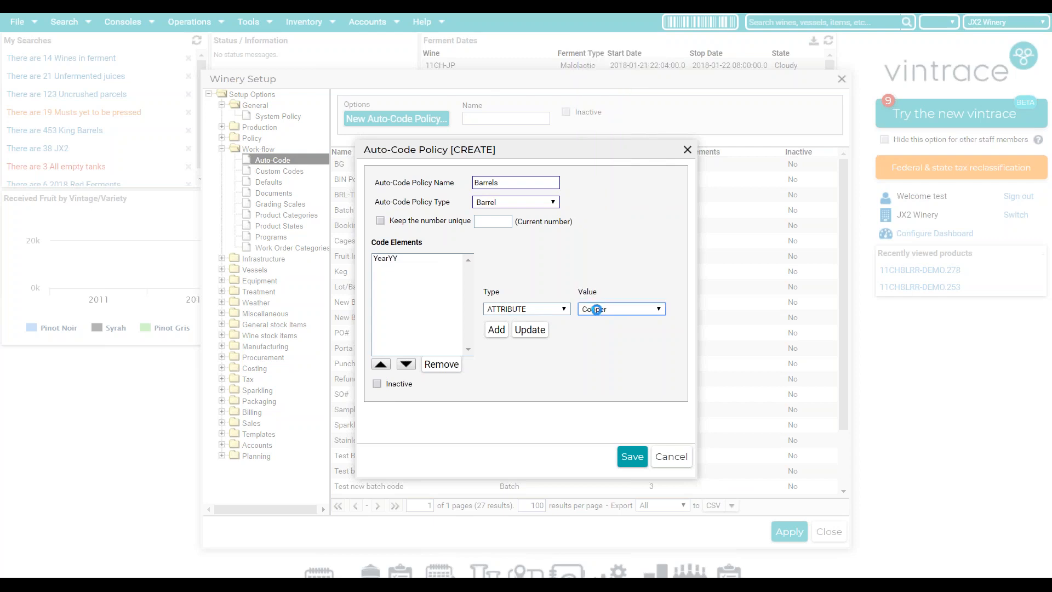
pyautogui.click(497, 330)
# - Add an incrementing number element formatted 00, set the current number to 0, and save
pyautogui.click(508, 310)
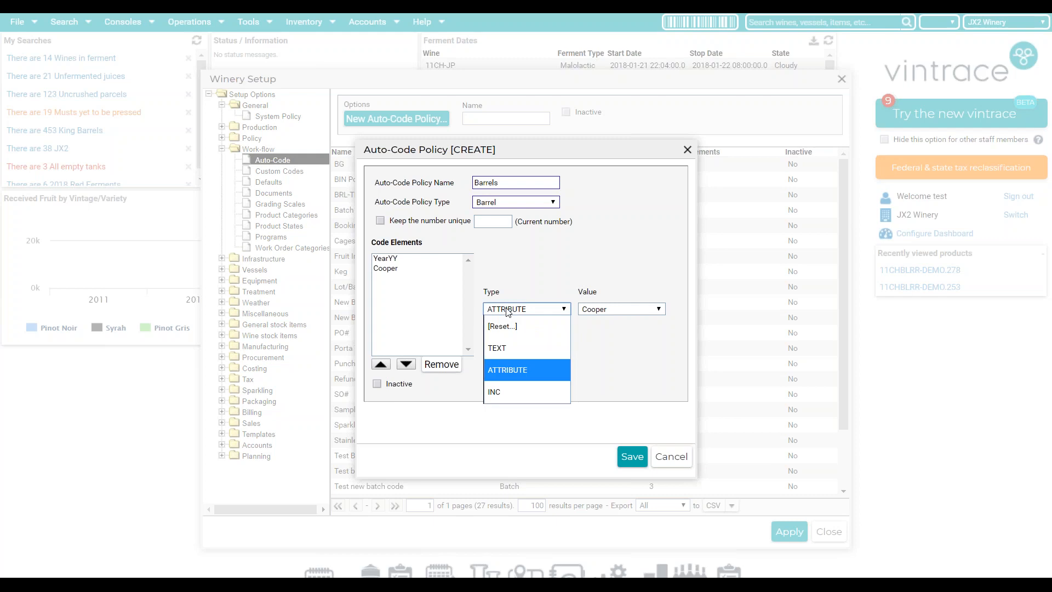
pyautogui.click(500, 392)
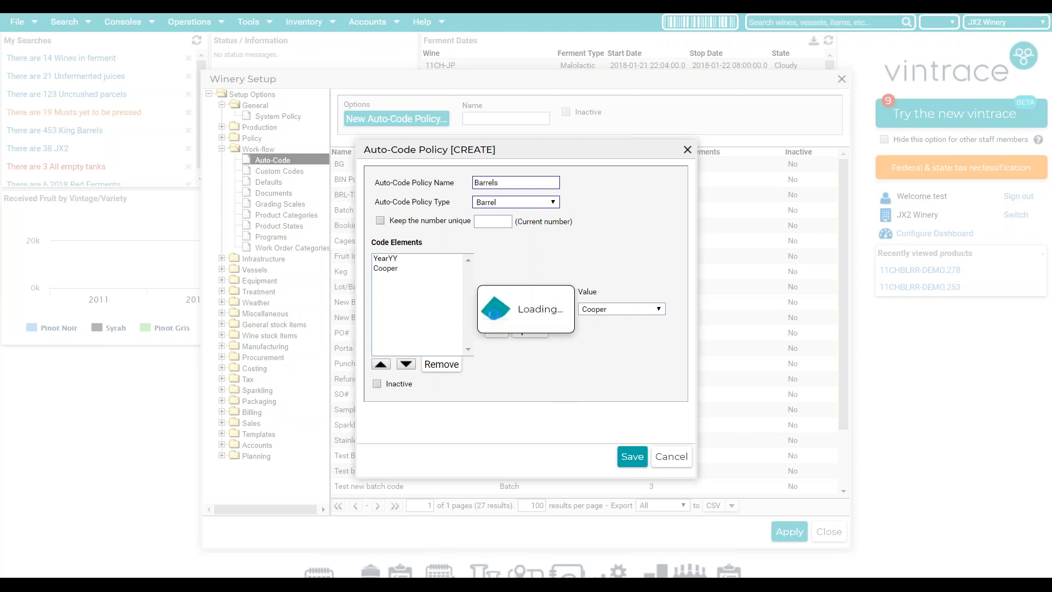
pyautogui.click(594, 310)
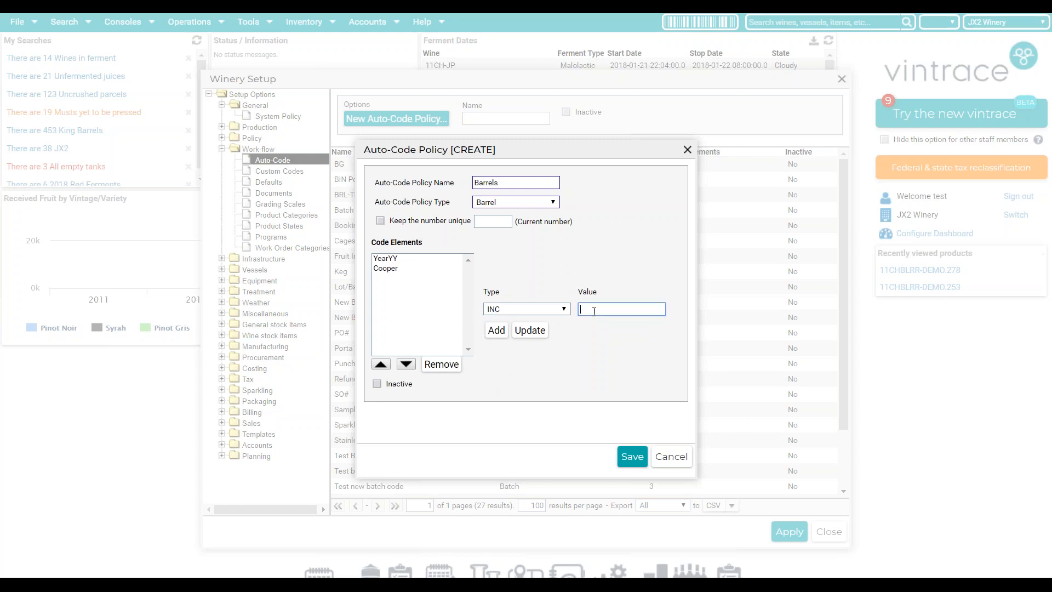
pyautogui.write('00')
pyautogui.click(496, 331)
pyautogui.click(500, 223)
pyautogui.write('0')
pyautogui.click(631, 459)
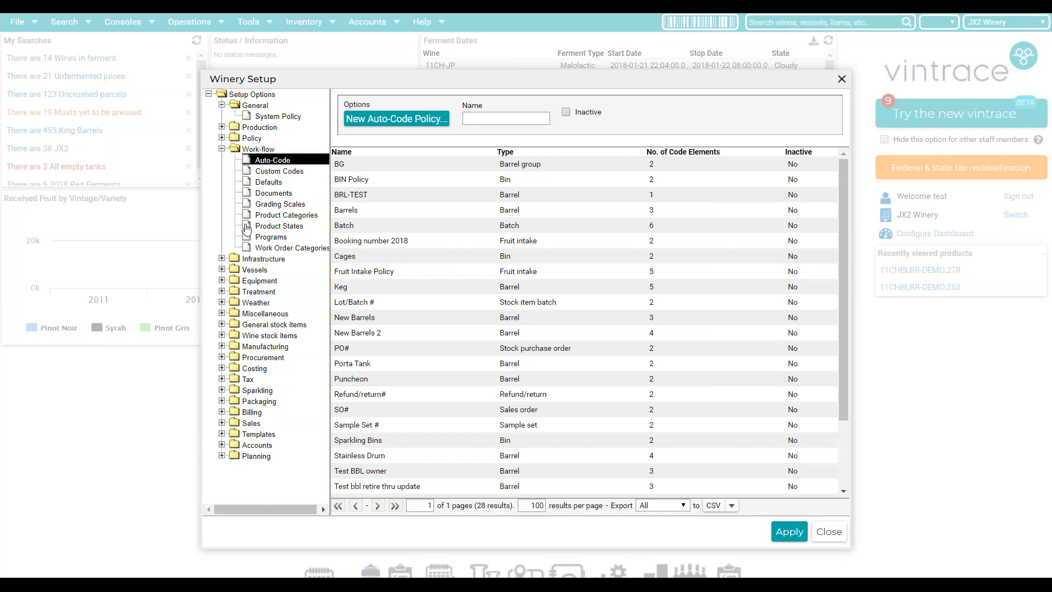
# - Start creating new barrels named by the 'Barrels' auto-code policy
pyautogui.click(260, 283)
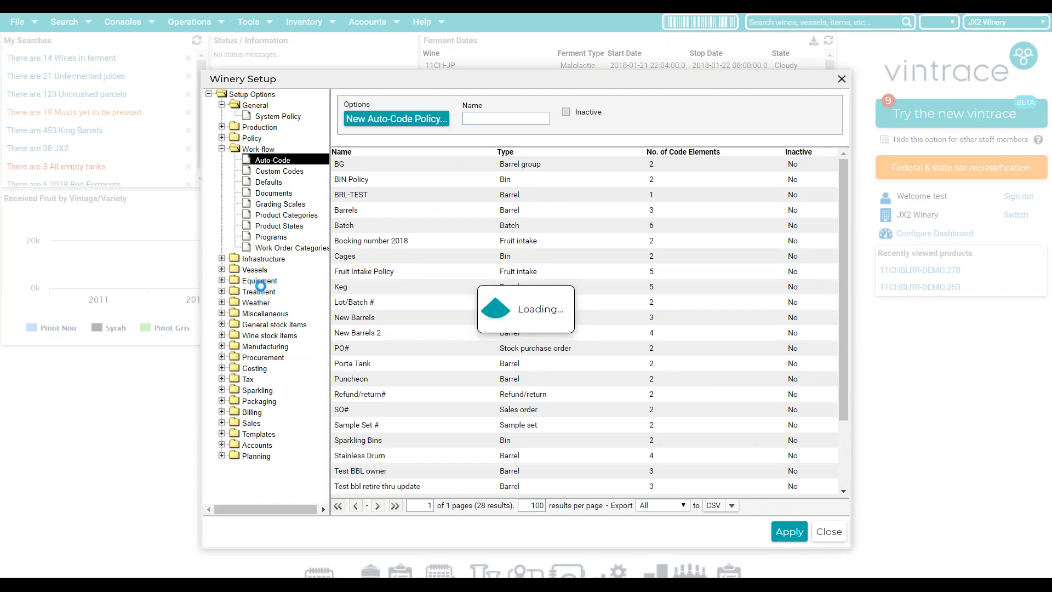
pyautogui.click(269, 281)
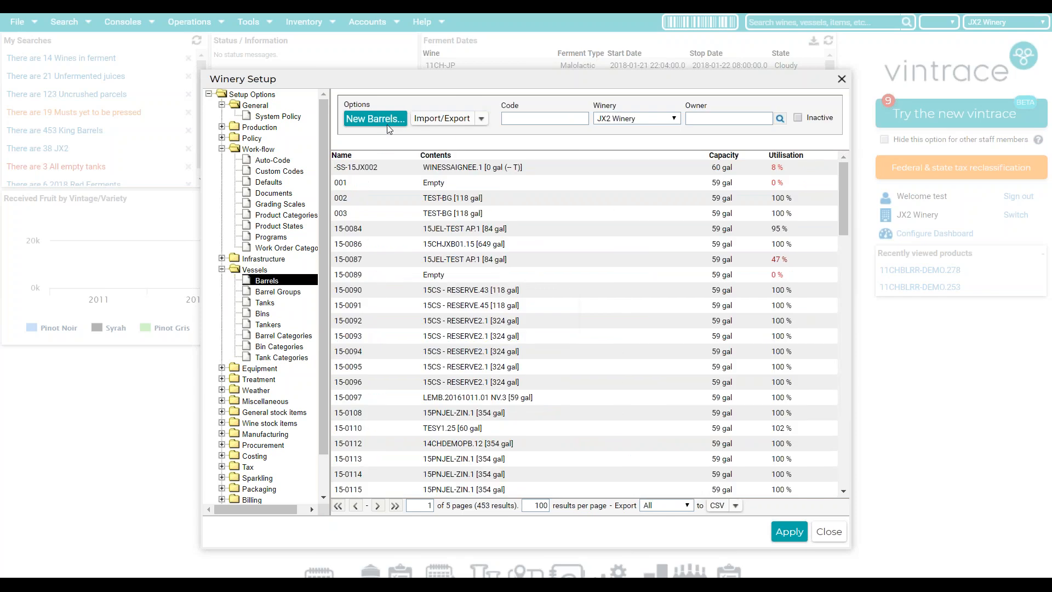
pyautogui.click(380, 119)
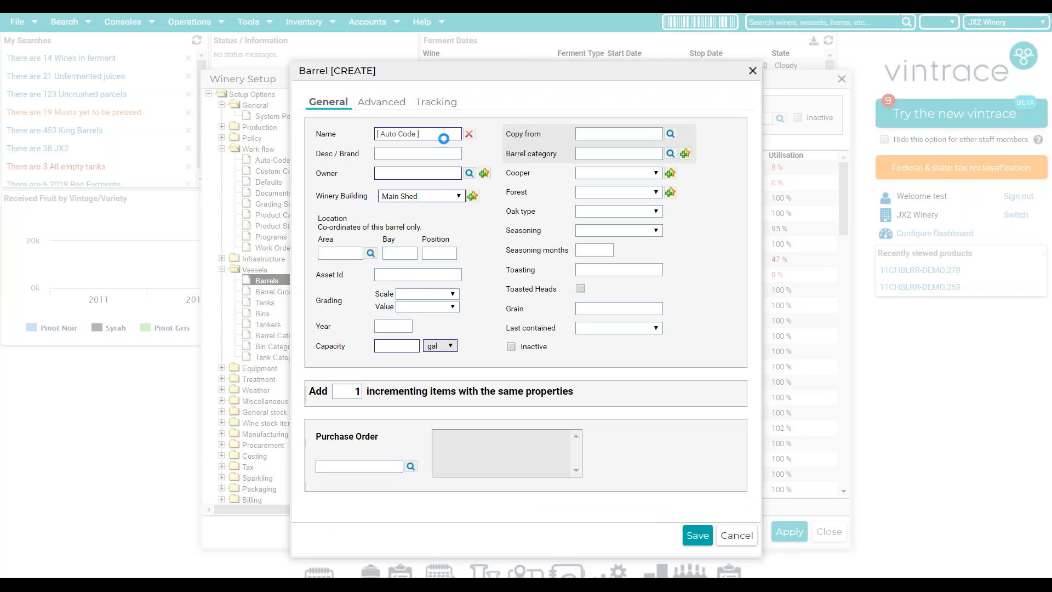
pyautogui.click(469, 134)
pyautogui.click(472, 135)
pyautogui.click(267, 413)
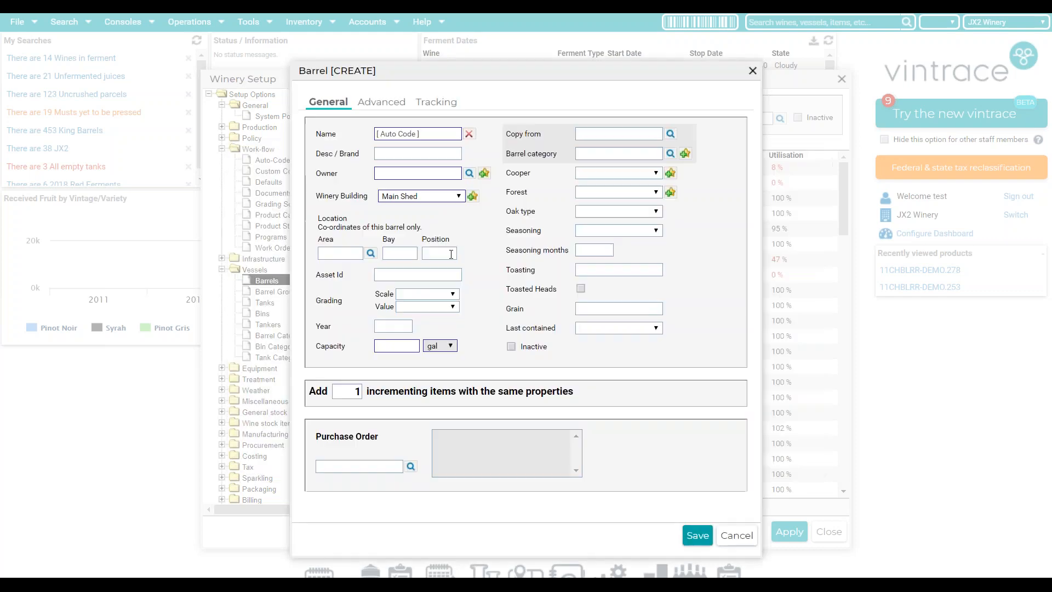
# - Set the new barrels' owner to JX2 Winery, year 2018 and capacity 59 gal
pyautogui.click(411, 172)
pyautogui.write('jx2')
pyautogui.press('Return')
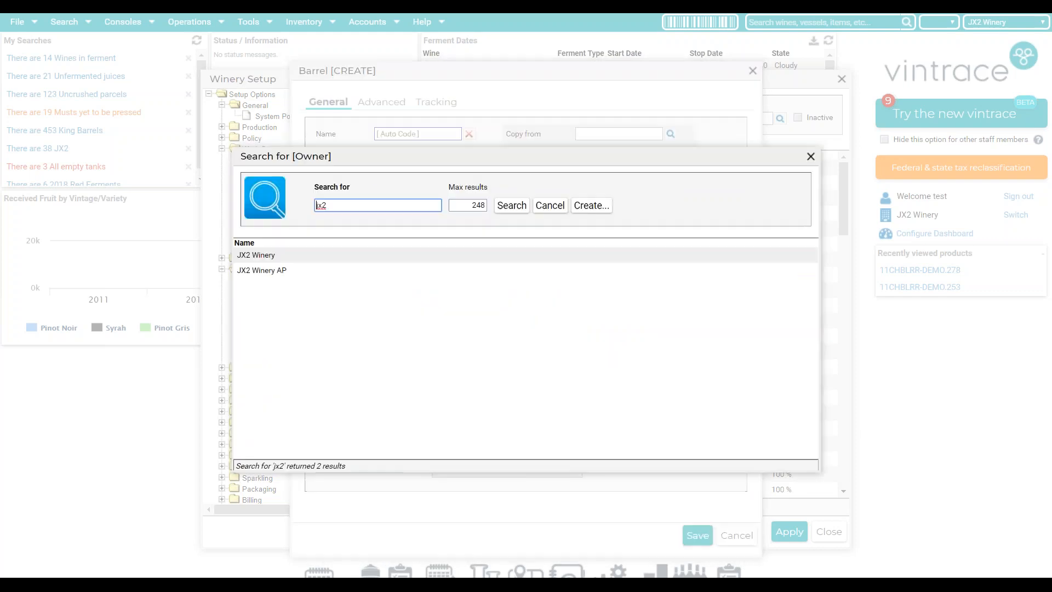
pyautogui.click(341, 256)
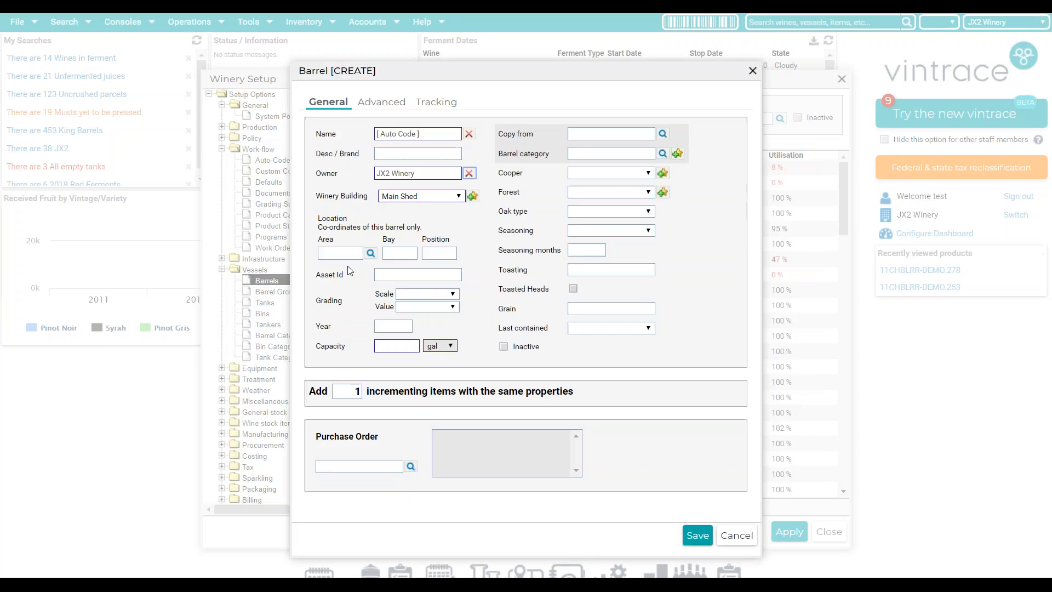
pyautogui.click(396, 328)
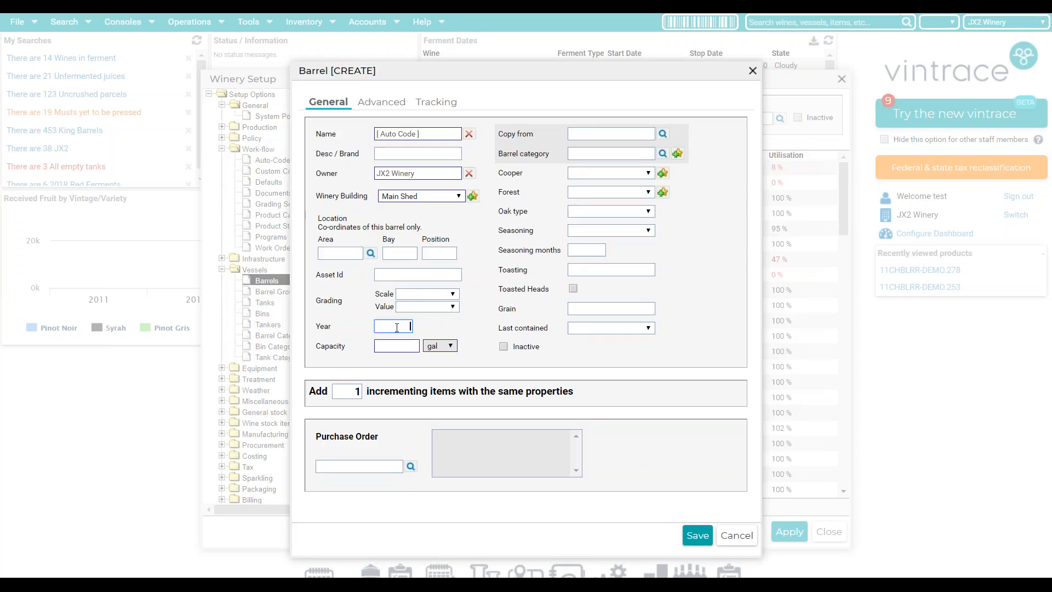
pyautogui.write('2018')
pyautogui.click(406, 347)
pyautogui.write('59')
# - Choose Nadalie as the cooper and set the quantity to 5 barrels
pyautogui.click(578, 174)
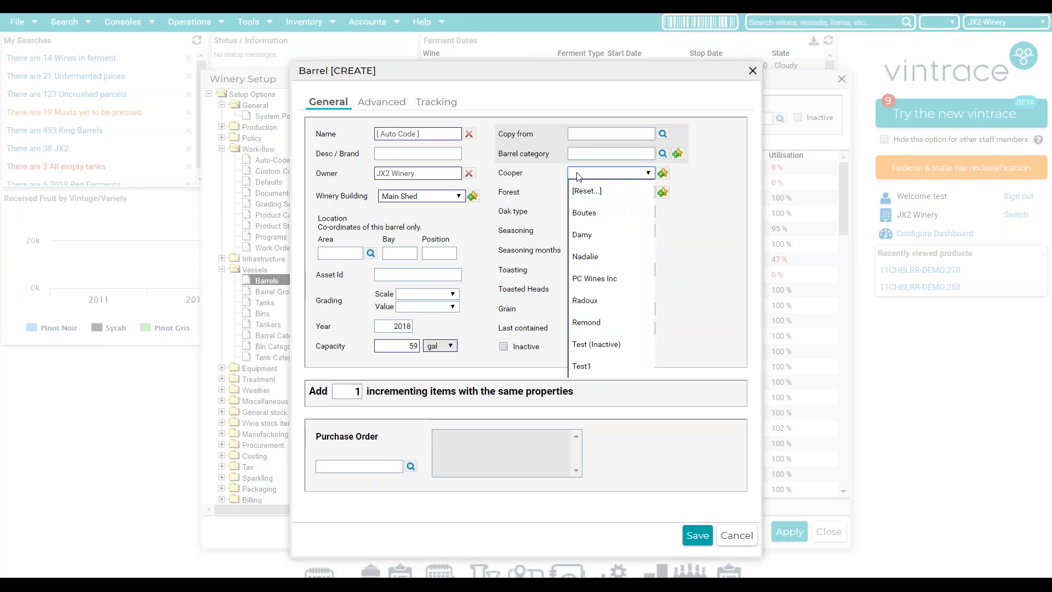
pyautogui.click(603, 257)
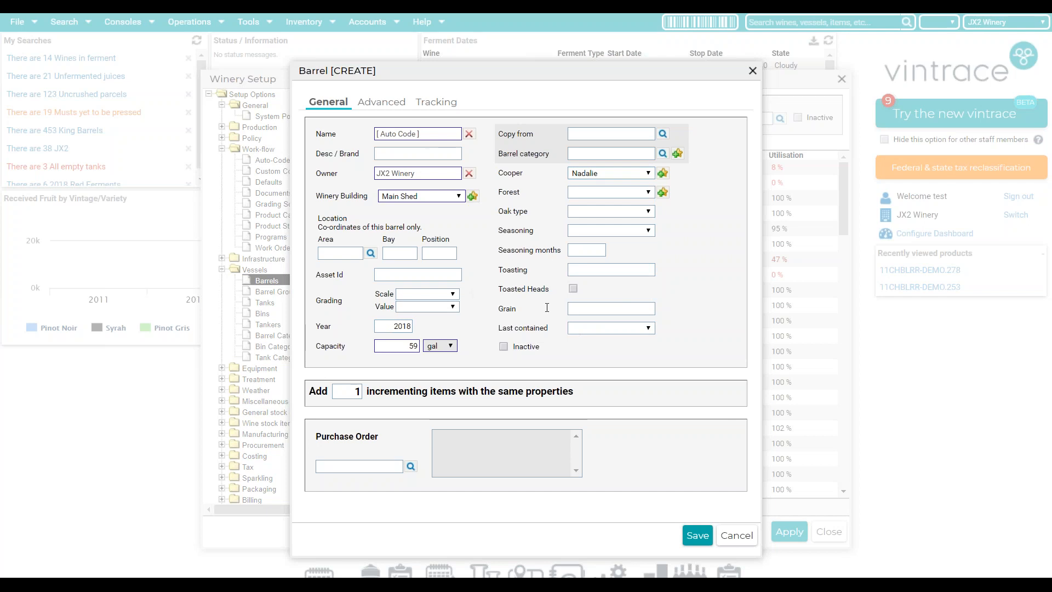
pyautogui.click(341, 391)
pyautogui.write('5')
pyautogui.moveTo(411, 70); pyautogui.dragTo(377, 64)
# - Save the barrels and give cooper Nadalie the auto code NAD
pyautogui.click(648, 531)
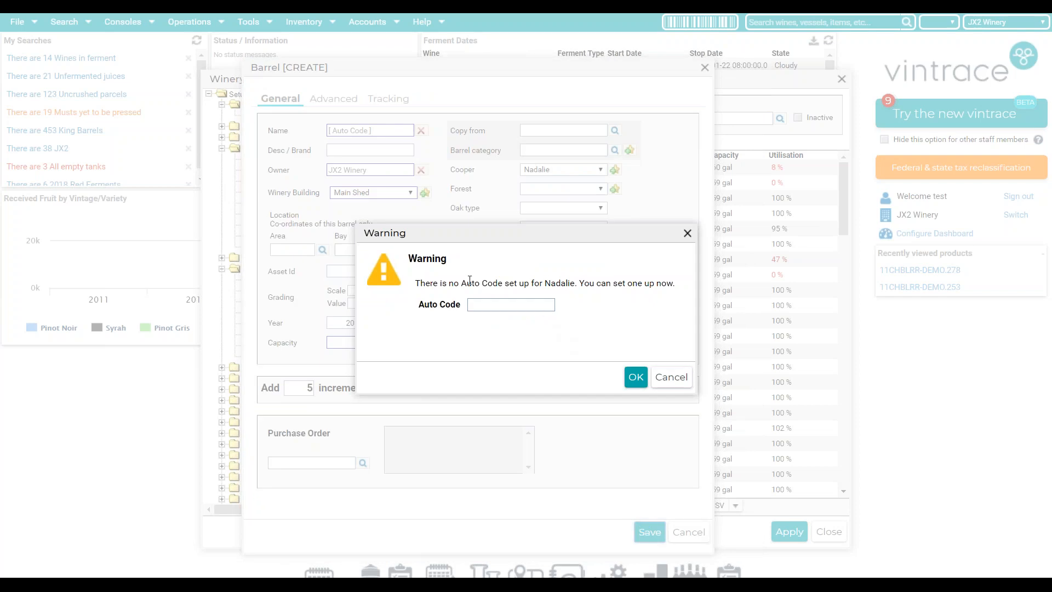
pyautogui.moveTo(545, 283); pyautogui.dragTo(575, 284)
pyautogui.click(507, 306)
pyautogui.write('NAD')
pyautogui.click(632, 379)
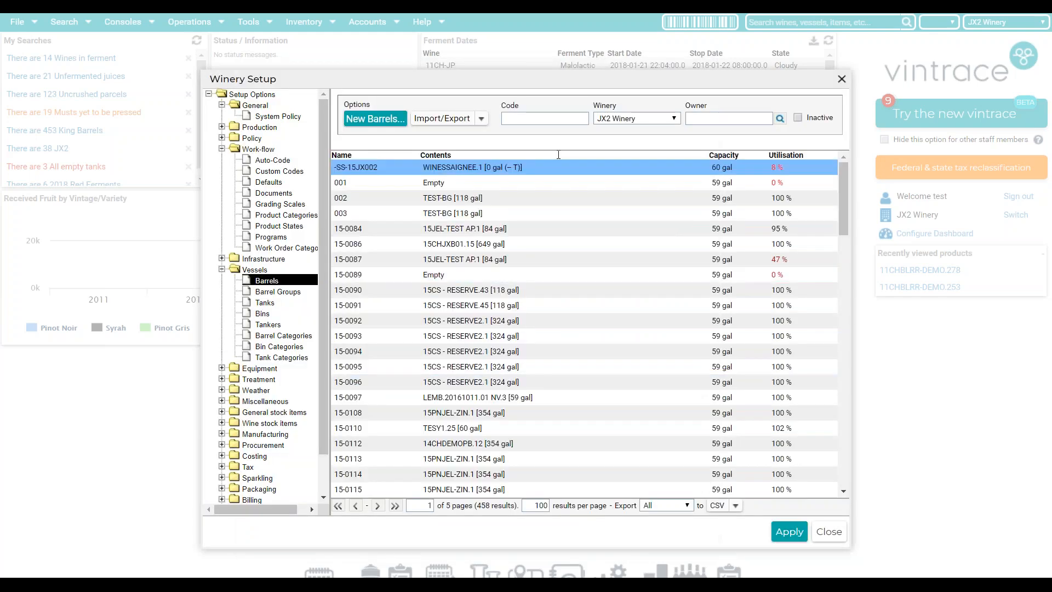
# - Filter the Barrels list by code '18nad' to show the new 18NAD01–18NAD05 barrels
pyautogui.click(546, 118)
pyautogui.write('1')
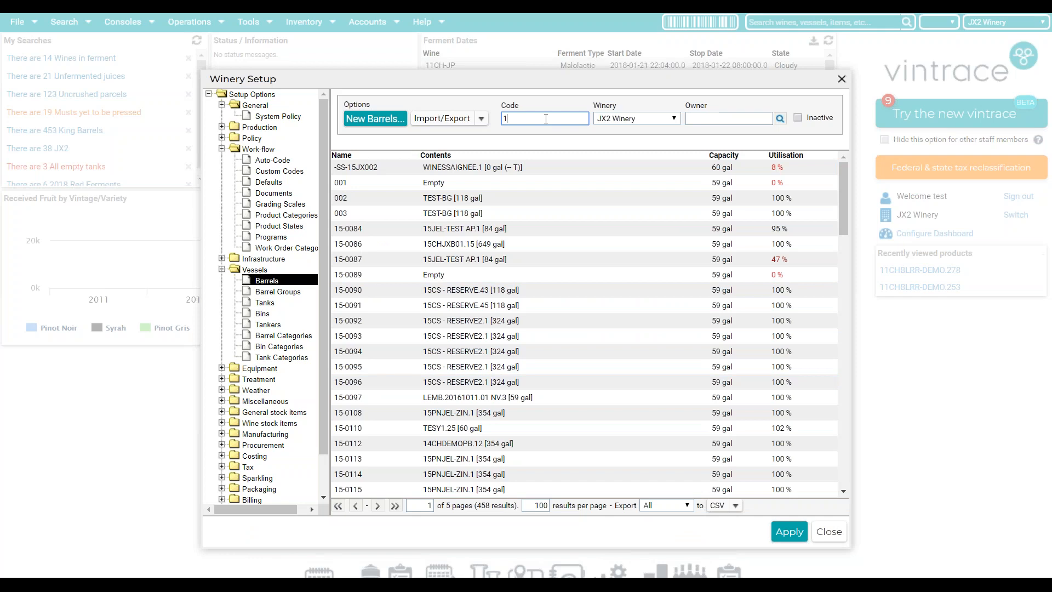
pyautogui.write('8nad')
pyautogui.press('Return')
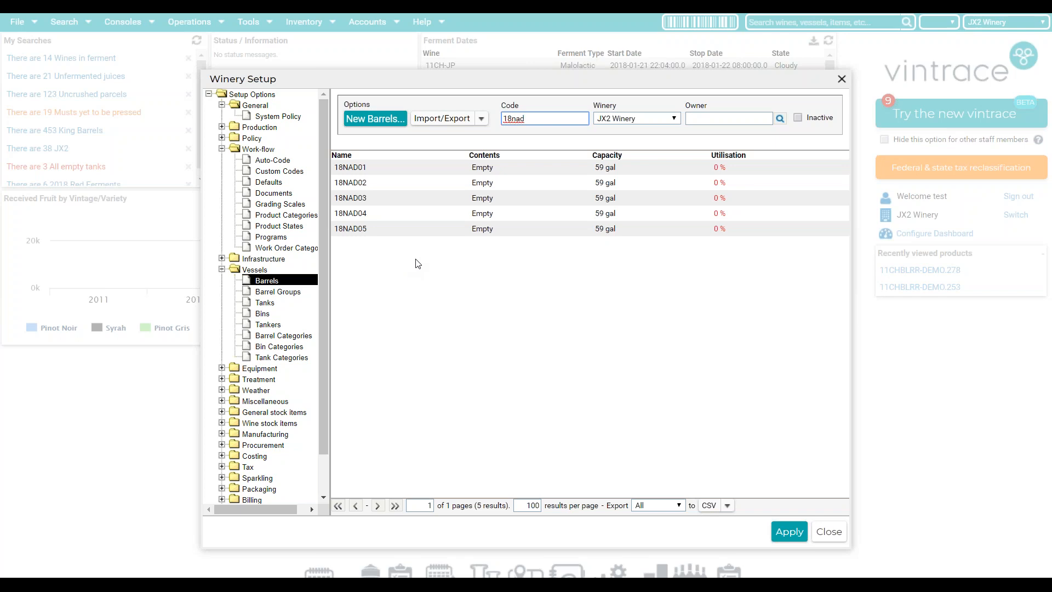
pyautogui.click(860, 263)
pyautogui.click(906, 174)
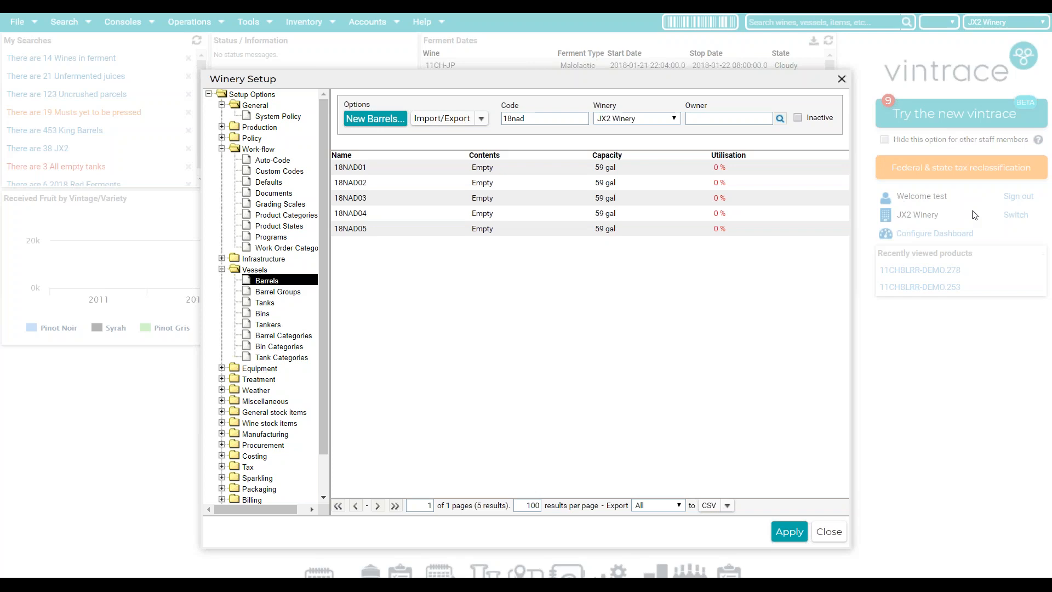